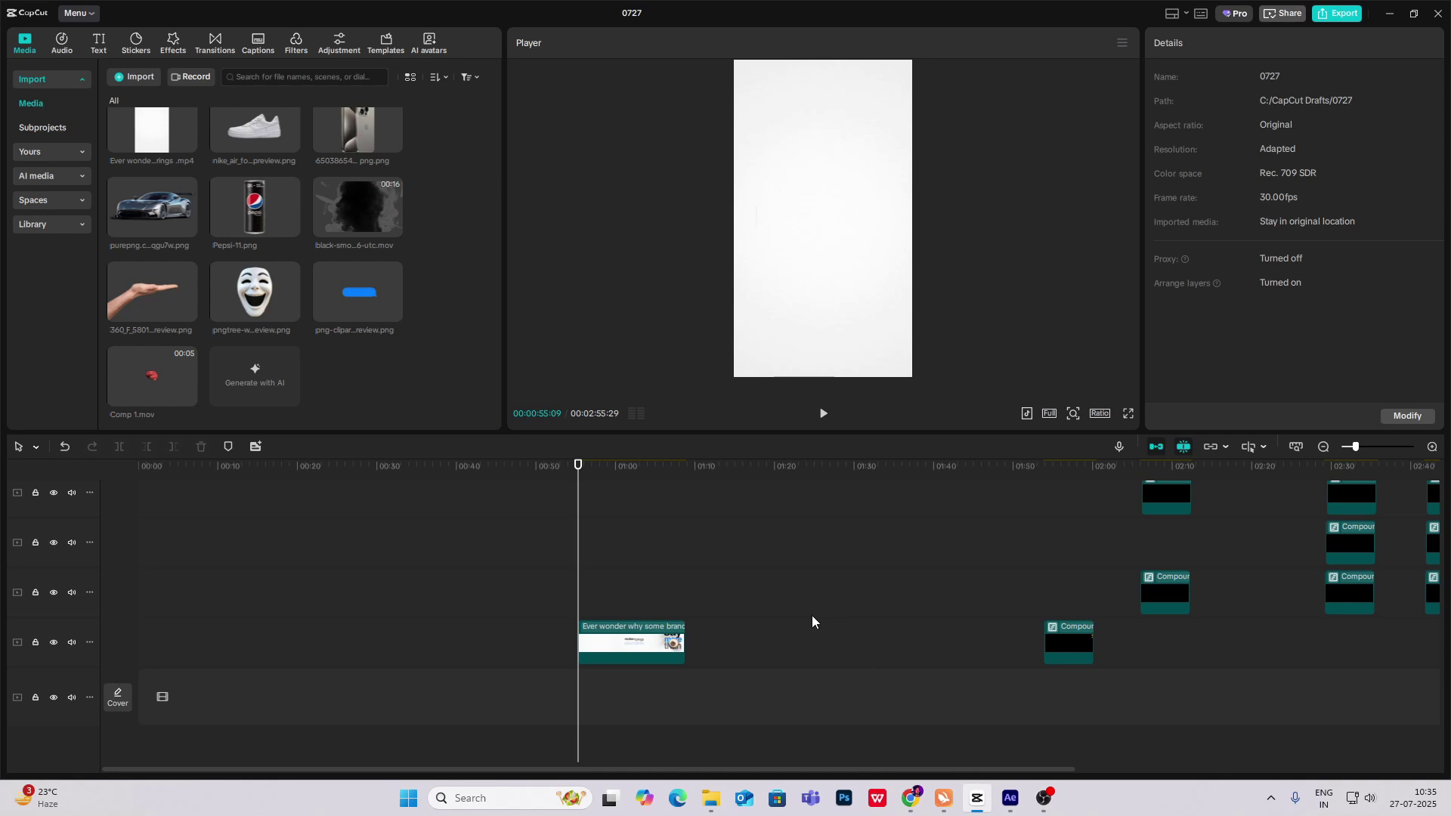
Step: Add a text clip at the timeline's start containing a solid square symbol, enlarged into a white background filling the frame
left_click(98, 44)
left_click_drag(140, 106, 139, 521)
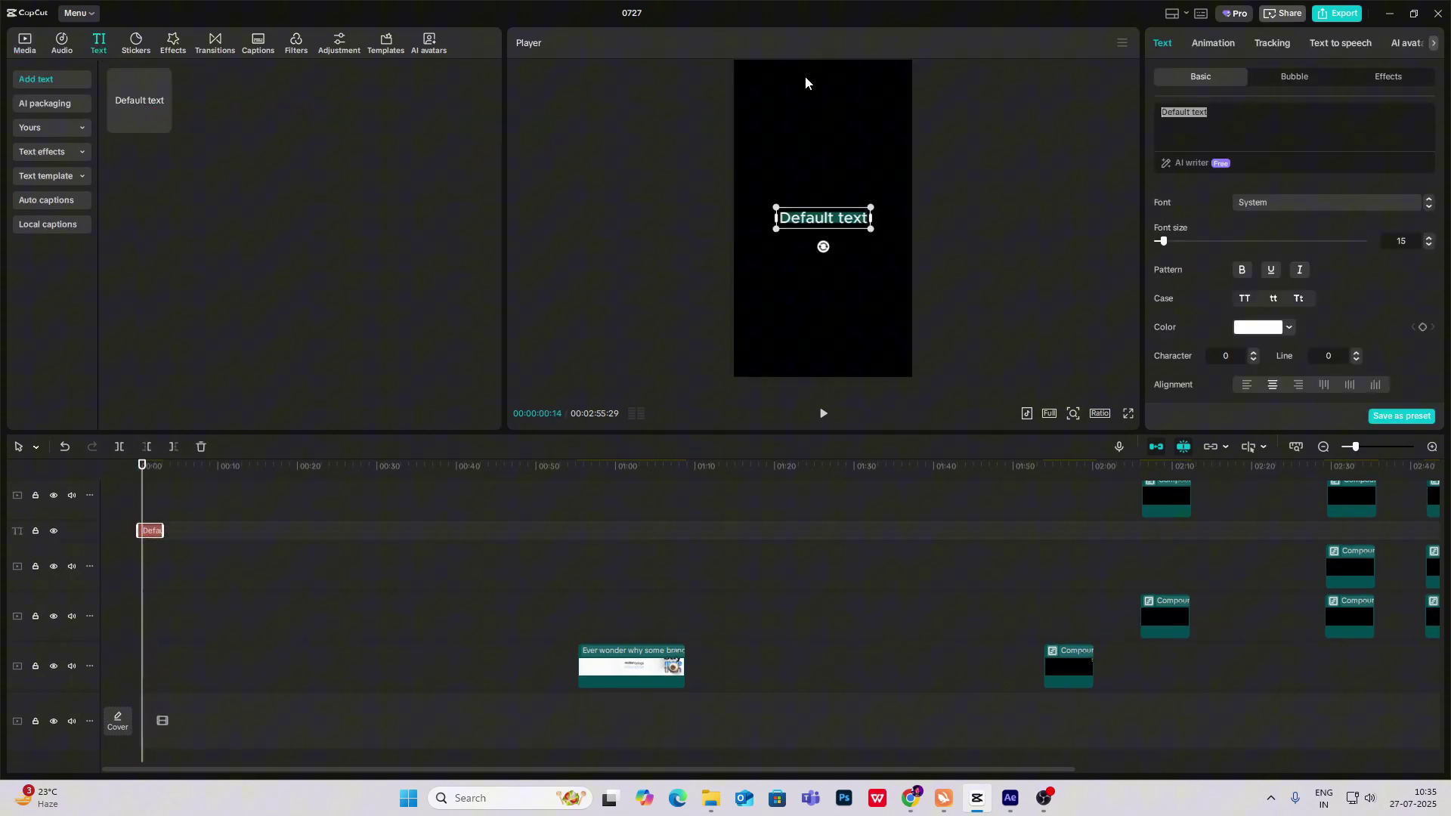
key("super+period")
left_click(1331, 520)
left_click(1217, 601)
left_click_drag(1164, 241, 1300, 247)
scroll(1217, 272, "down", 3)
Step: Scrub through the opening of the reference video to examine its animated blue bar with the "Ever wonder ?" text
left_click(606, 592)
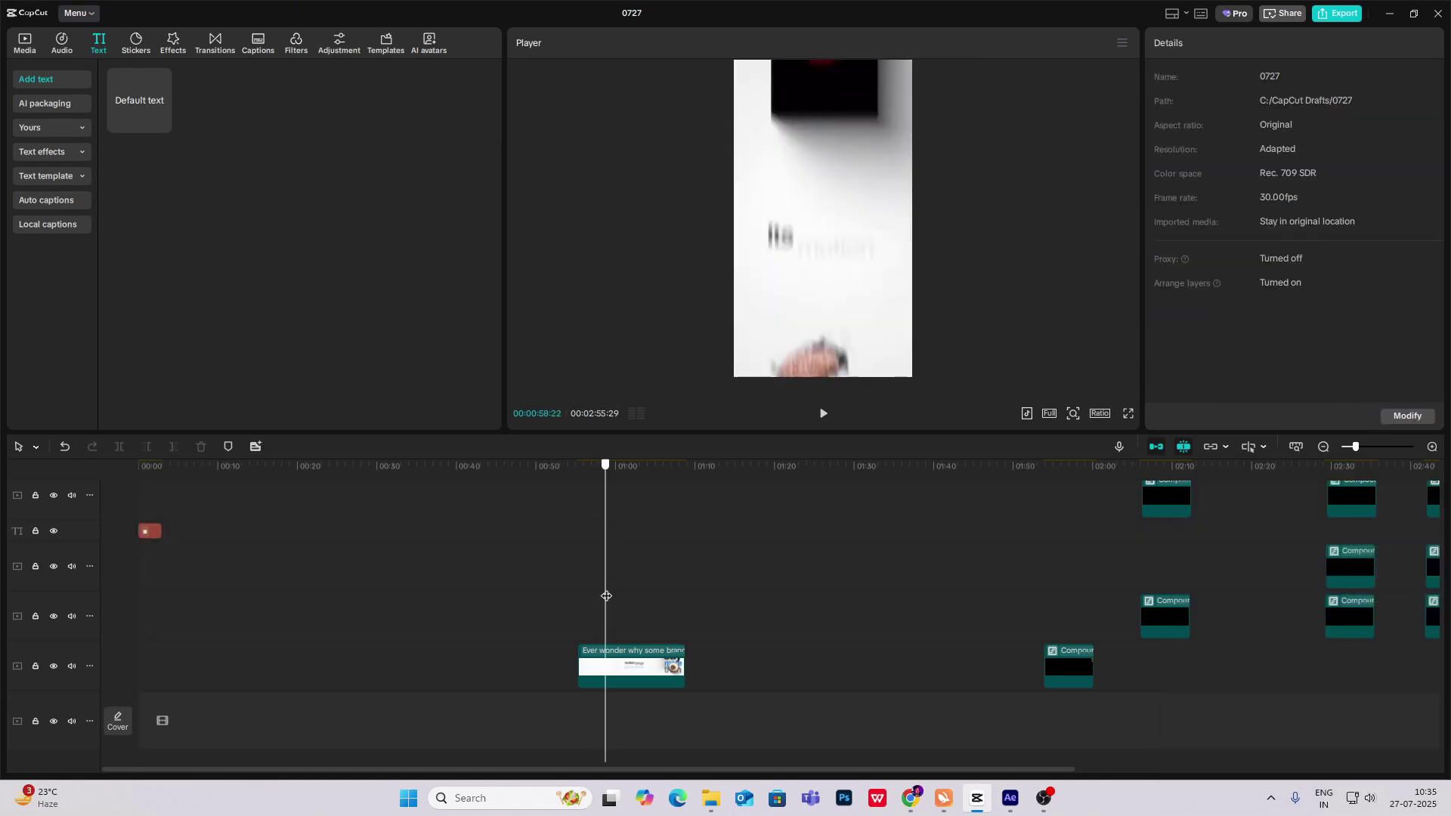
left_click(143, 590)
left_click(585, 629)
left_click(580, 630)
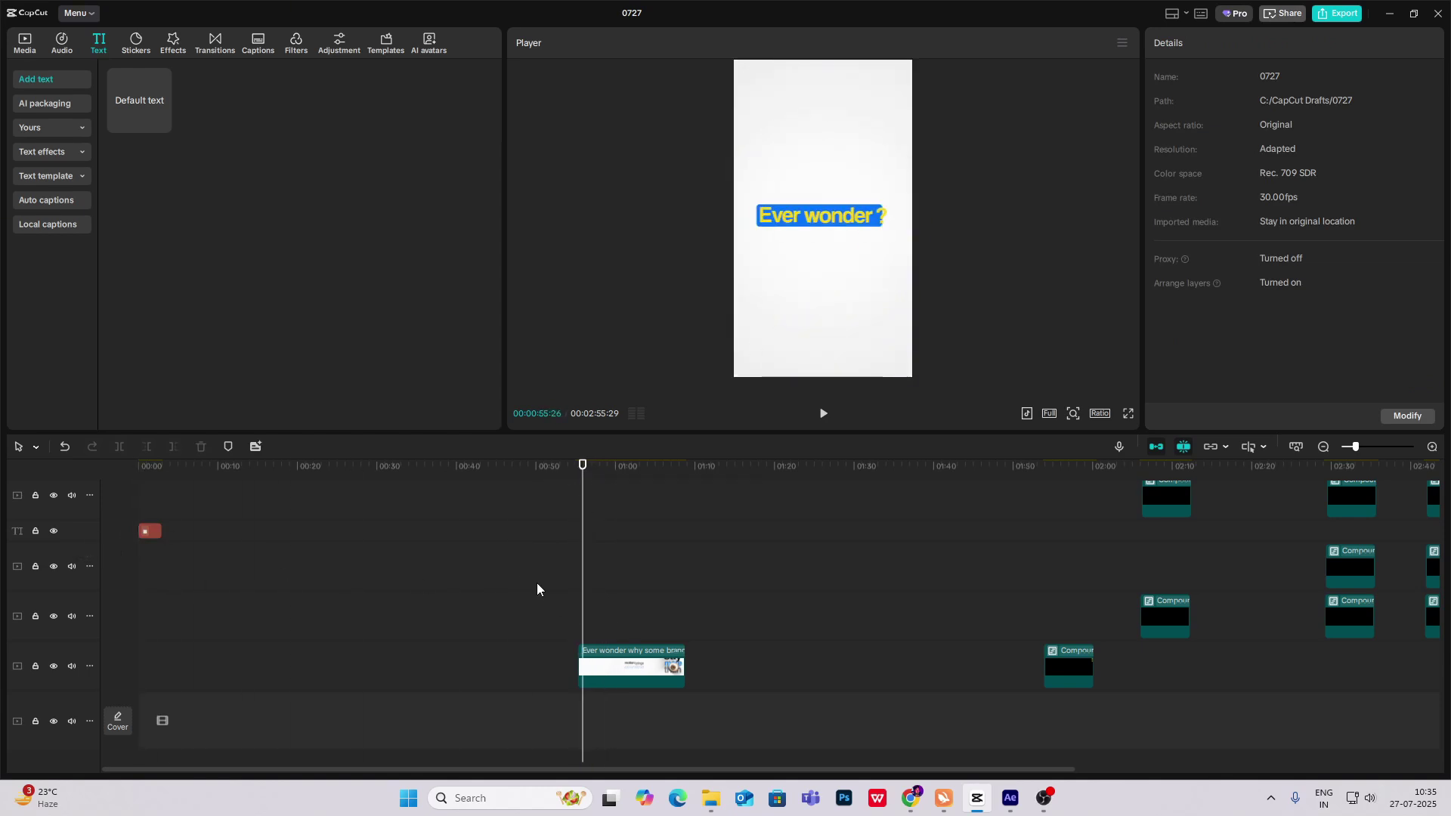
left_click(578, 610)
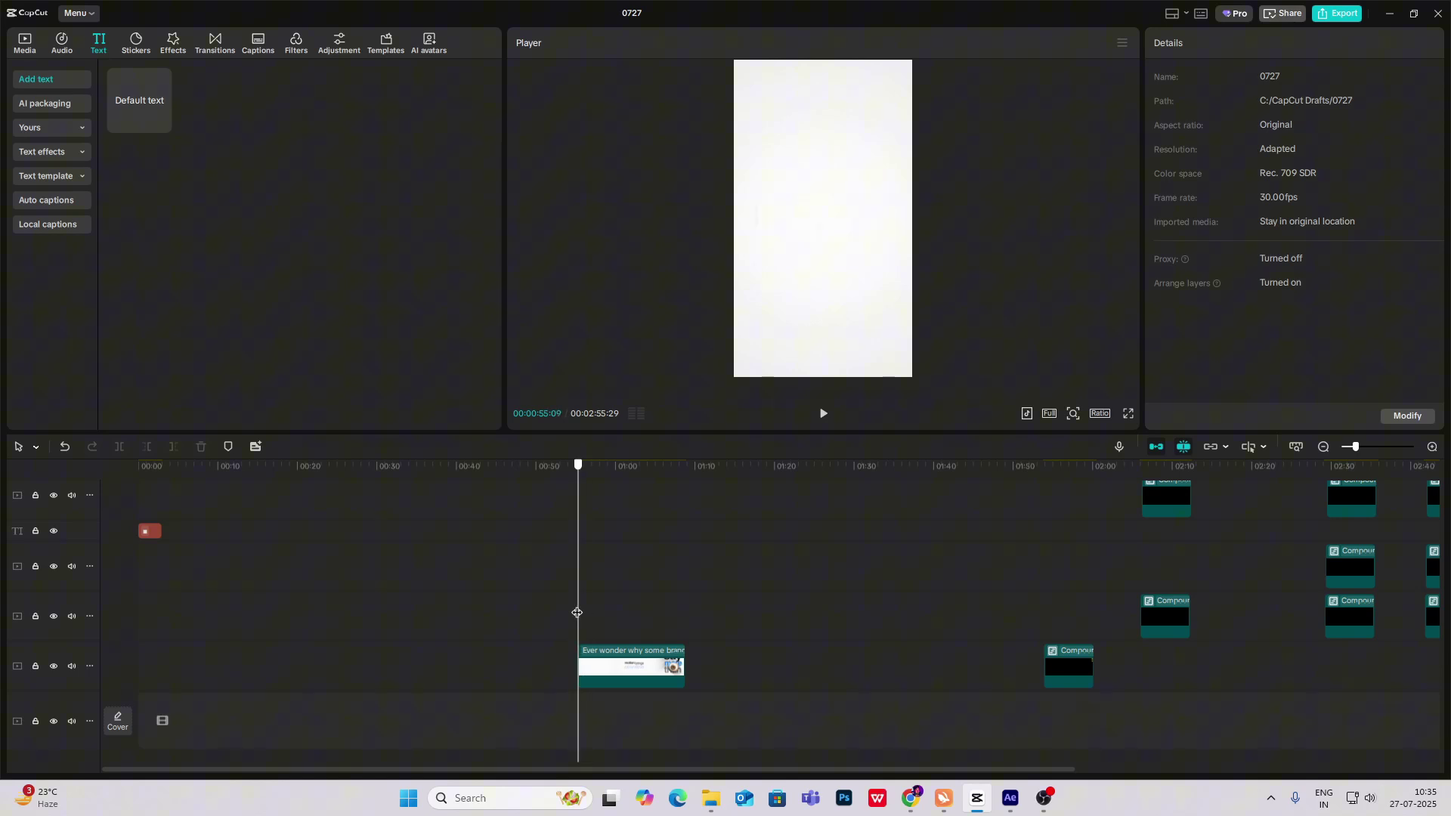
left_click(581, 613)
left_click(1432, 446)
left_click(1433, 447)
mouse_move(578, 576)
left_mouse_down()
mouse_move(551, 580)
mouse_move(564, 583)
left_mouse_up()
left_click_drag(537, 482, 0, 536)
Step: Add a second text clip above the white background, replace its text with a dash symbol and colour it blue 008CFF
scroll(169, 531, "up", 2)
left_click_drag(132, 111, 145, 564)
key("super+period")
left_click(1318, 167)
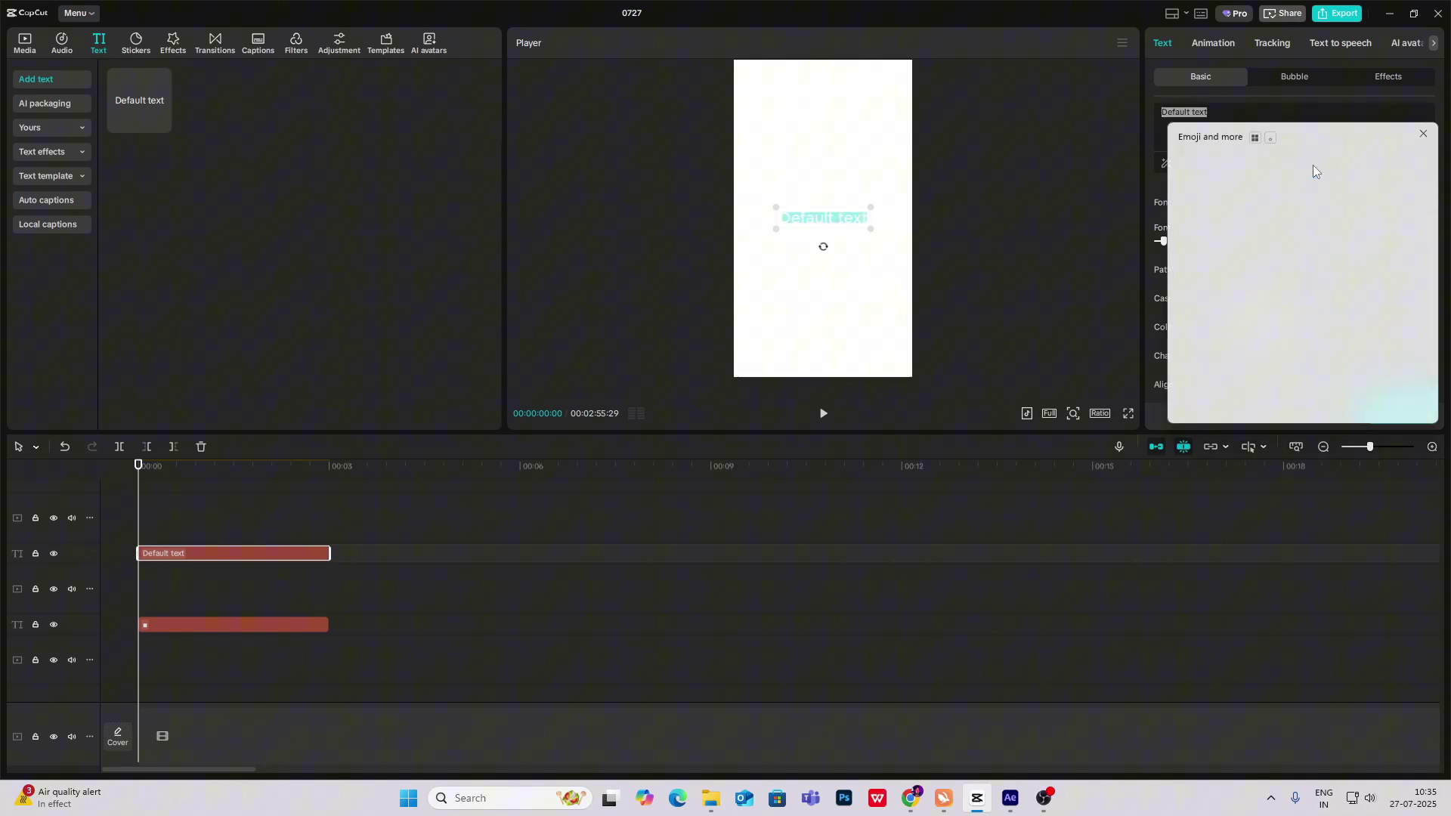
left_click(1282, 245)
left_click(1261, 120)
left_click(1251, 327)
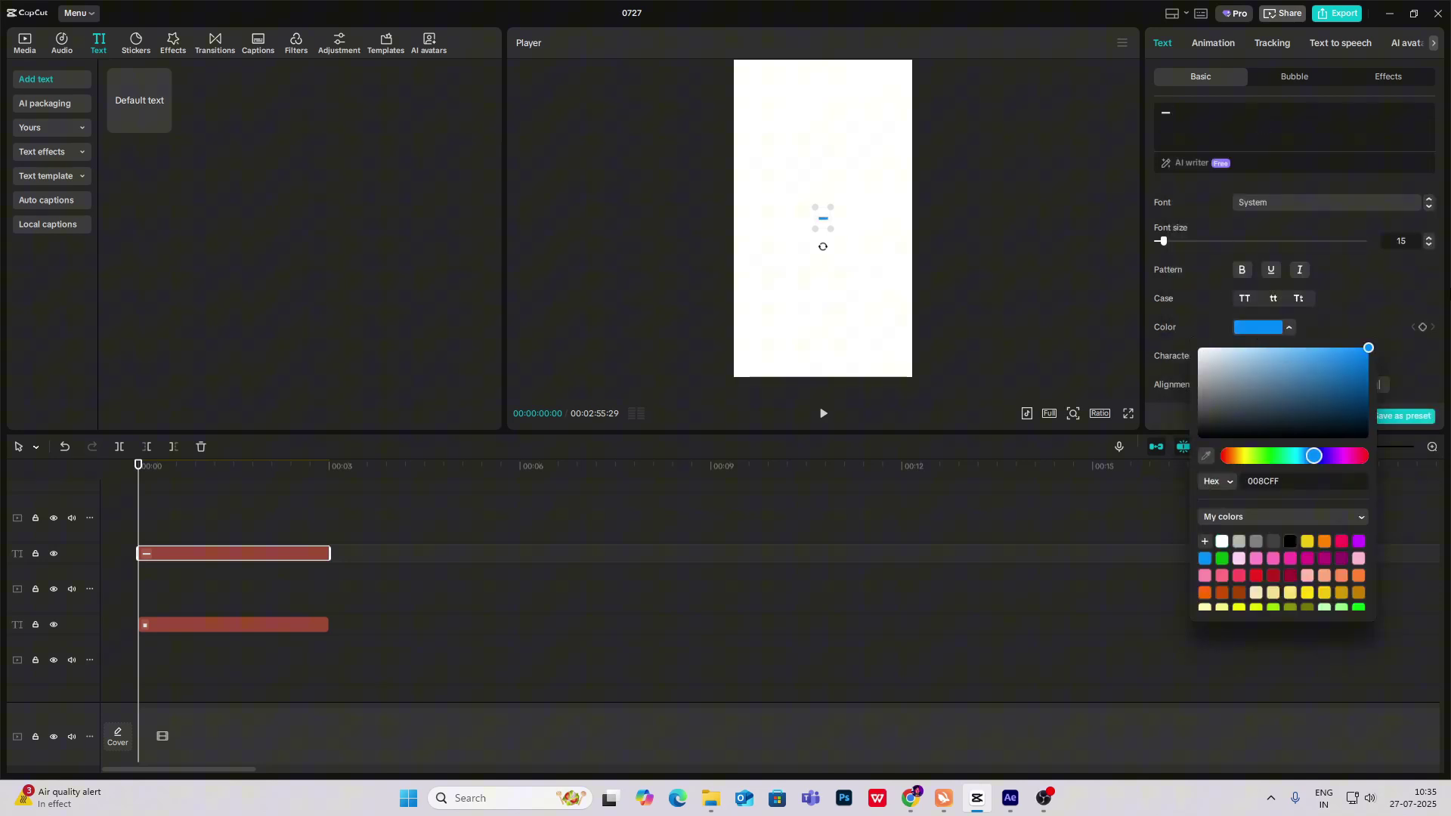
left_click(1353, 314)
Step: Enlarge the blue dash and stretch it into a wide bar with scale width 243% and scale height 144%
left_click(1291, 241)
scroll(1297, 257, "down", 3)
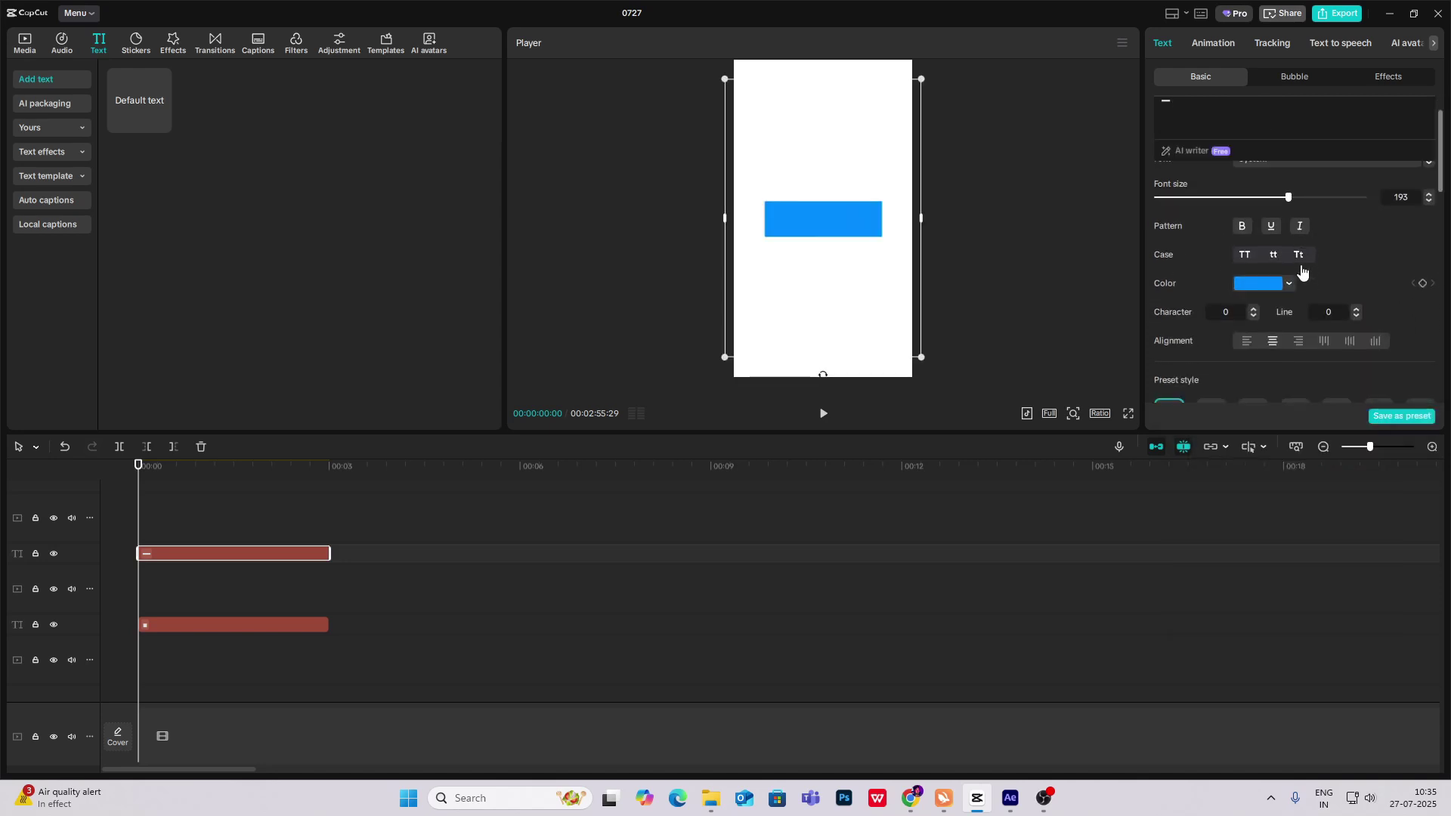
scroll(1300, 261, "up", 3)
mouse_move(1294, 240)
left_mouse_down()
mouse_move(1252, 245)
mouse_move(1287, 248)
left_mouse_up()
scroll(1301, 302, "down", 5)
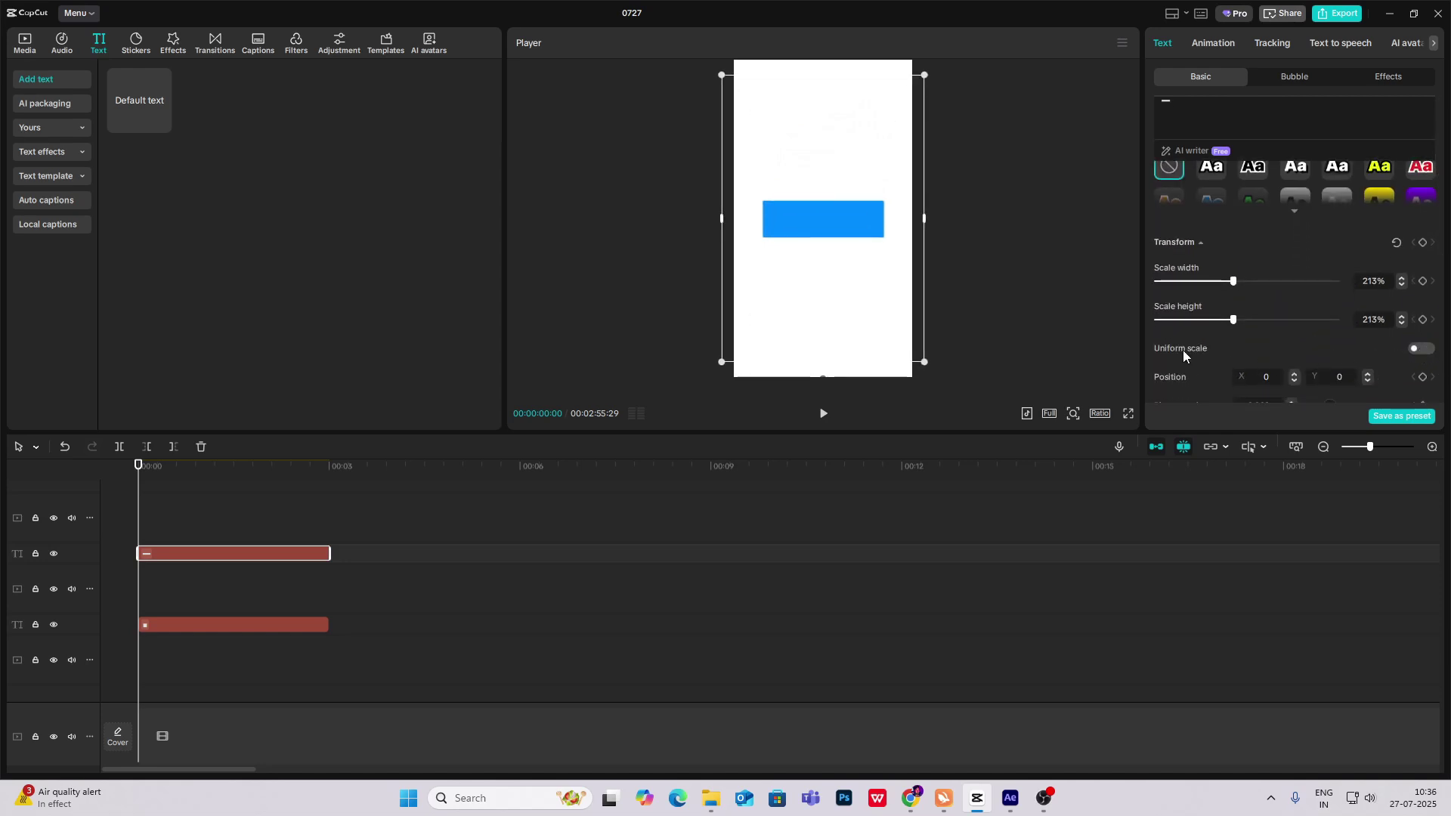
mouse_move(1232, 286)
left_mouse_down()
mouse_move(1251, 298)
mouse_move(1209, 322)
mouse_move(1247, 286)
left_mouse_up()
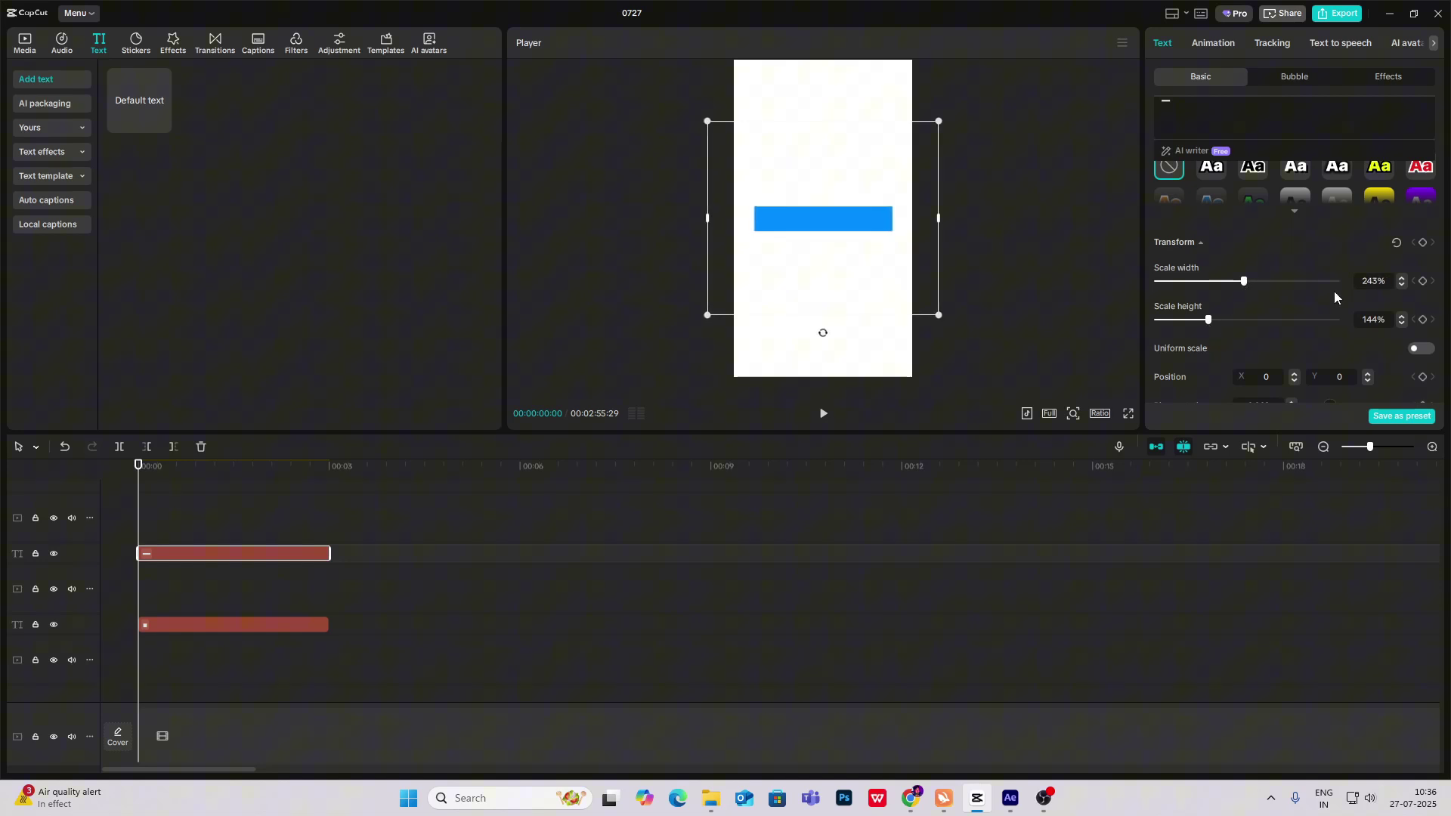
left_click(1422, 349)
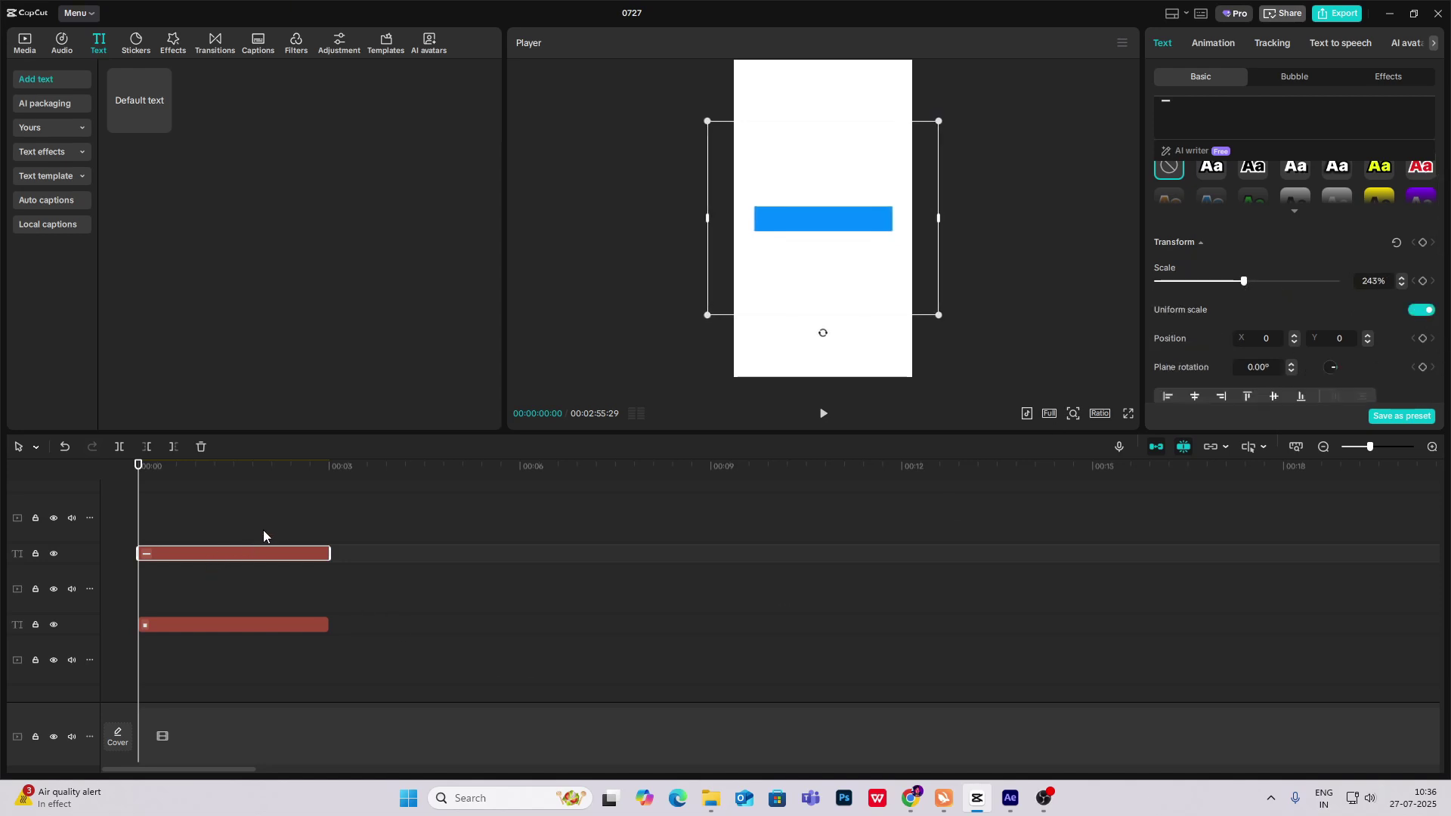
Step: Scrub the reference video's first second to examine how each word of "Ever wonder ?" enters over the bar
left_click(1323, 447)
left_click(1322, 447)
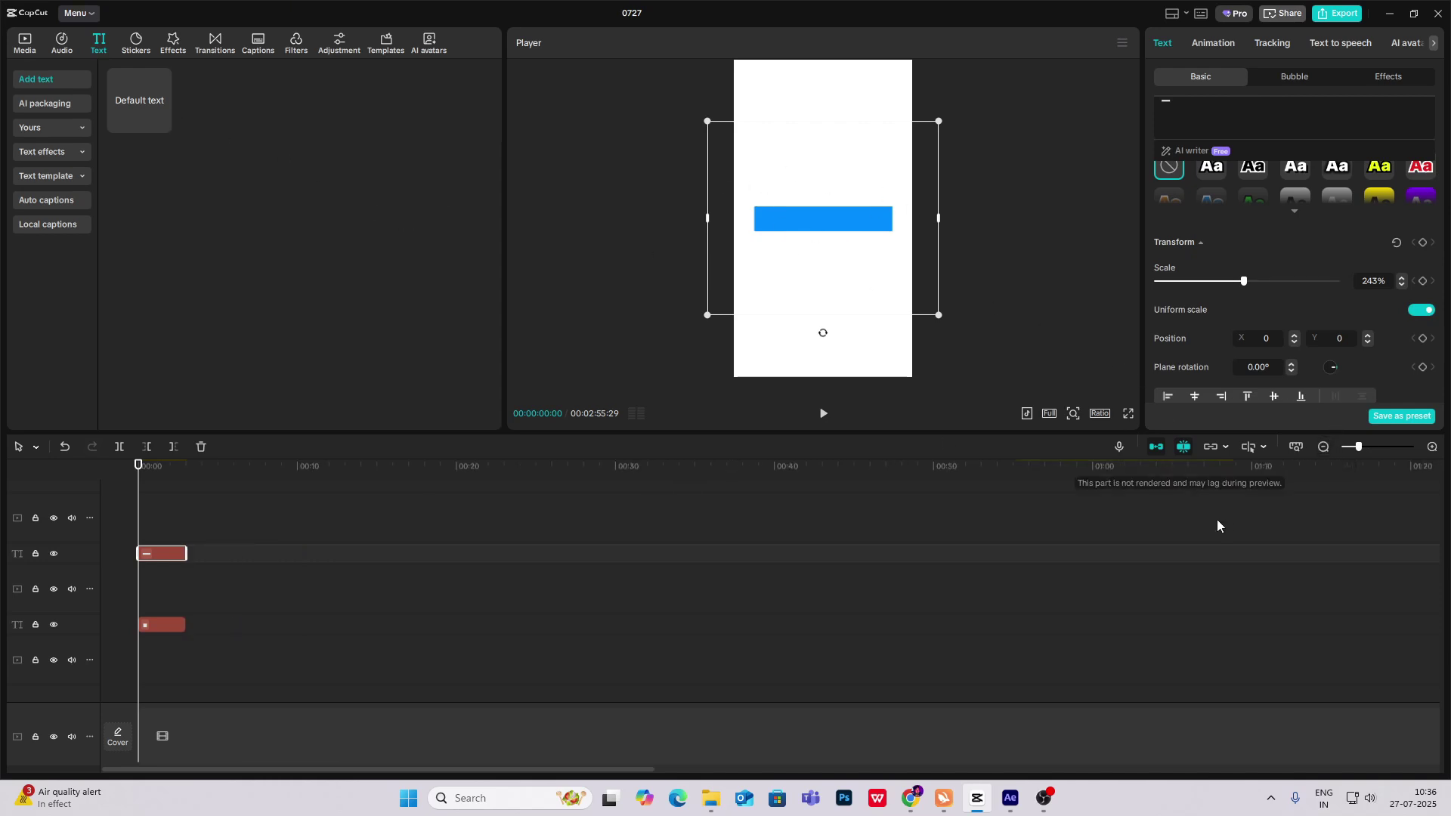
left_click(1322, 448)
left_click(1322, 449)
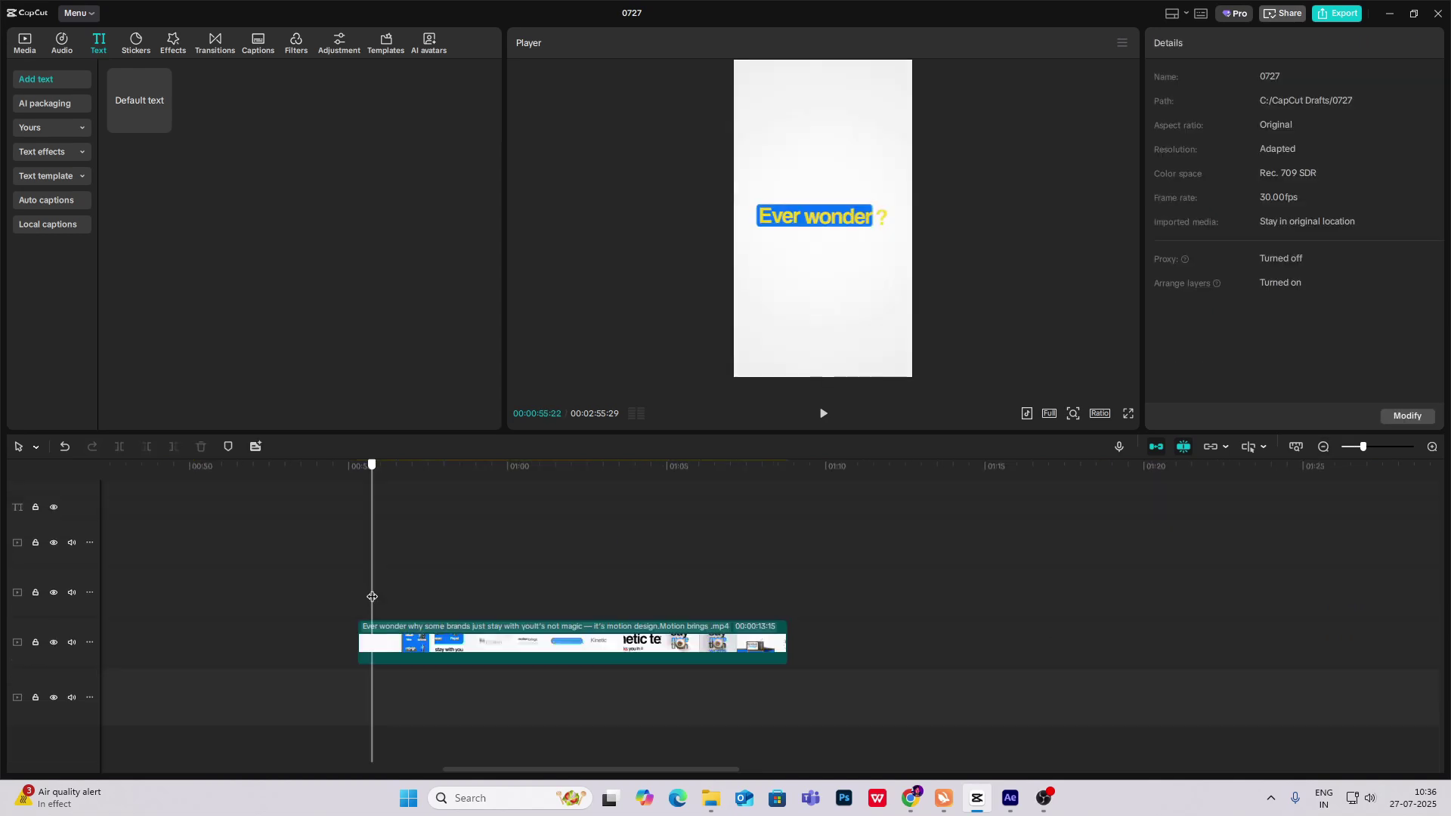
left_click_drag(372, 597, 368, 597)
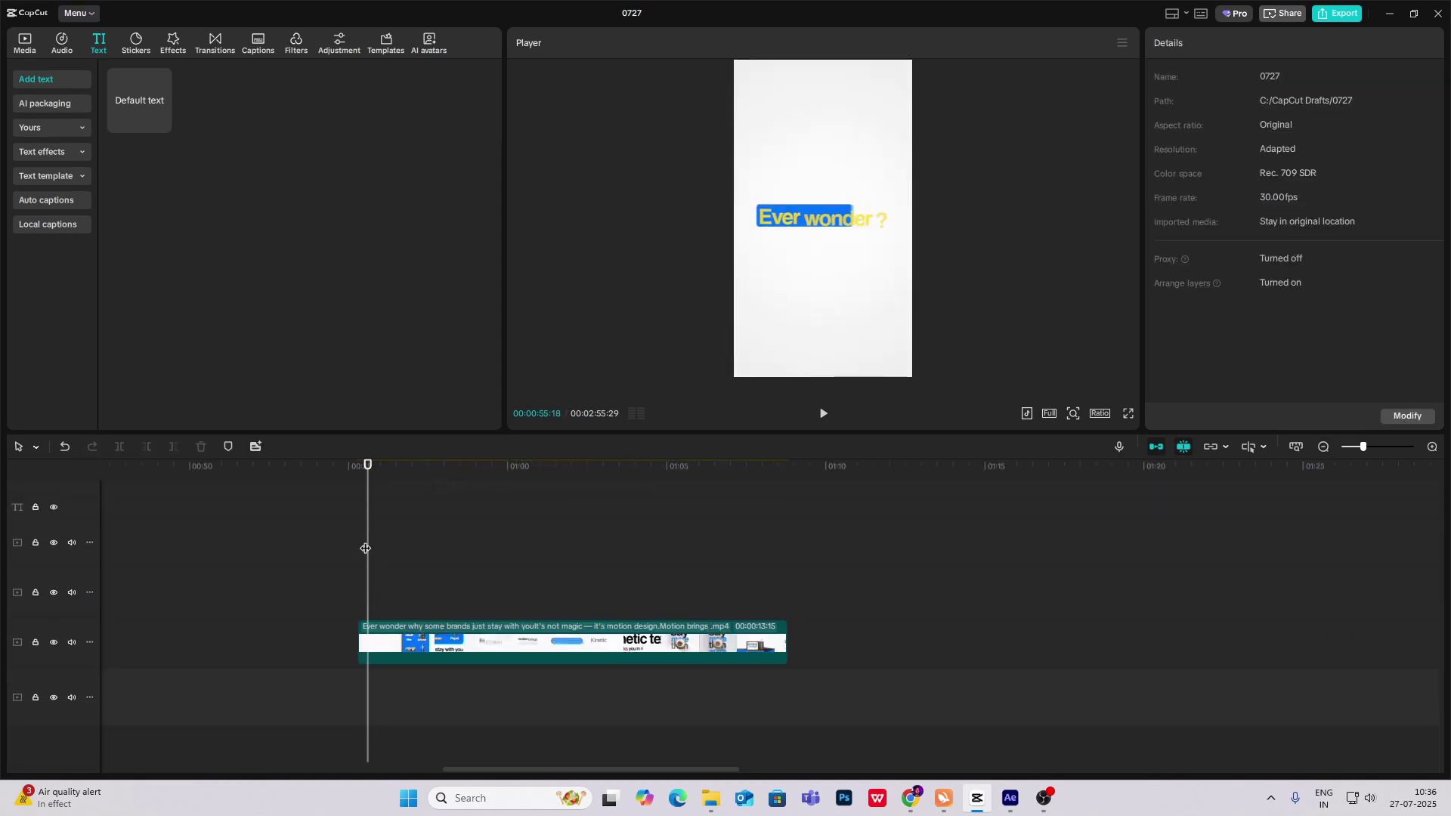
left_click_drag(364, 548, 55, 508)
scroll(181, 519, "up", 2)
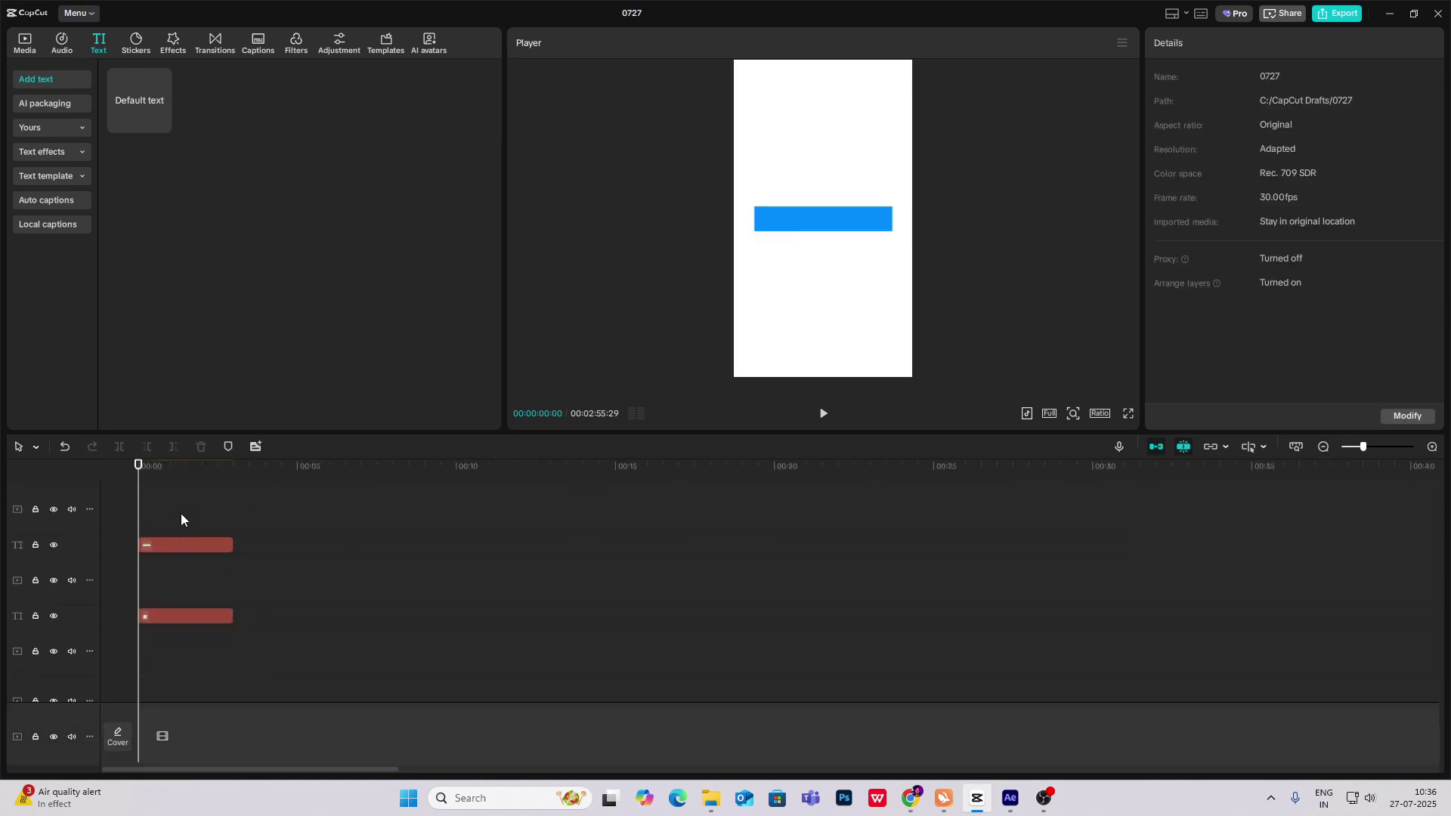
Step: Add a text clip reading "Ever" at the timeline's start, colour it yellow F4C70F and place it over the blue bar's left end
left_click_drag(129, 115, 146, 513)
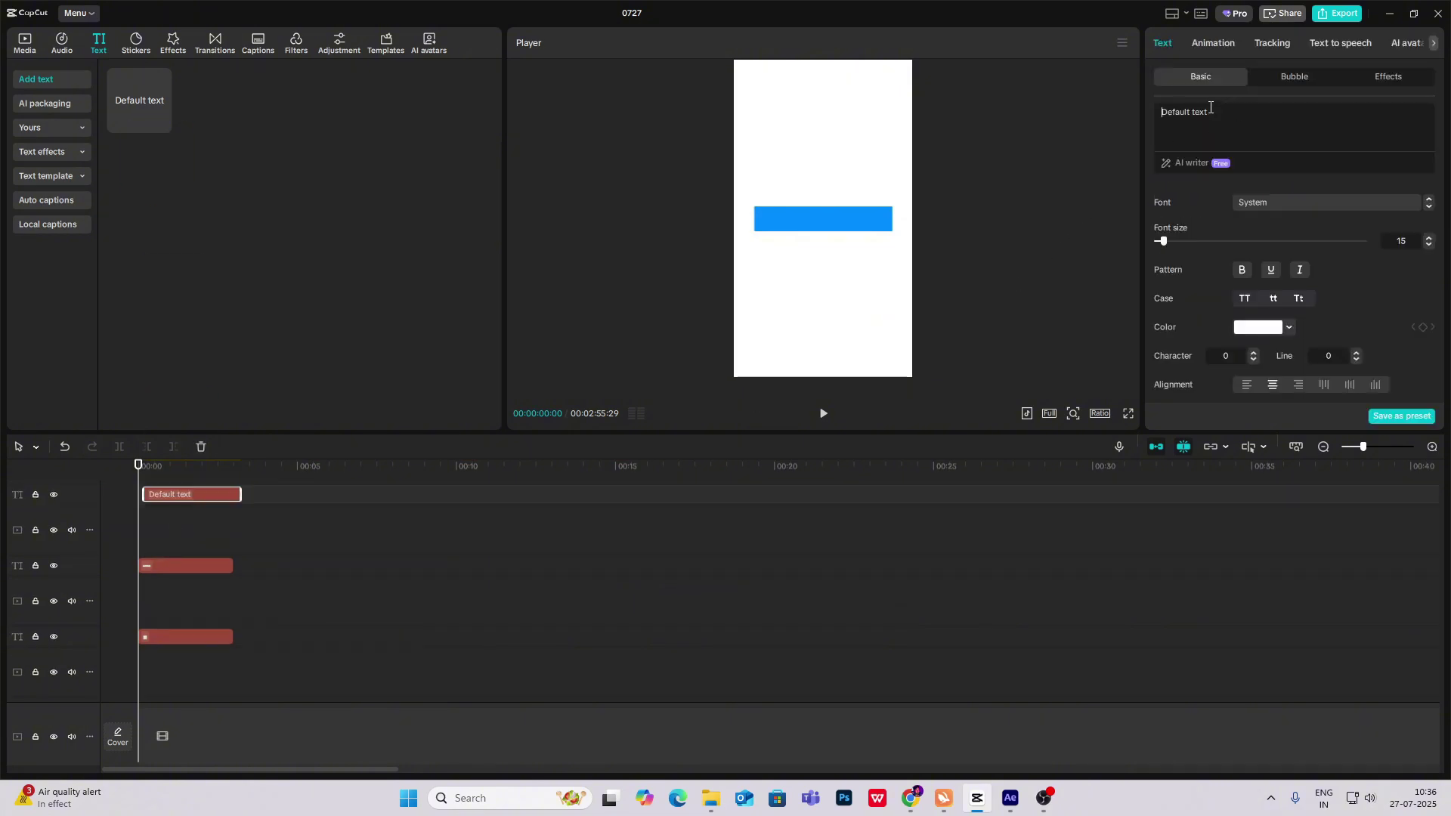
type("Ever")
left_click(1258, 328)
left_click(1307, 541)
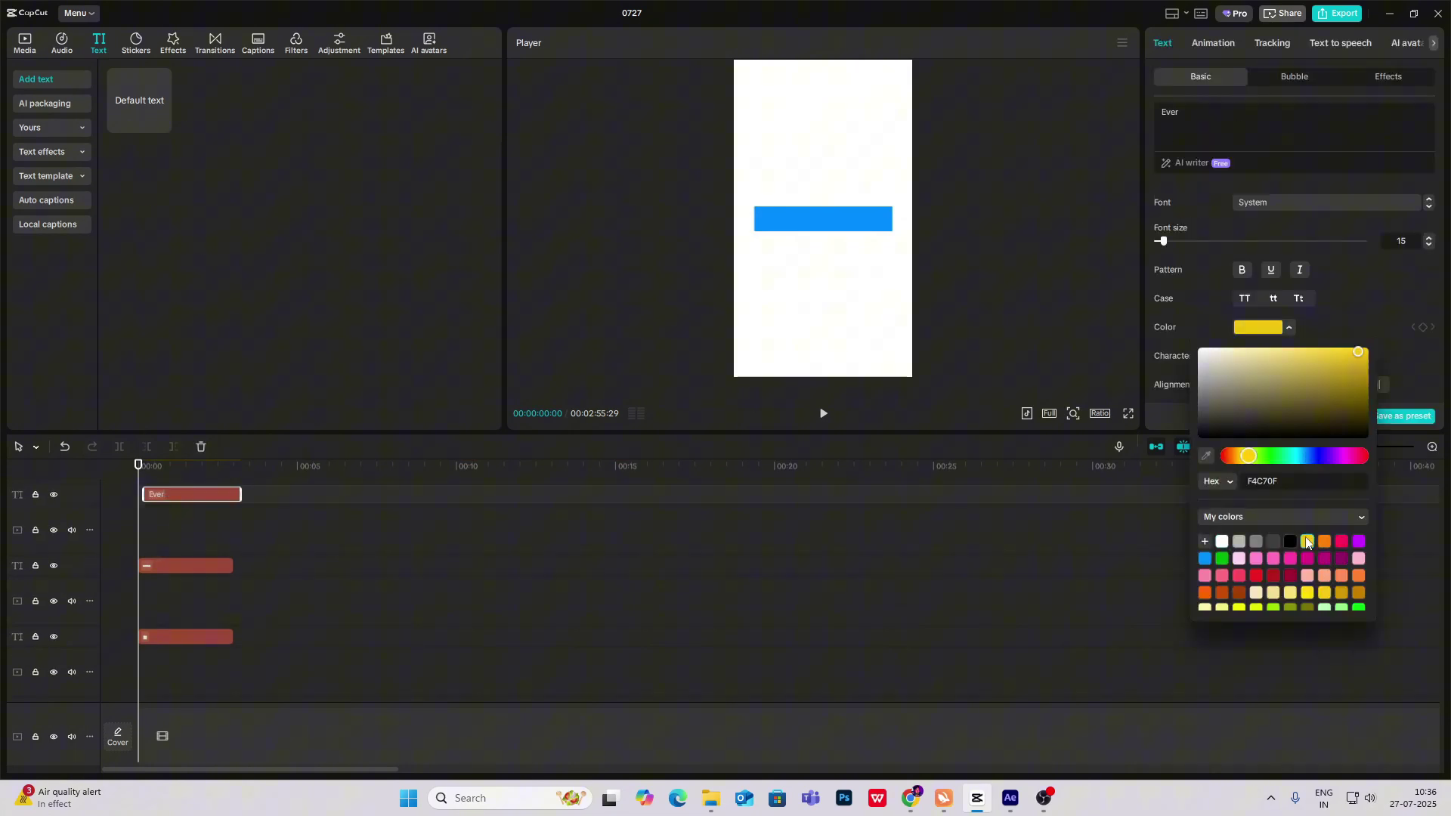
left_click_drag(193, 488, 113, 488)
left_click_drag(817, 224, 772, 226)
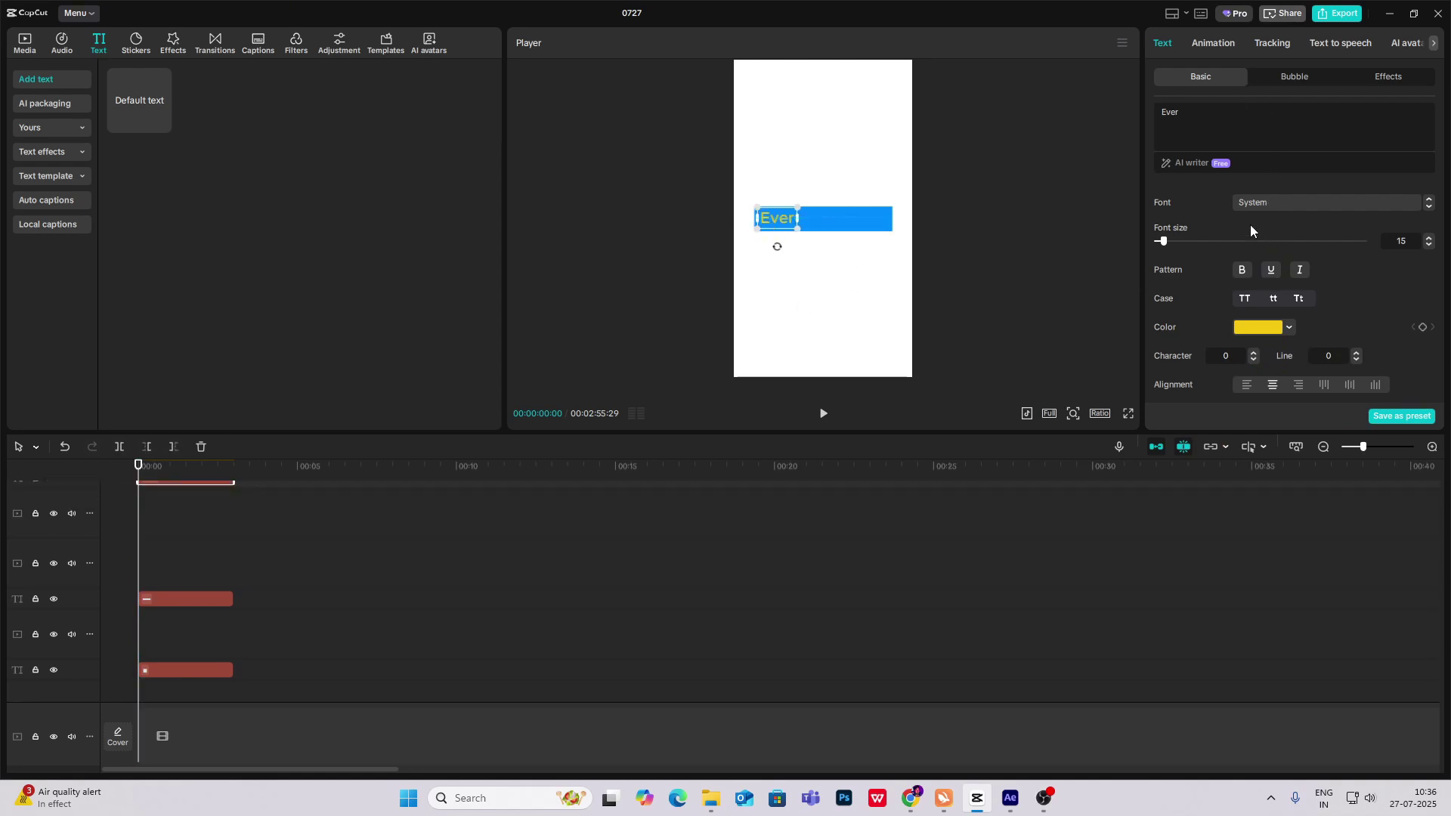
Step: Add transform and blend keyframes to "Ever" at the clip's start and at frame 9
scroll(1323, 242, "down", 5)
scroll(1413, 296, "down", 5)
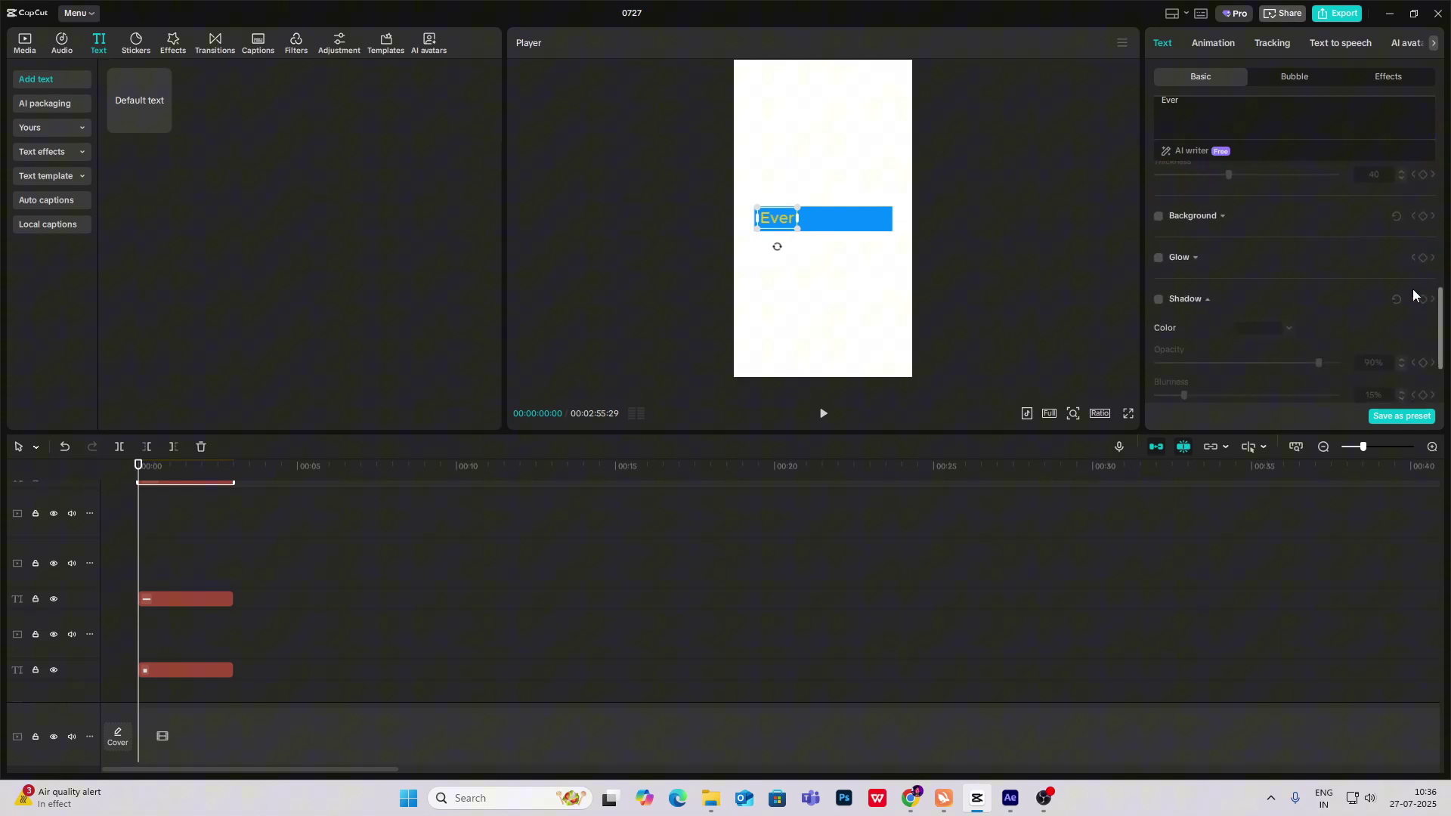
scroll(1413, 303, "up", 4)
scroll(1416, 325, "down", 1)
left_click(1424, 354)
scroll(144, 529, "up", 3)
left_click_drag(141, 516, 176, 515)
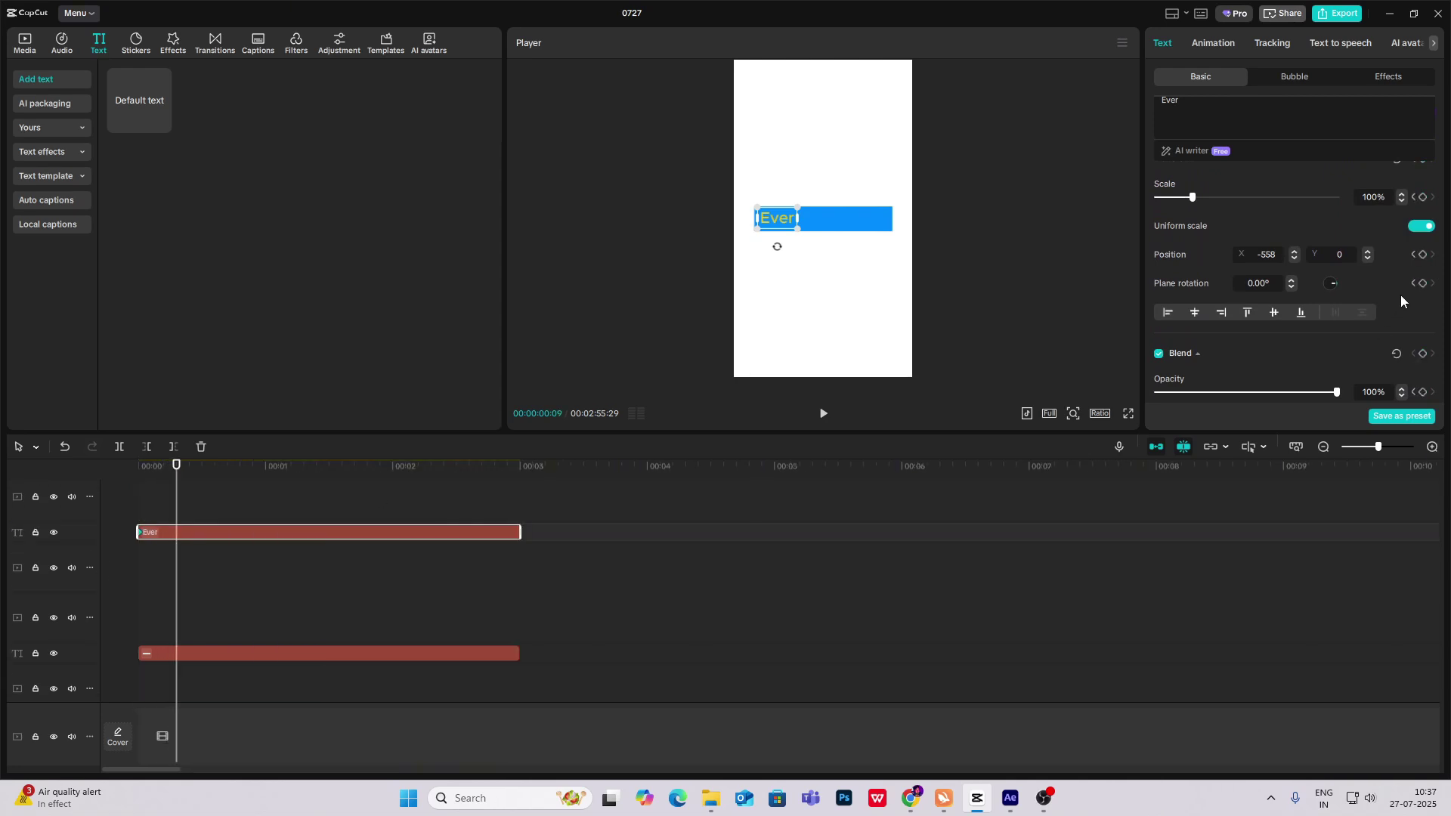
scroll(1402, 308, "up", 2)
scroll(1425, 280, "down", 4)
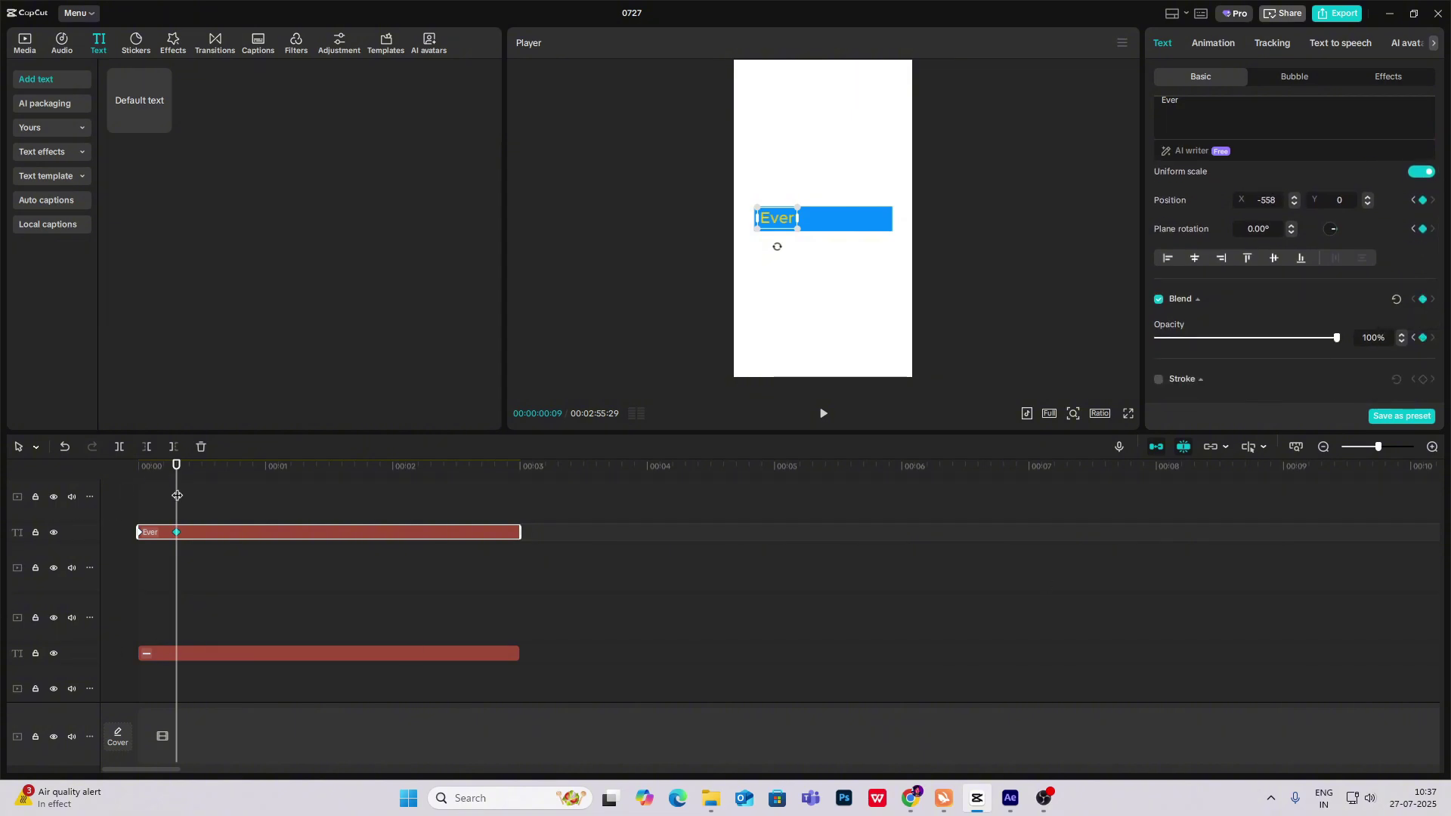
Step: At the first keyframe, move "Ever" below the blue bar to Y -251 and set its opacity to 0%
key("Home")
left_click_drag(781, 224, 780, 246)
left_click_drag(1228, 344, 821, 320)
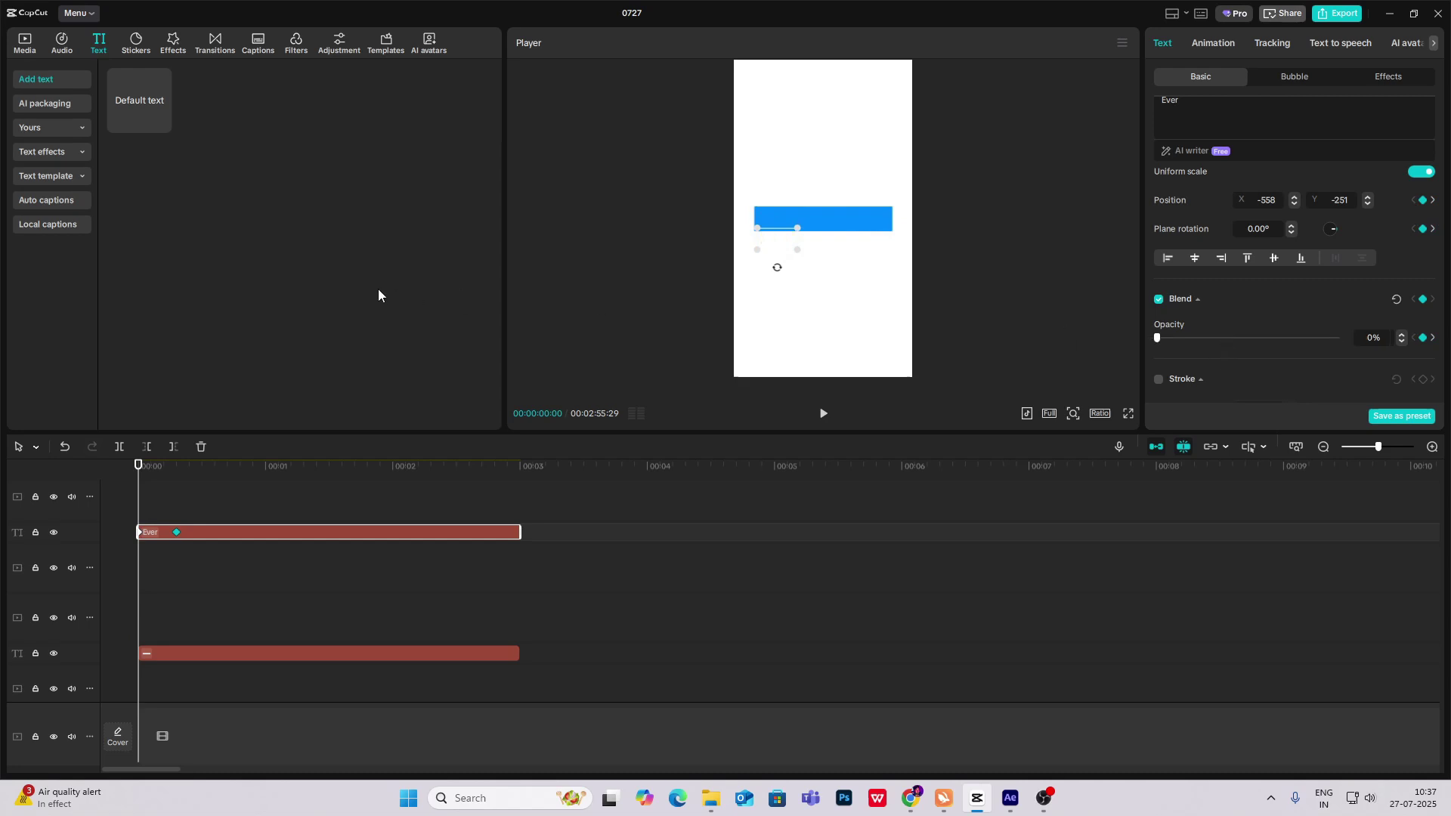
Step: Show the keyframe graphs of "Ever" and apply the Cubic Out preset curve to its Y position
key("alt+k")
scroll(227, 569, "up", 1)
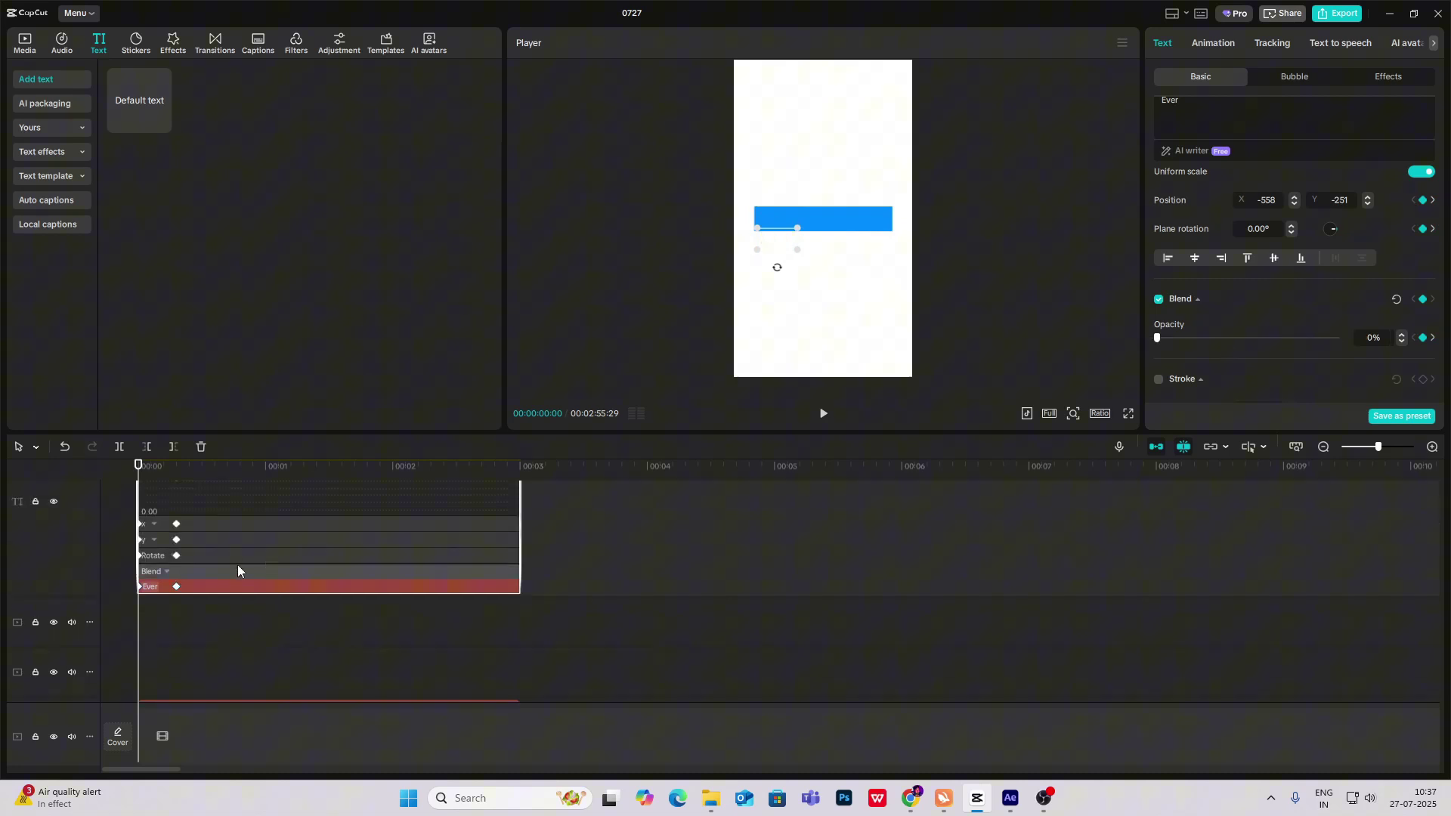
left_click(210, 525)
left_click(210, 540)
left_click(428, 520)
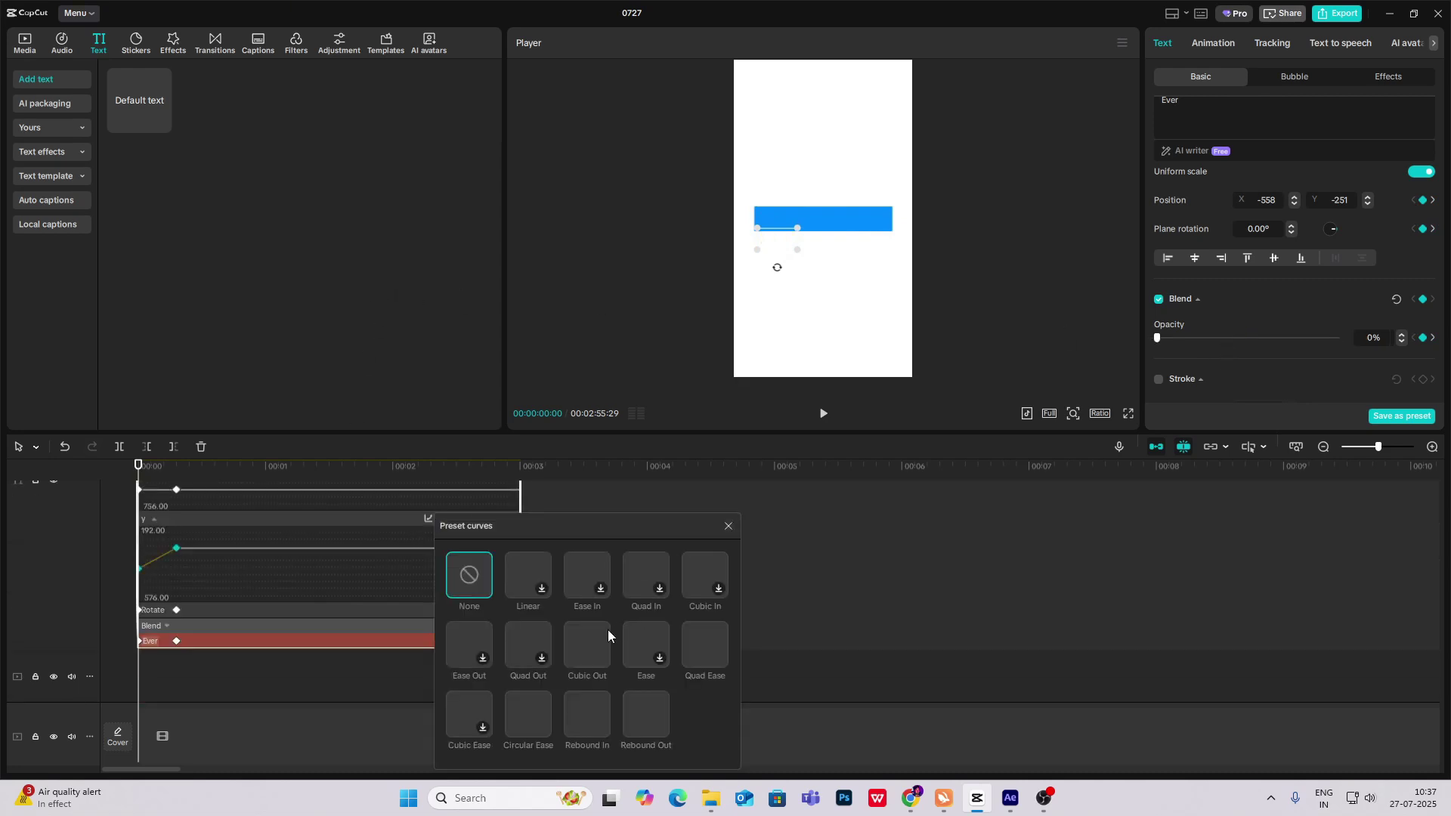
left_click(588, 645)
left_click(737, 524)
Step: Apply the Cubic Out preset curve to the opacity keyframes of "Ever" and hide the keyframe graphs
left_click(226, 609)
left_click(167, 625)
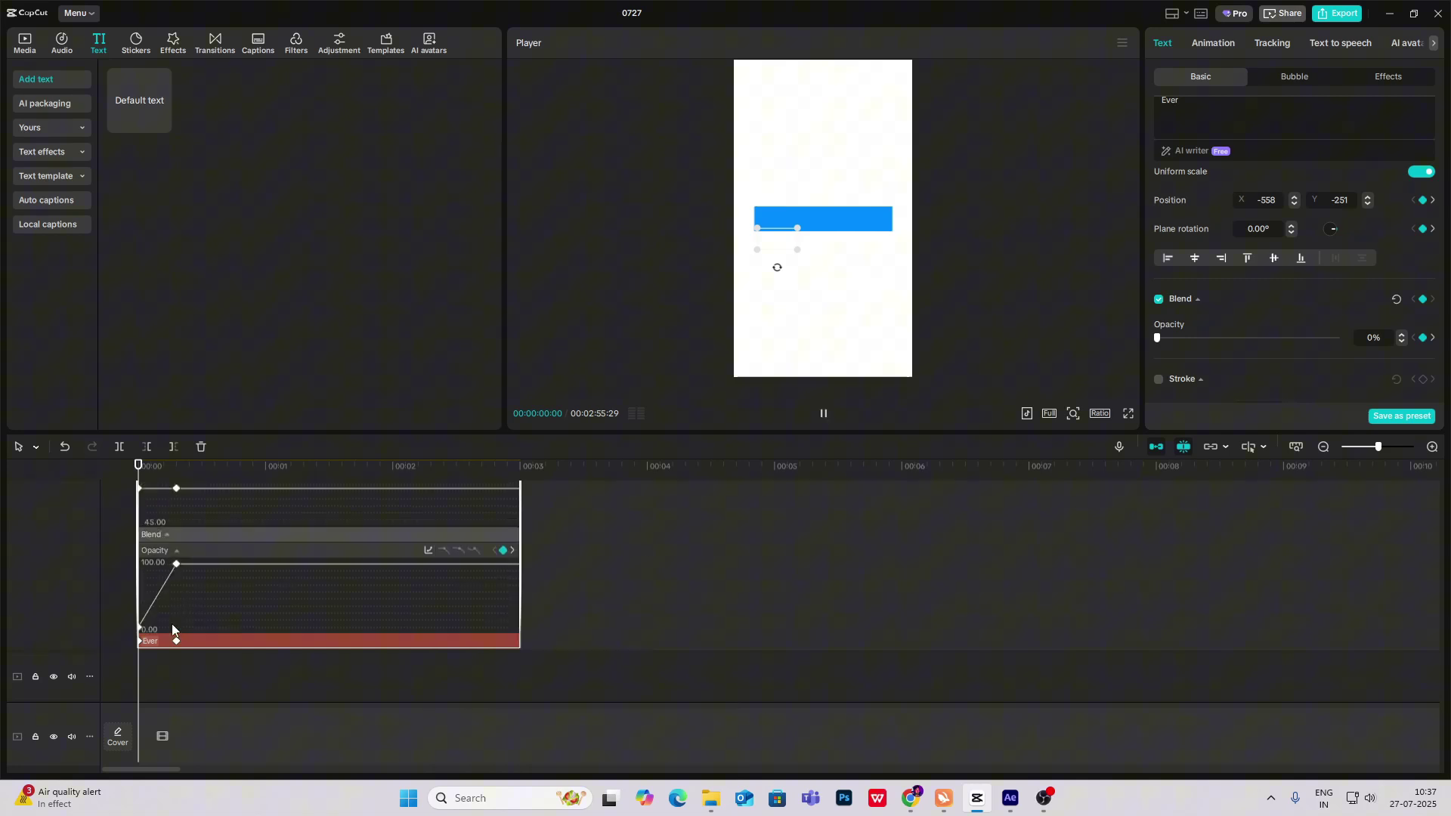
left_click(429, 550)
left_click(587, 654)
left_click(737, 541)
key("alt+k")
Step: Play back the "Ever" entrance and move its end keyframe out to about frame 13 to slow the motion
left_click_drag(178, 516, 22, 532)
key("space")
left_click(162, 499)
left_click_drag(163, 503, 26, 542)
left_click(179, 577)
left_click(152, 533)
key("space")
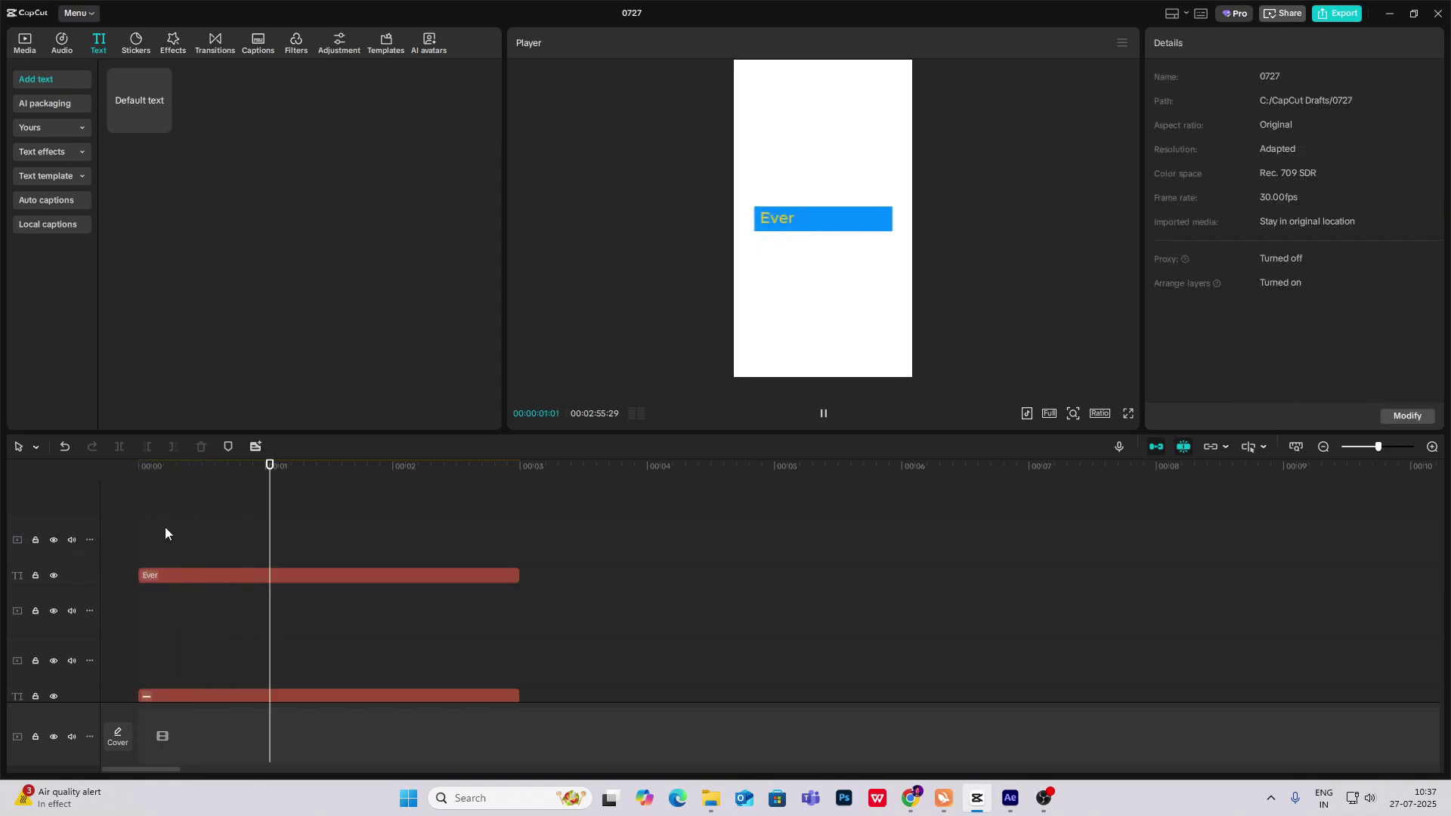
left_click_drag(165, 528, 130, 541)
key("space")
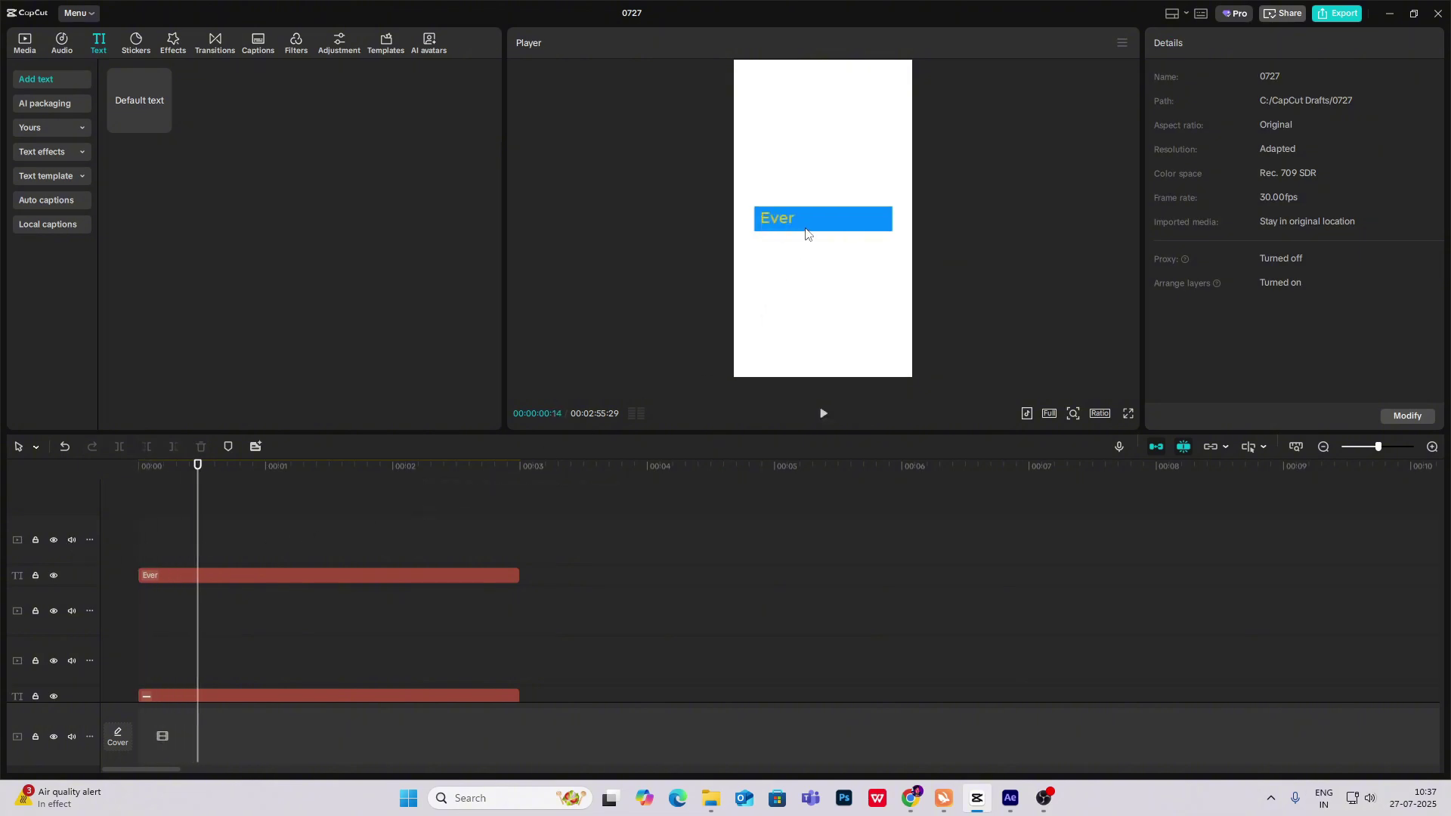
Step: Turn the "Ever" text into a compound clip and duplicate it onto the track above
left_click(282, 578)
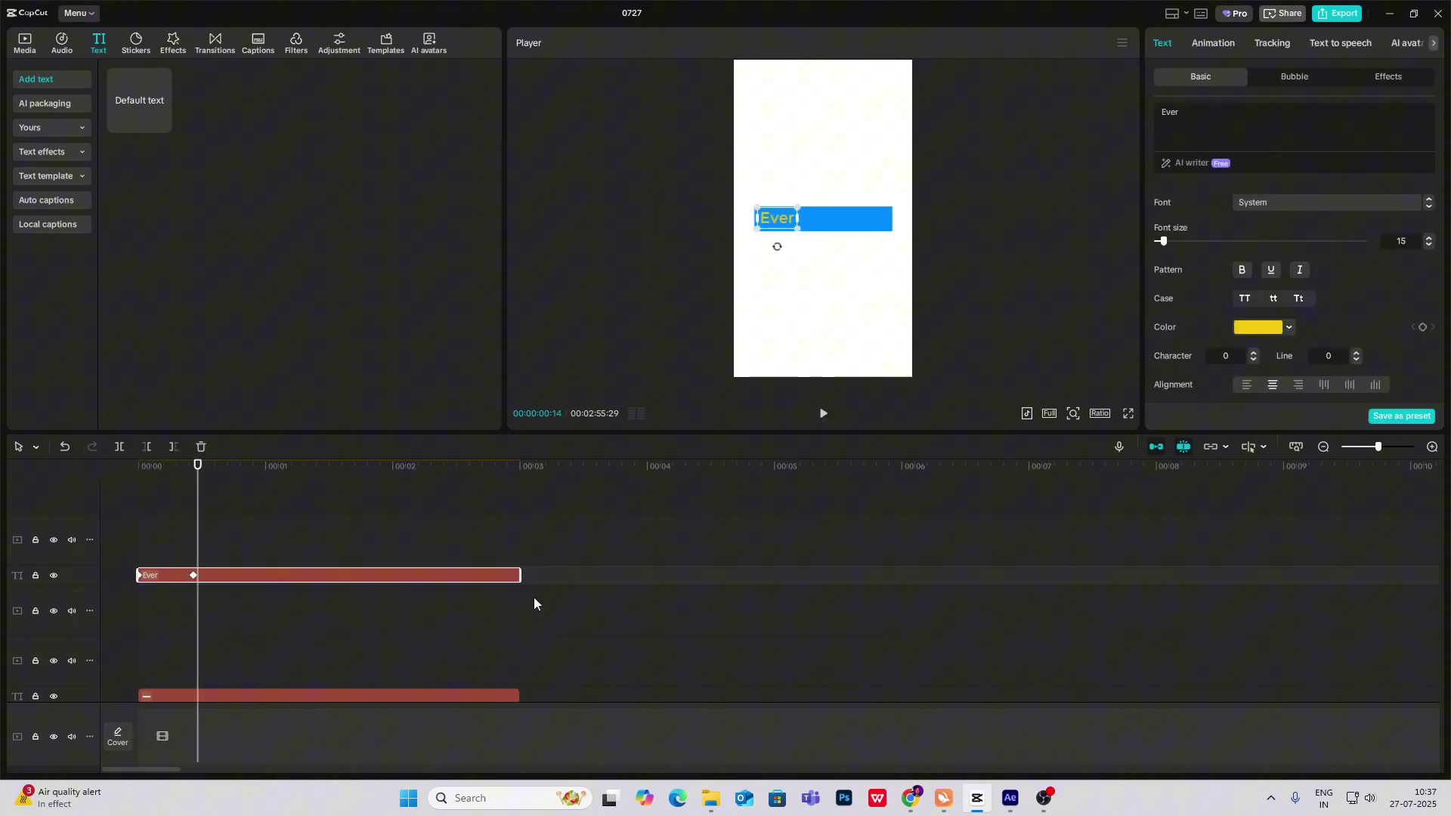
key("alt+g")
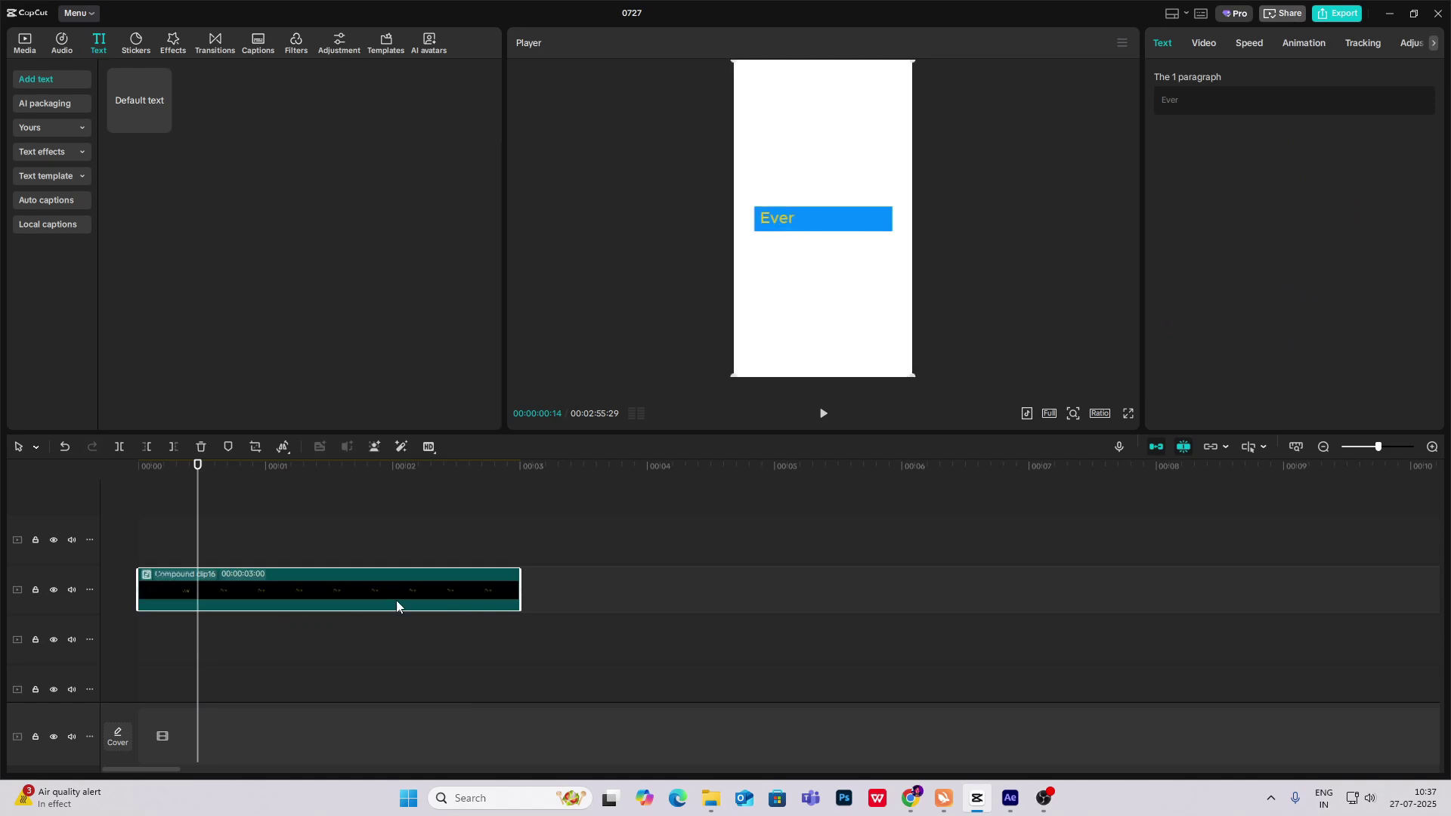
left_click_drag(239, 583, 244, 533)
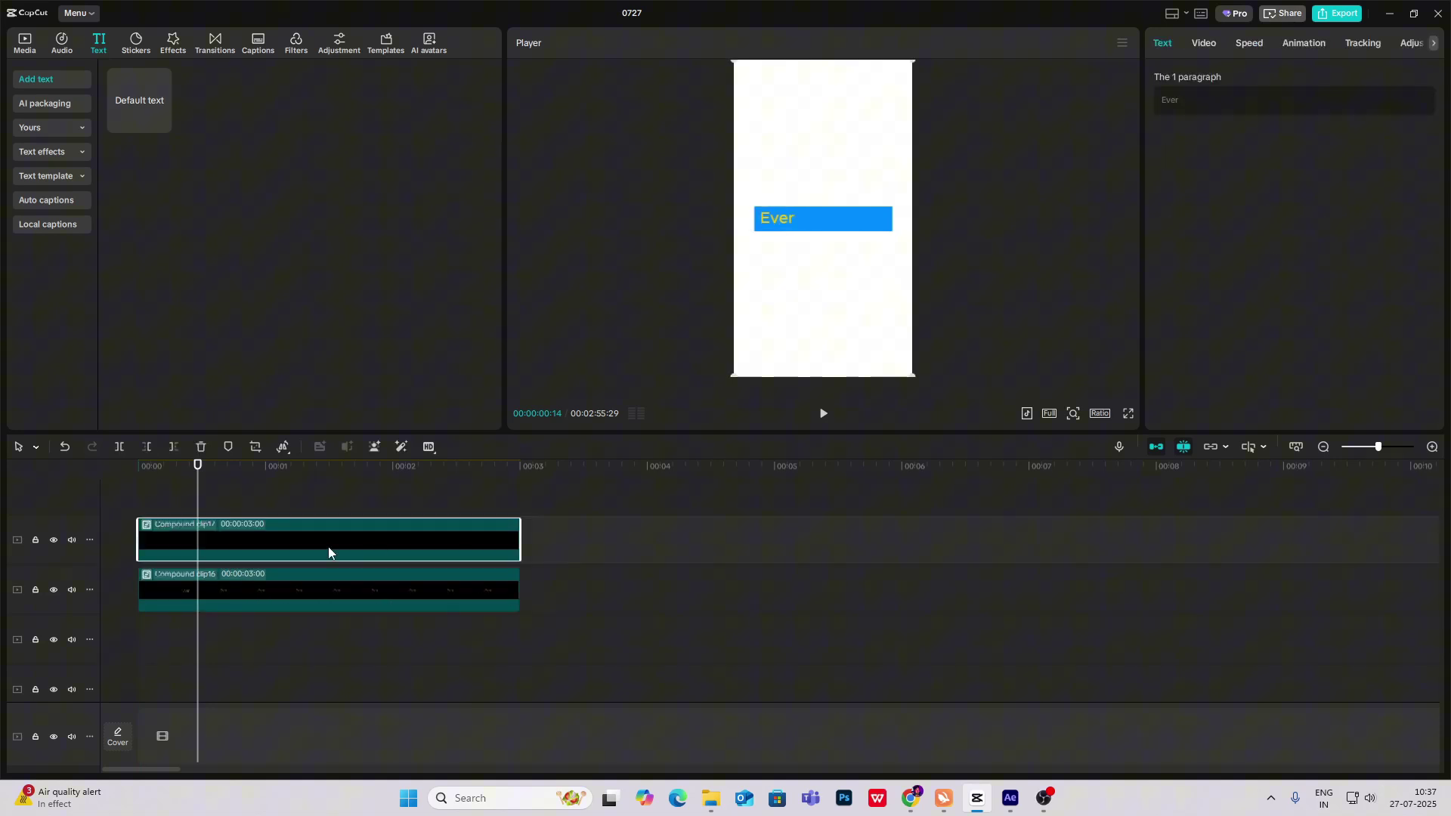
Step: Change the text inside the duplicated compound clip to "wonder" and position the clip so the word follows "Ever"
double_click(213, 529)
left_click(178, 579)
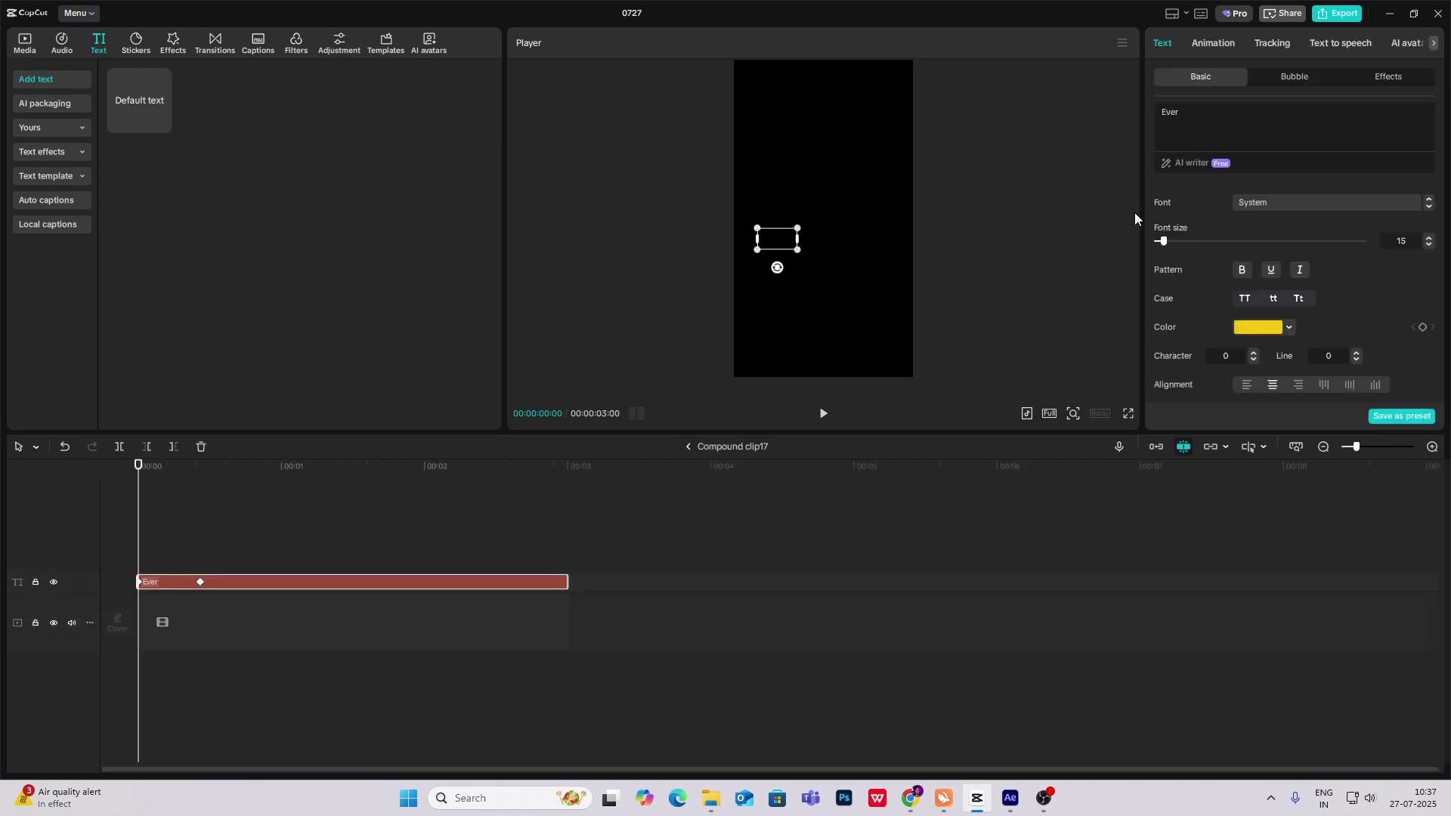
type("wonder")
left_click(705, 452)
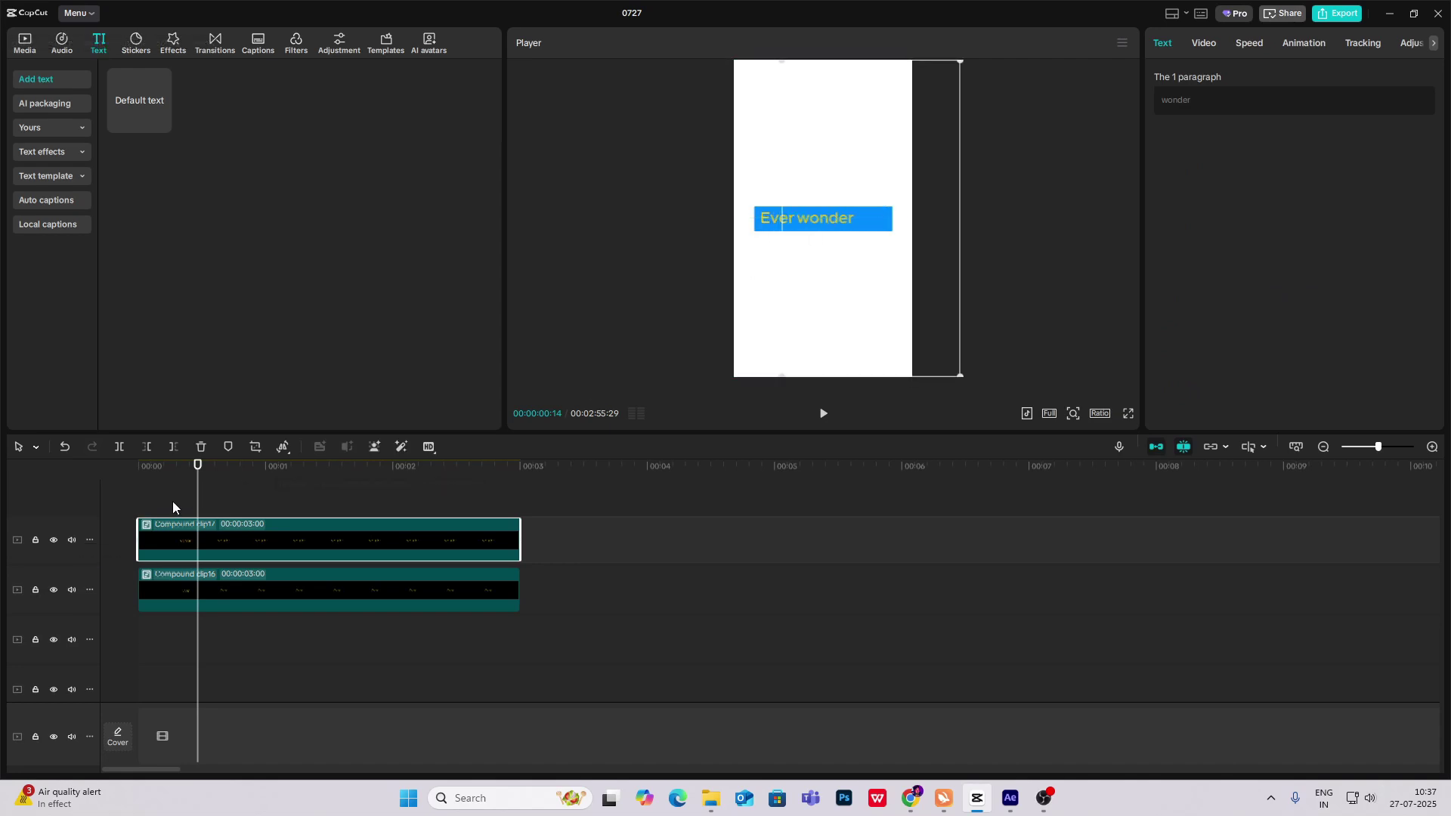
Step: Shift the "wonder" clip about one frame after the start of the "Ever" clip and play back the staggered entrance
left_click(133, 509)
left_click_drag(166, 528, 170, 530)
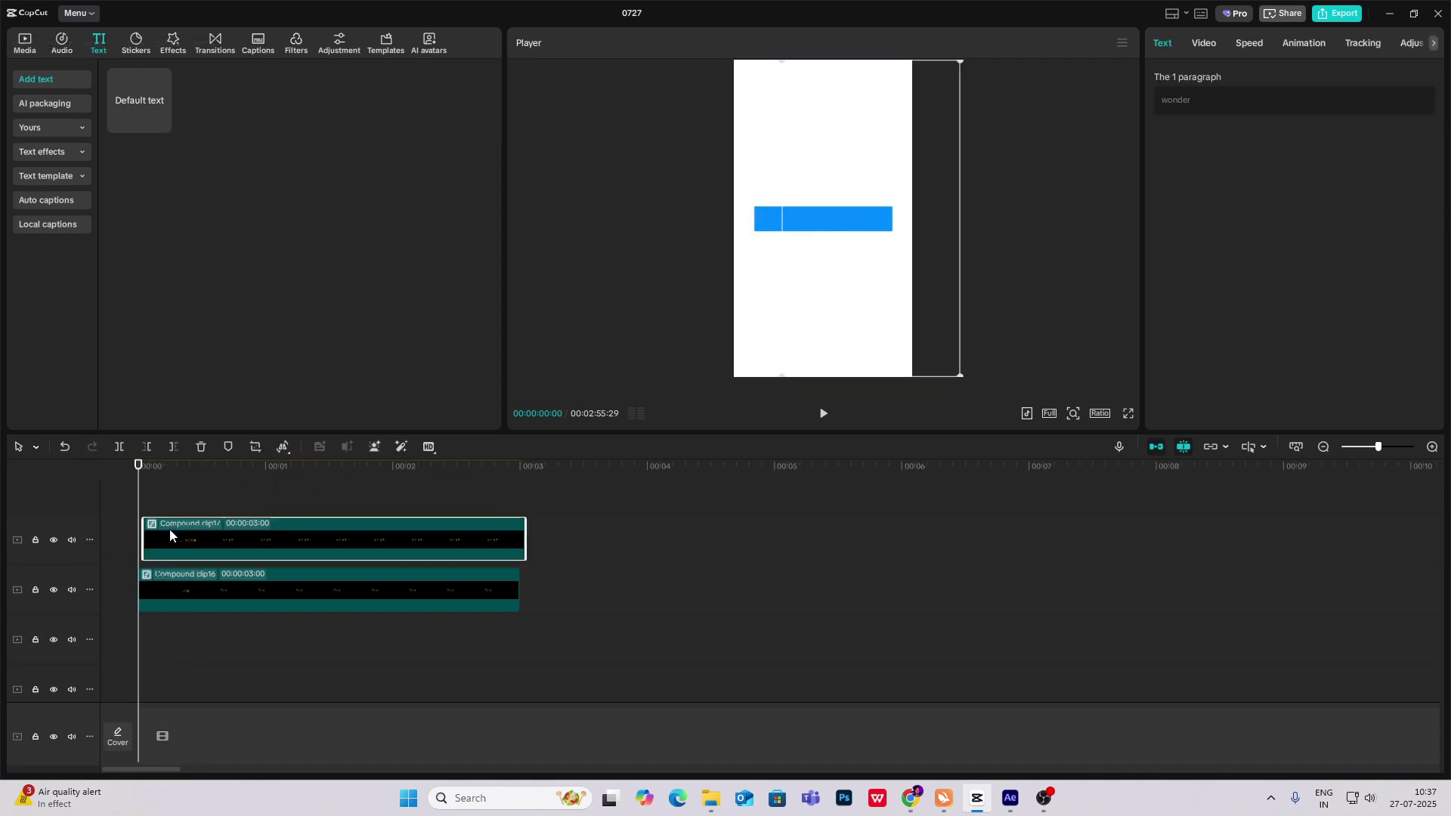
key("space")
key("space")
left_click(1434, 449)
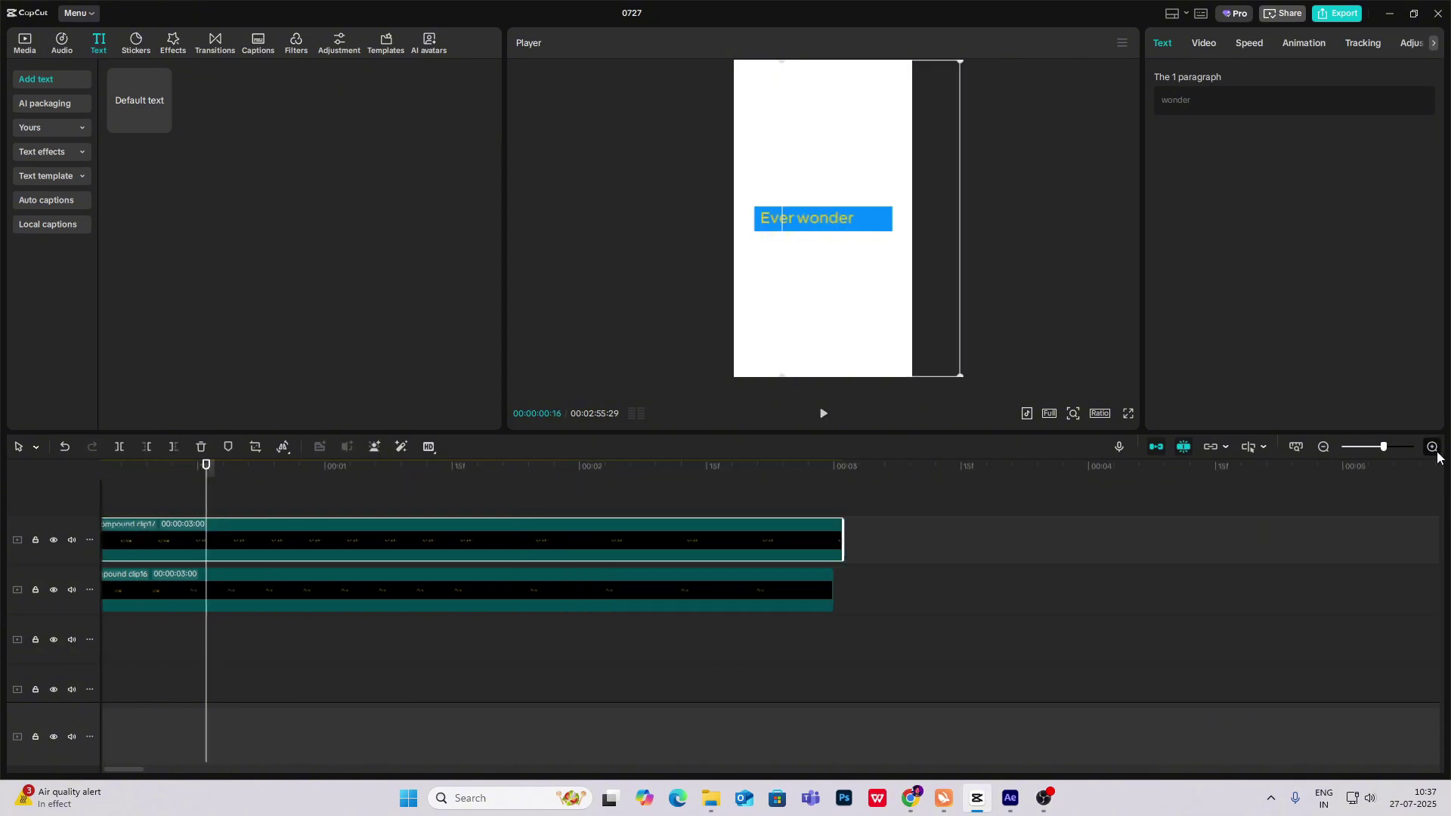
left_click(1434, 449)
left_click_drag(194, 512, 1, 560)
key("space")
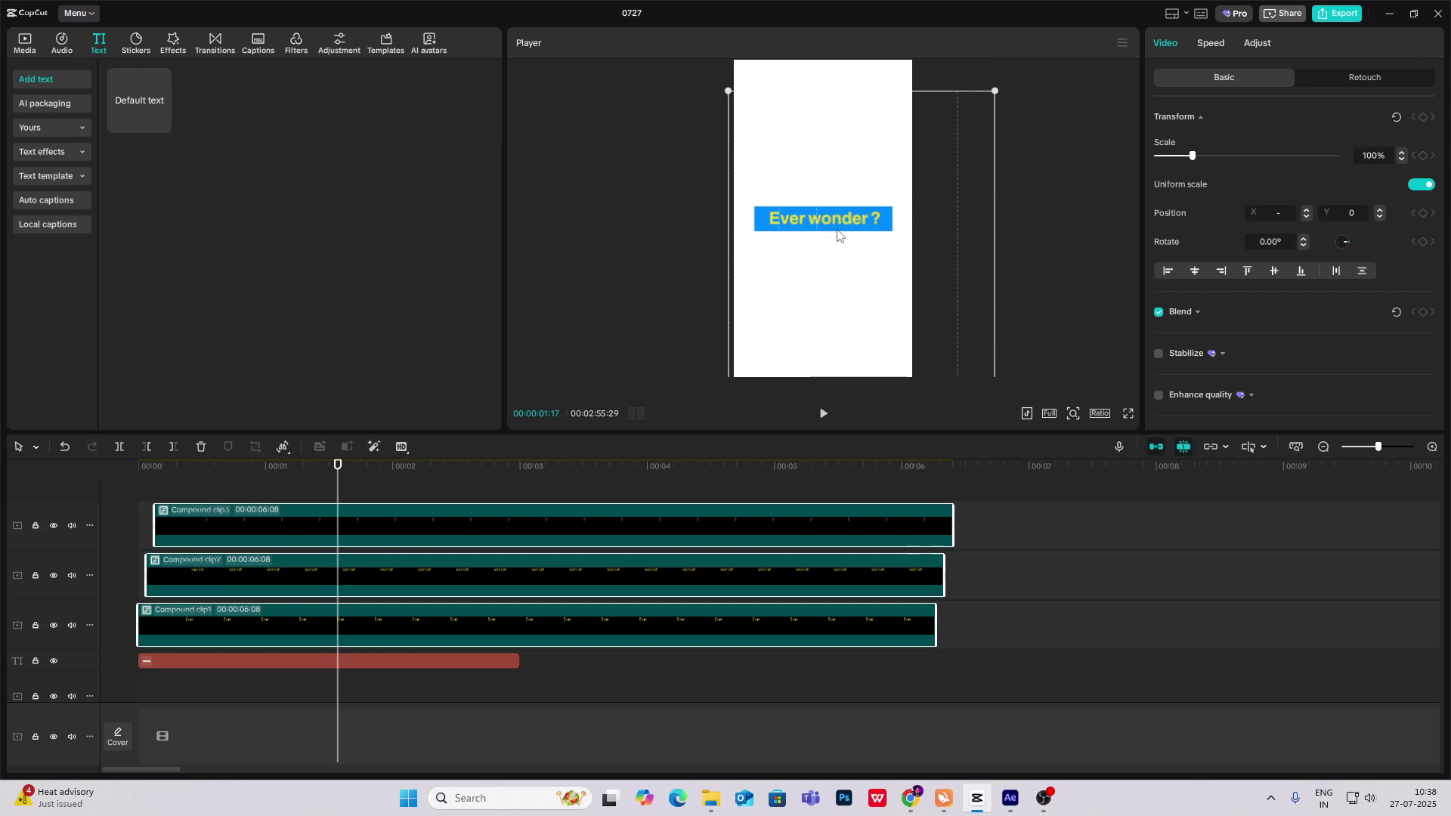
Step: Adjust the three word clips over the blue bar and play back the "Ever wonder ?" entrance from the start
left_click_drag(837, 236, 837, 236)
left_click_drag(207, 479, 35, 496)
key("space")
key("space")
left_click(1323, 447)
key("Delete")
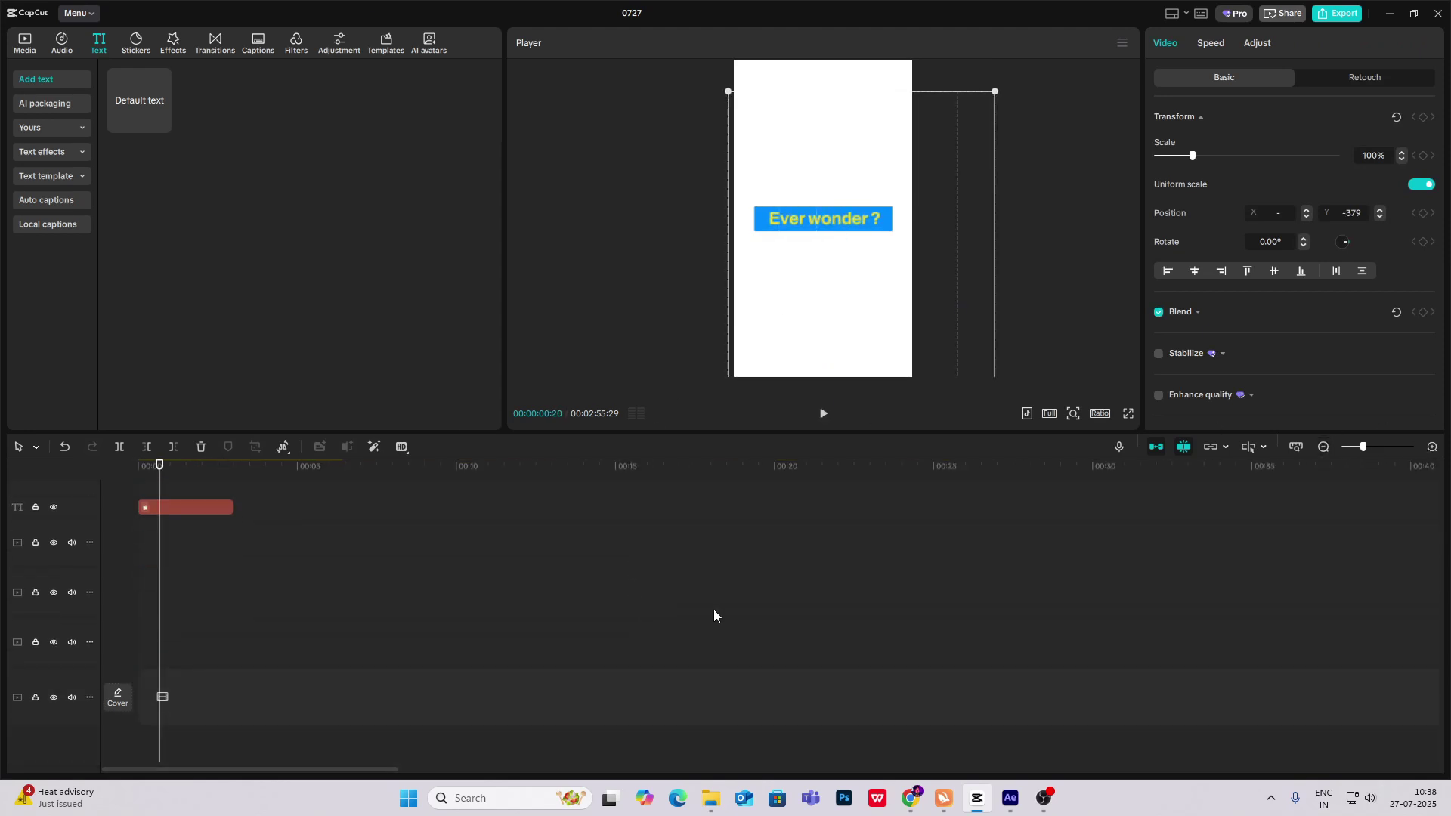
Step: Play back the opening of the reference video at about 00:00:55 to study how its blue bar appears behind "Ever wonder ?"
left_click(1323, 447)
left_click(583, 599)
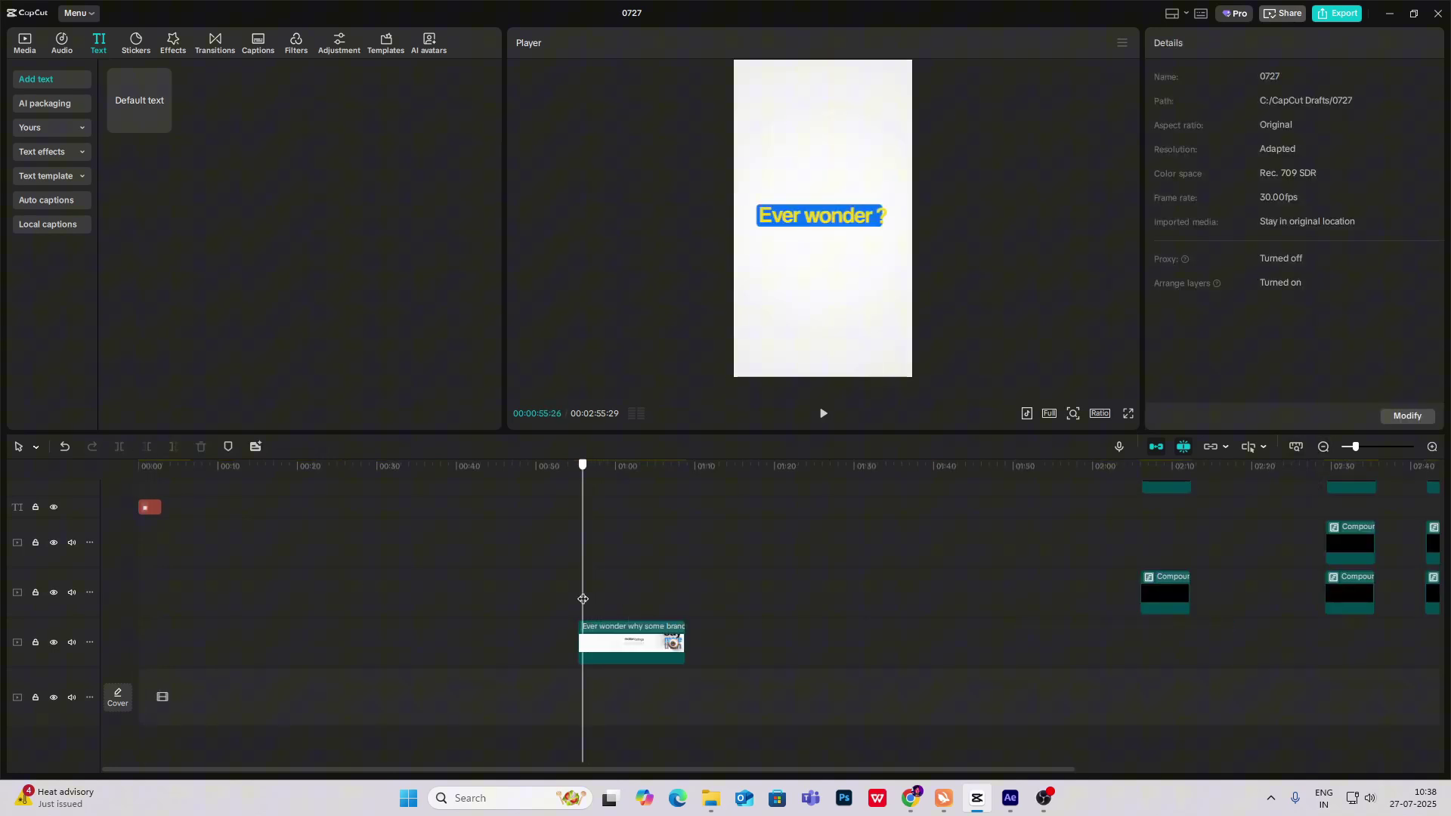
left_click_drag(584, 601, 579, 607)
key("space")
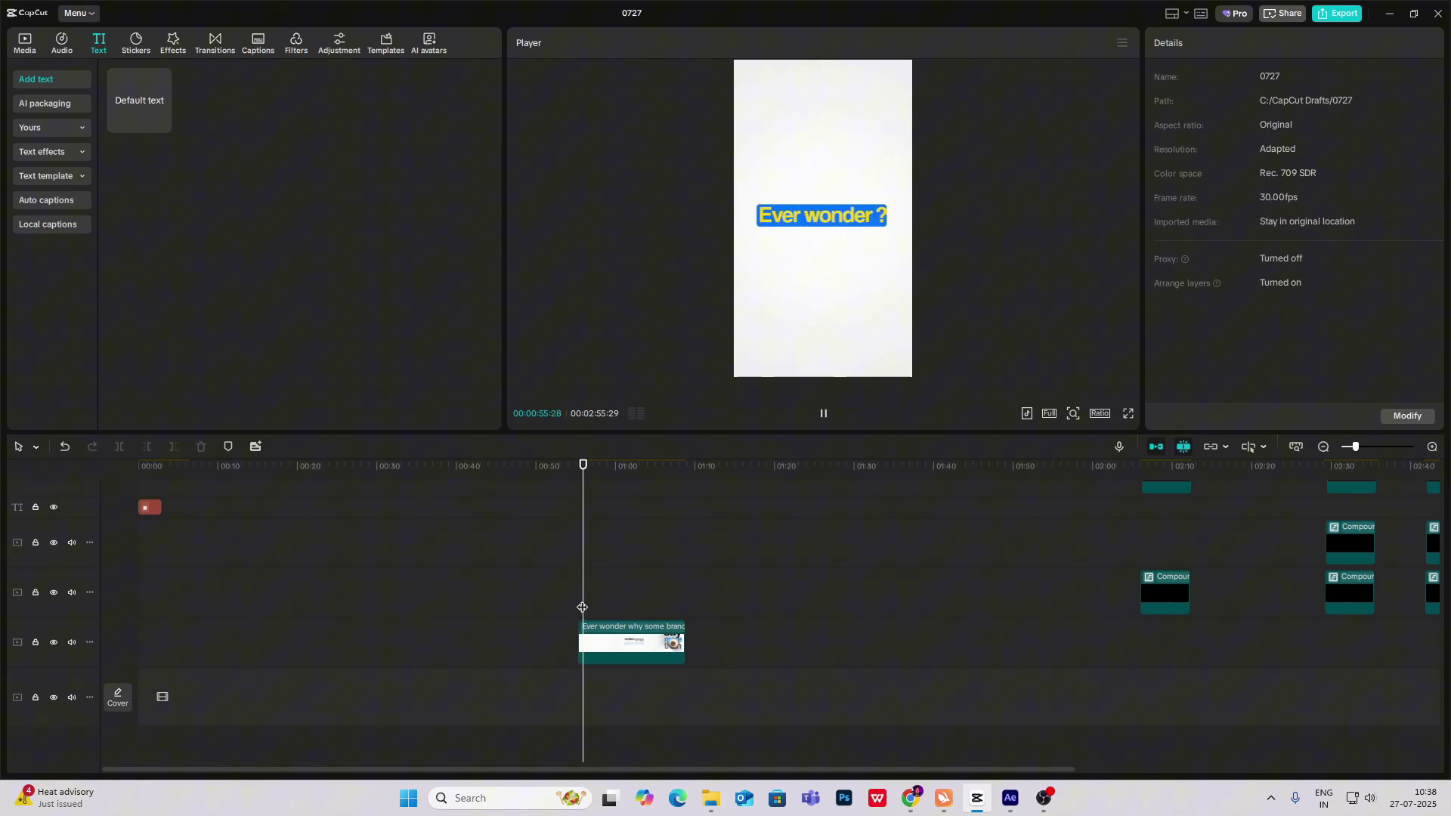
key("space")
Step: Return to the start of the timeline and lengthen the blue bar's text clip beneath the three word clips
left_click(463, 520)
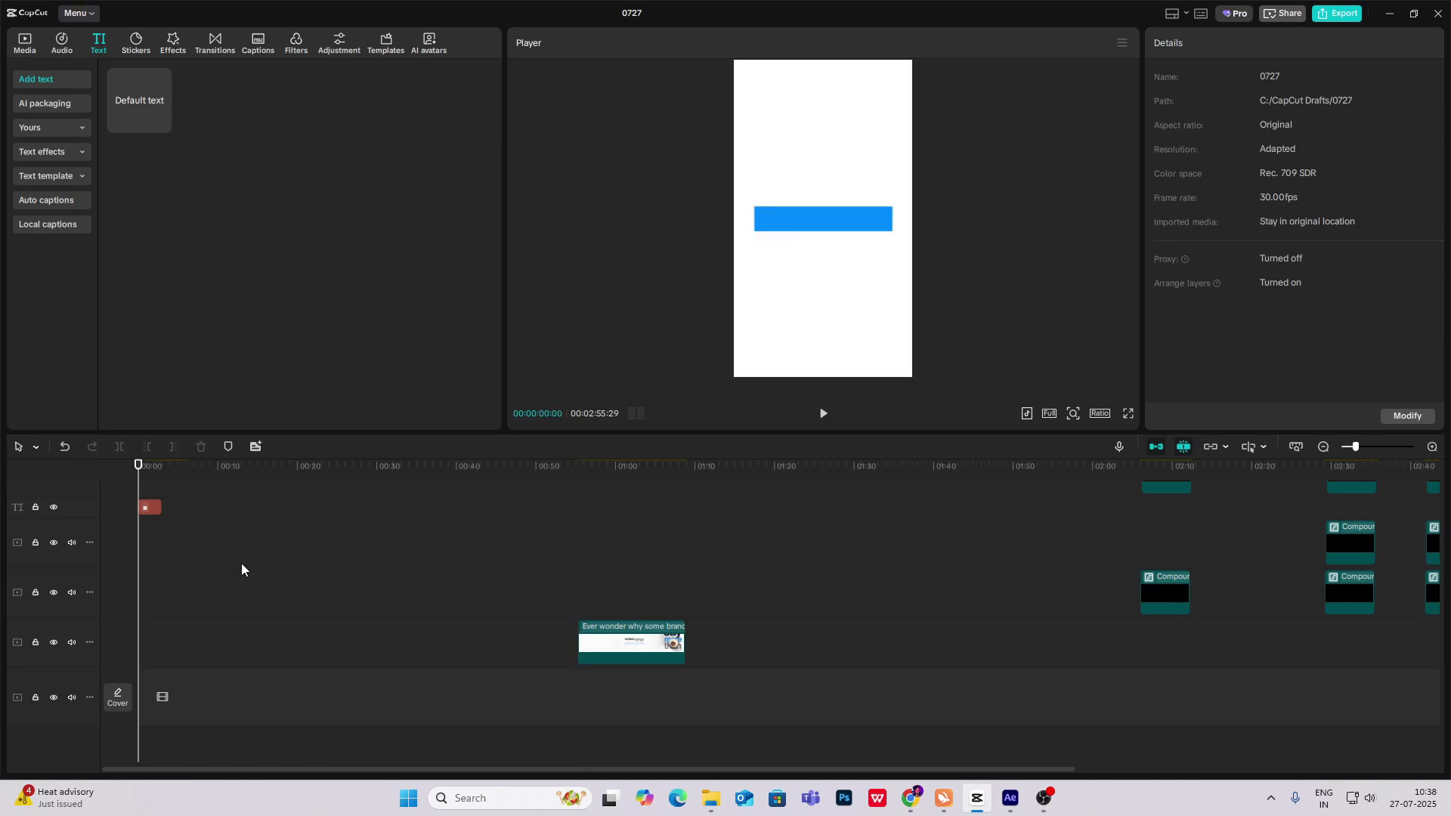
left_click(138, 541)
scroll(242, 570, "up", 3)
left_click(1432, 447)
left_click(1432, 447)
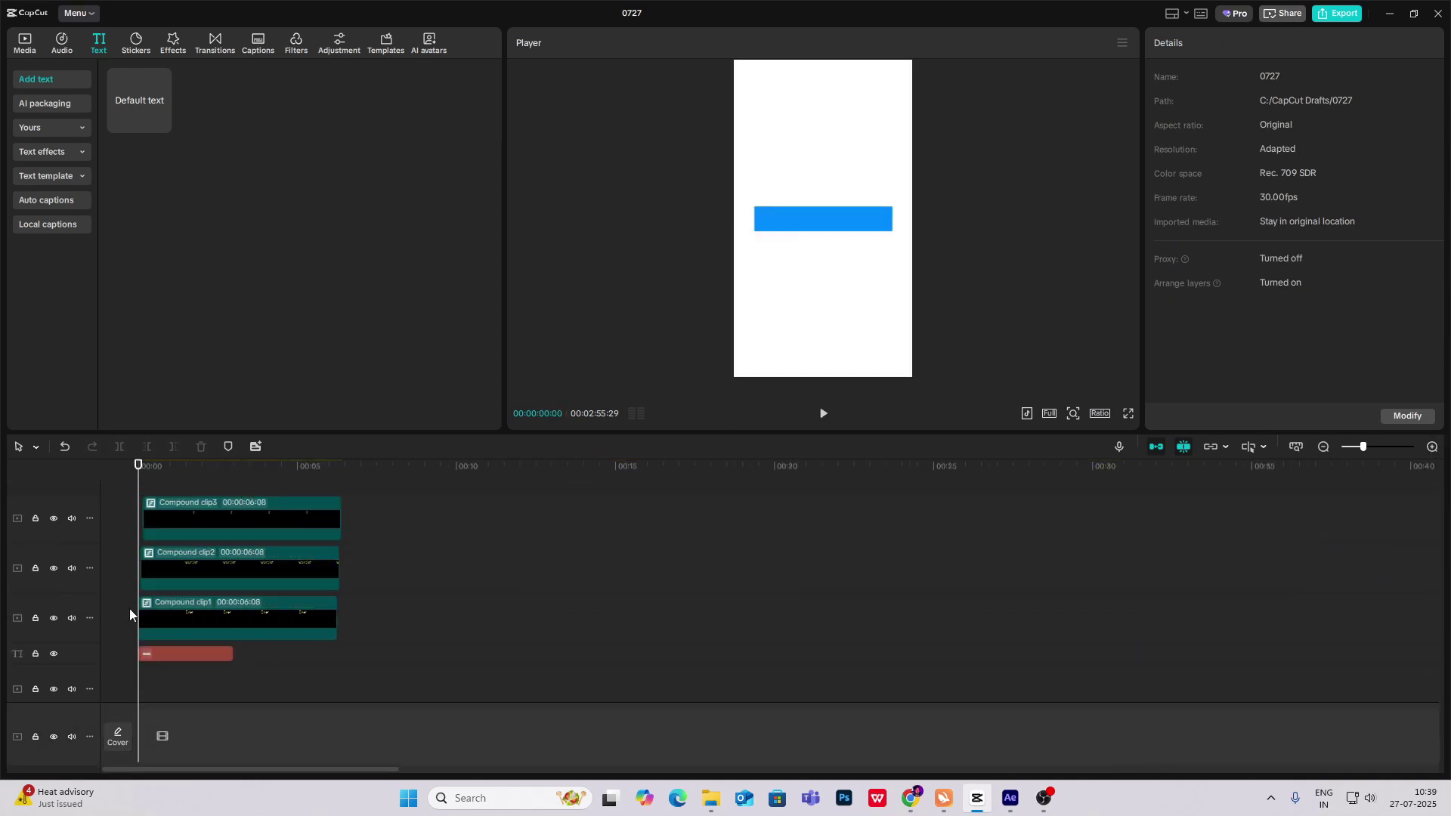
left_click(190, 651)
left_click_drag(231, 654, 307, 654)
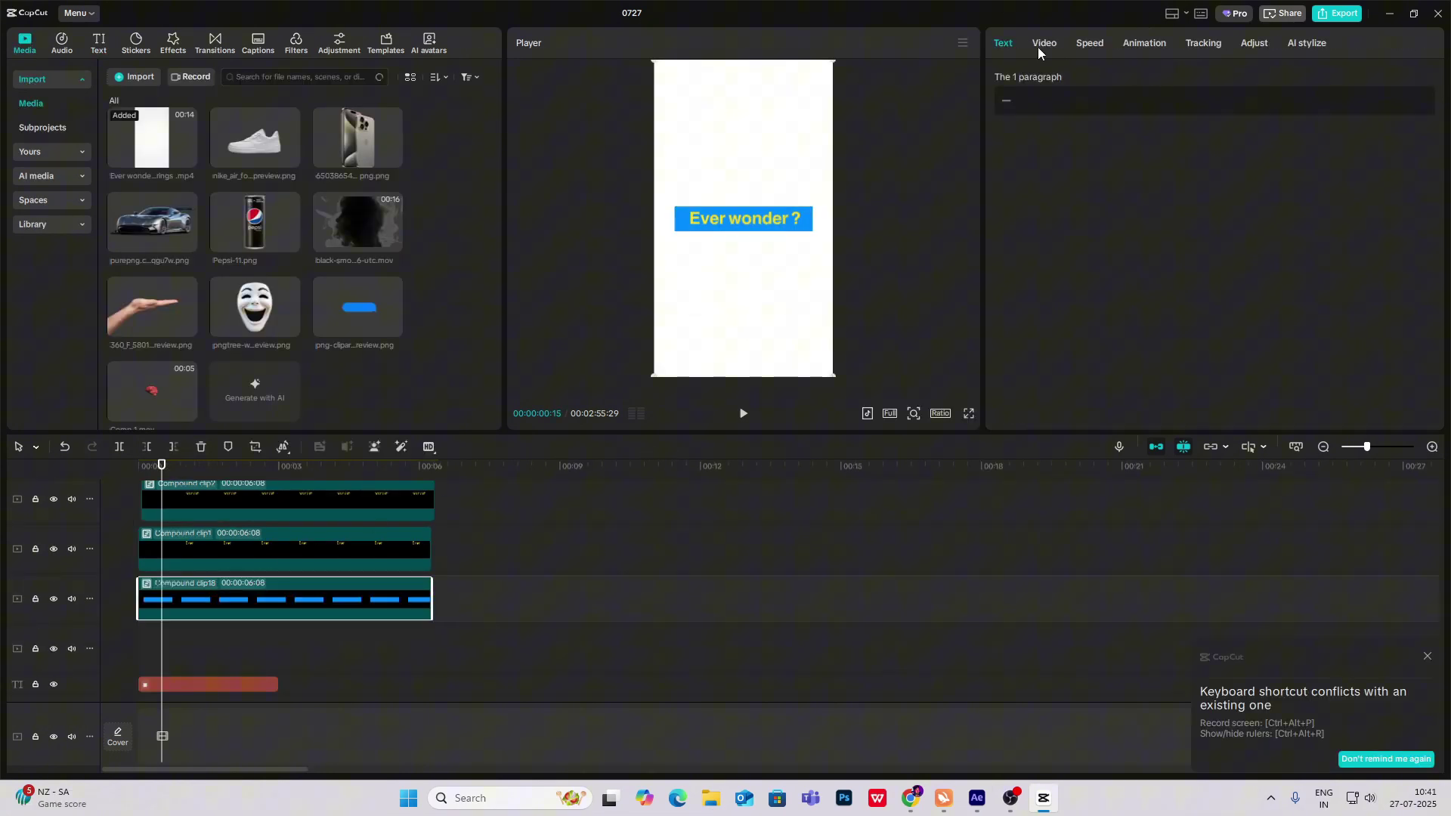
Step: Add a Split mask to the bar's compound clip, rotate it to -90°, set position X to -434, and keyframe the mask at the start
left_click(1045, 43)
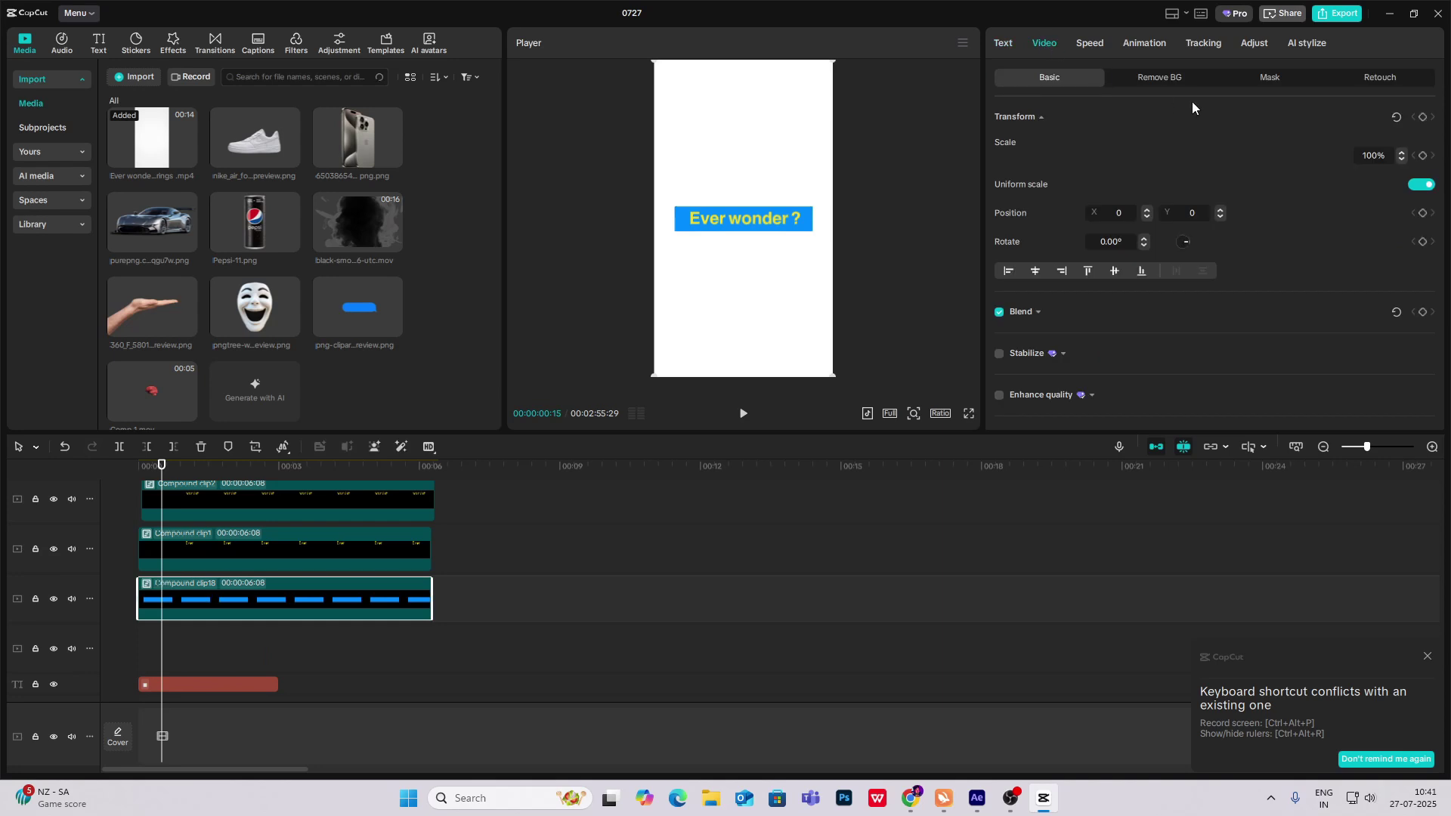
left_click(1264, 79)
left_click(1033, 141)
left_click(1028, 174)
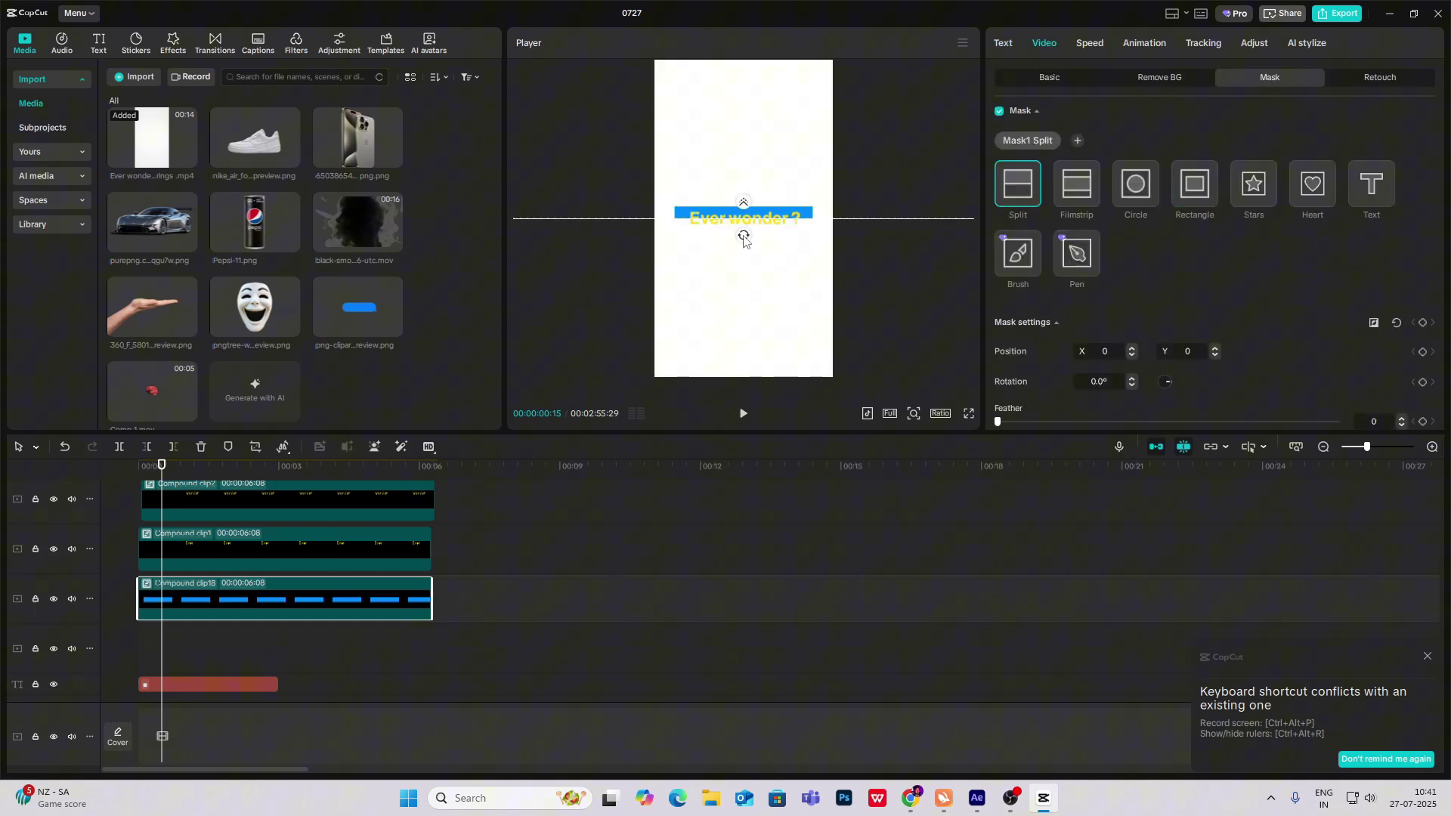
left_click_drag(744, 240, 672, 238)
left_click(1423, 322)
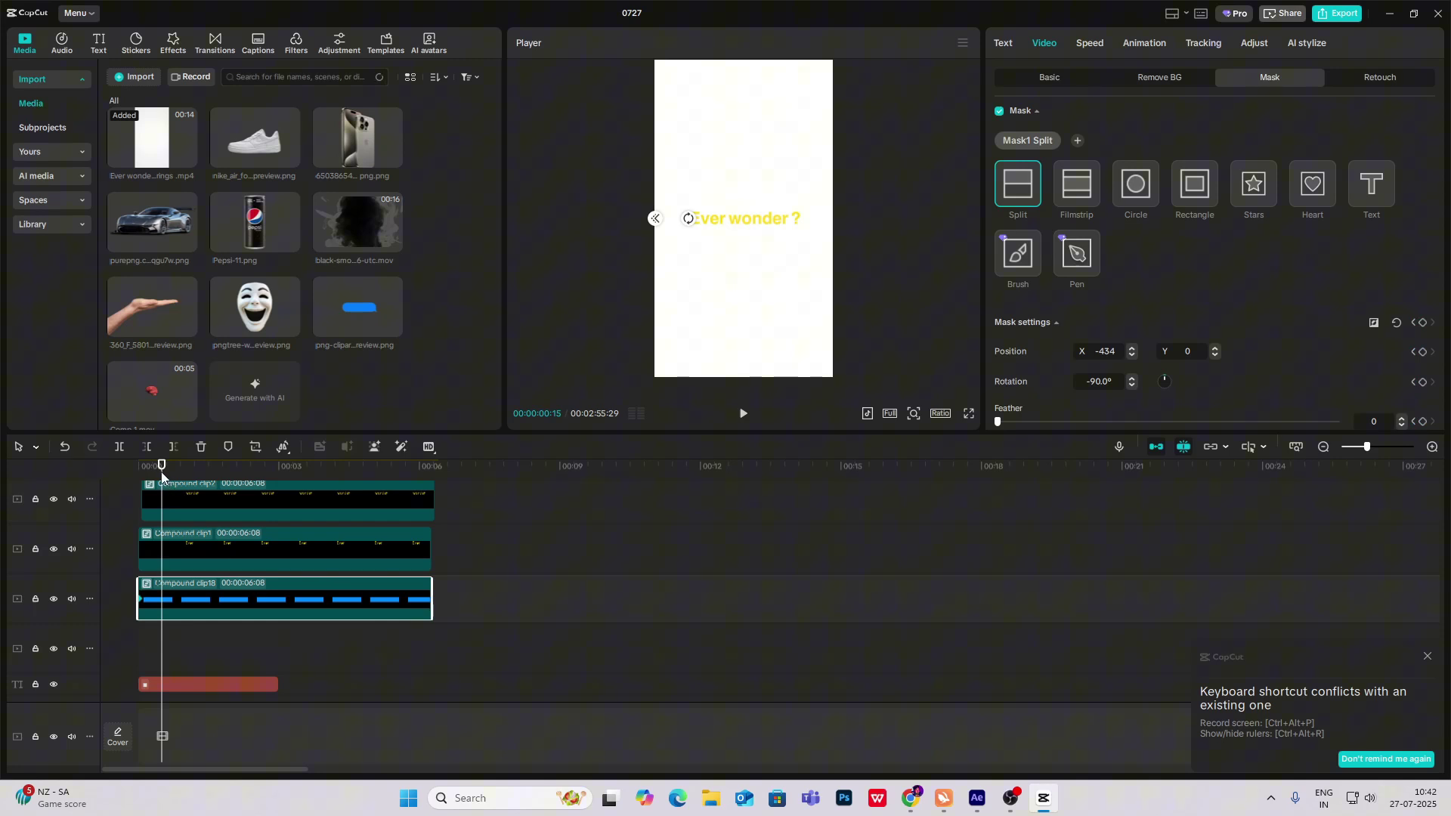
Step: Keyframe the bar's mask at 00:00:00:16 with its position X at 540, past the bar's far end
left_click_drag(160, 472, 164, 474)
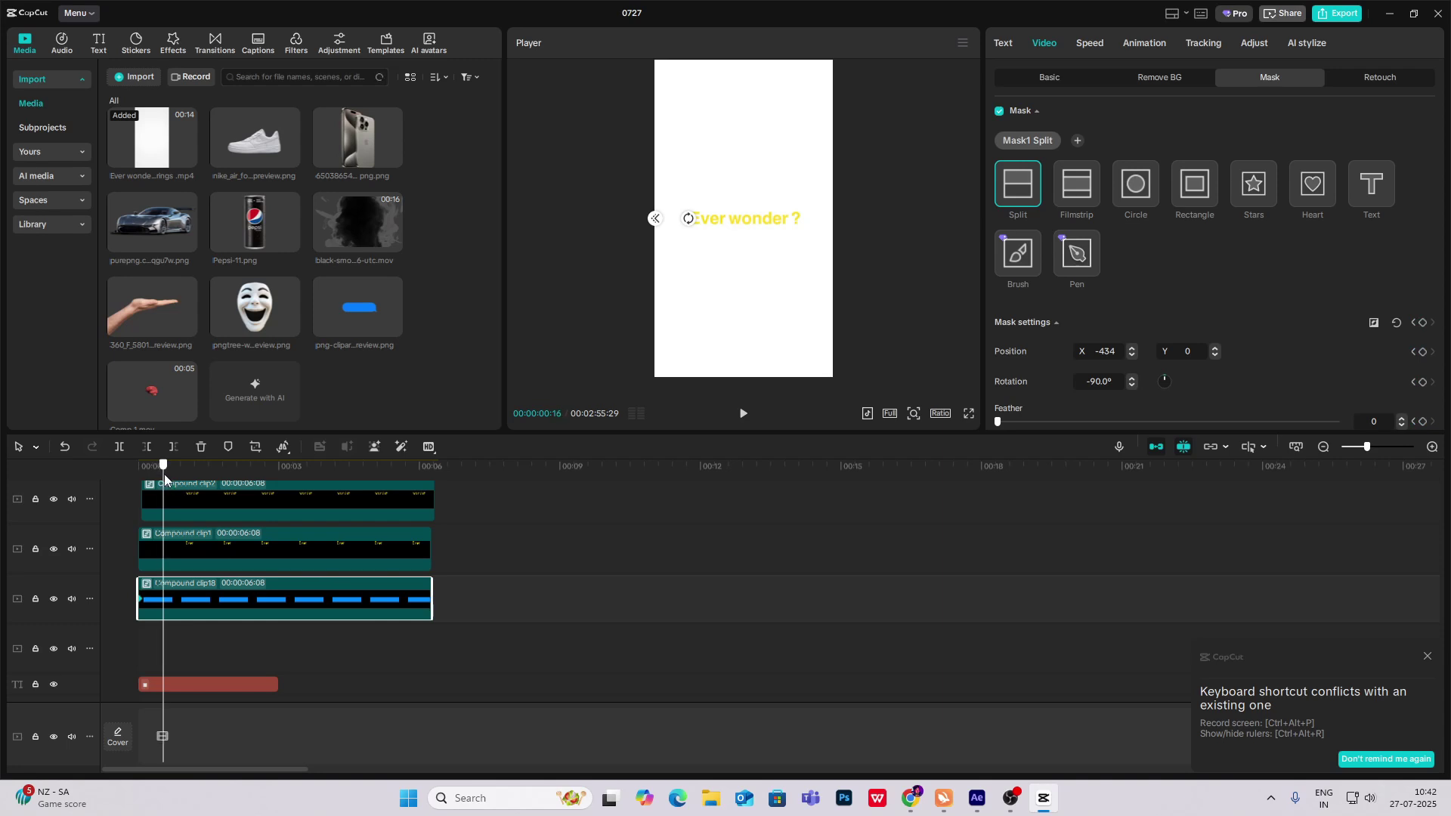
left_click(1423, 322)
left_click_drag(672, 227, 833, 227)
Step: Apply the Cubic Out preset curve between the mask's position X keyframes and play back the bar's reveal
key("alt+k")
scroll(256, 602, "up", 1)
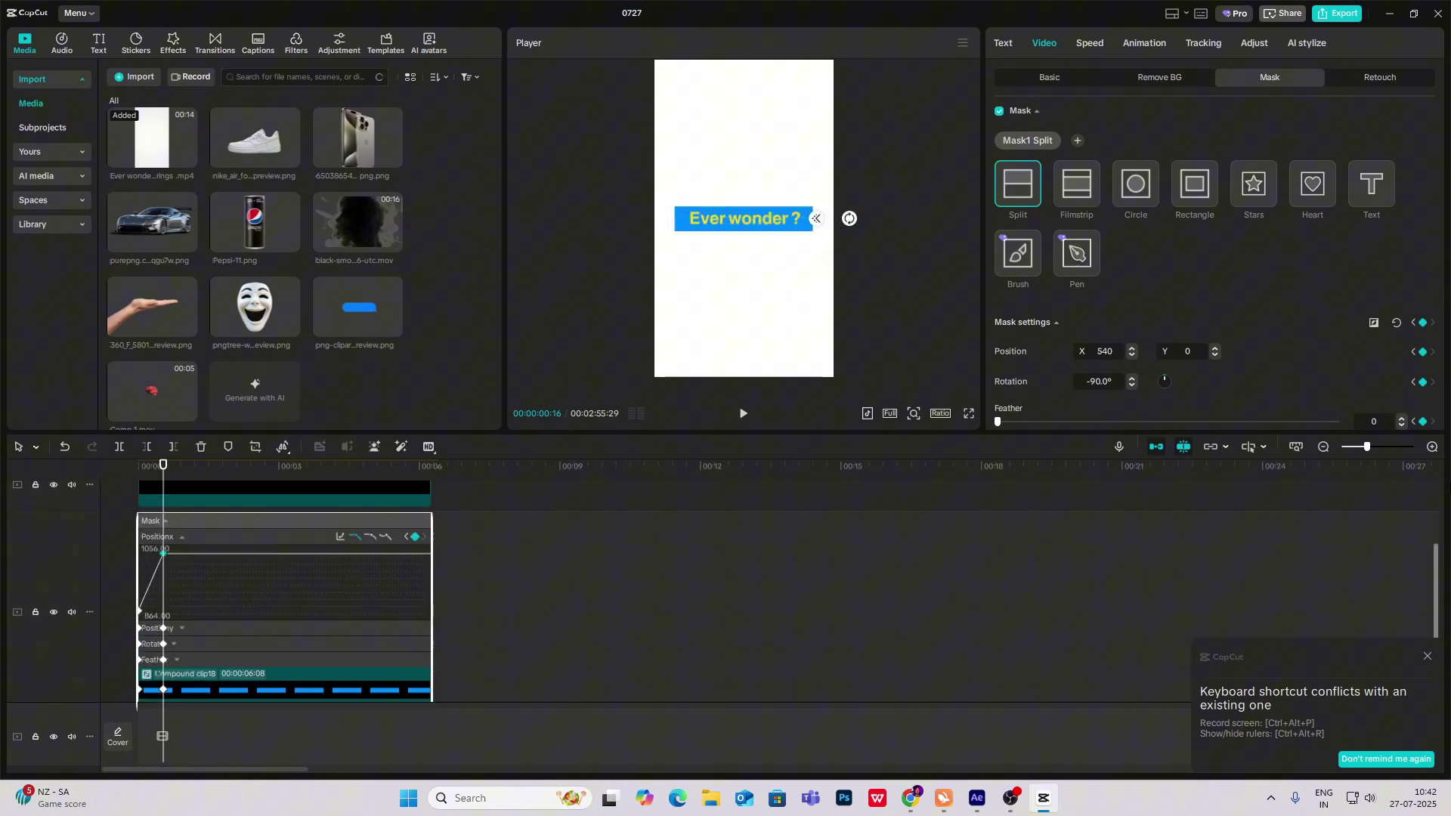
left_click(1432, 447)
left_click_drag(156, 474, 130, 481)
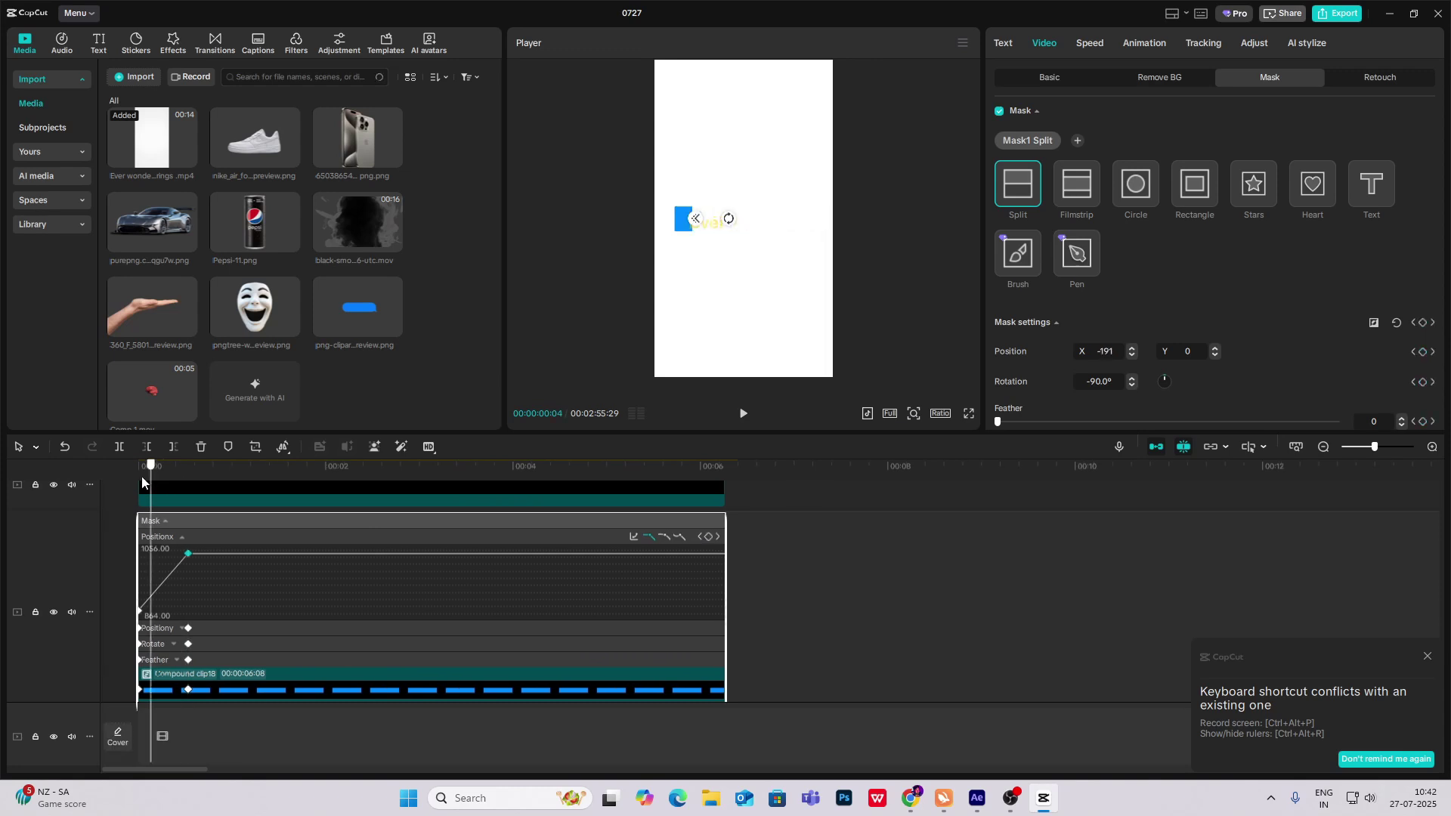
left_click(633, 538)
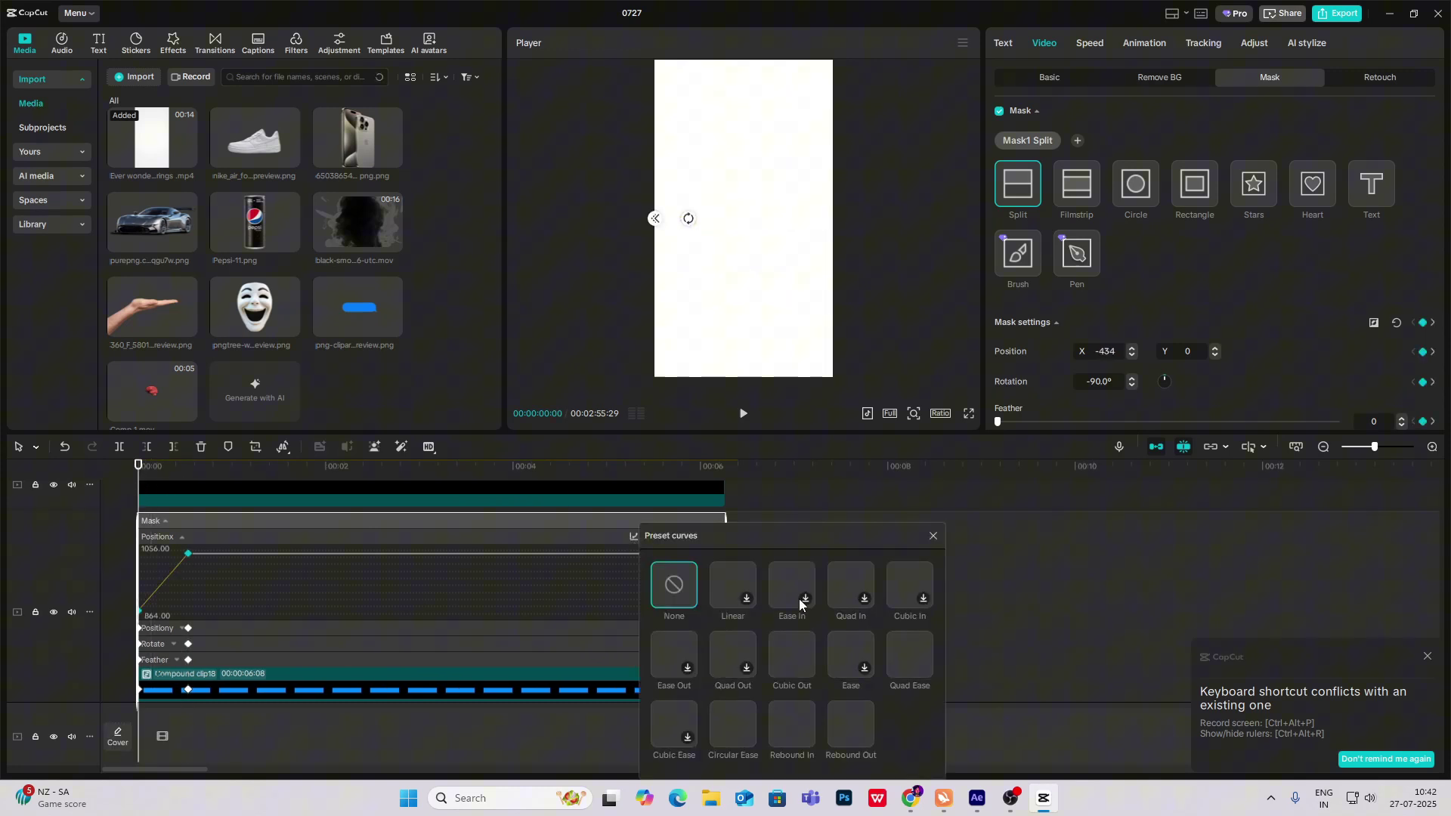
left_click(793, 655)
left_click(933, 537)
left_click(244, 628)
left_click(230, 644)
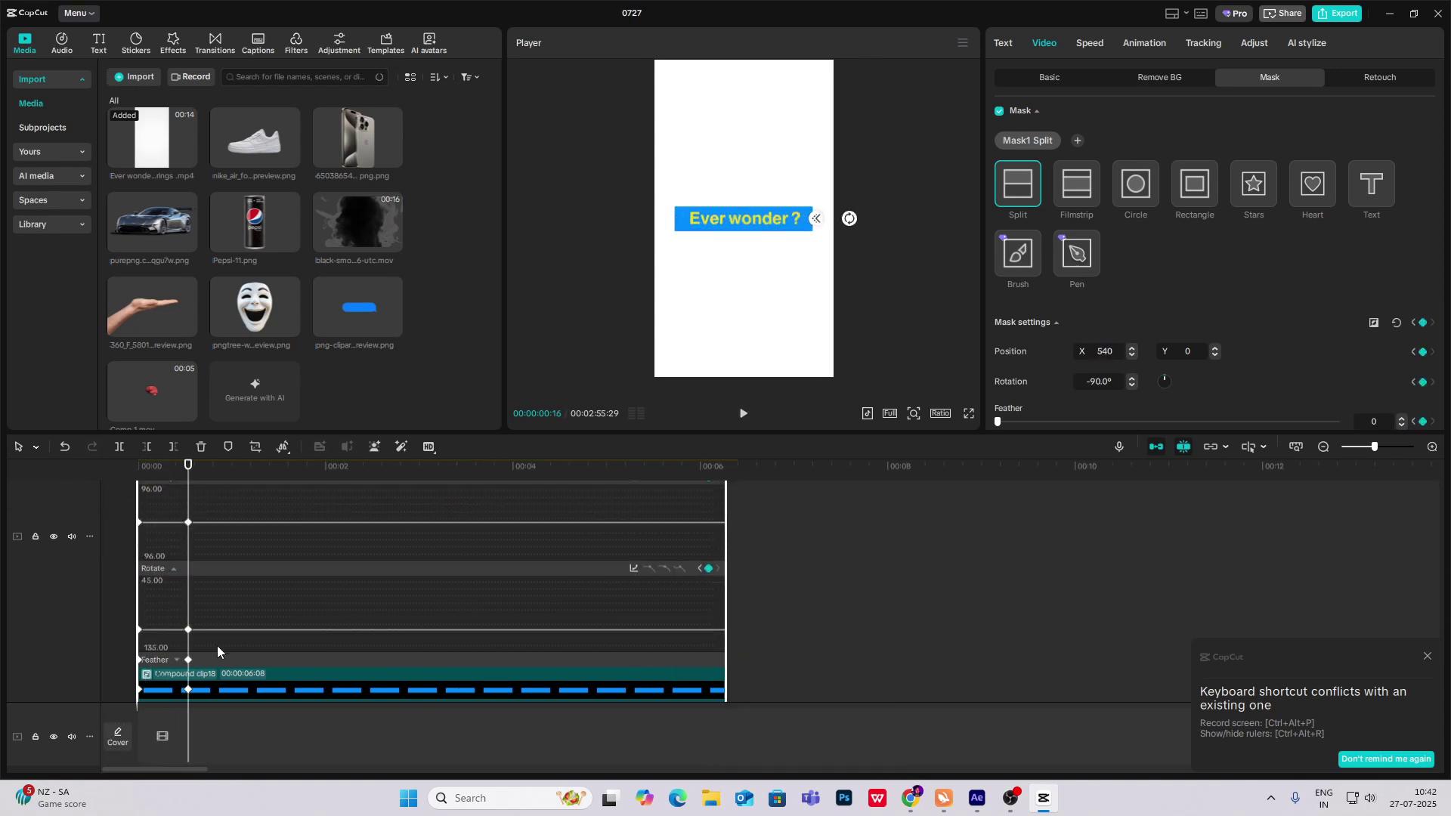
left_click(213, 659)
key("alt+k")
left_click_drag(189, 501, 47, 515)
key("space")
key("space")
scroll(295, 573, "down", 2)
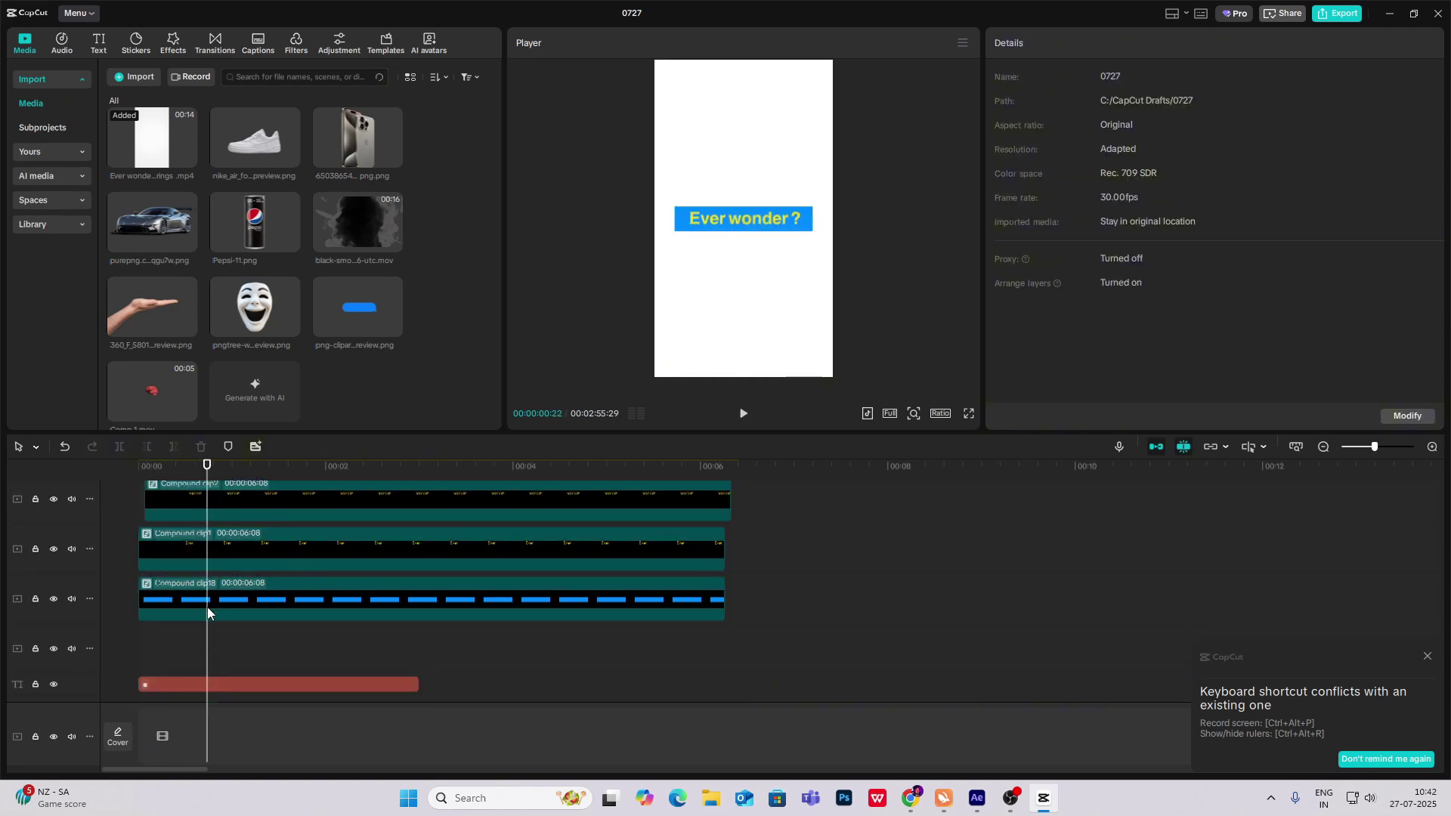
Step: Move the bar's ending mask keyframe to about 00:00:00:24 and play back the slower reveal from the start
left_click(201, 605)
left_click_drag(189, 599, 213, 599)
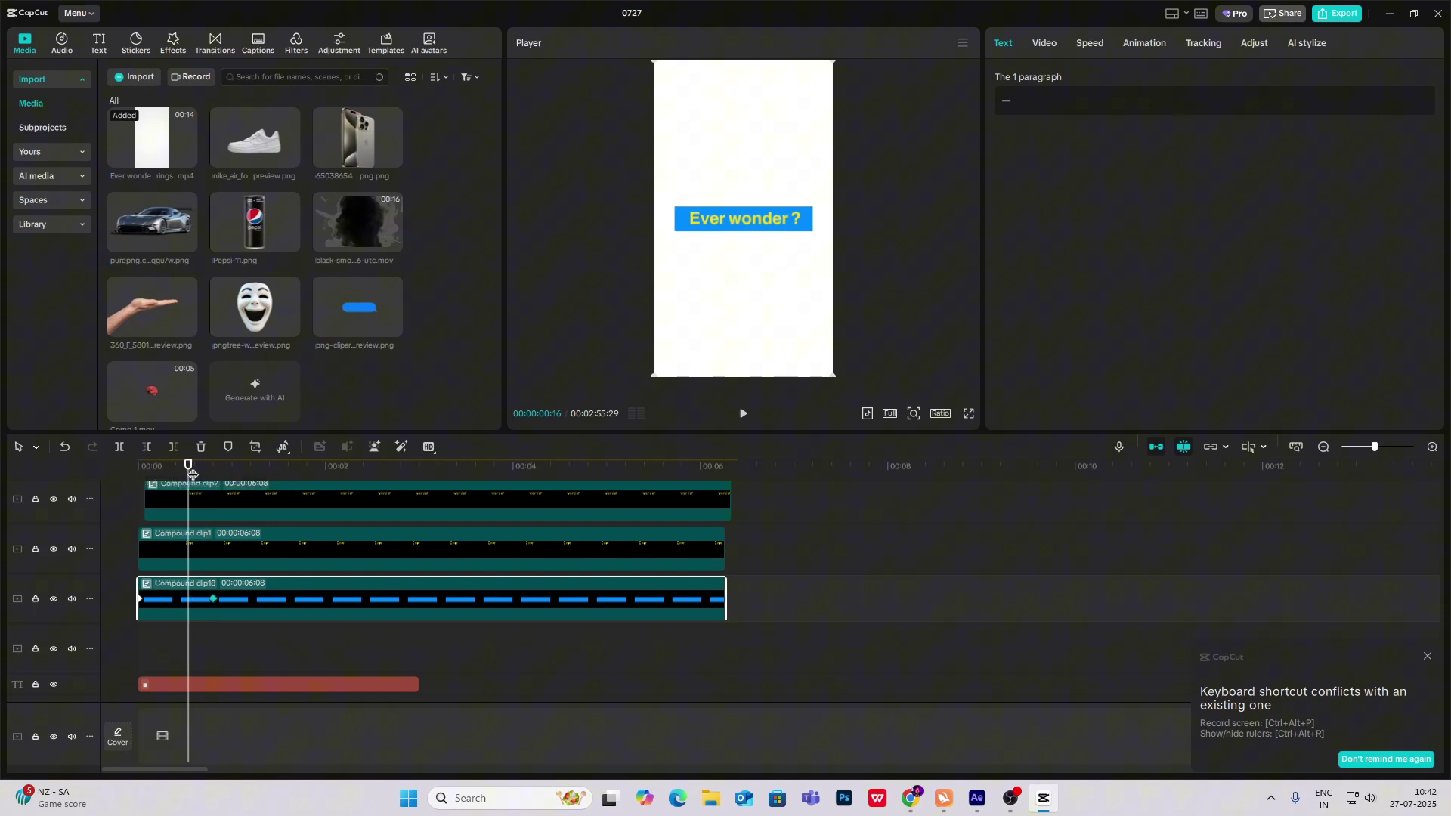
left_click_drag(189, 464, 7, 502)
key("space")
key("space")
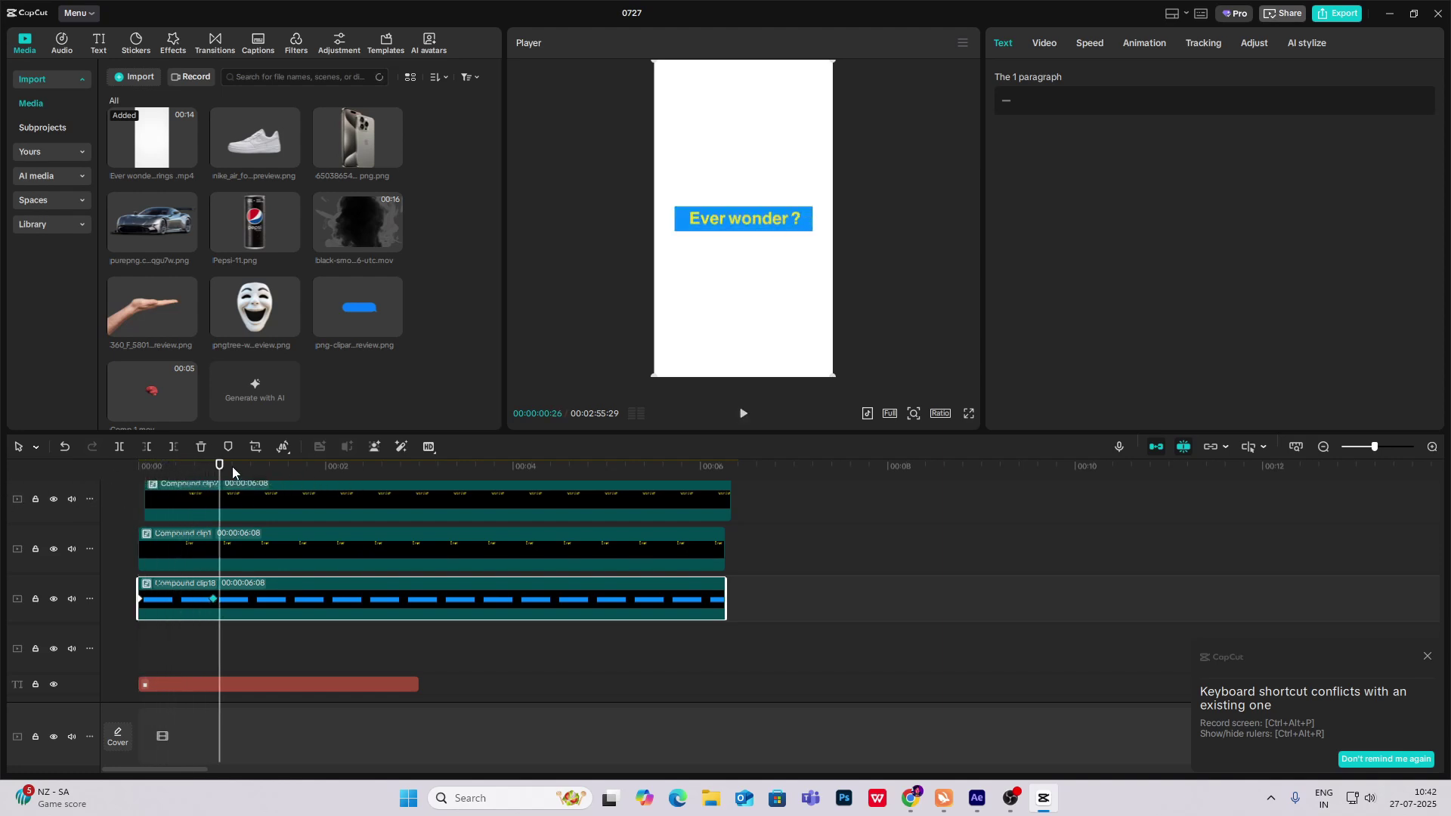
left_click_drag(229, 467, 123, 483)
key("space")
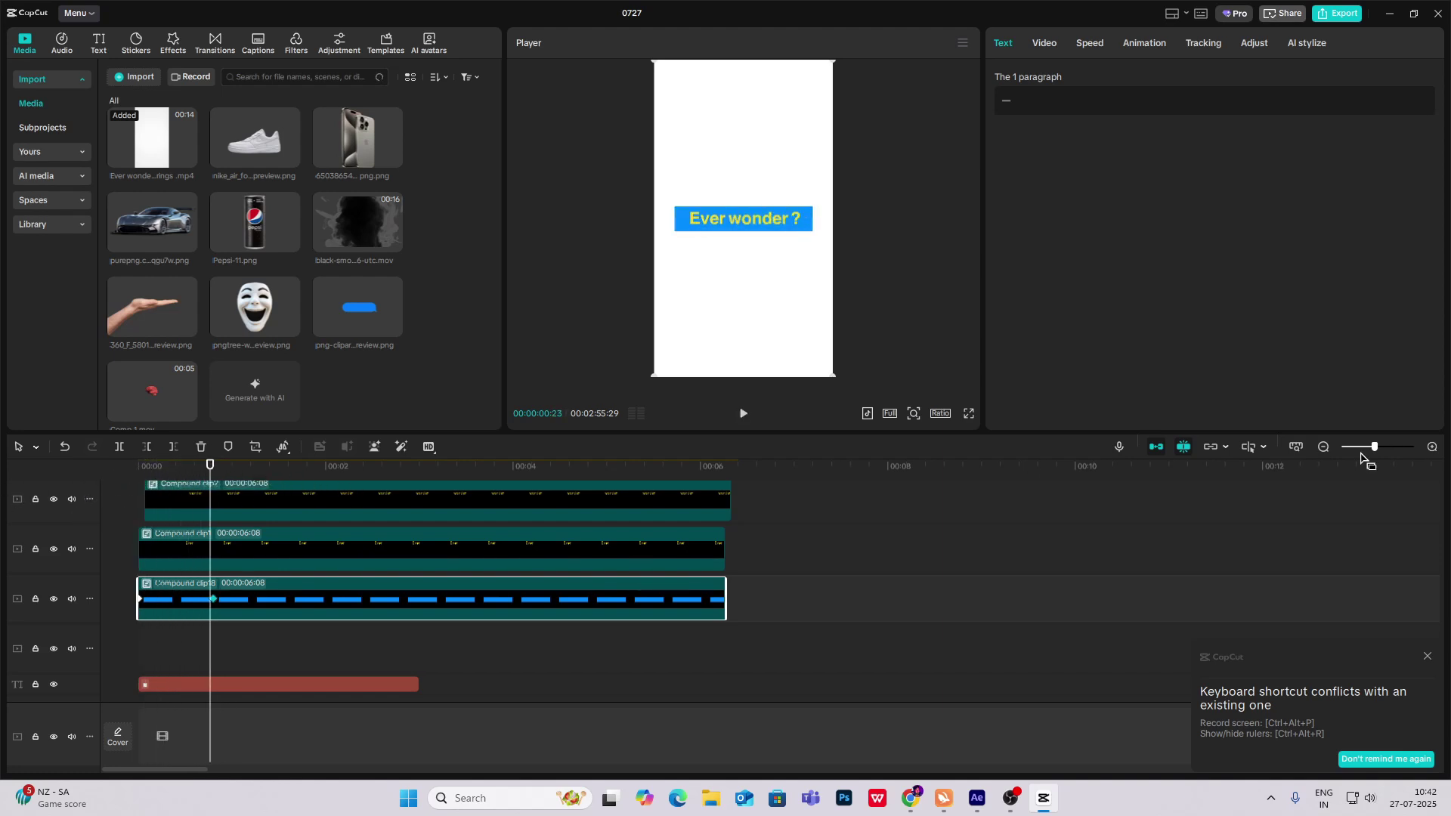
Step: Scrub the reference video from 00:00:55:09 to 00:00:56:16 to examine how the opening leads into the blue "Some Brands" panel
left_click(1323, 451)
left_click(1323, 451)
left_click(1322, 451)
left_click(1322, 451)
left_click(240, 572)
scroll(339, 571, "down", 2)
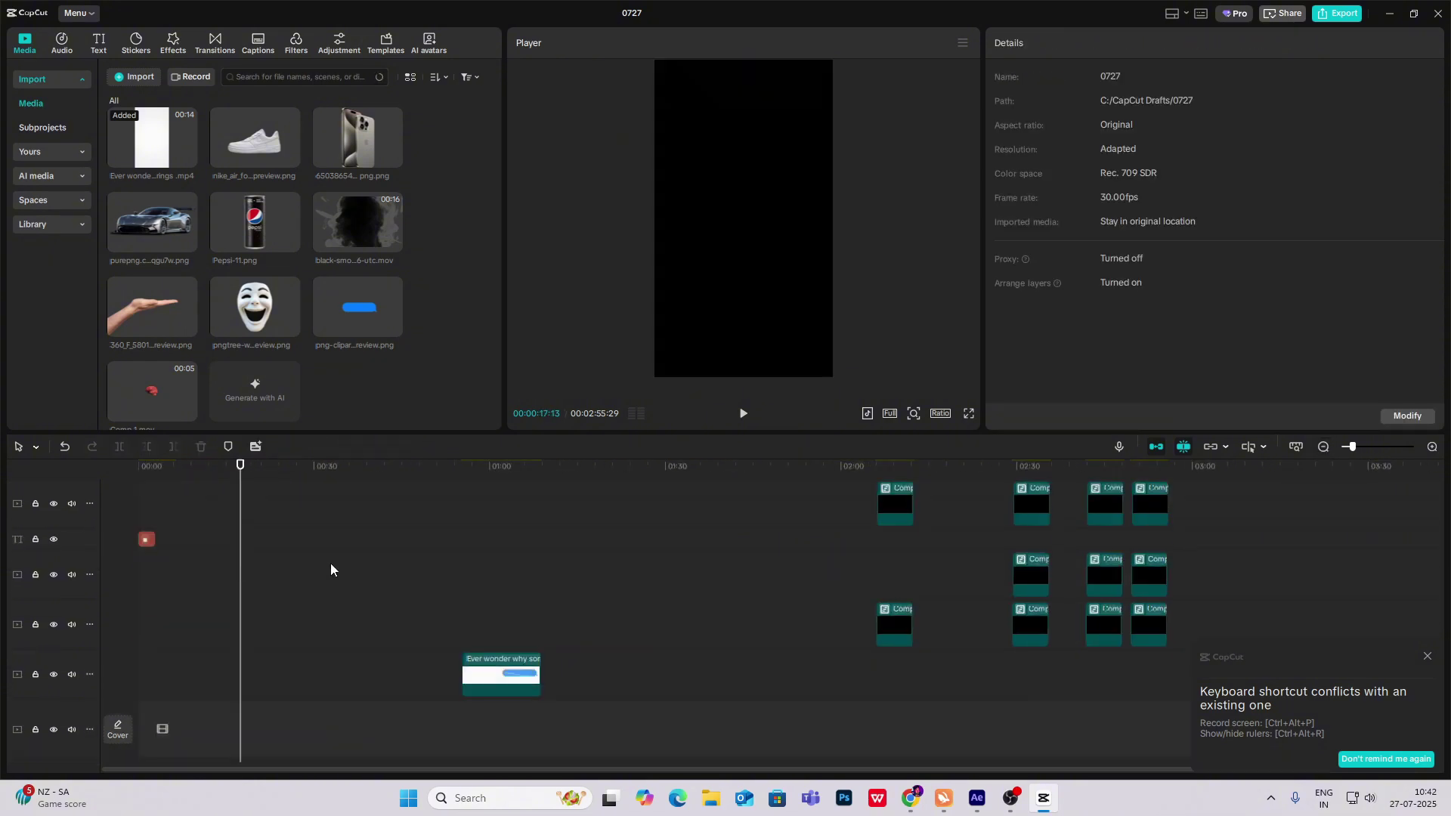
left_click(476, 593)
left_click_drag(477, 593, 465, 597)
left_click(1432, 448)
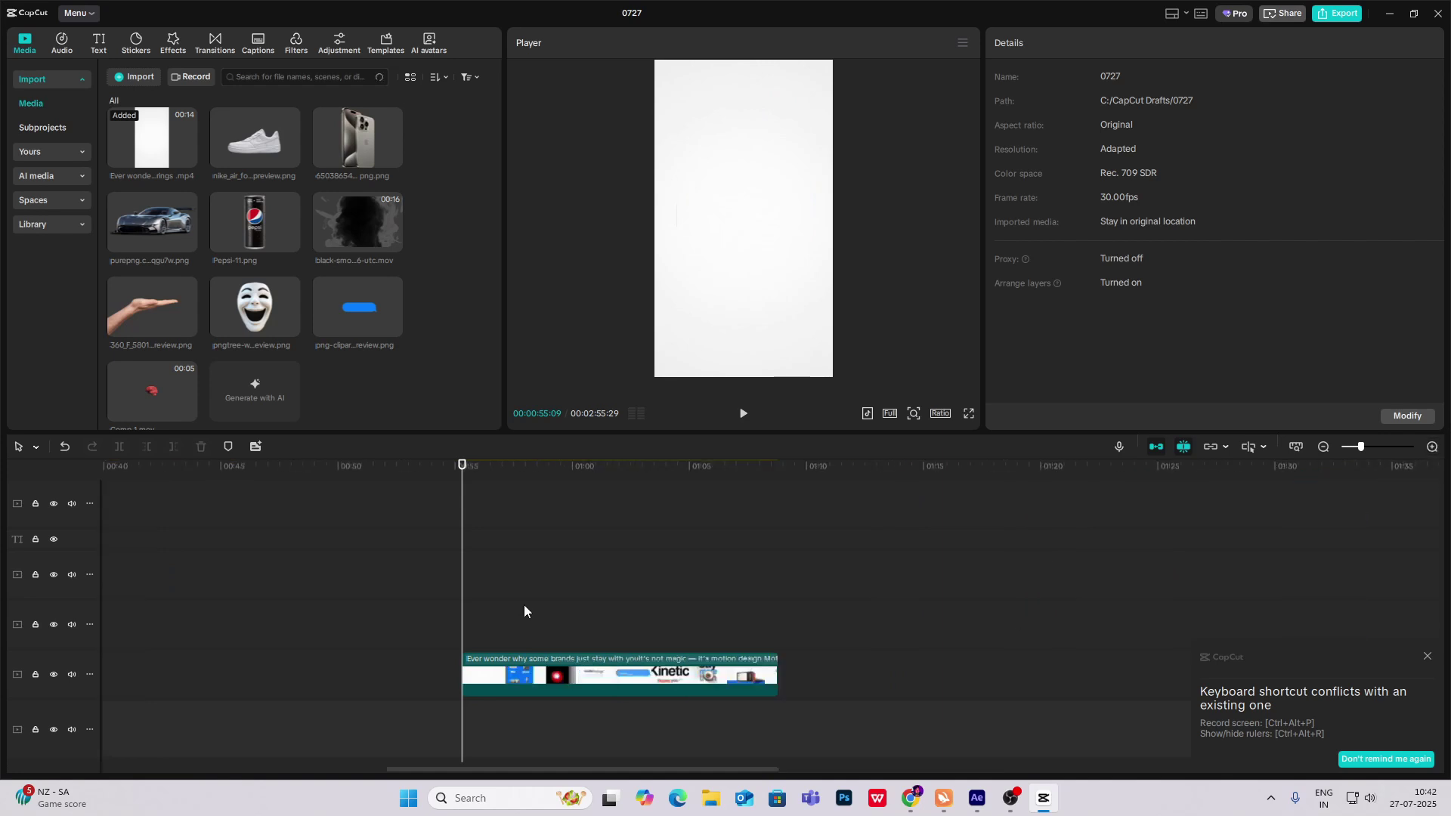
left_click(480, 659)
left_click(470, 636)
left_click_drag(465, 636, 492, 651)
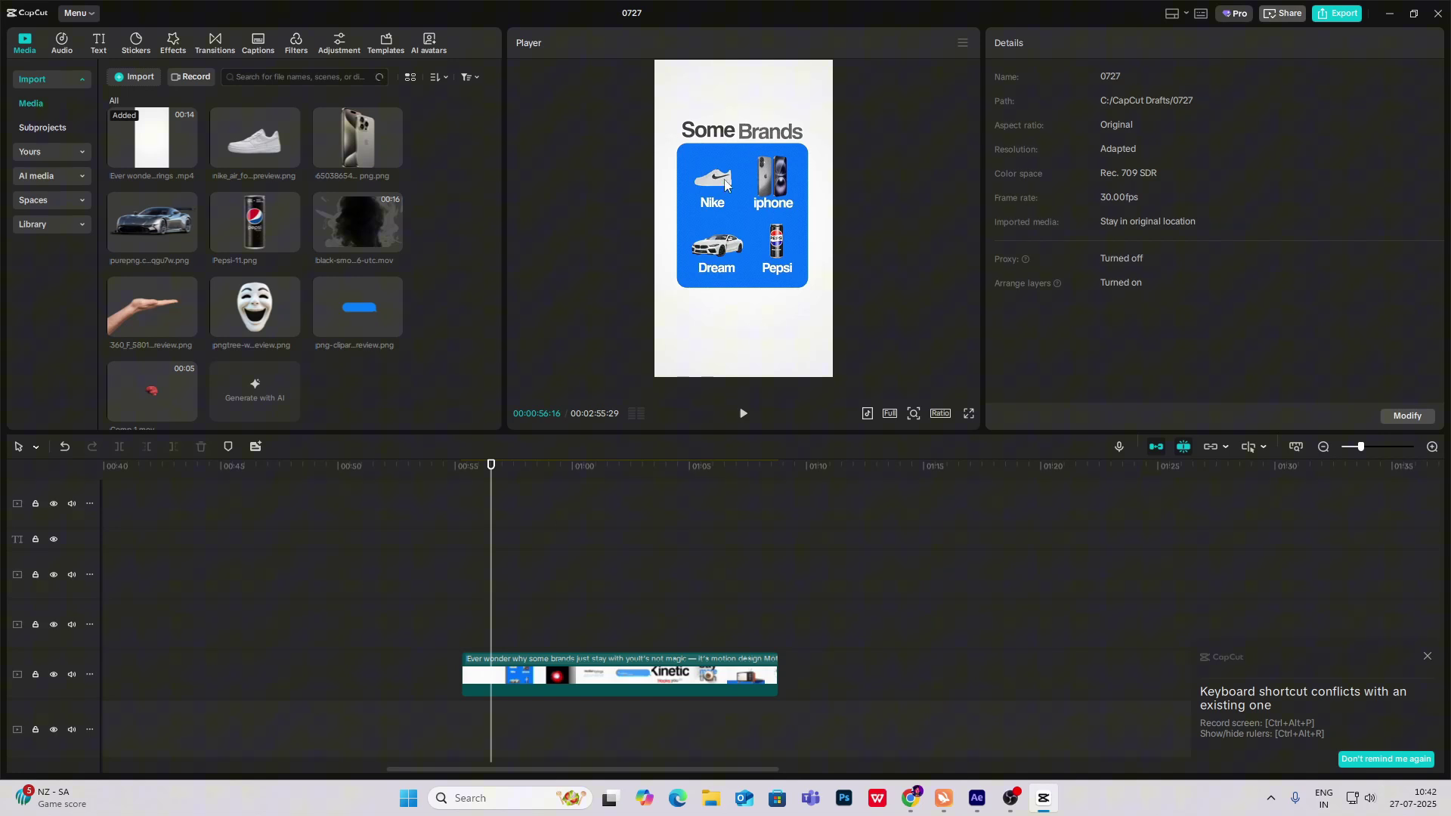
Step: Return to the start of the timeline and review the stacked word and bar clips, scrubbing through the "Ever wonder ?" entrance
left_click_drag(489, 505, 39, 500)
scroll(171, 548, "up", 3)
left_click(1433, 447)
left_click(1432, 448)
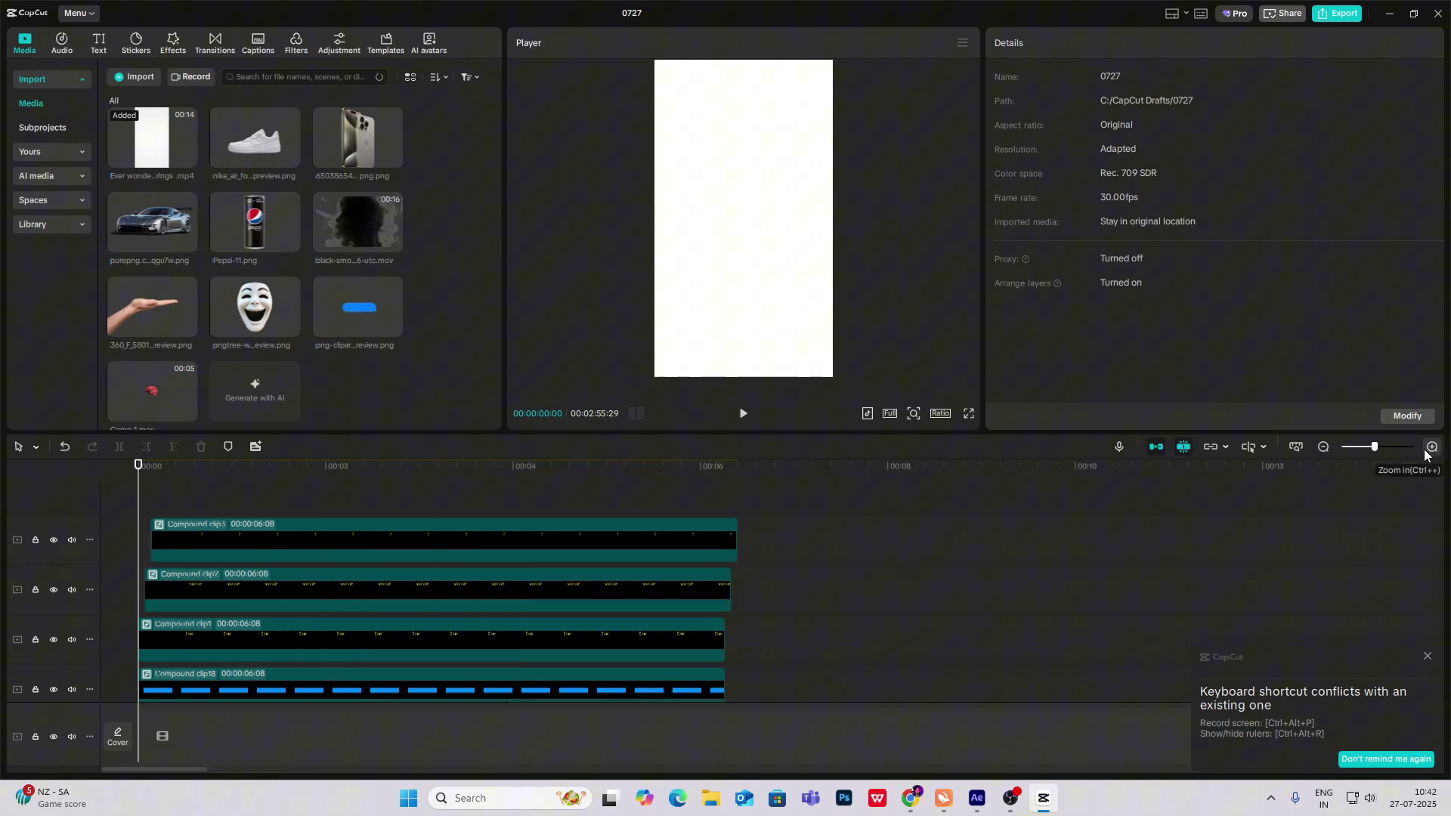
scroll(209, 547, "down", 3)
scroll(261, 588, "up", 2)
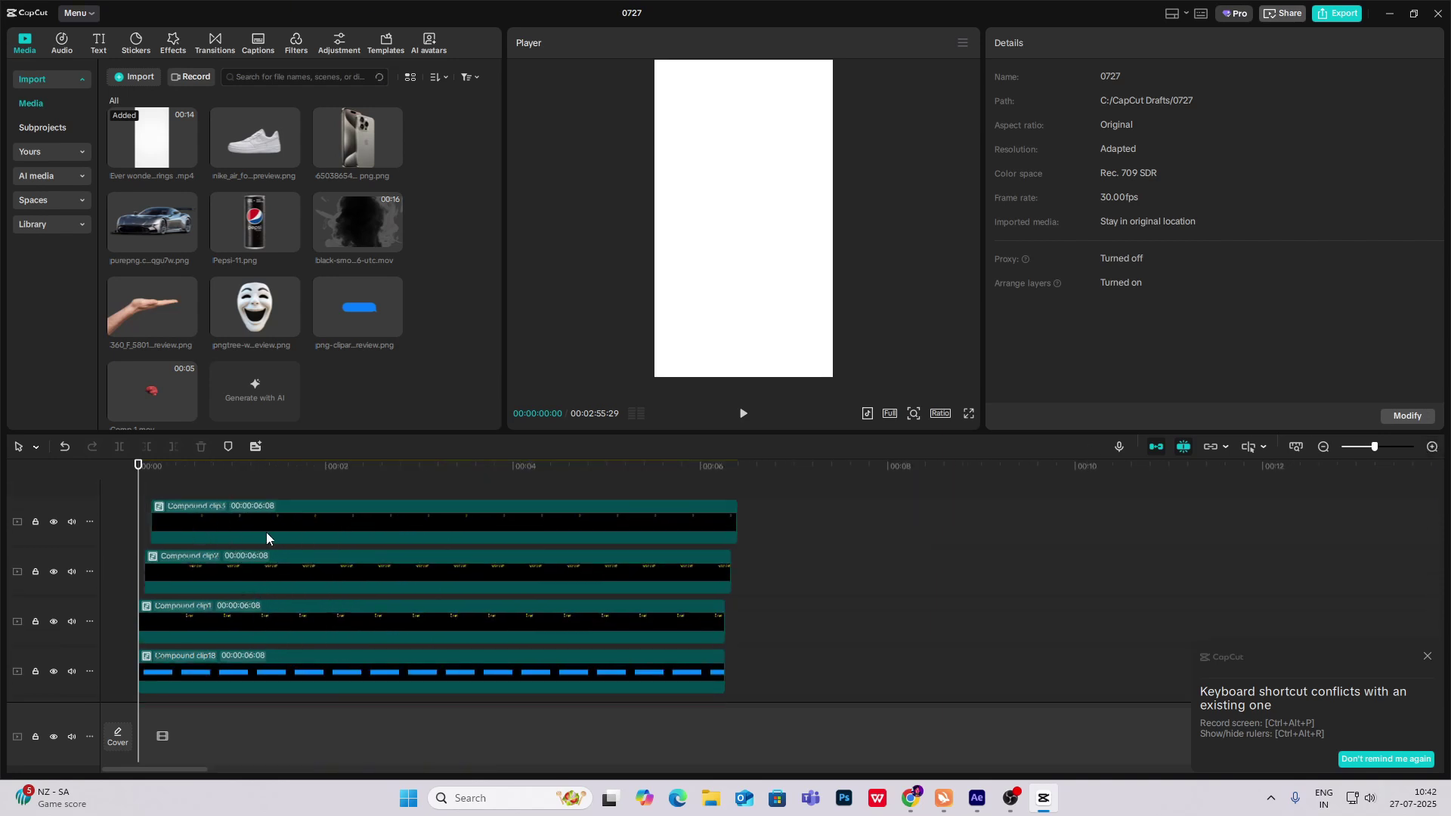
scroll(220, 543, "down", 3)
scroll(221, 543, "up", 4)
scroll(220, 554, "down", 3)
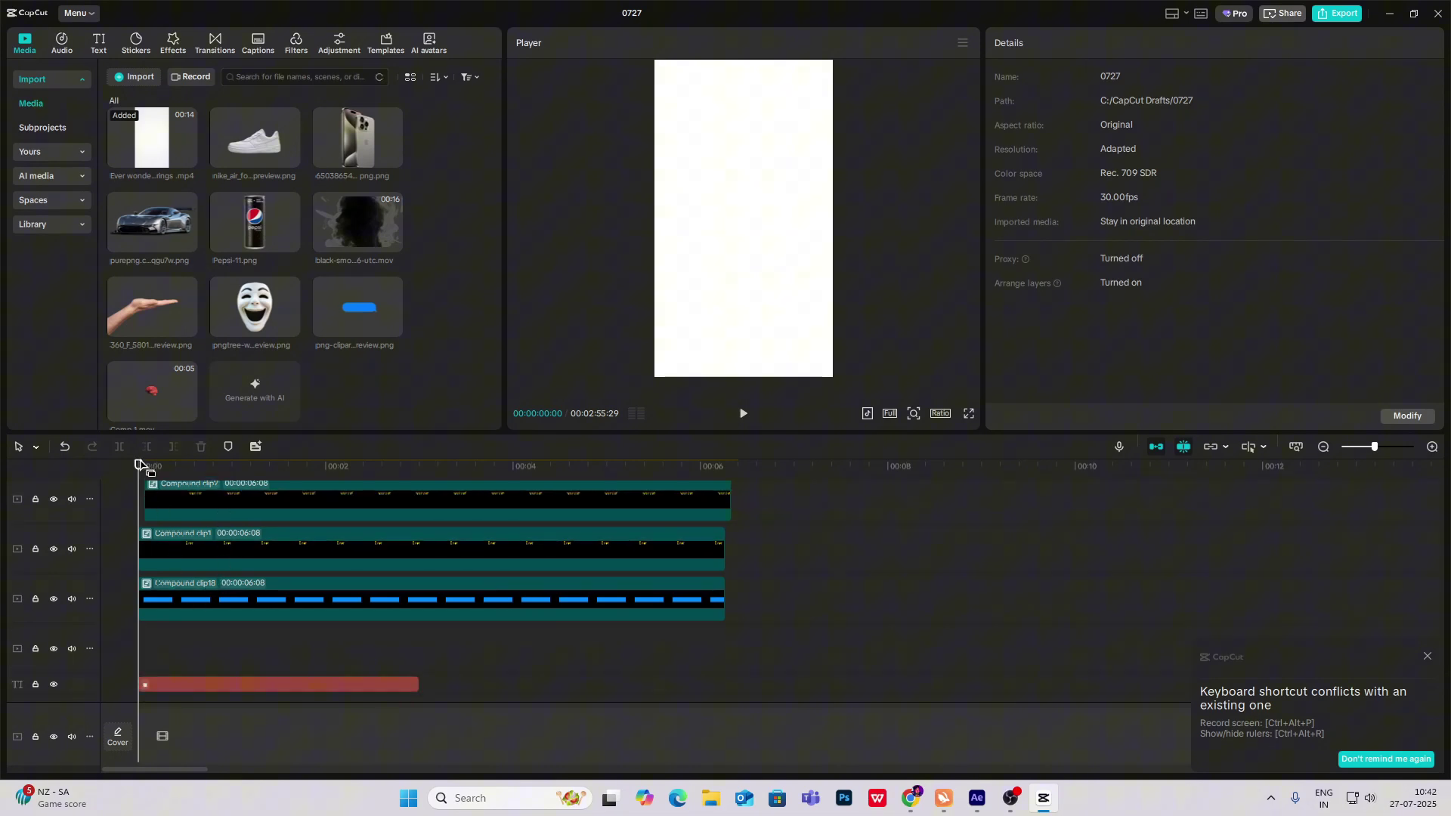
left_click_drag(138, 469, 182, 476)
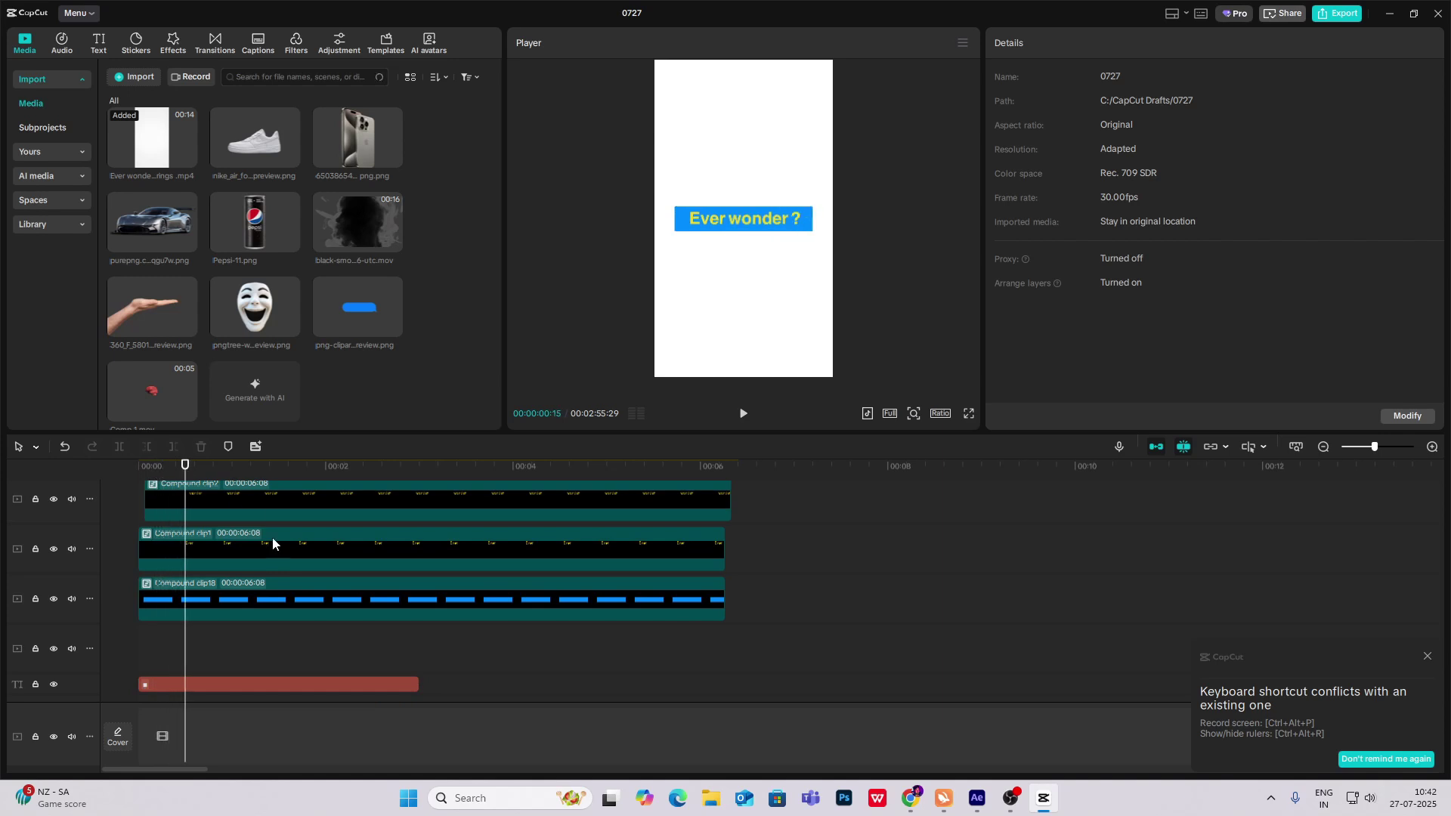
left_click(1331, 447)
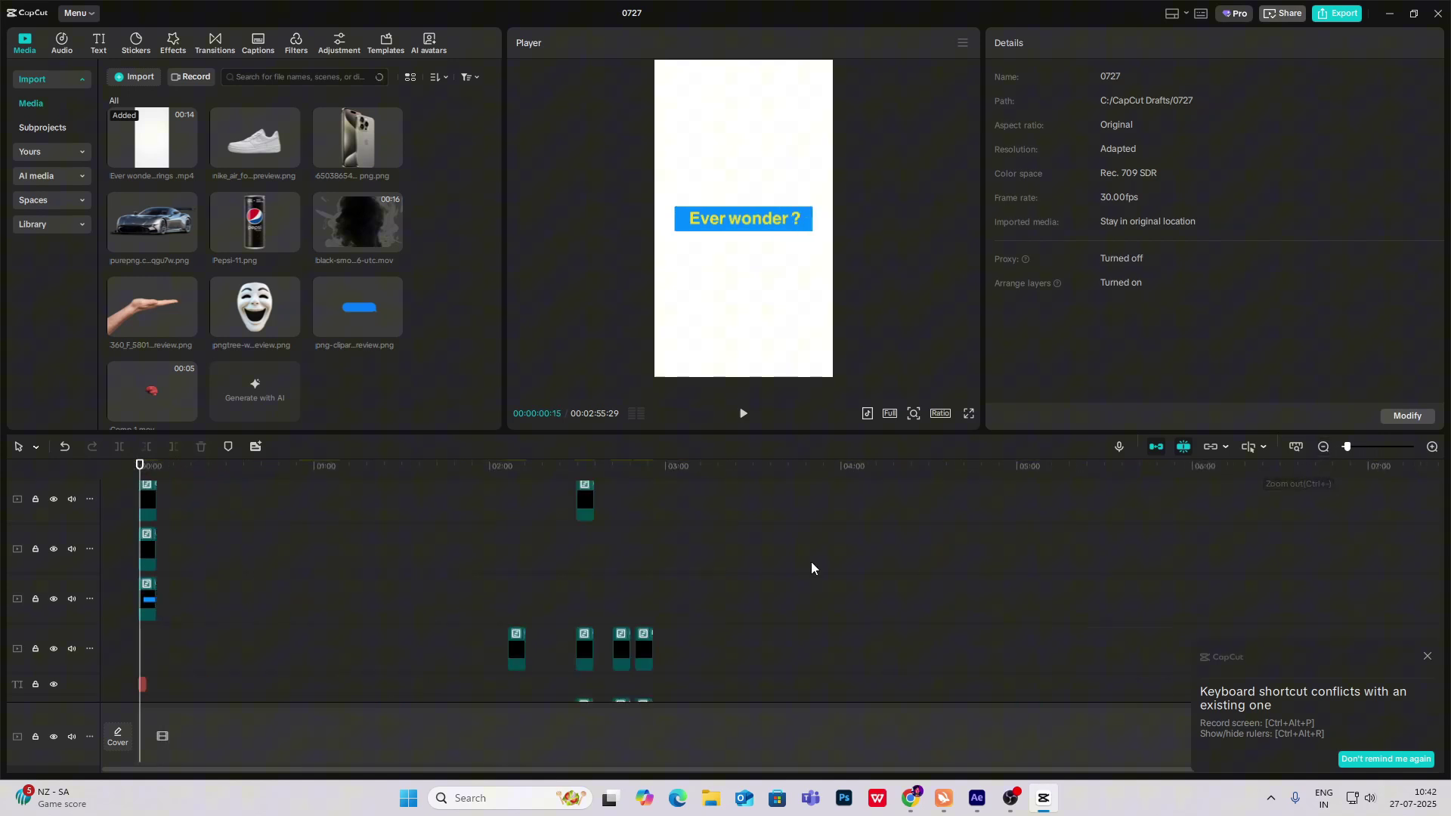
left_click(1433, 447)
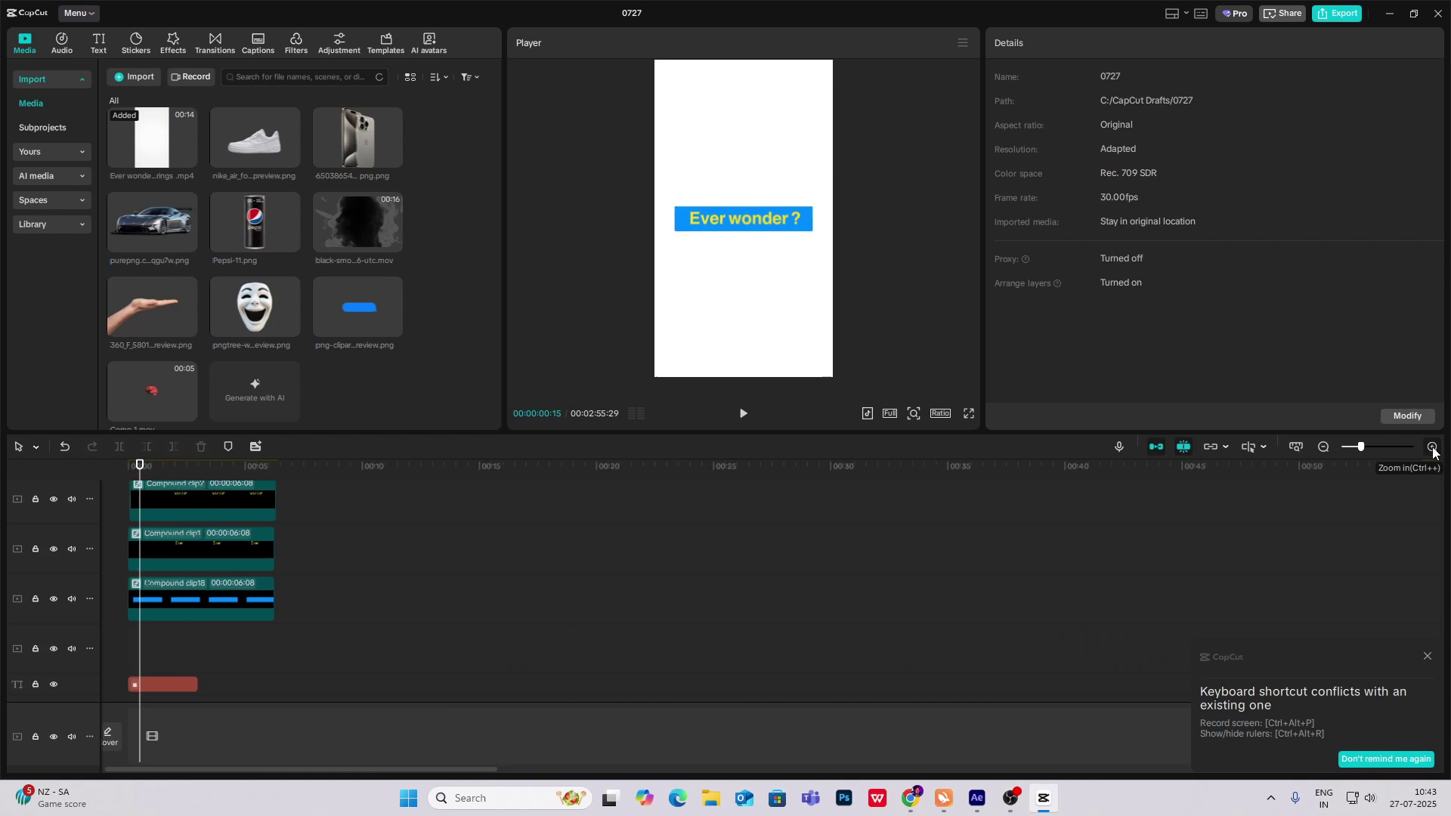
Step: Turn off uniform scale for the bar's compound clip and add a scale height keyframe at 00:00:00:29
left_click(225, 606)
left_click_drag(185, 472, 230, 484)
left_click(1058, 45)
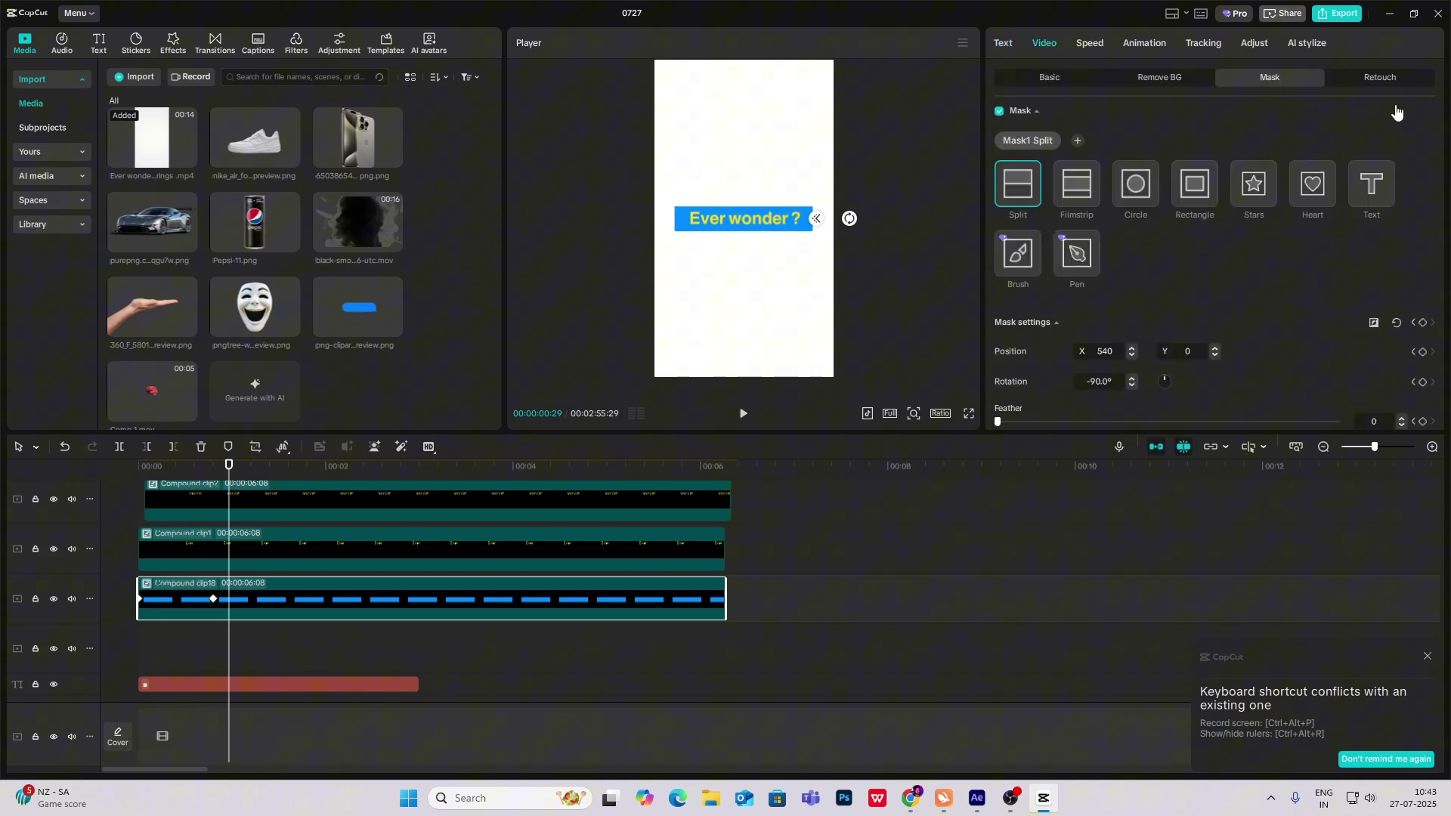
scroll(1127, 111, "down", 5)
scroll(1350, 219, "up", 2)
scroll(1354, 216, "down", 5)
scroll(1354, 218, "up", 5)
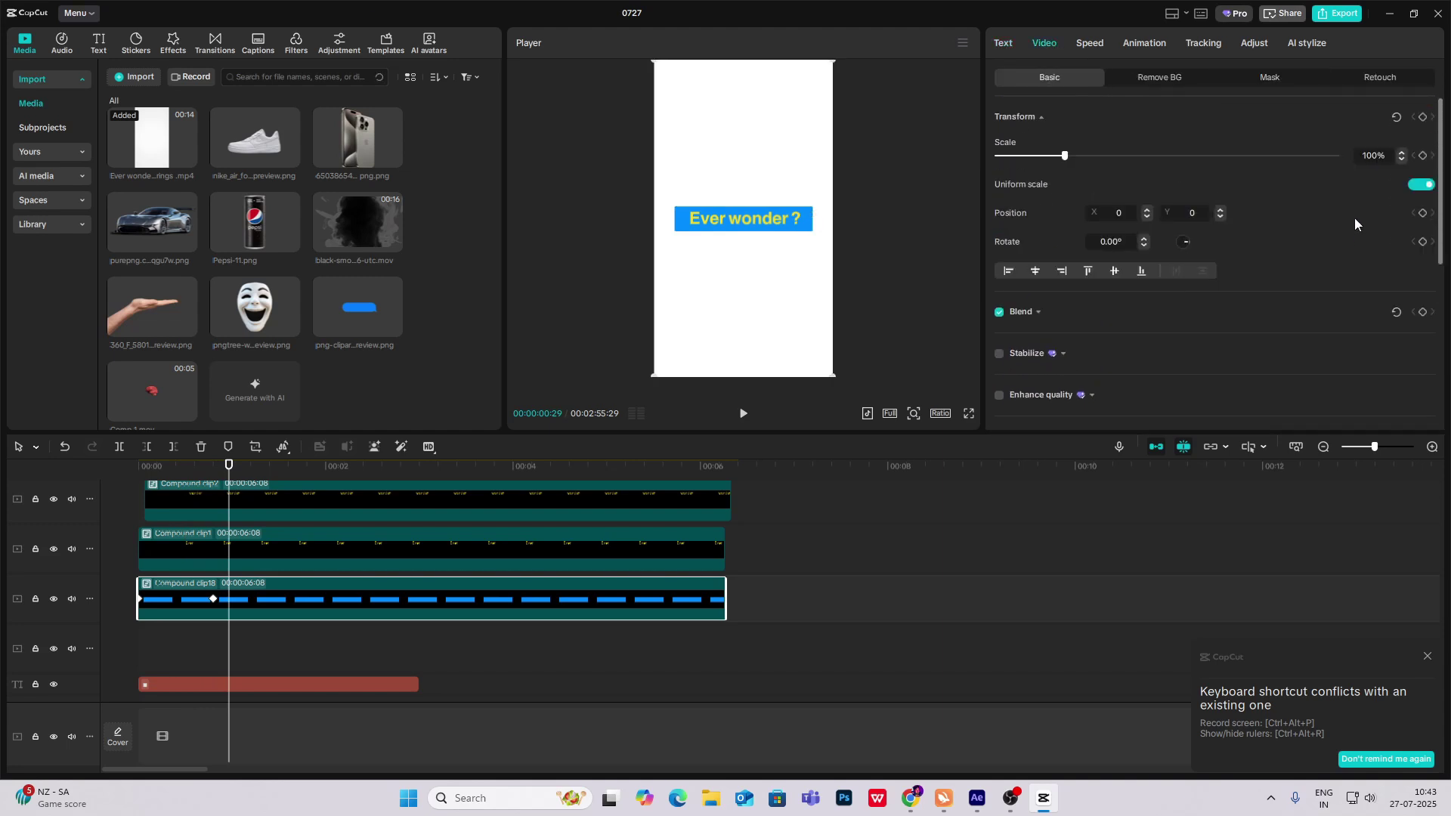
left_click(1421, 184)
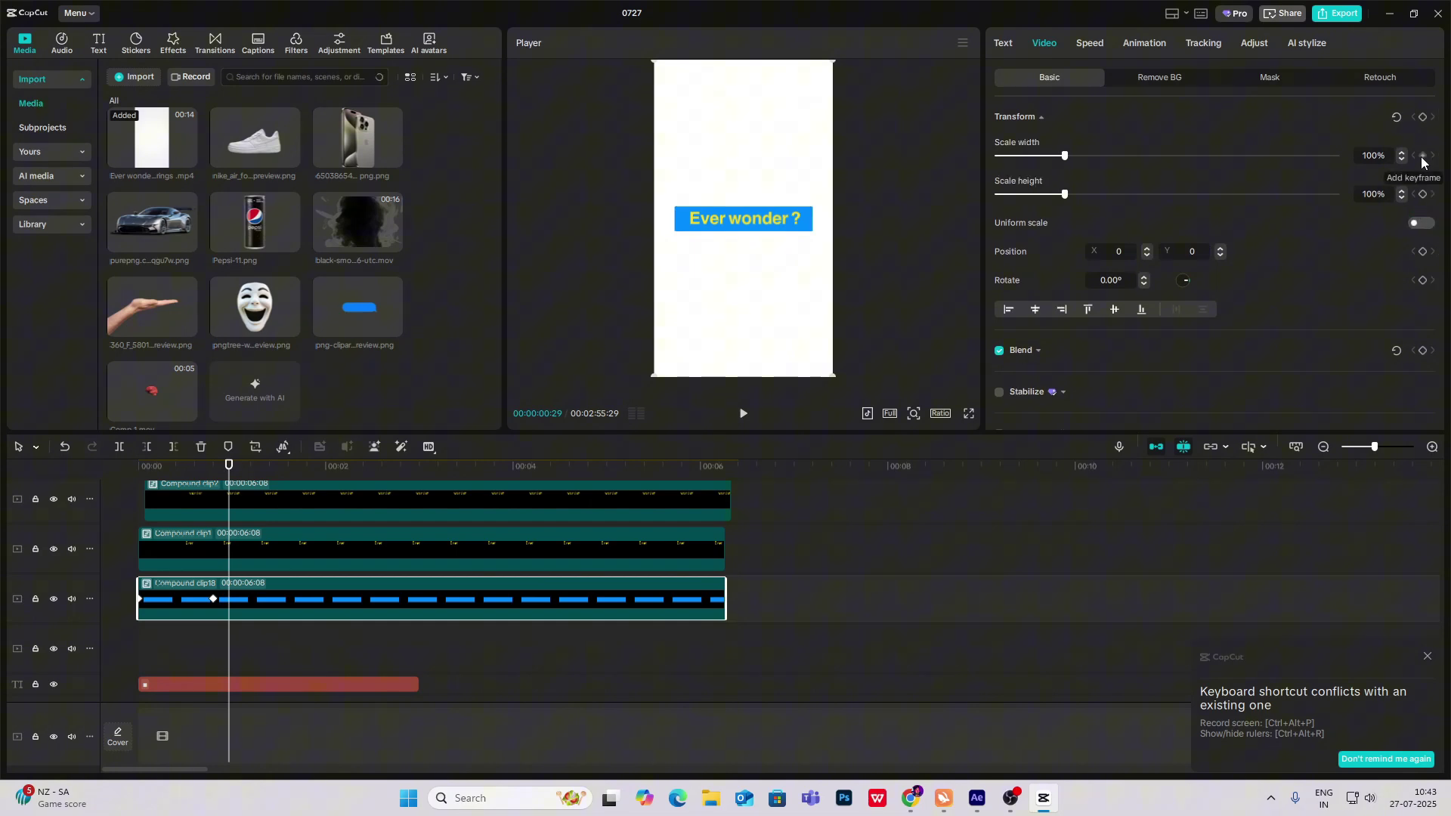
left_click(1423, 196)
Step: Keyframe the bar's scale height at 500% at 00:00:01:21 and apply the Cubic Out preset curve to the scale height animation
left_click_drag(239, 474, 298, 475)
left_click_drag(1070, 196, 1411, 280)
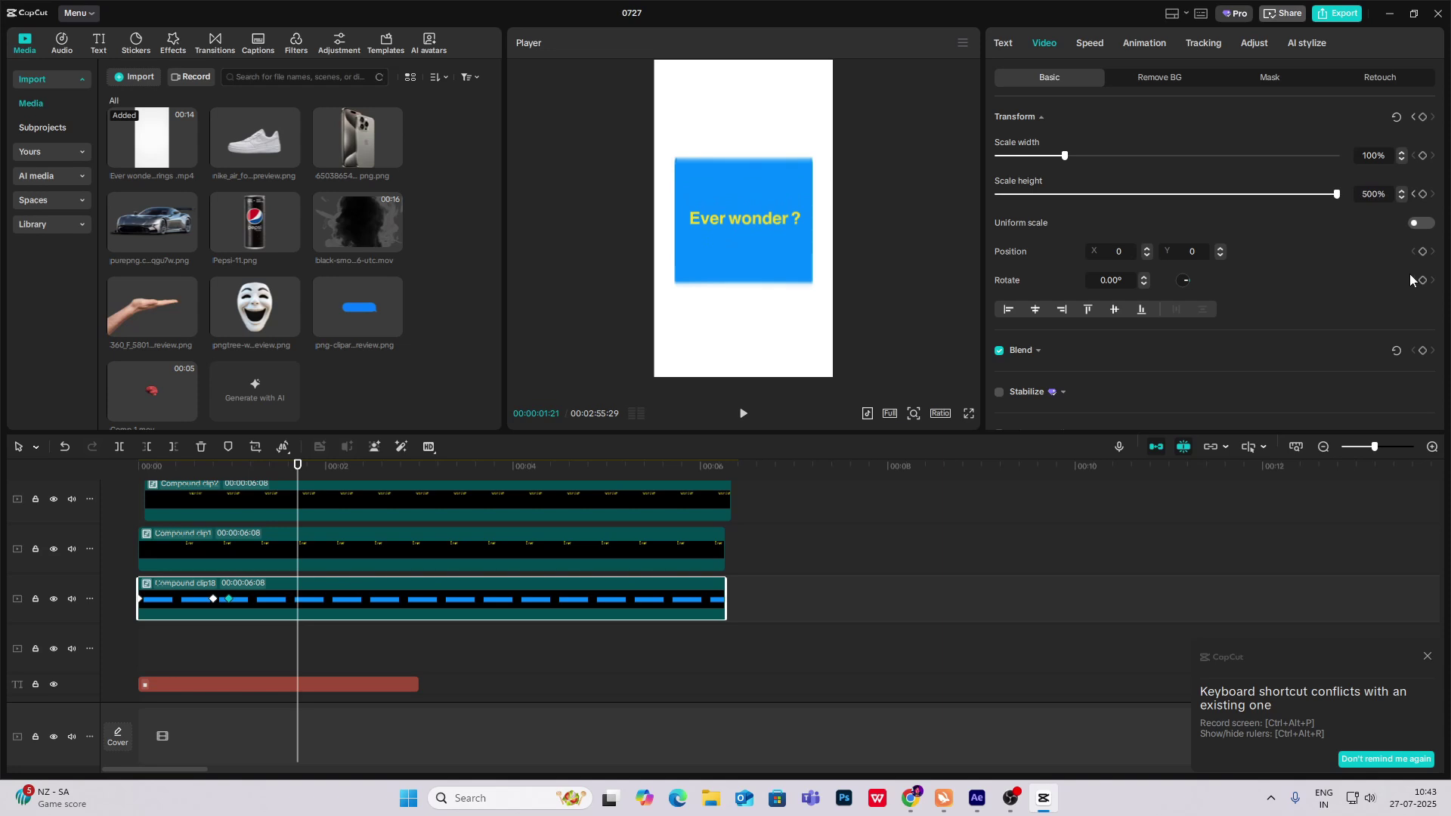
left_click(417, 577)
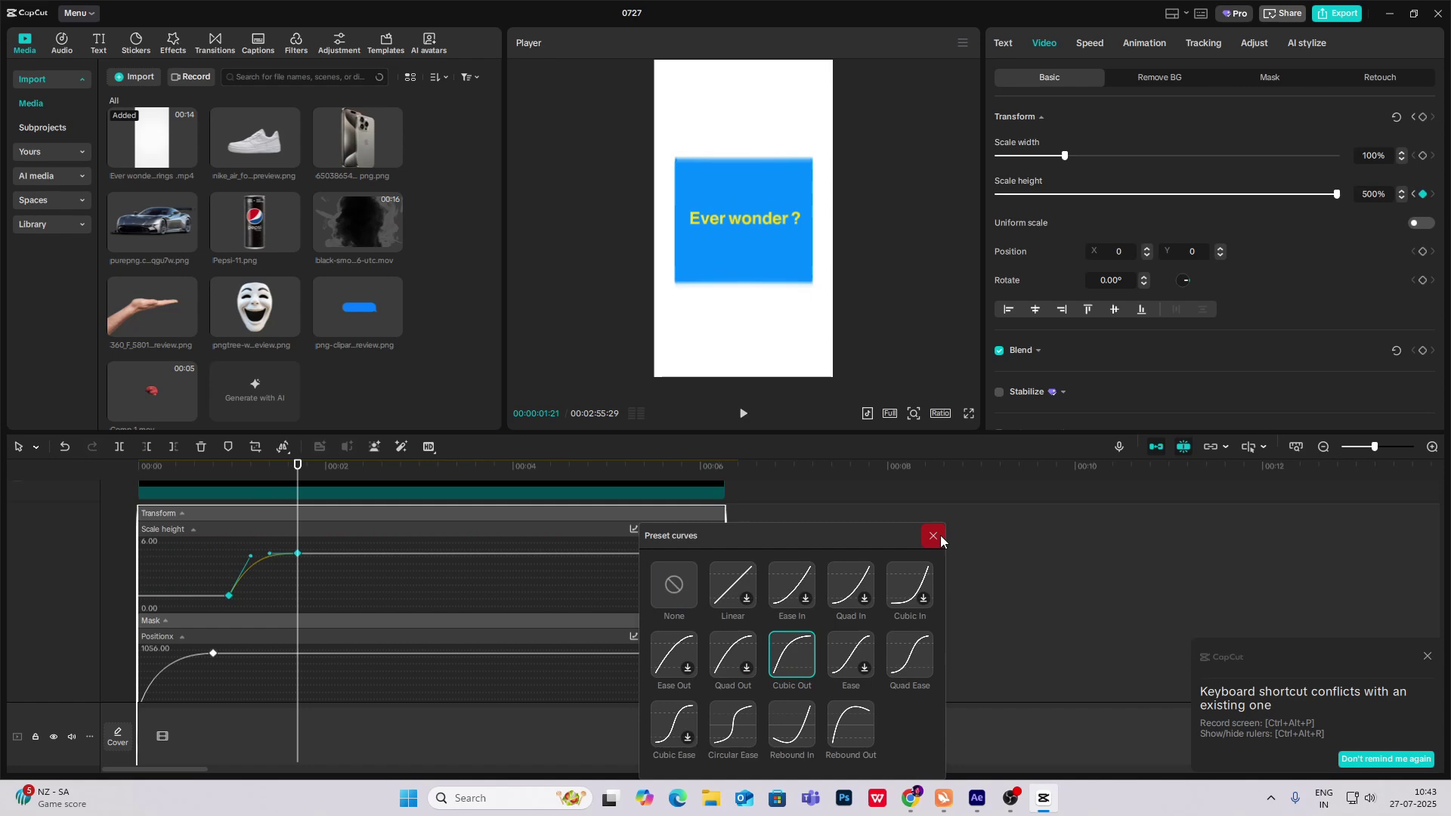
left_click(935, 537)
key("alt+k")
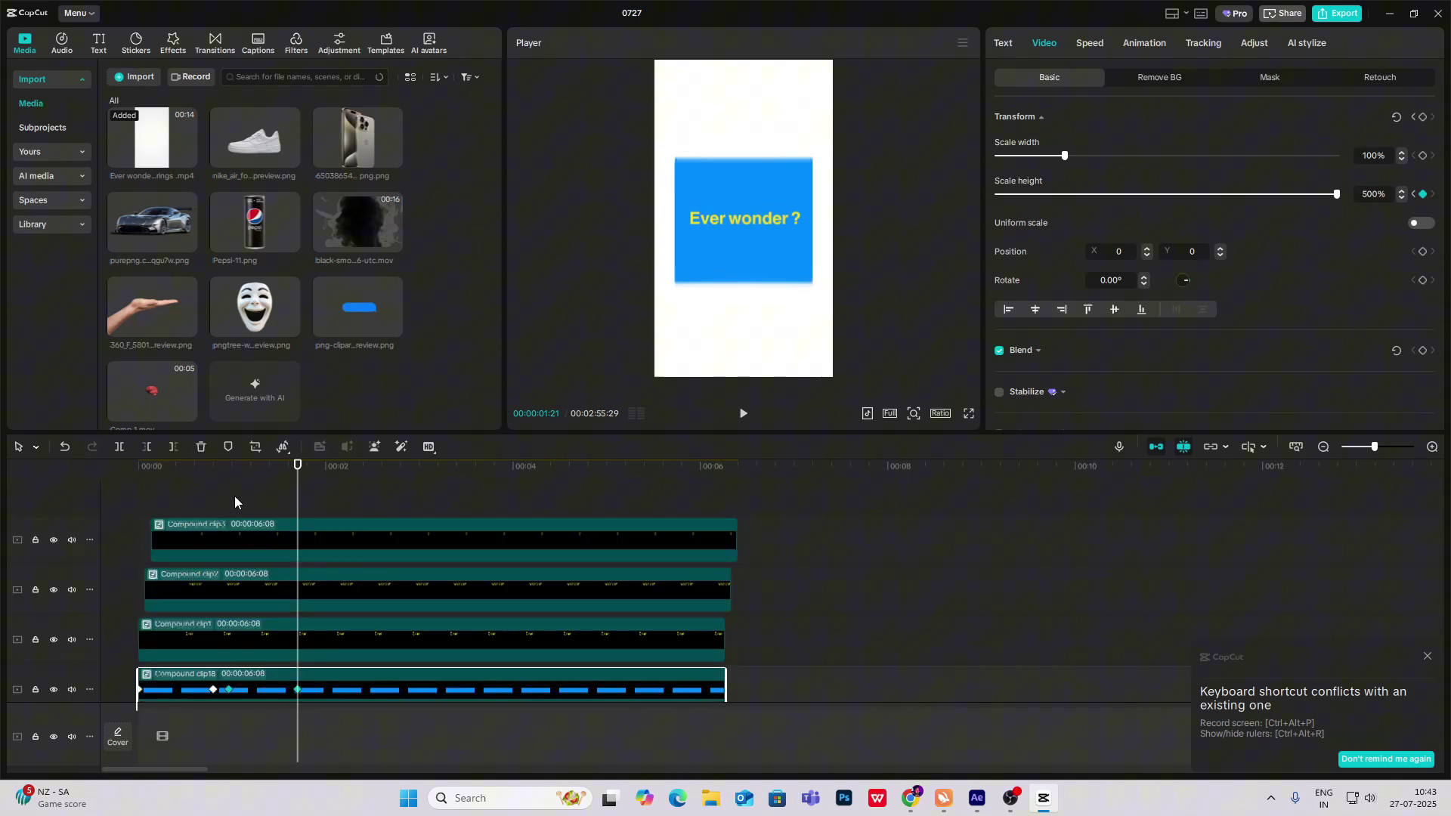
Step: Play back the bar's reveal and height expansion from the start, then bring the reference video clip into view on the timeline
left_click(235, 496)
left_click_drag(234, 496, 71, 514)
key("space")
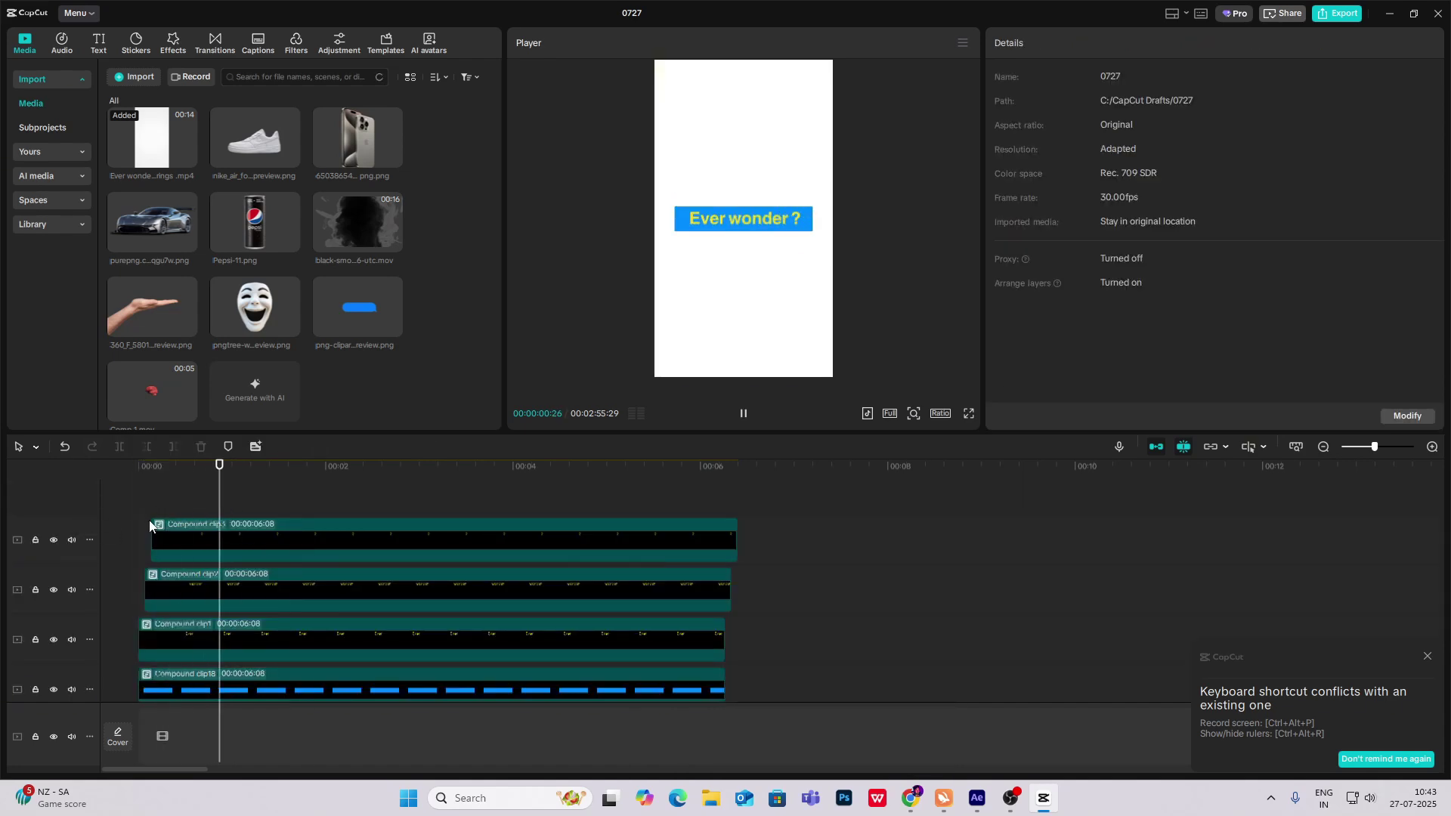
key("space")
left_click(1324, 446)
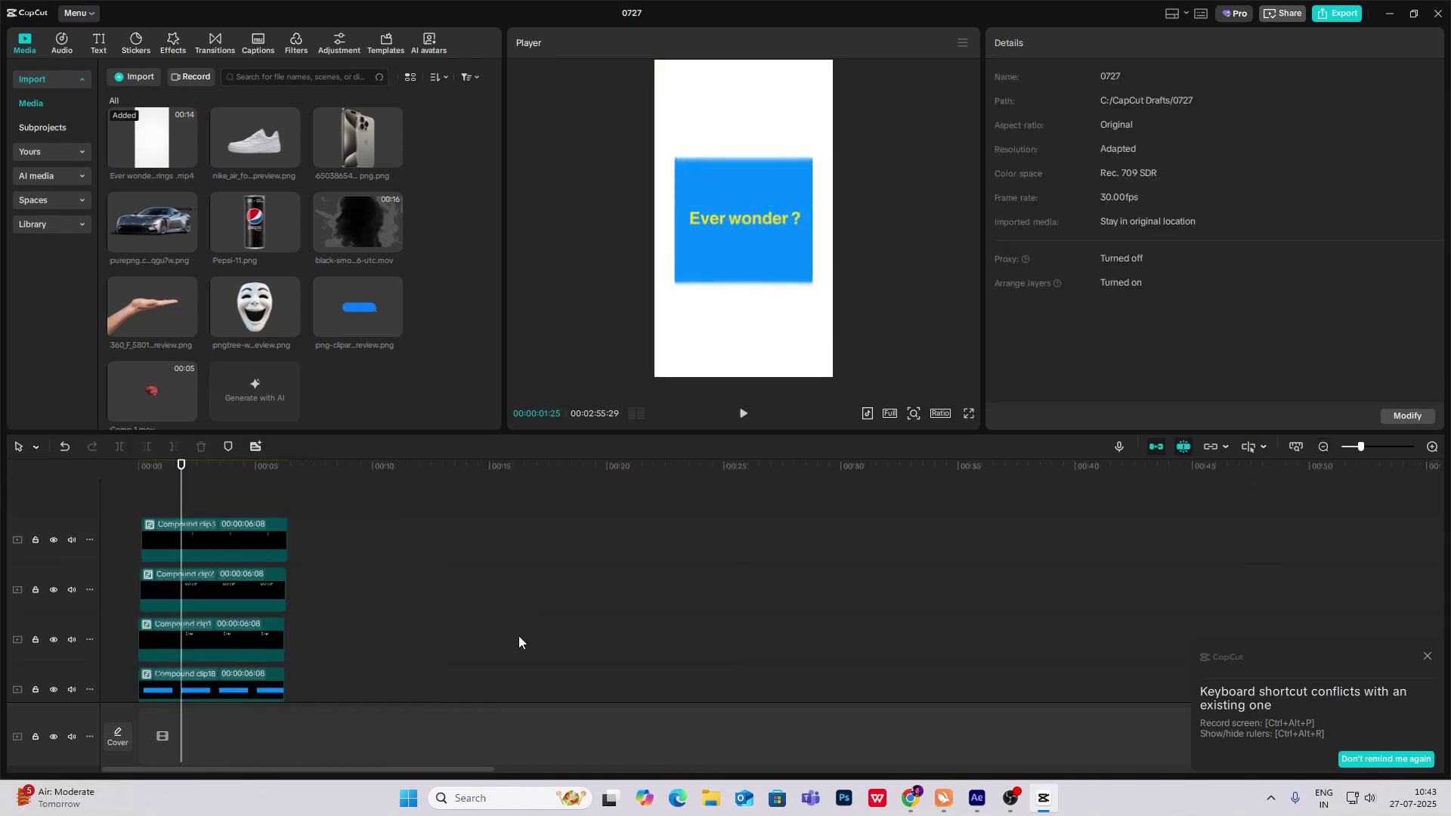
left_click(1323, 447)
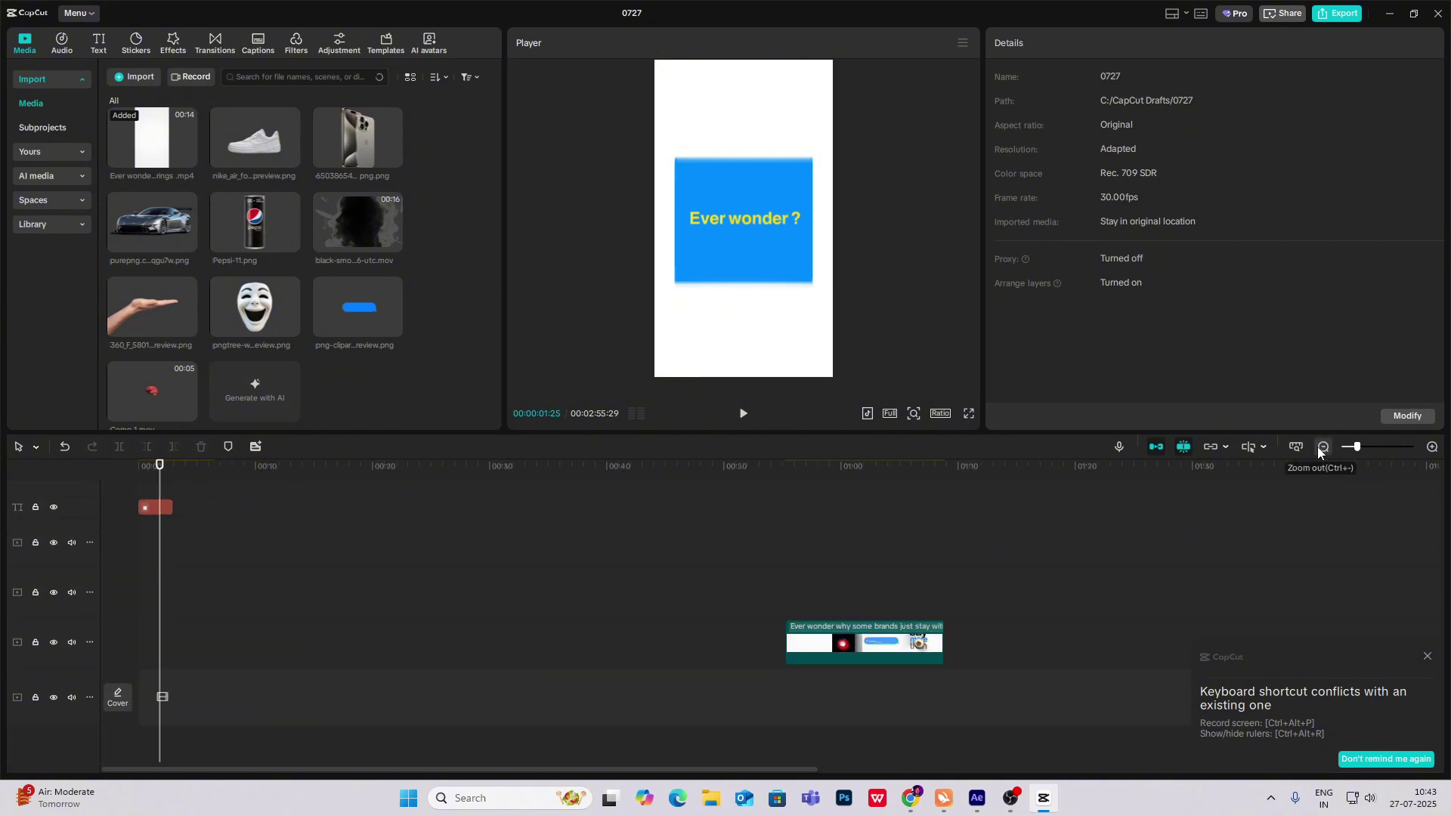
Step: Trim the three "Ever wonder ?" word clips so they end just before the one-second mark
left_click_drag(801, 642, 6, 551)
left_click(248, 580)
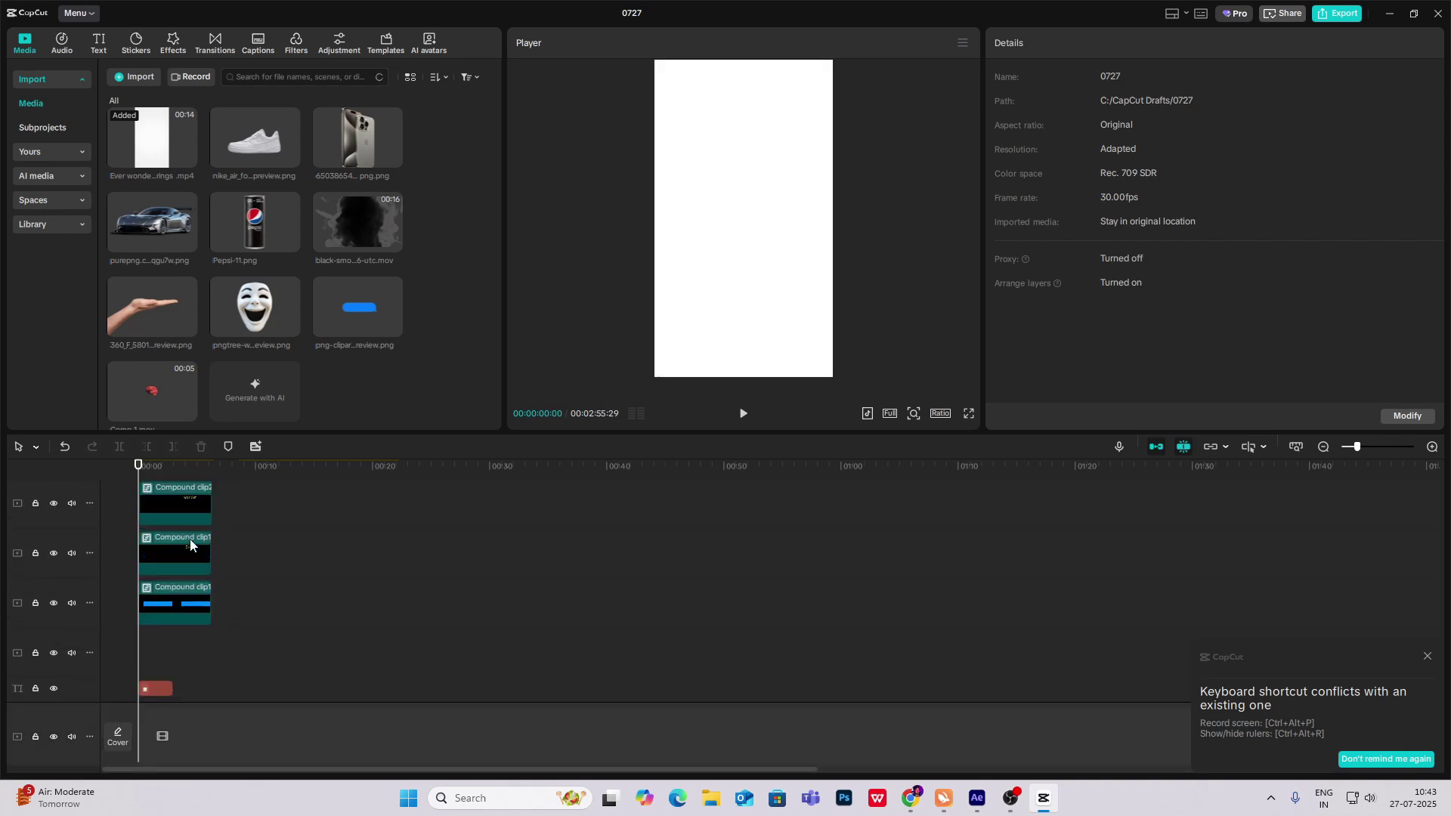
left_click(1432, 448)
left_click(1431, 448)
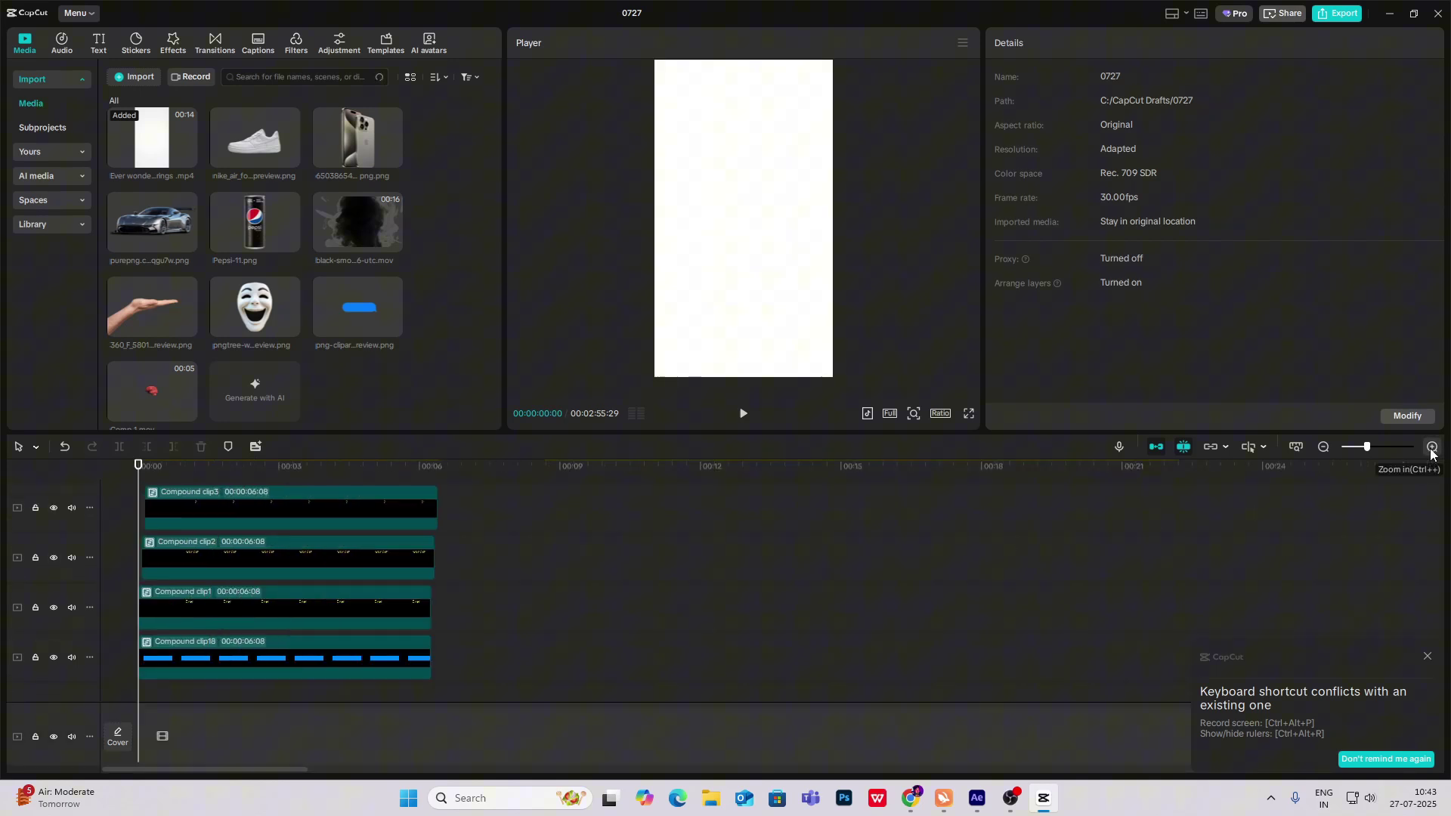
scroll(111, 508, "up", 1)
left_click_drag(138, 510, 183, 522)
left_click_drag(325, 499, 207, 645)
left_click_drag(437, 525, 175, 564)
left_click(168, 502)
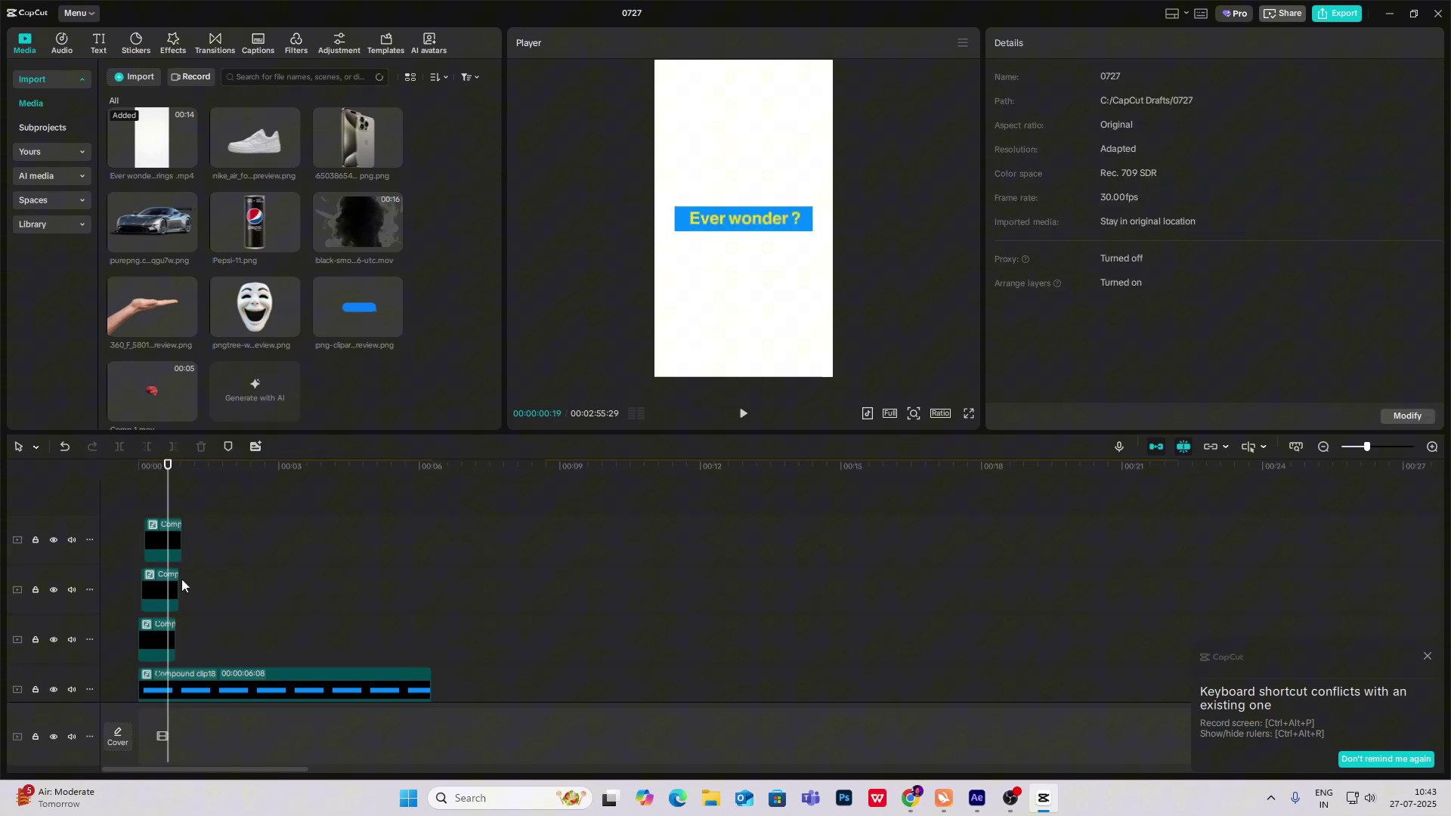
Step: Line up the ends of the three word clips and apply the Fade Out animation to each
left_click(176, 543)
left_click(1044, 43)
left_click(1145, 42)
left_click(1210, 78)
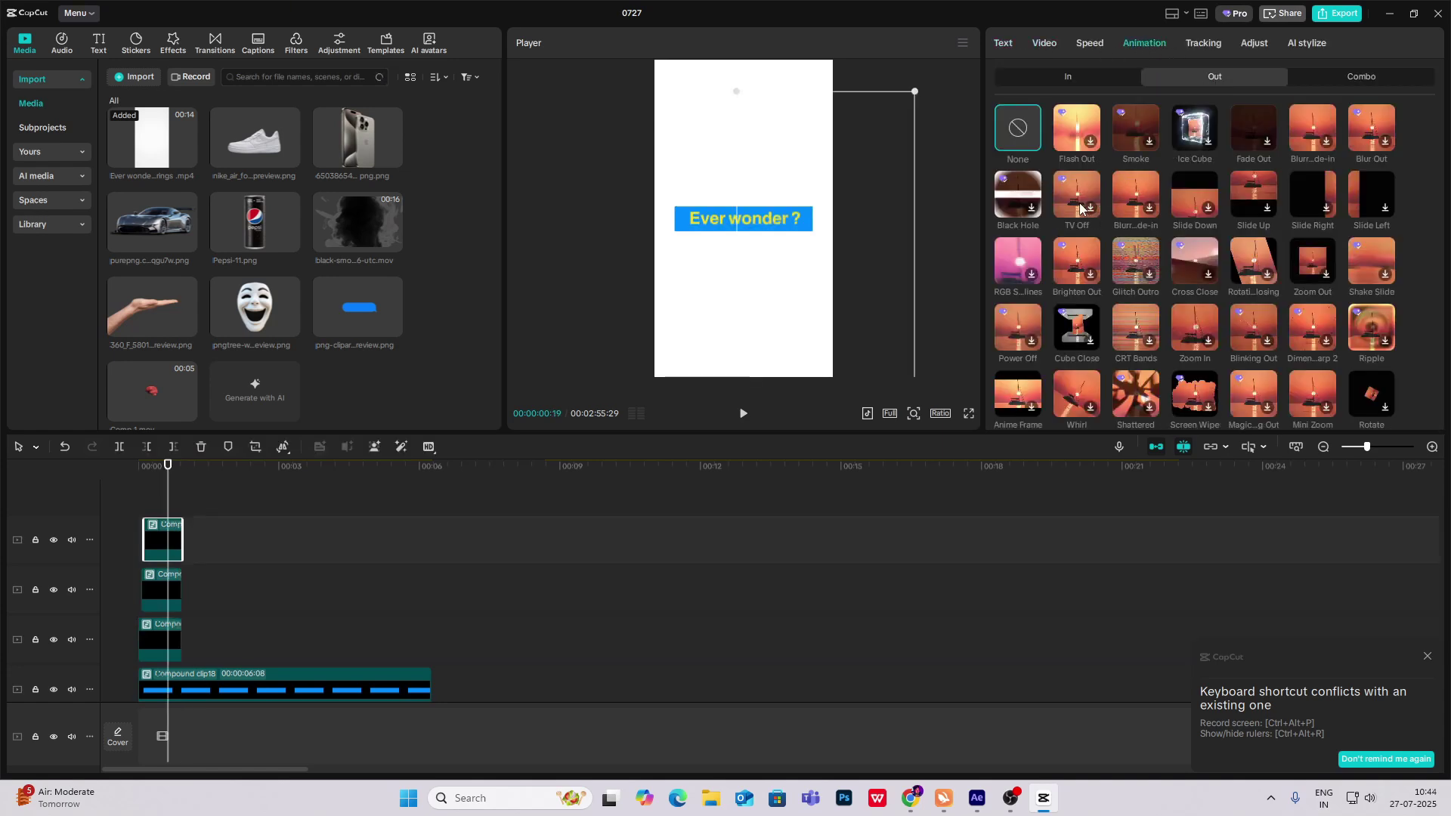
left_click(1237, 119)
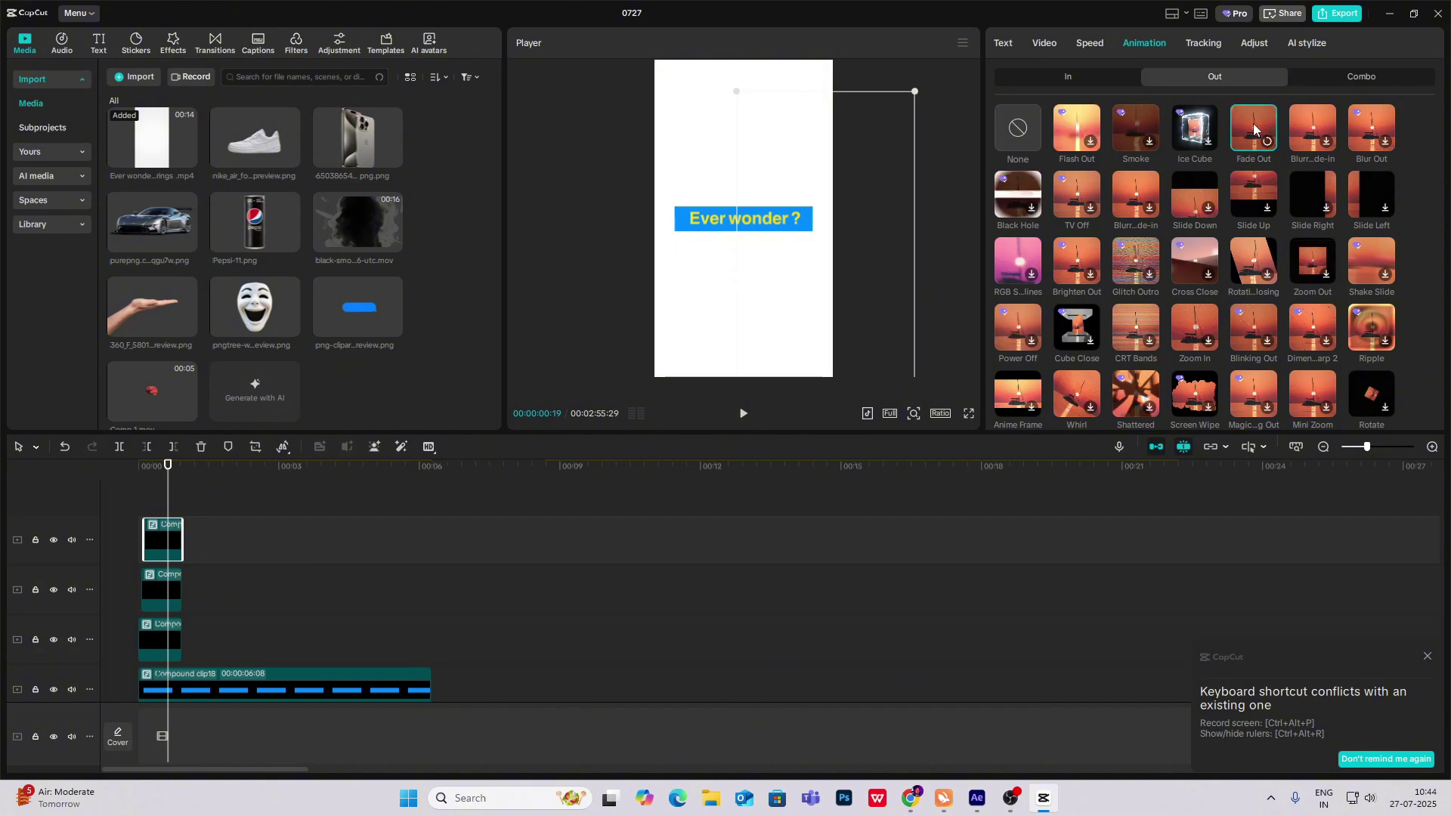
left_click(177, 635)
left_click(1144, 42)
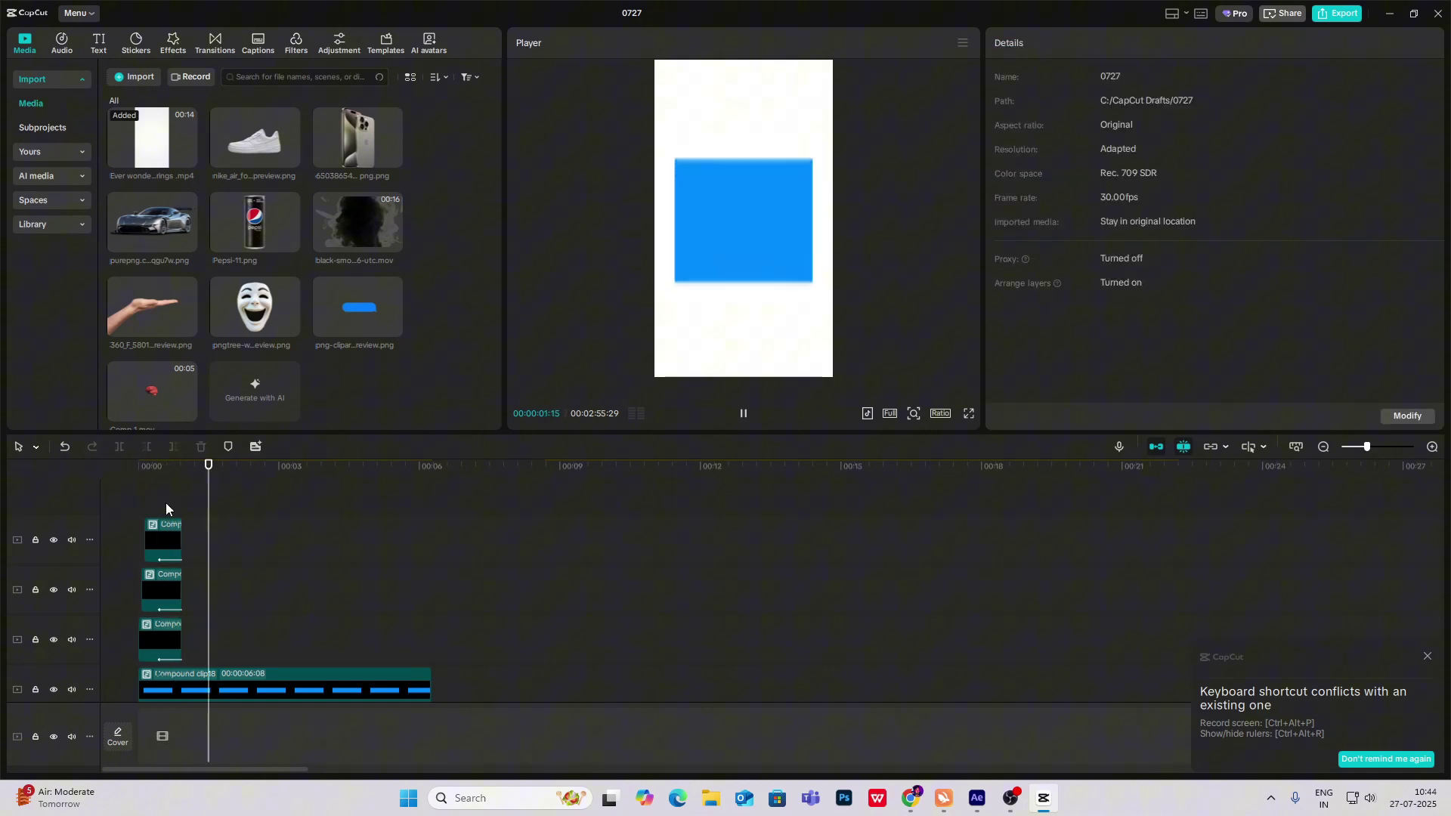
Step: Extend the ends of the three word clips to about 00:00:01:03 and play back the fade
left_click(179, 529)
left_click(159, 512)
key("space")
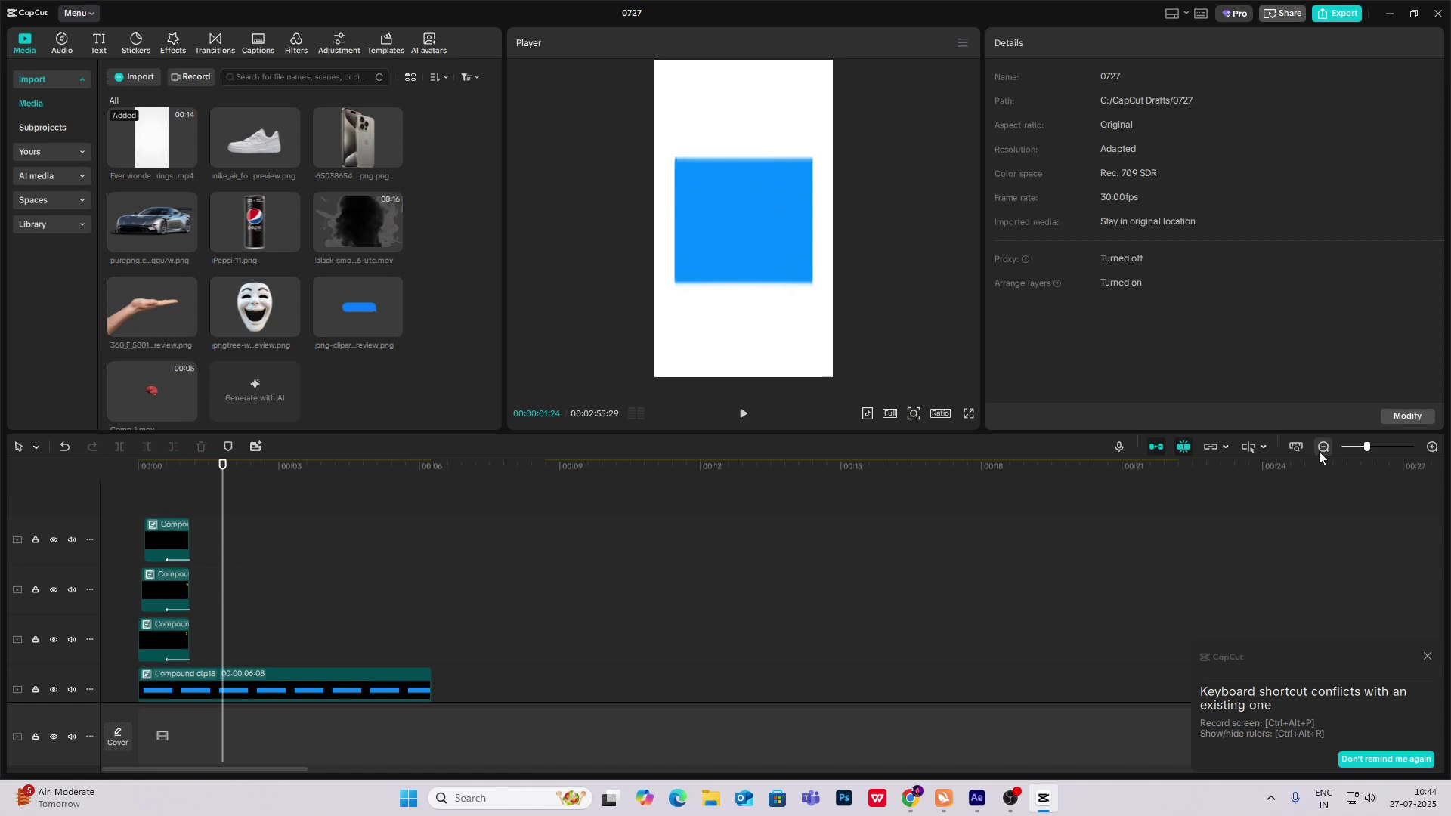
Step: Play the reference video clip to check how its opening text and blue panel are animated
left_click(1323, 447)
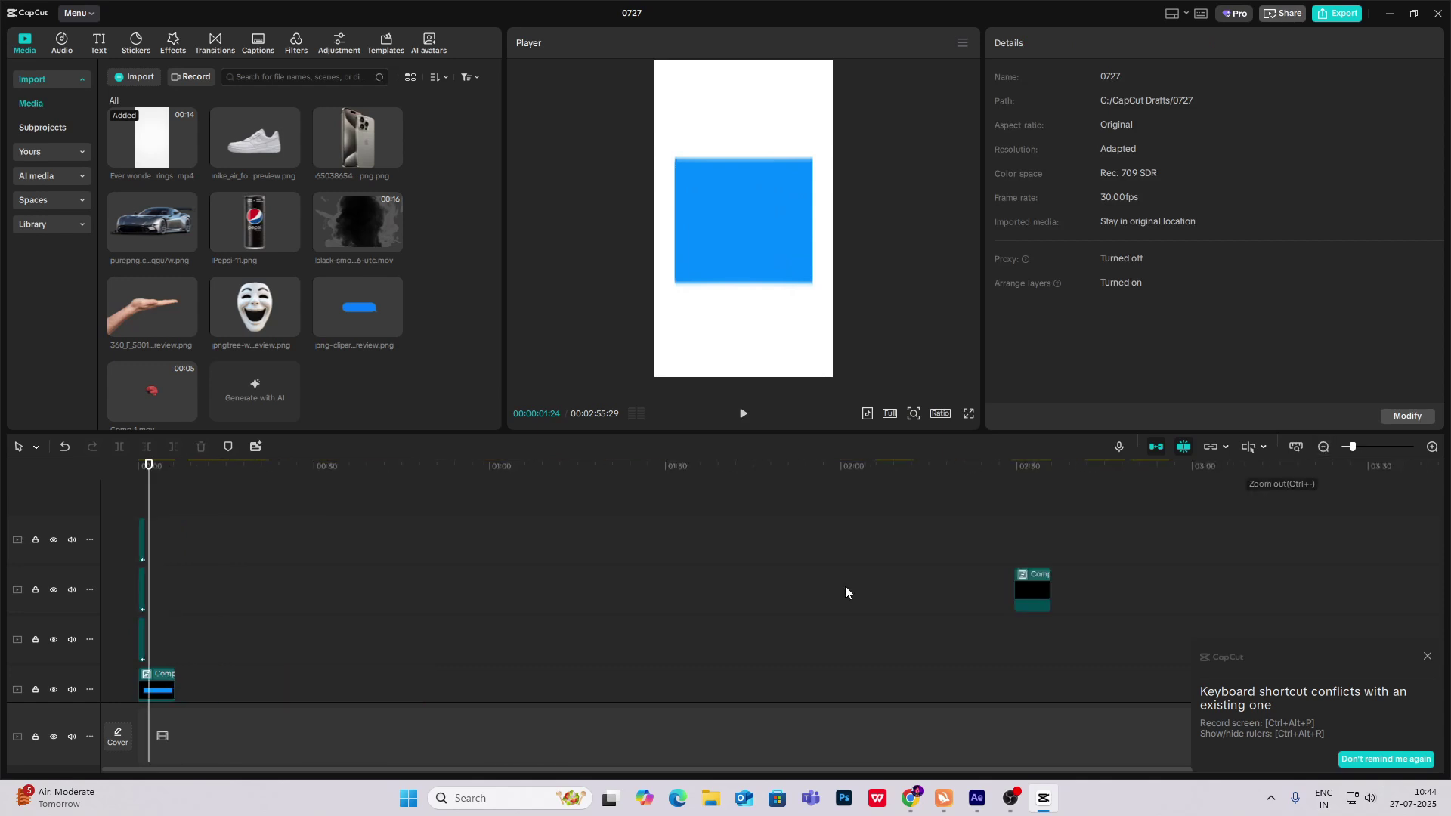
left_click_drag(210, 623, 189, 636)
key("space")
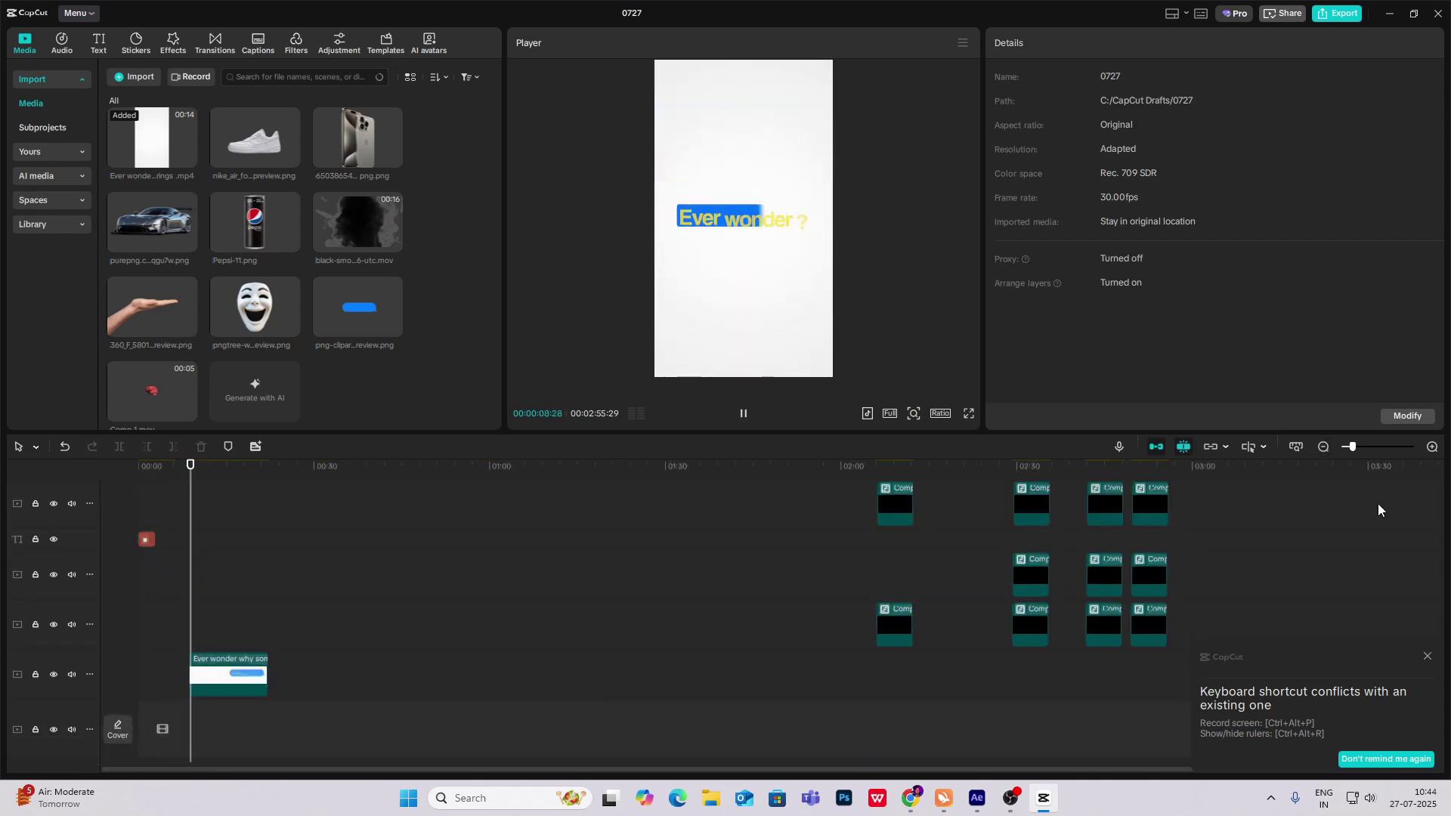
left_click(1432, 447)
left_click(1432, 447)
key("space")
left_click_drag(202, 560, 161, 546)
scroll(166, 547, "up", 2)
key("ctrl+z")
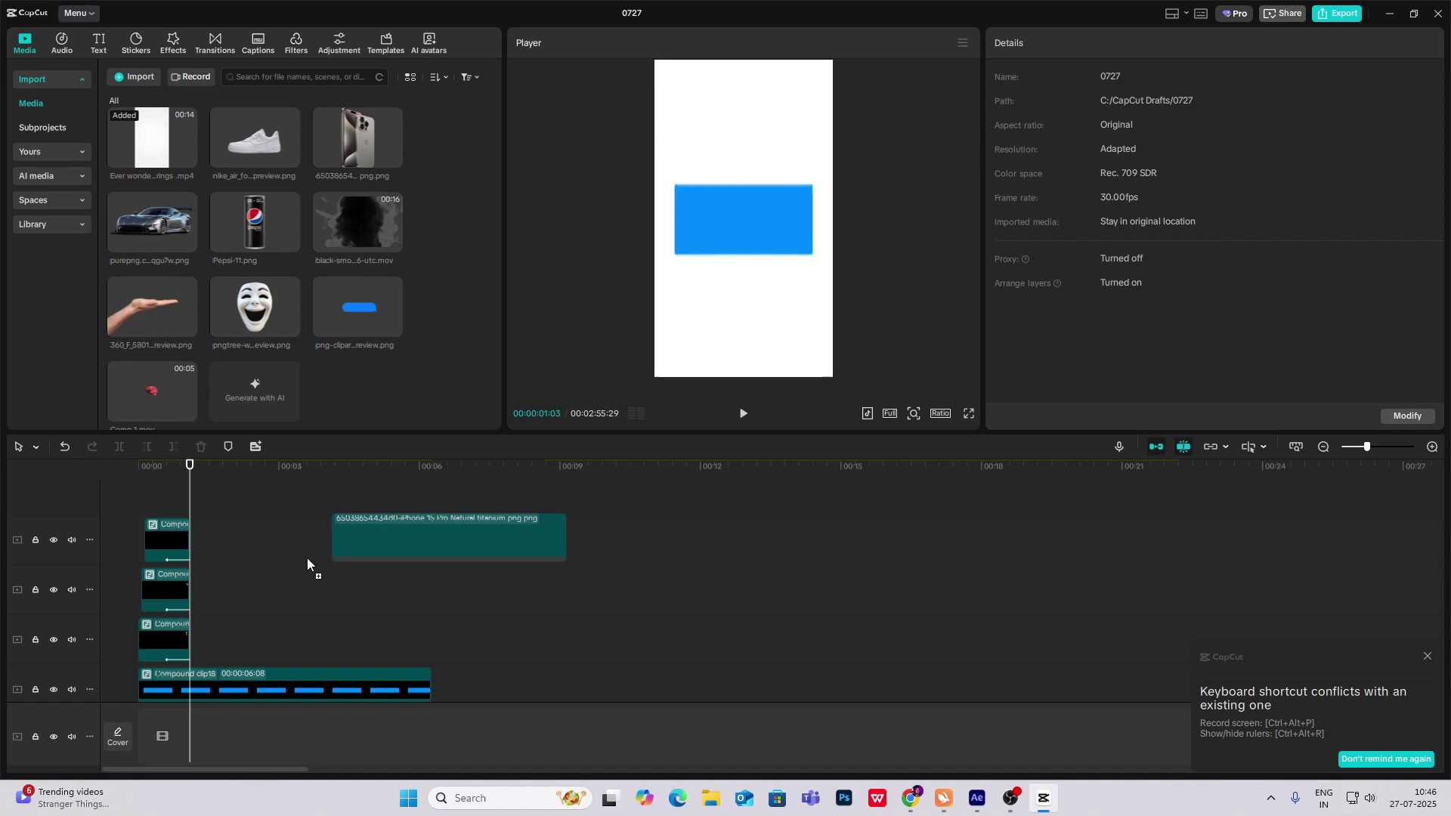
Step: Add the iPhone image at 00:00:01:03, scale it to 31% and place it in the blue panel's lower-right corner at X 481, Y -361
left_click_drag(307, 558, 189, 541)
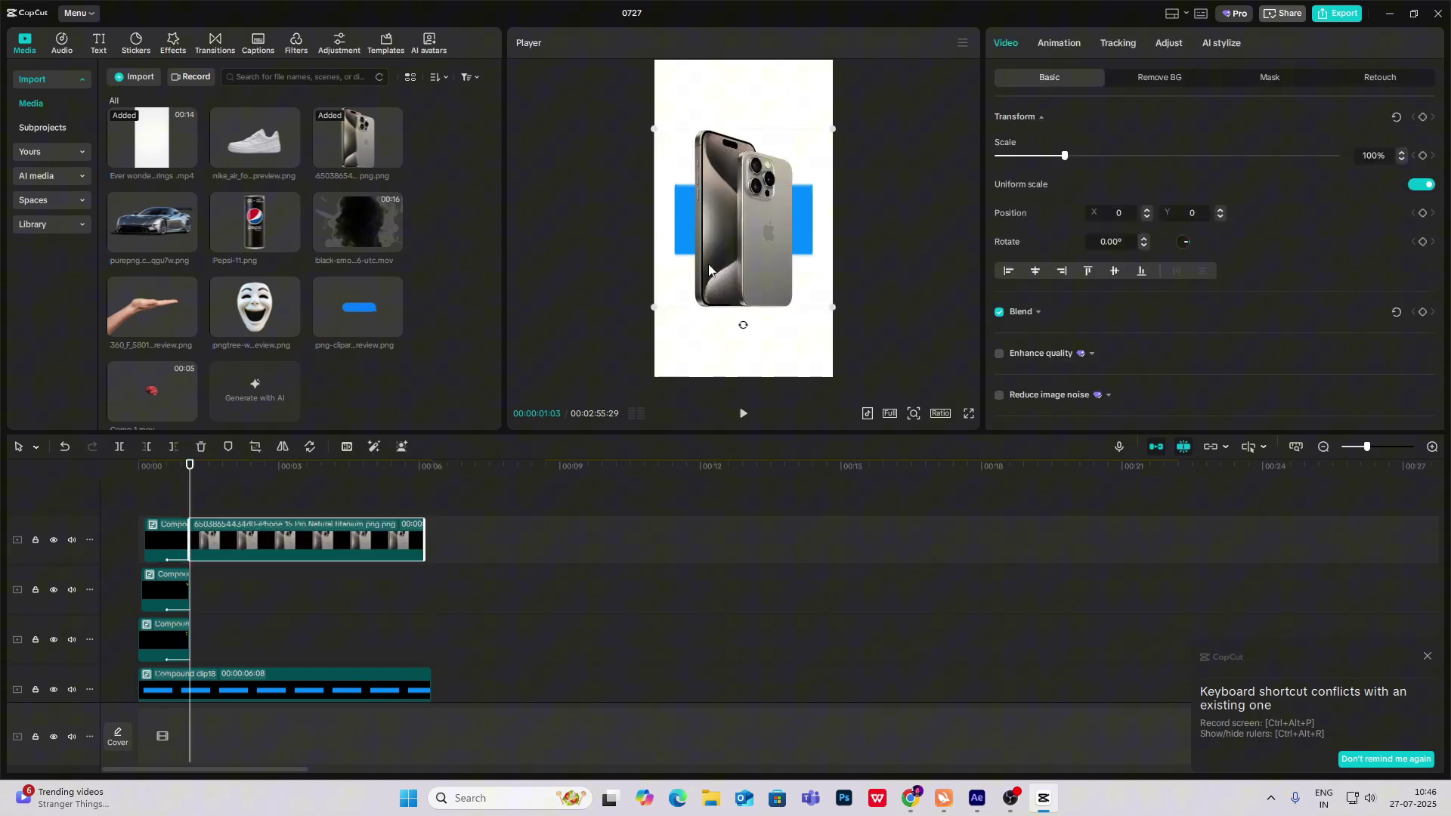
left_click_drag(833, 128, 769, 249)
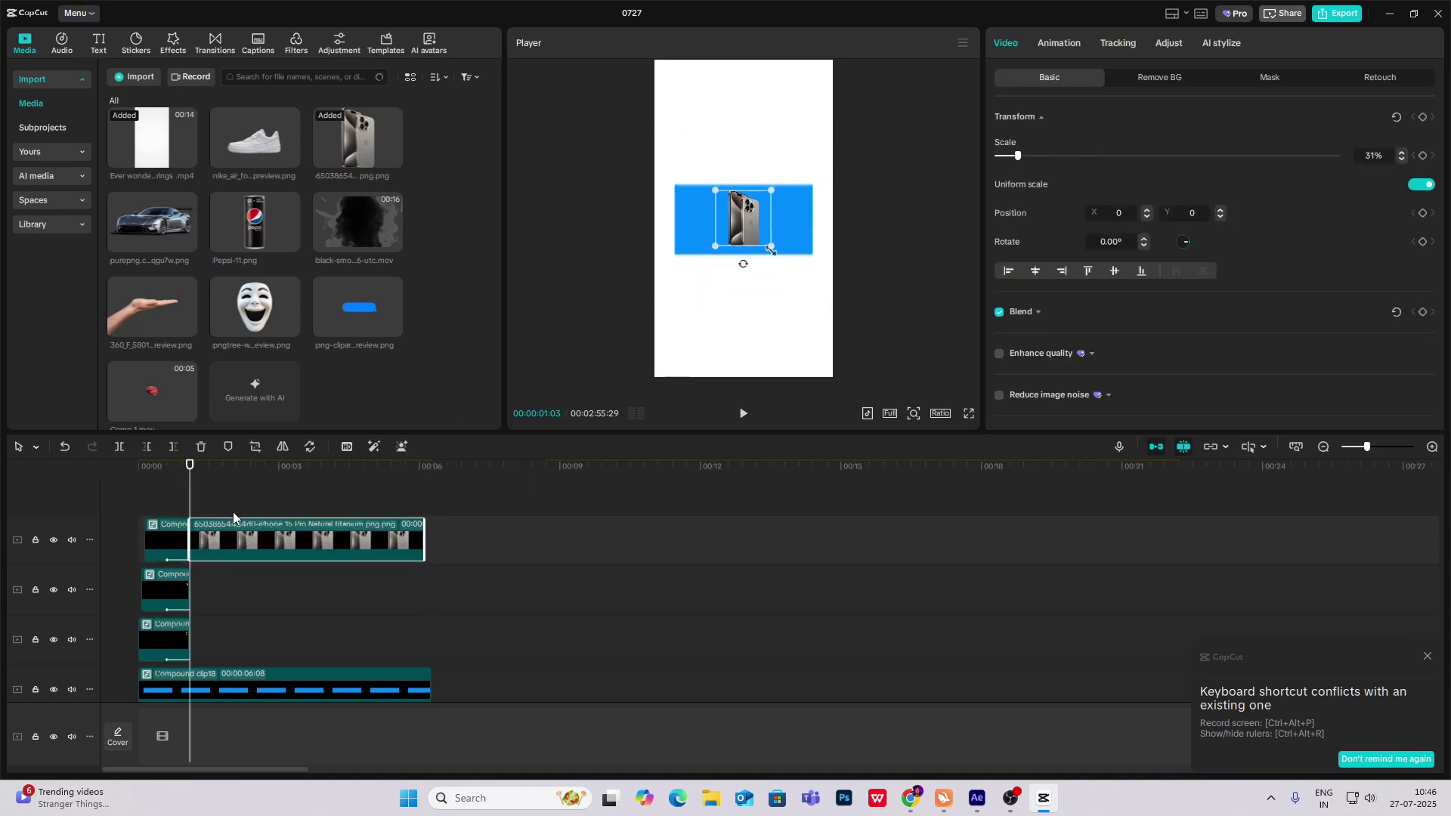
left_click_drag(195, 490, 253, 489)
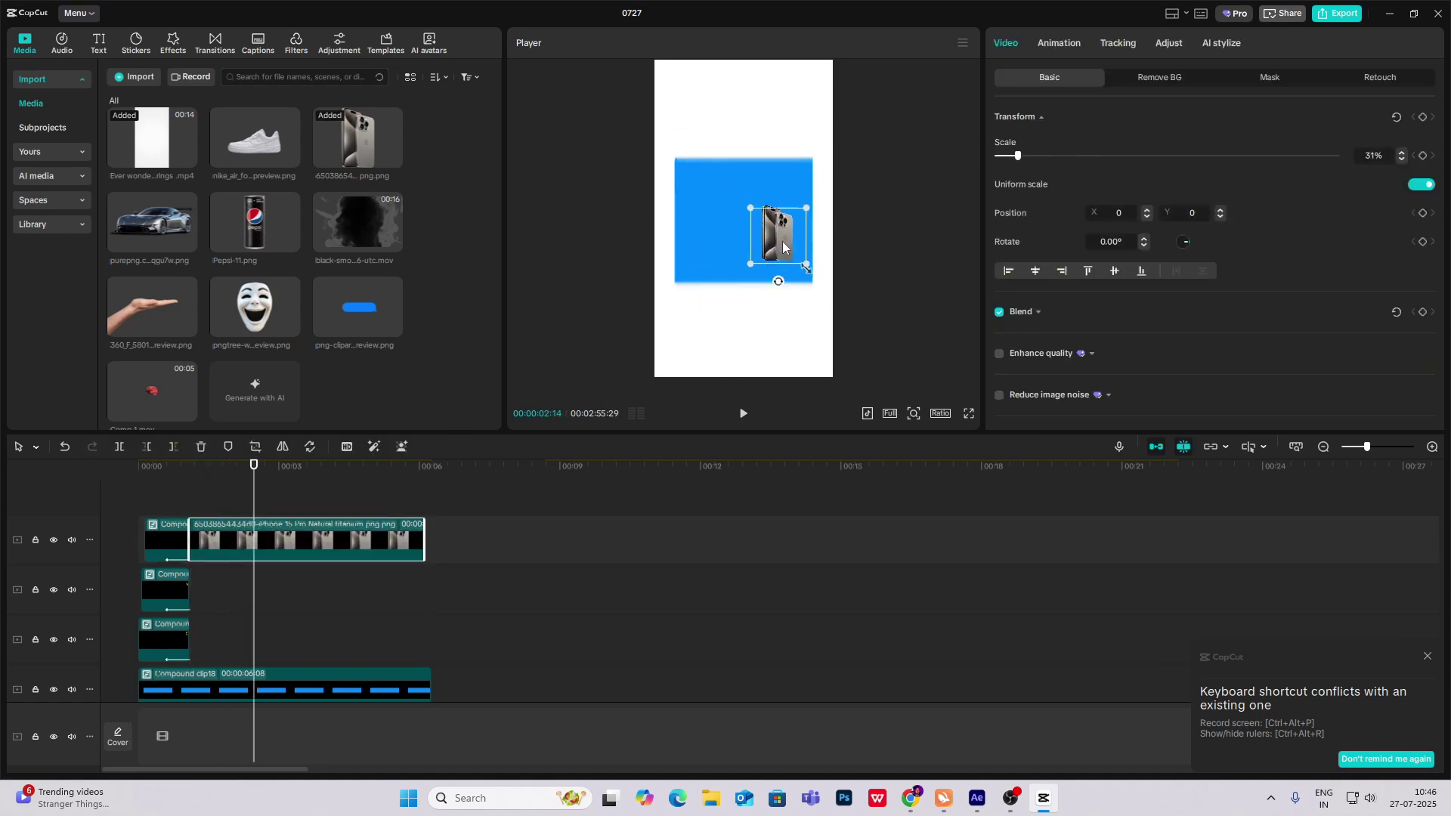
Step: Keyframe the iPhone image's scale at 31% at 00:00:02:14 and at 5% at 00:00:01:03
left_click(1425, 156)
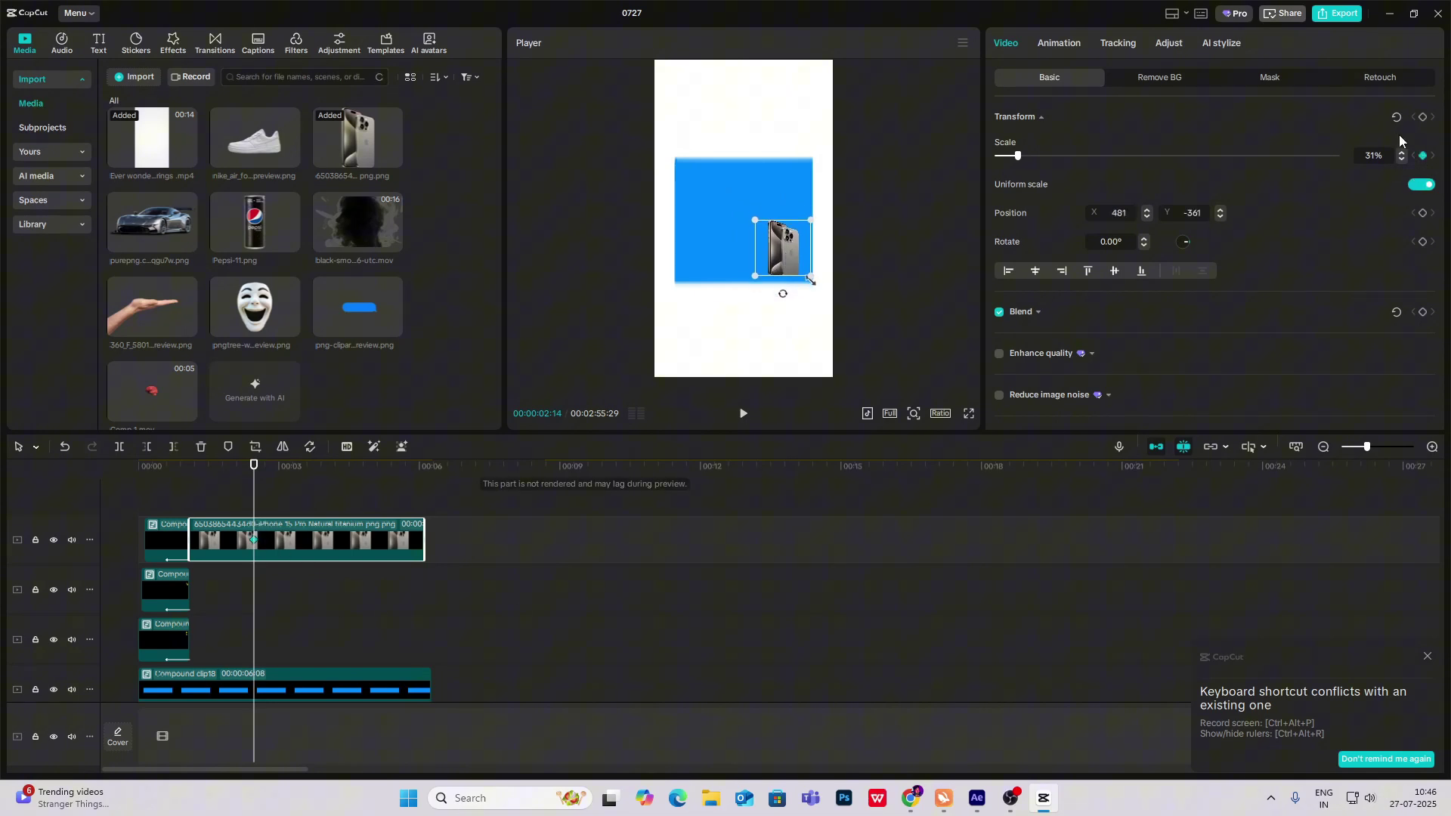
left_click(213, 494)
left_click_drag(213, 494, 189, 506)
left_click(221, 533)
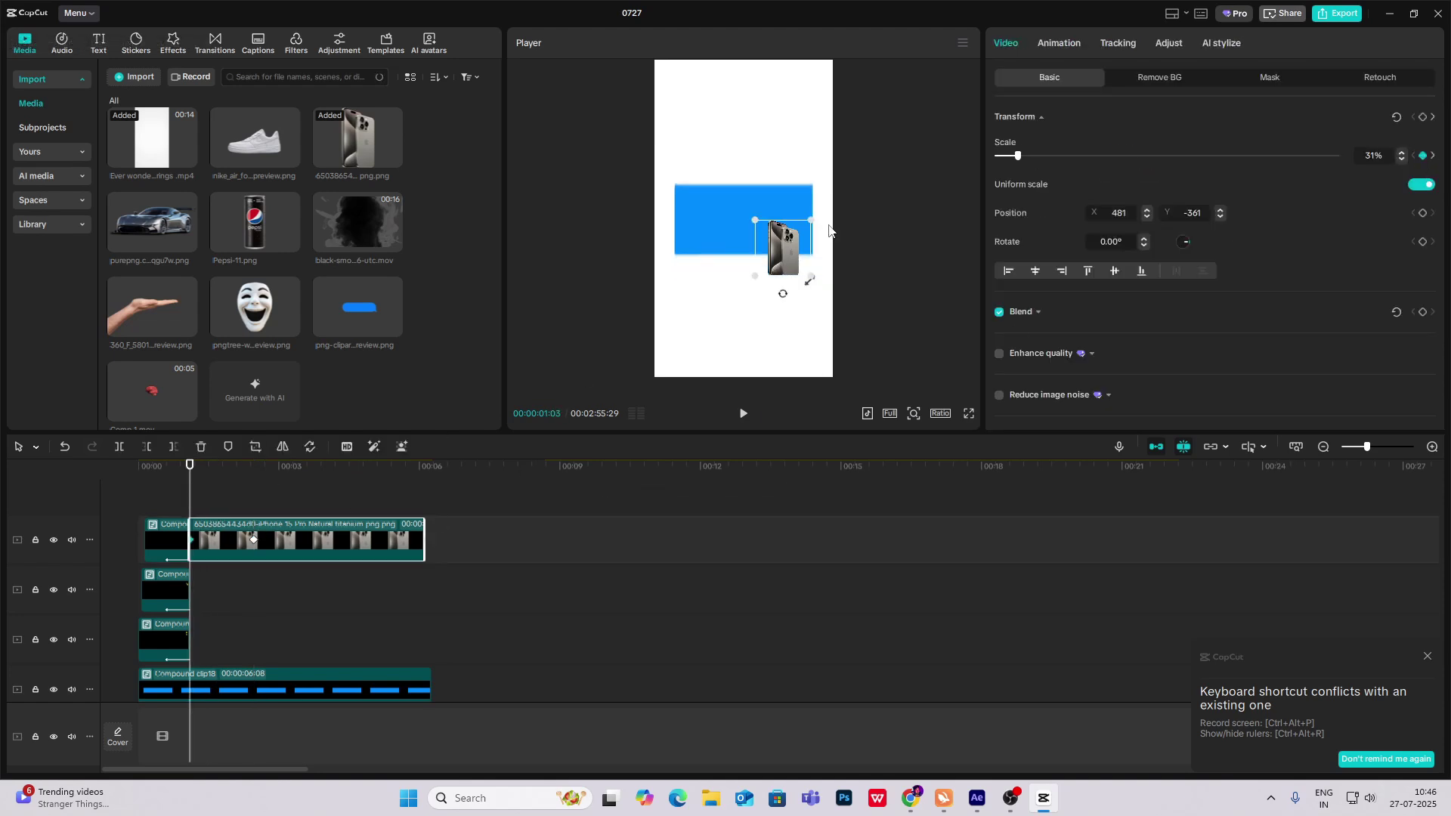
left_click_drag(811, 220, 794, 237)
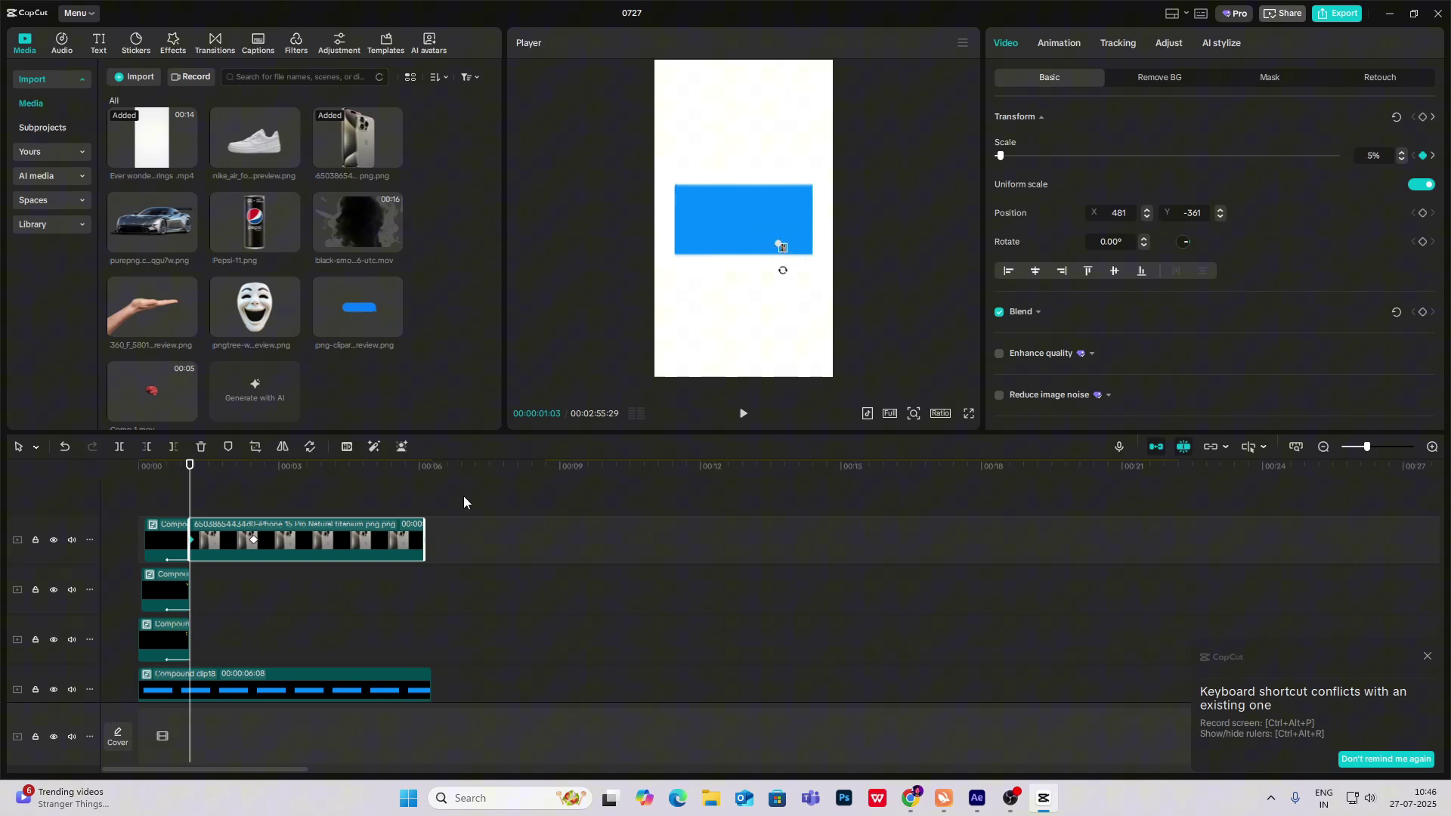
Step: Apply a preset easing curve to the iPhone's scale animation and move its end keyframe to about 00:00:01:28
key("alt+k")
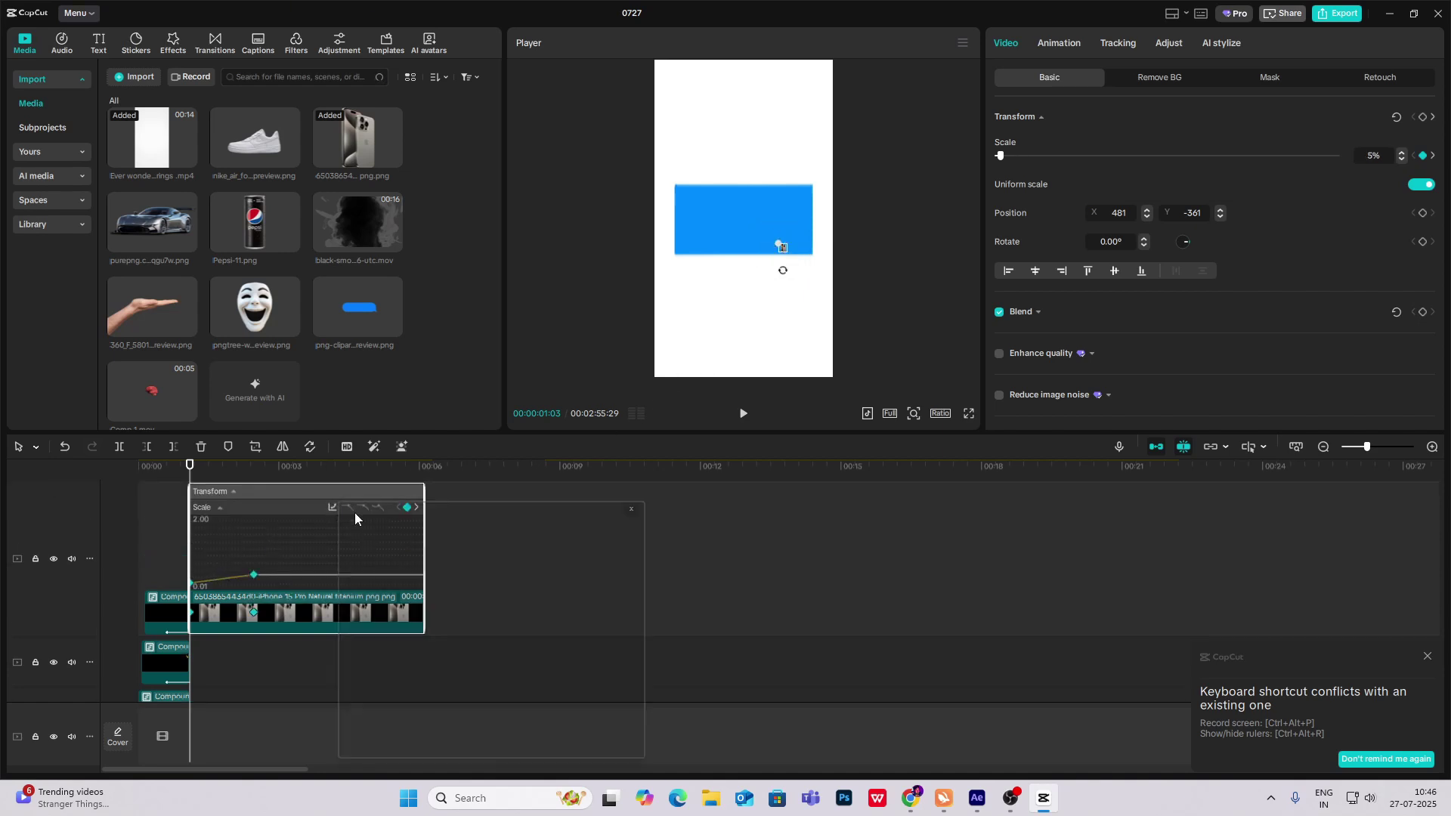
left_click(332, 506)
left_click(481, 636)
left_click(637, 517)
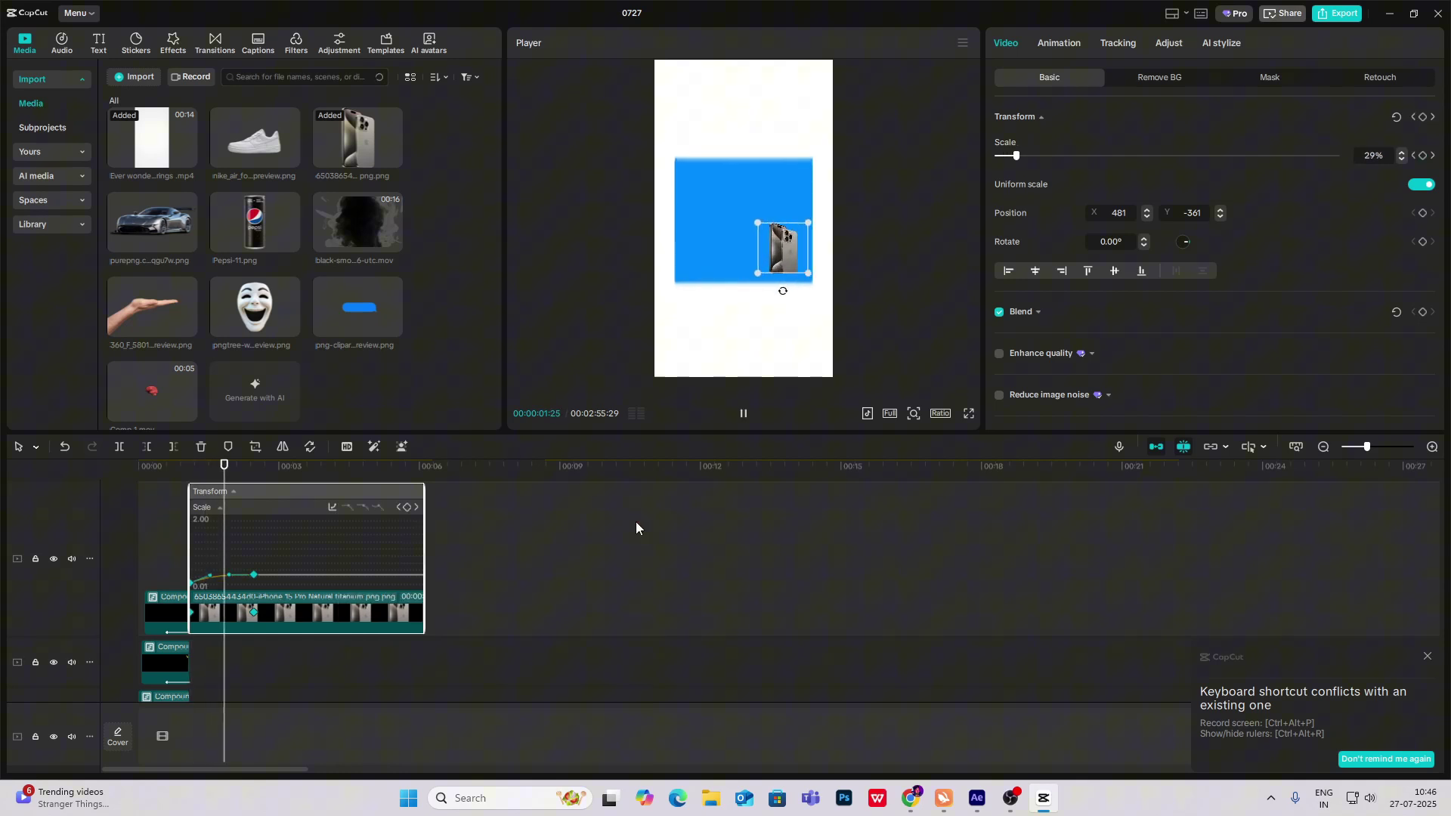
key("alt+k")
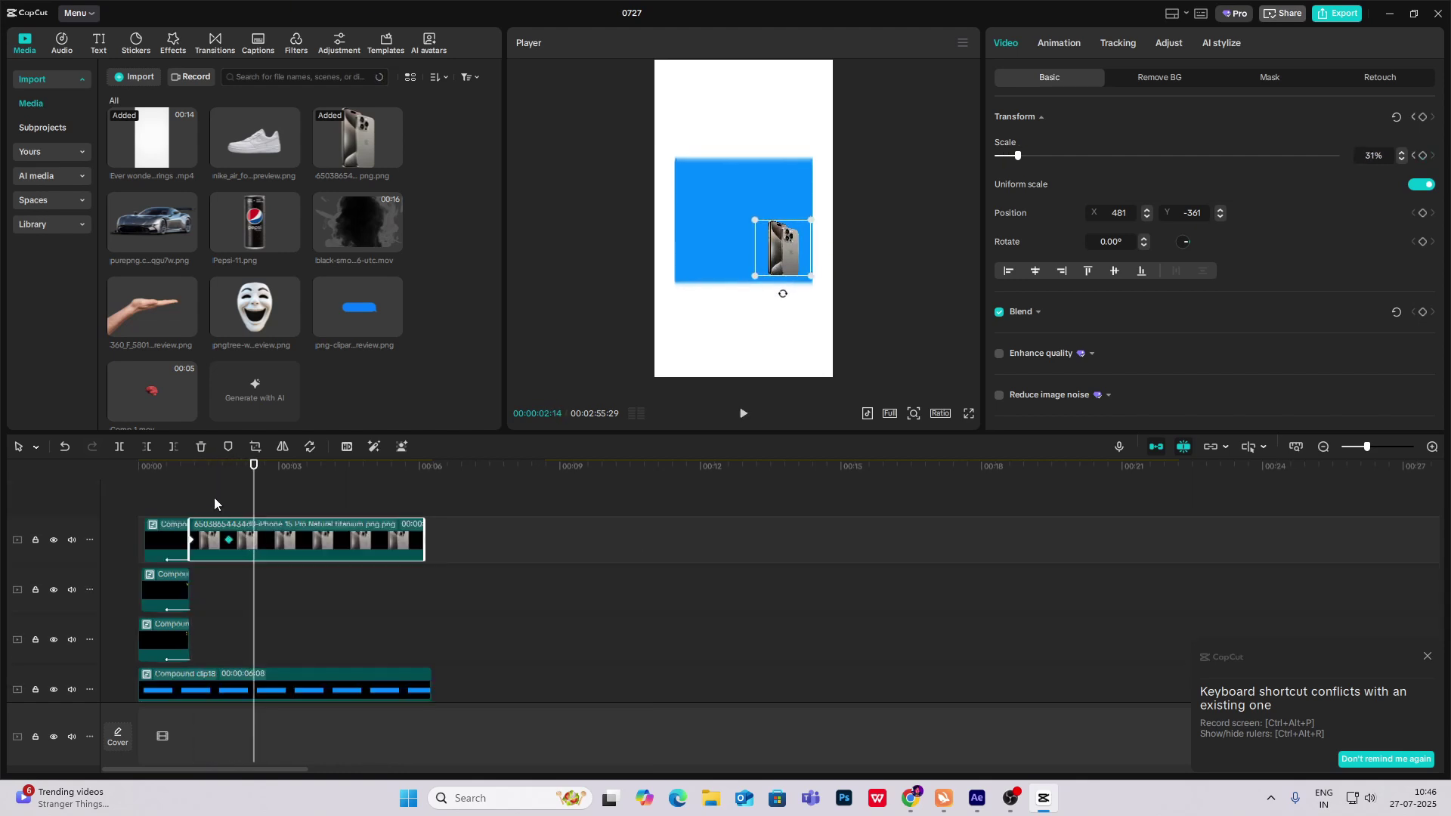
left_click(215, 497)
key("space")
key("space")
Step: Duplicate the animated iPhone clip onto the track below and replace the copy's media with Pepsi-11.png
left_click(266, 537)
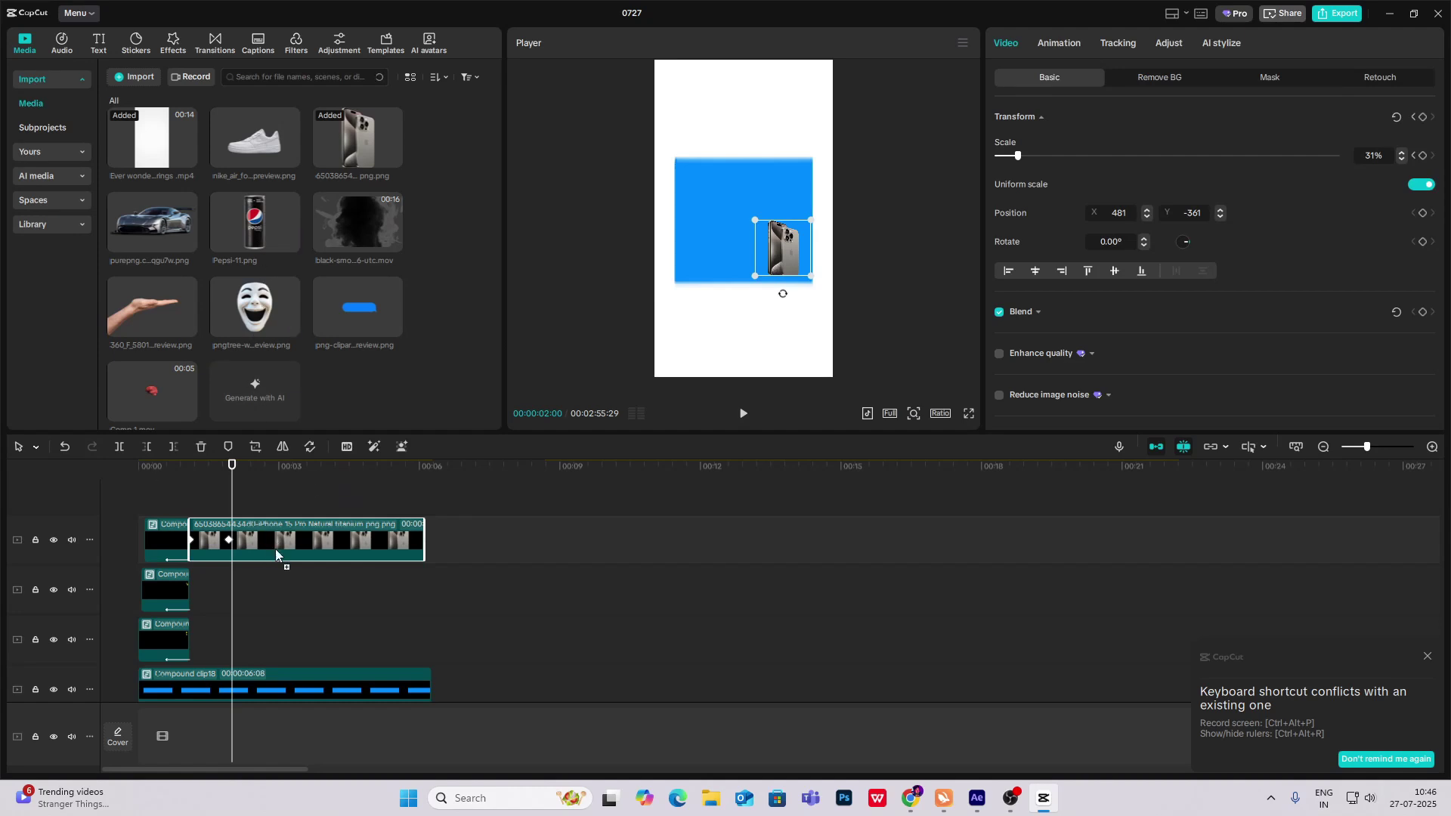
left_click_drag(274, 567, 278, 597)
left_click_drag(265, 244, 247, 577)
left_click(775, 551)
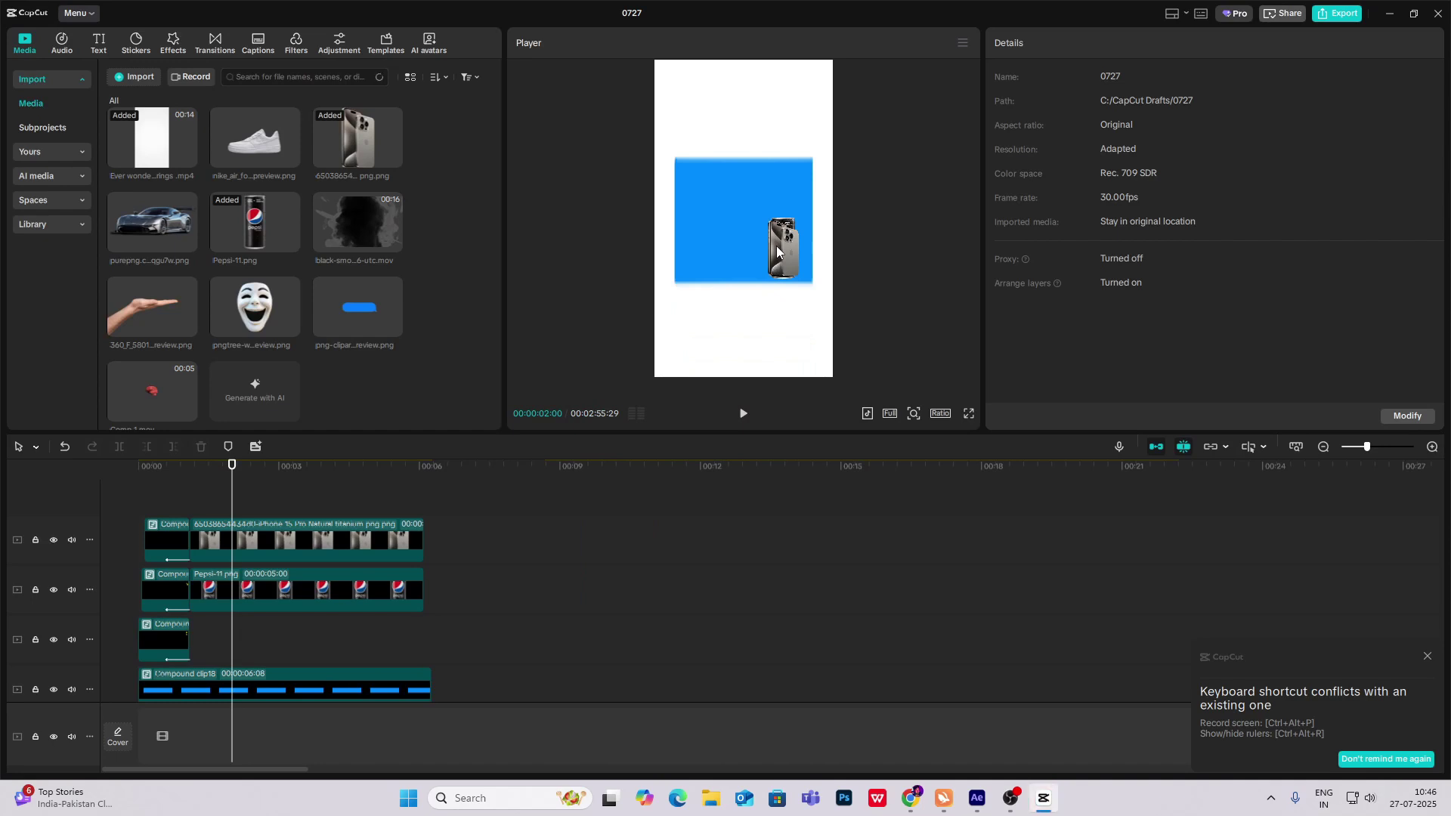
Step: Place the Pepsi can in the blue panel's upper-left corner at X -622, Y 283
left_click_drag(777, 252, 696, 190)
key("ctrl+z")
left_click(307, 593)
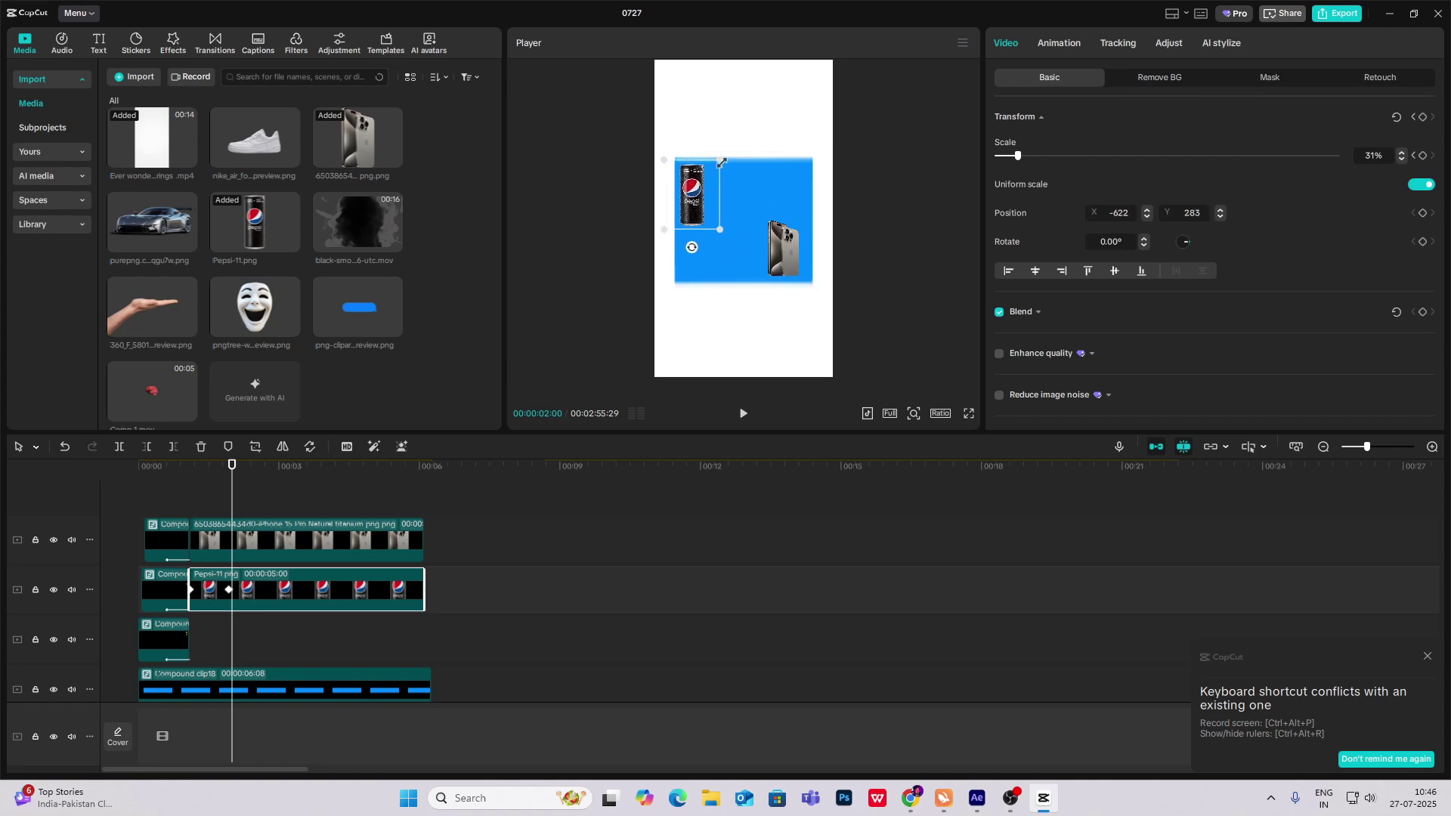
Step: Add car and Nike sneaker images the same way, with the car in the panel's upper right and the sneaker in its lower left
left_click_drag(232, 514, 229, 514)
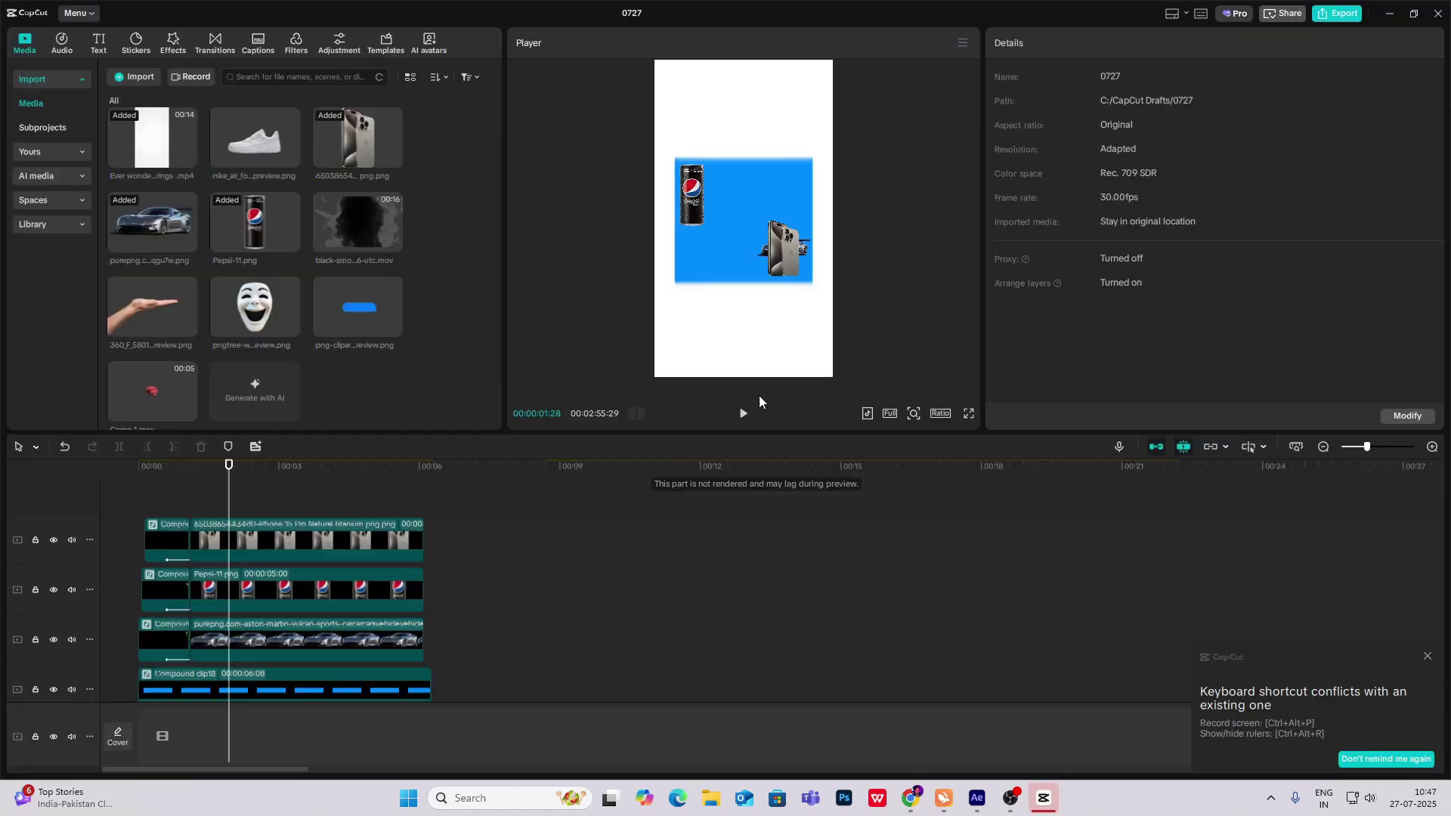
left_click_drag(809, 178, 772, 186)
left_click_drag(290, 640, 290, 532)
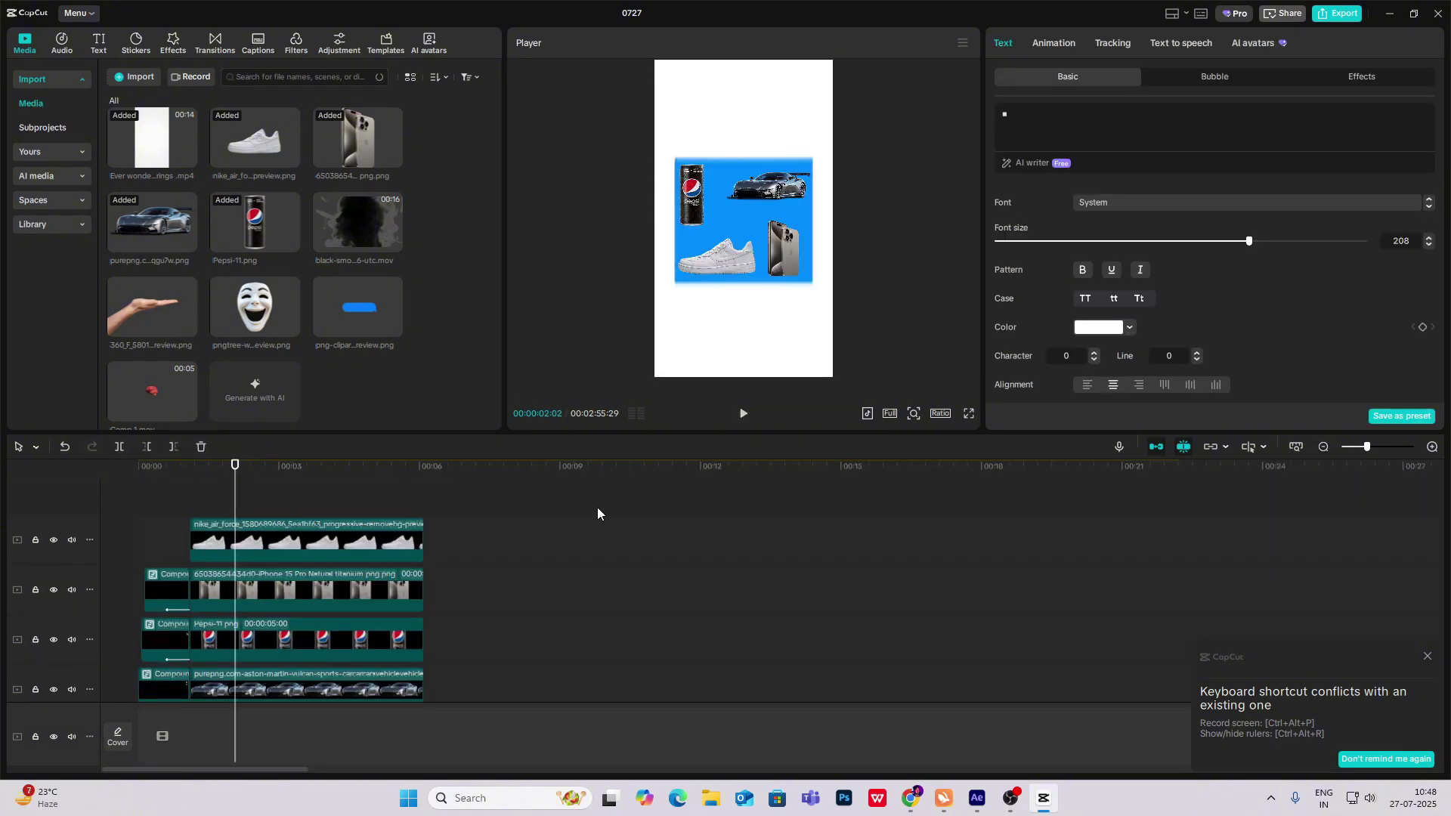
Step: Combine the four product images, the blue bar clip and the white background text clip into one compound clip
left_click_drag(597, 508, 255, 712)
scroll(226, 604, "up", 3)
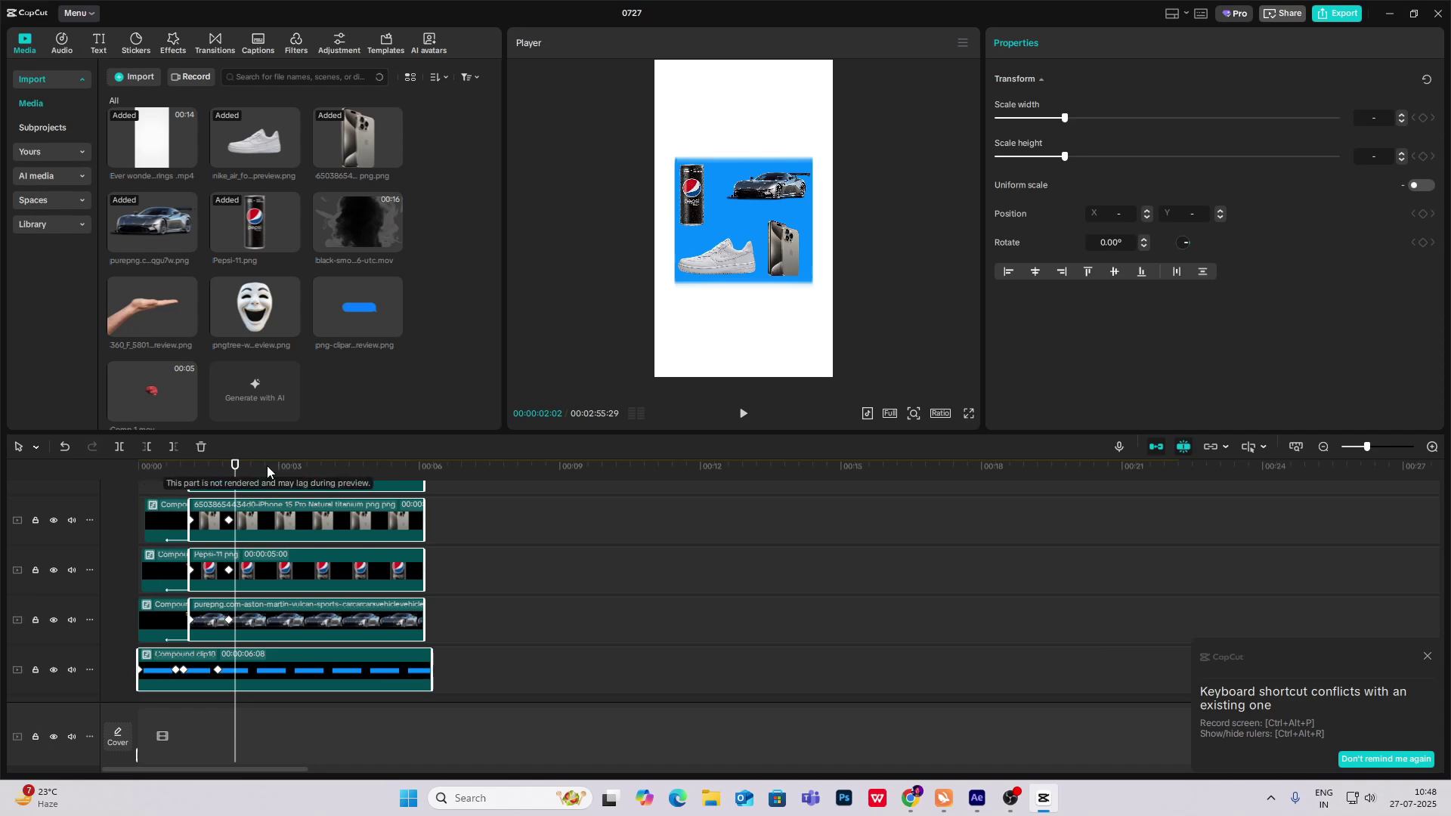
left_click(159, 466)
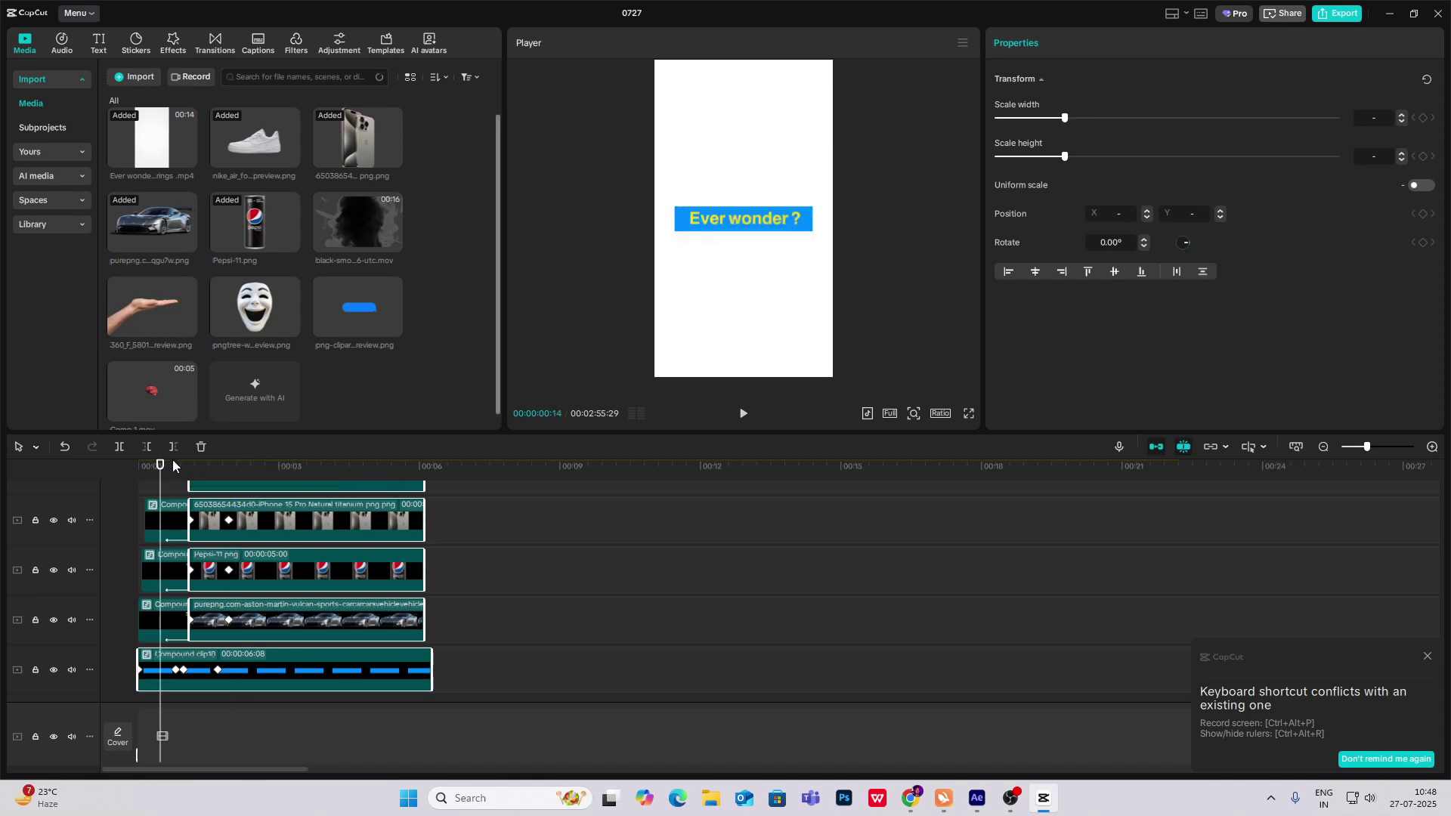
left_click(229, 466)
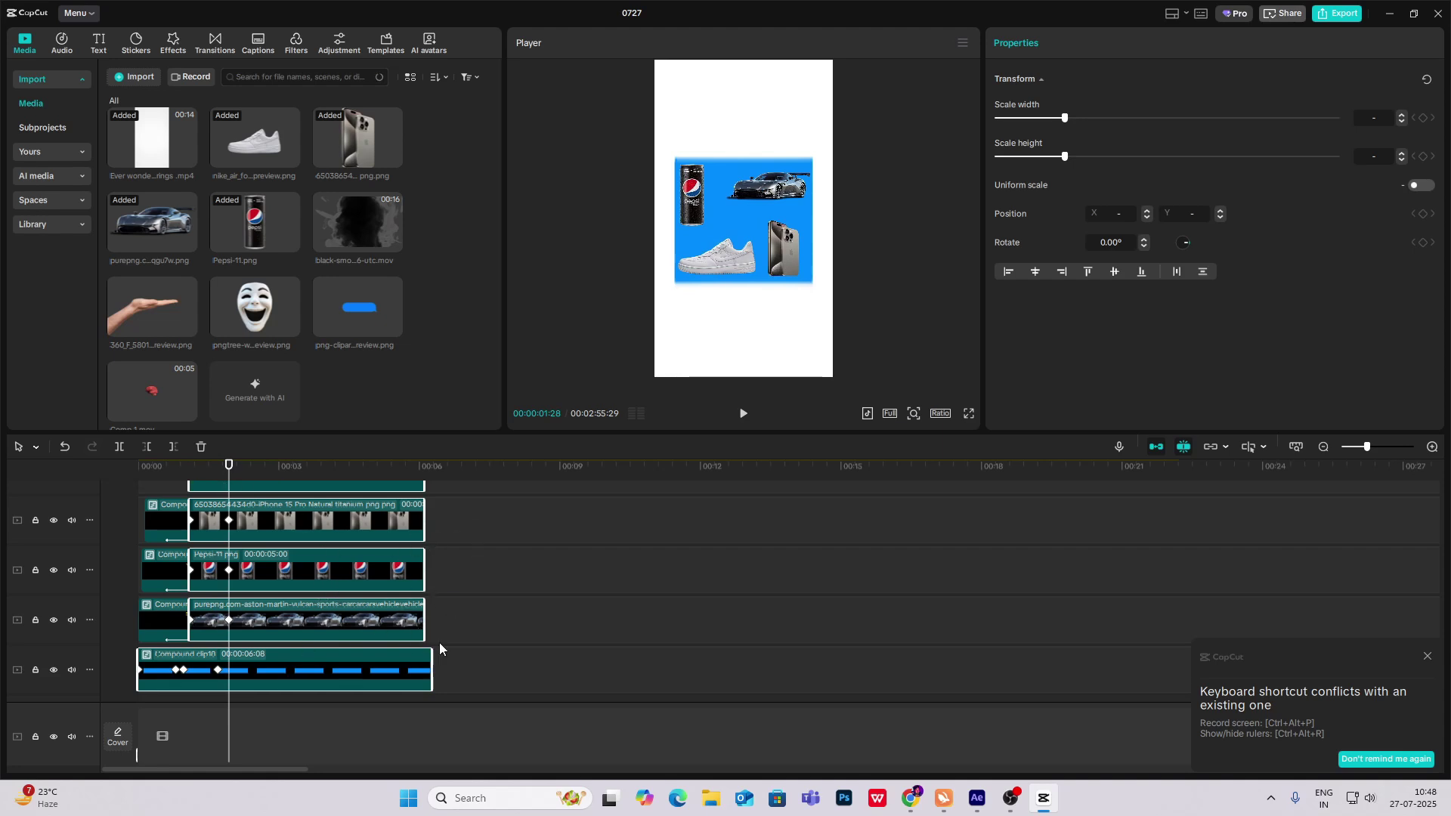
scroll(309, 650, "down", 1)
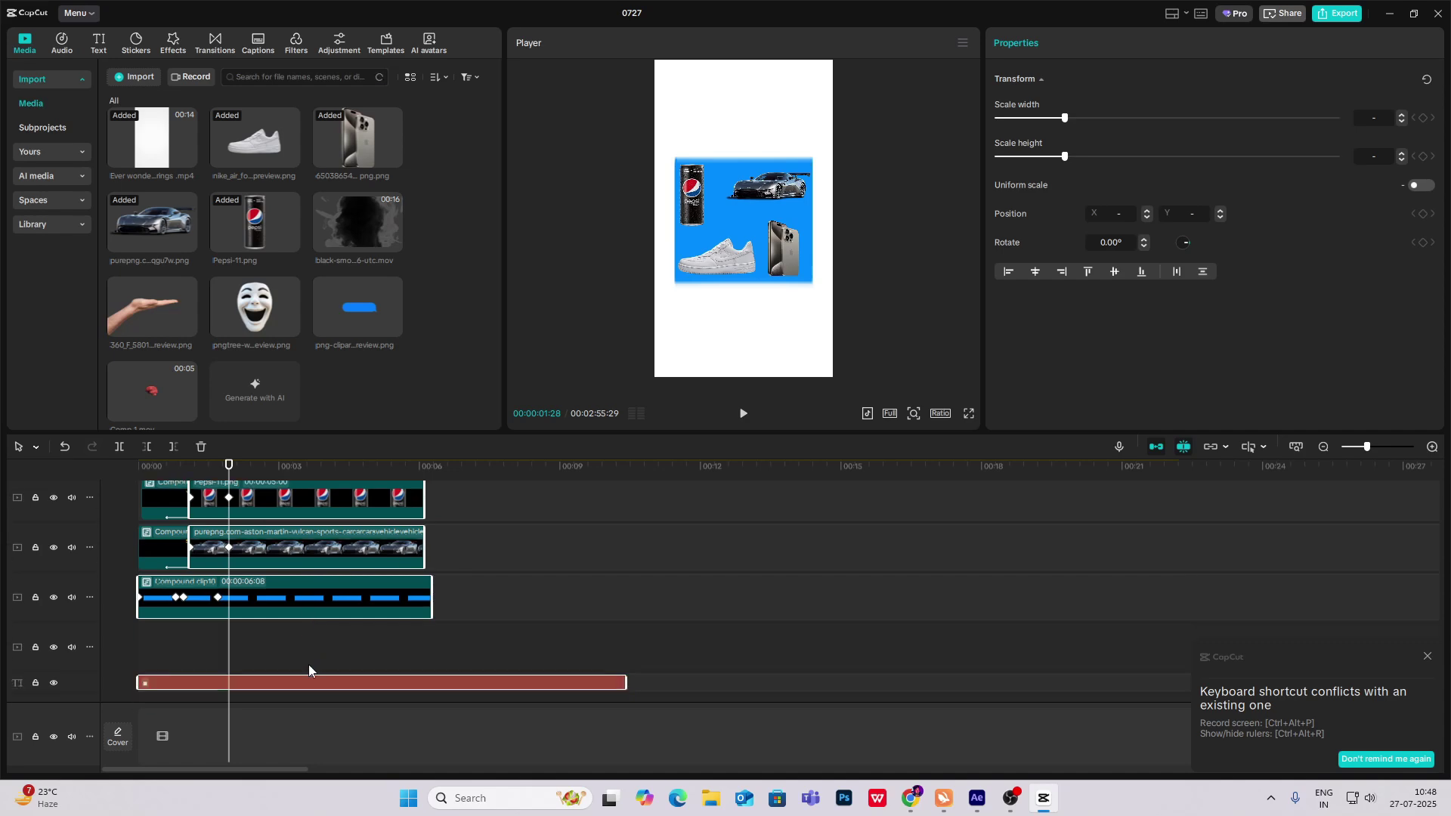
key("alt+g")
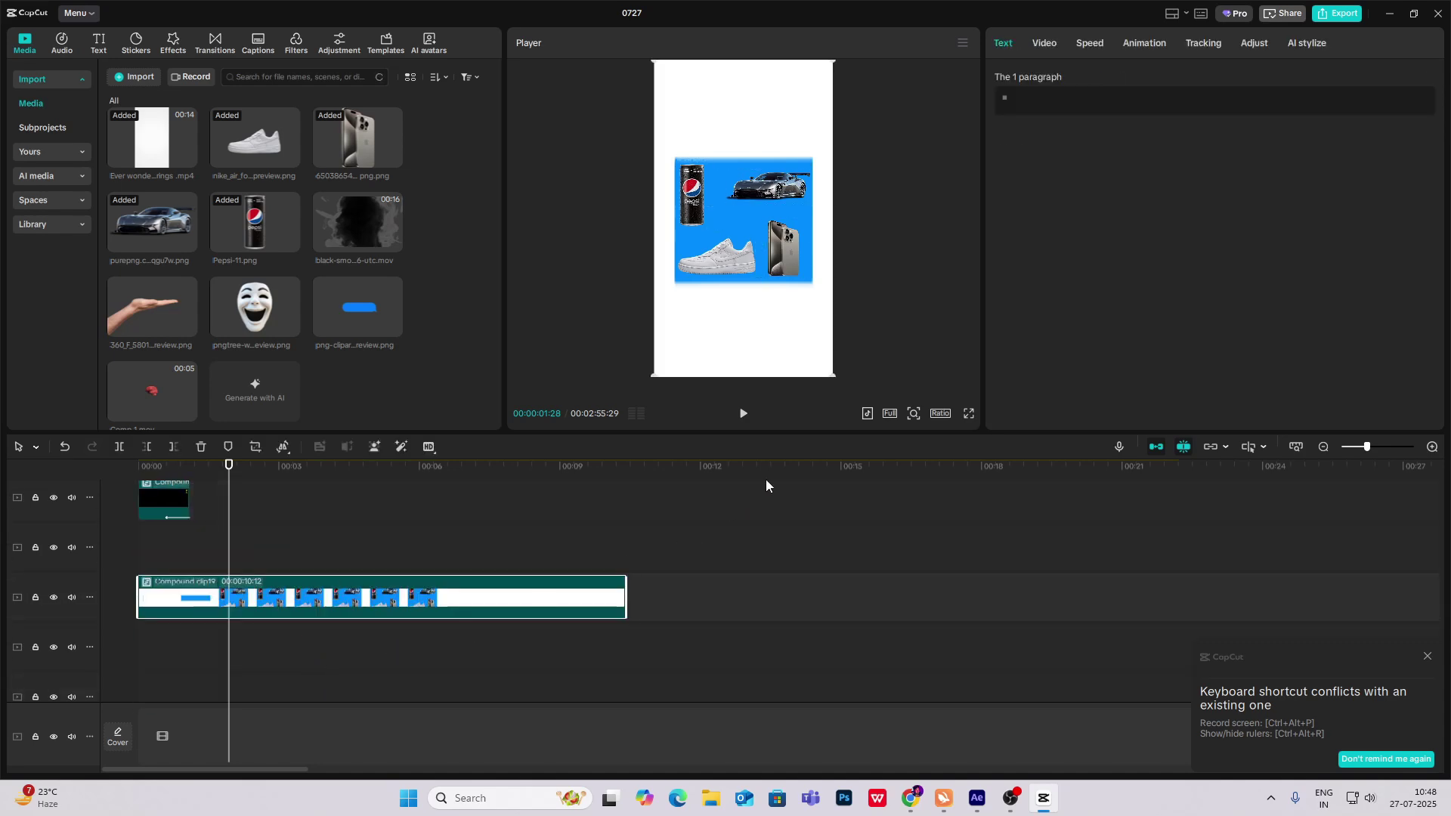
Step: Split the new compound clip at 00:00:01:23, then enlarge its second part and shift it up and right in the frame
left_click(216, 547)
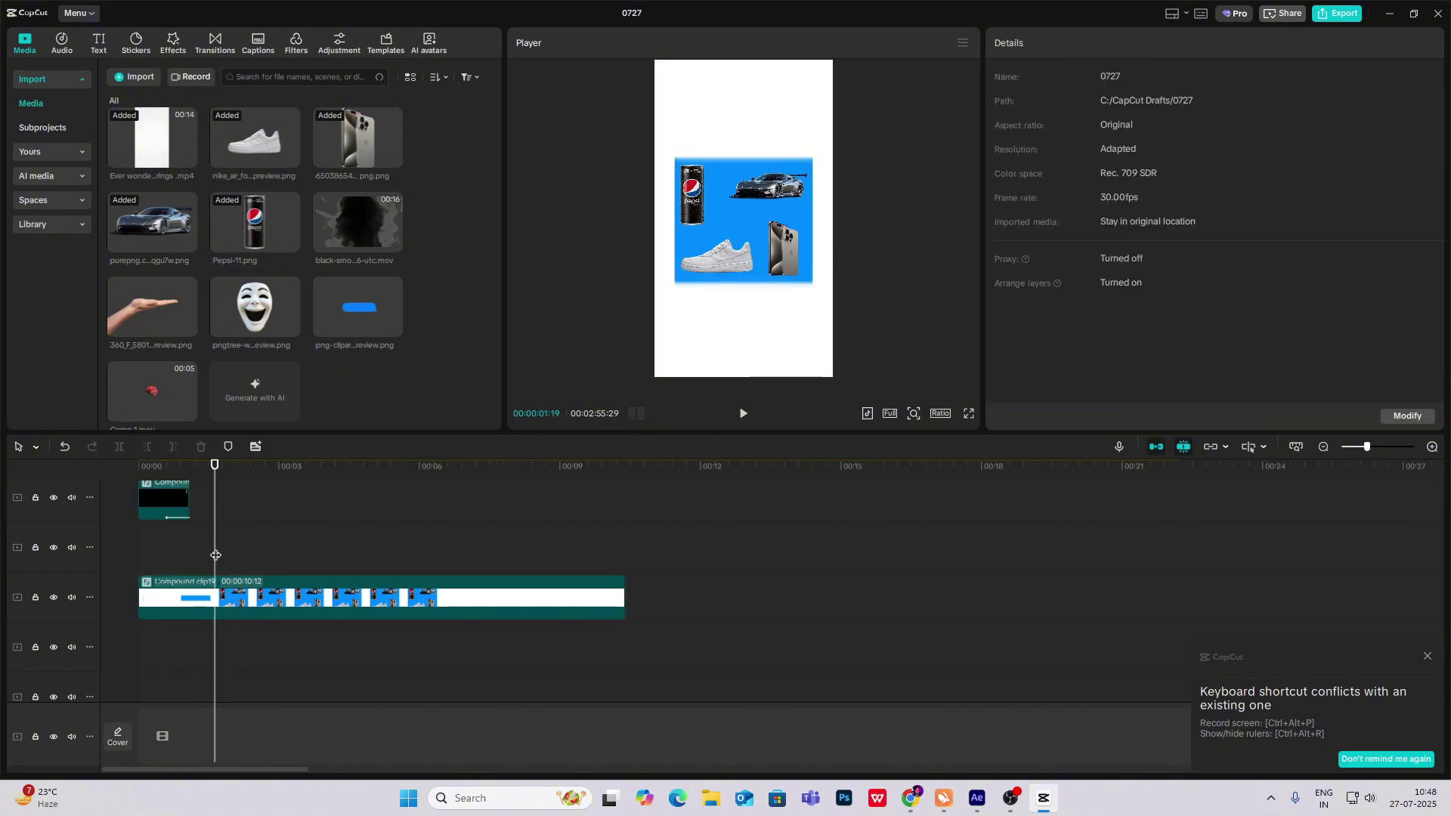
mouse_move(216, 552)
left_mouse_down()
mouse_move(147, 555)
mouse_move(224, 576)
left_mouse_up()
left_click(242, 600)
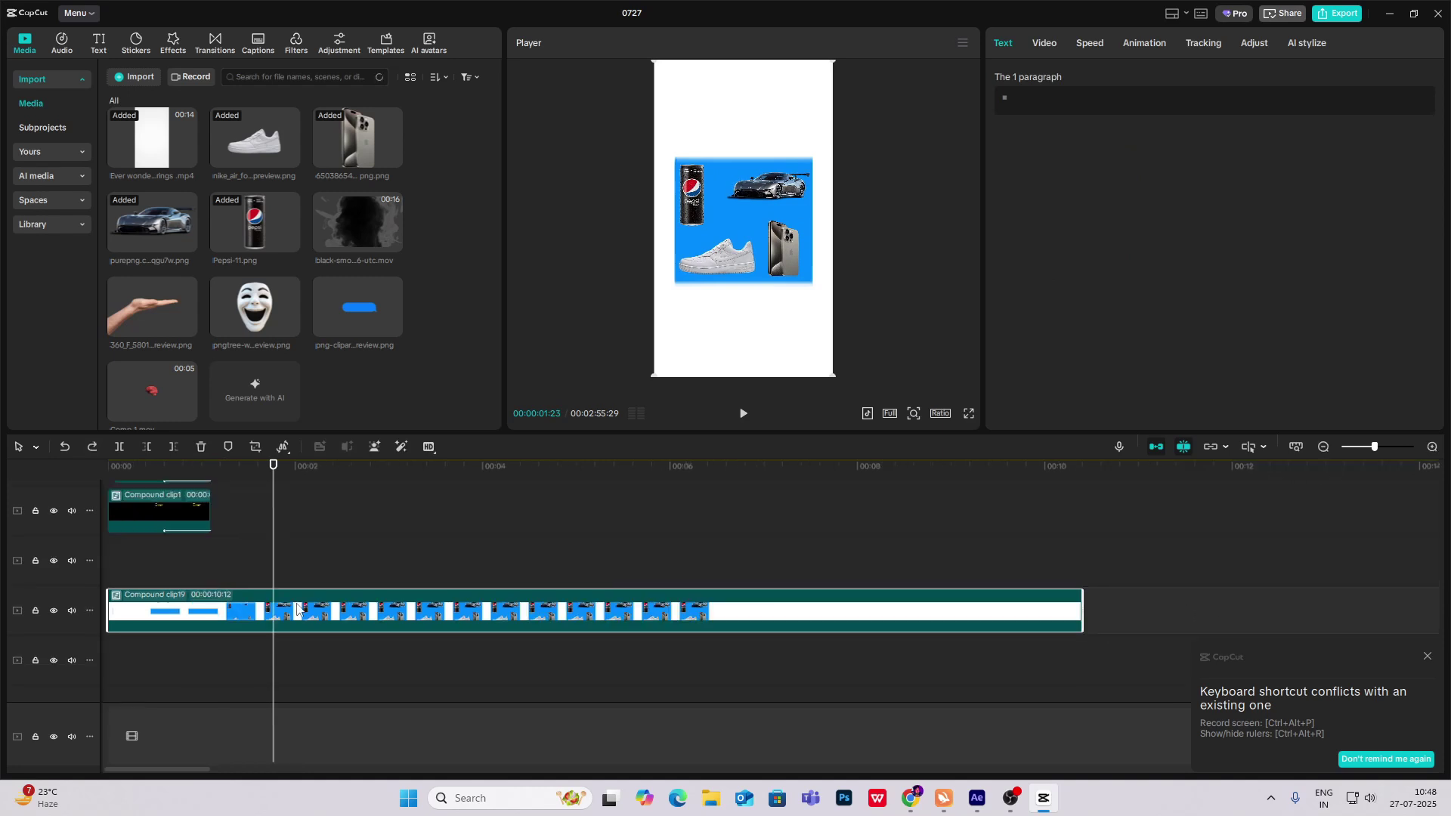
key("ctrl+b")
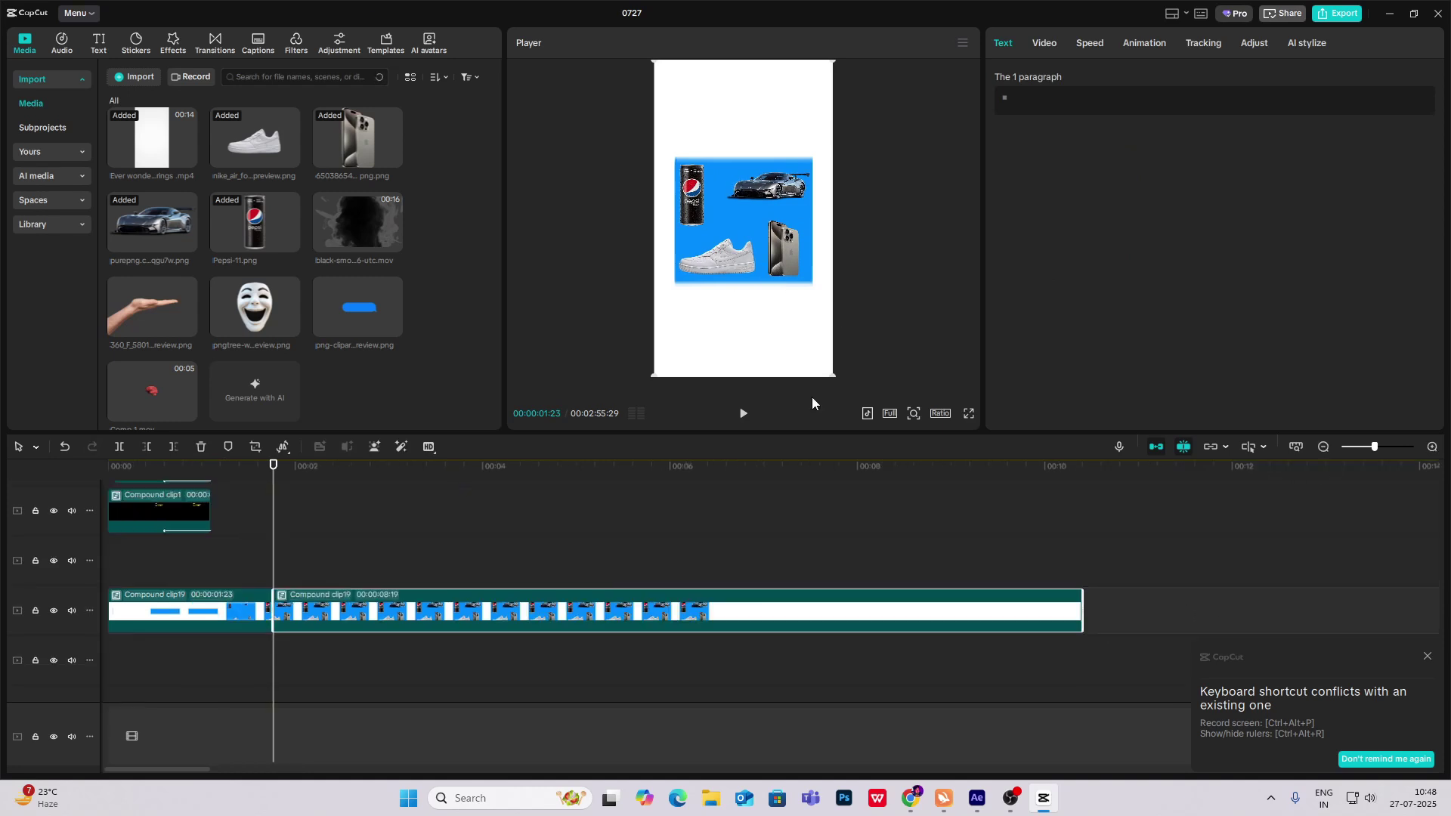
left_click_drag(836, 375, 891, 474)
left_click_drag(747, 344, 778, 298)
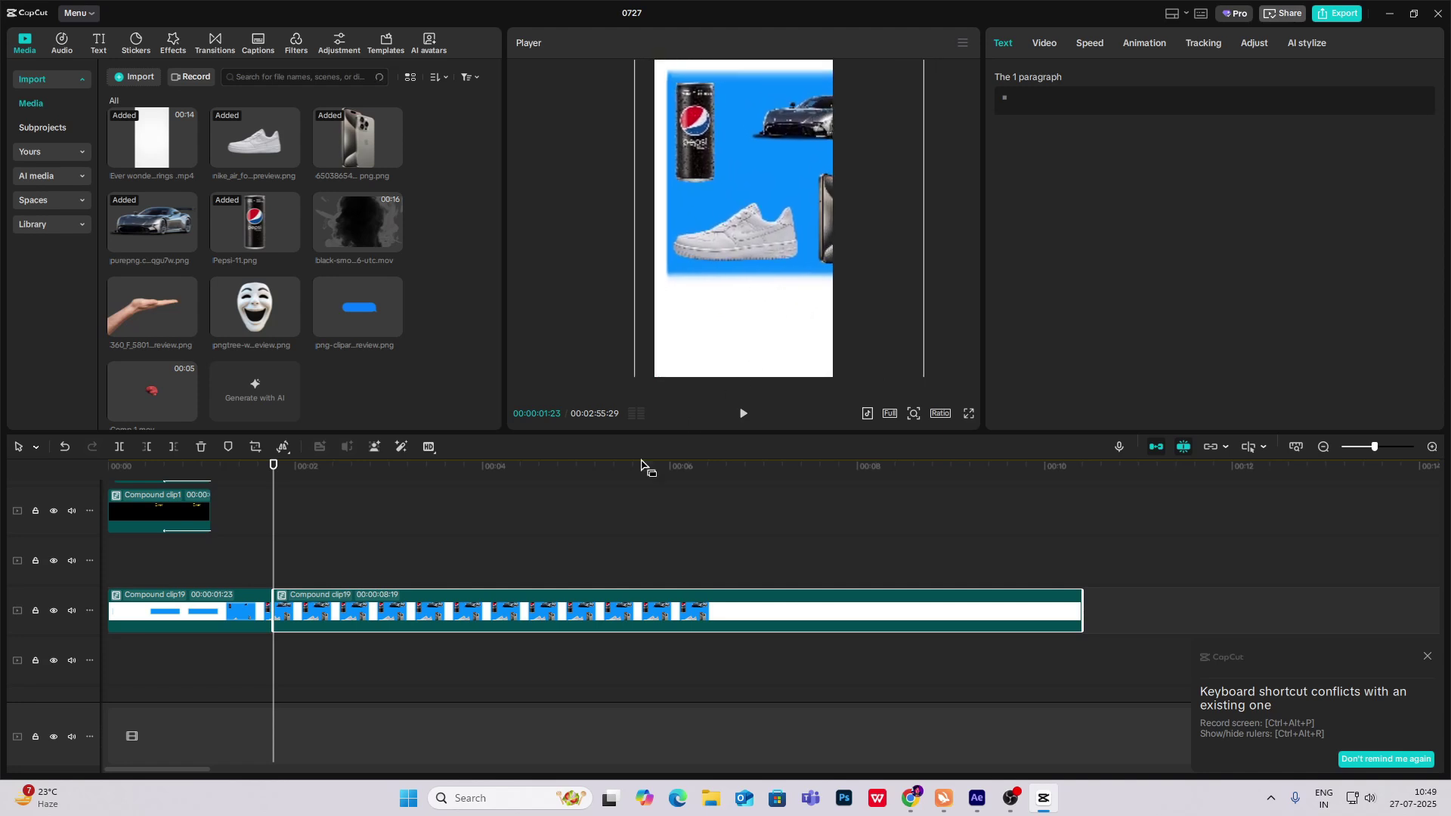
Step: Find the "Some" and "Brands" compound clips further along the timeline and move them near its start
left_click(1323, 447)
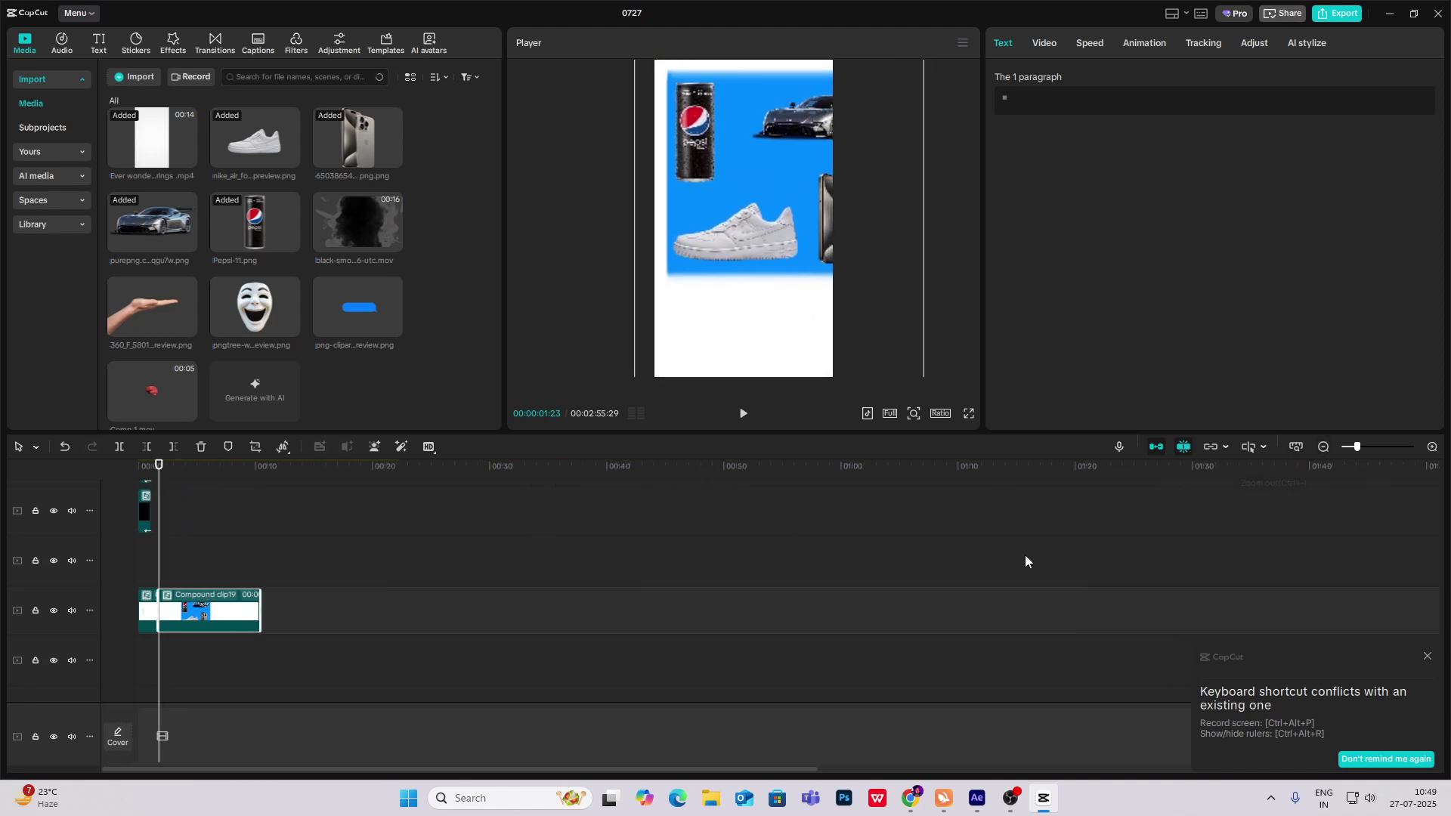
left_click(1323, 447)
left_click(1324, 447)
scroll(602, 568, "down", 3)
scroll(601, 568, "up", 5)
left_click(495, 548)
left_click_drag(495, 549, 446, 763)
left_click(142, 614)
scroll(1123, 515, "down", 2)
left_click_drag(186, 696, 235, 659)
left_click_drag(517, 615, 159, 491)
Step: Arrange the "Some" and "Brands" clips on tracks above the panel clip, with staggered starts just after one second
scroll(160, 492, "up", 5)
left_click_drag(214, 635, 240, 514)
left_click_drag(236, 521, 208, 529)
Step: Move the words "Some" and "Brands" up, side by side across the panel's upper part, and park the playhead at 00:00:01:25
left_click(204, 579)
left_click_drag(699, 193, 695, 157)
left_click_drag(775, 189, 781, 152)
left_click_drag(701, 152, 712, 152)
left_click(217, 609)
scroll(743, 114, "up", 5)
left_click(801, 314)
scroll(801, 315, "down", 5)
left_click(225, 577)
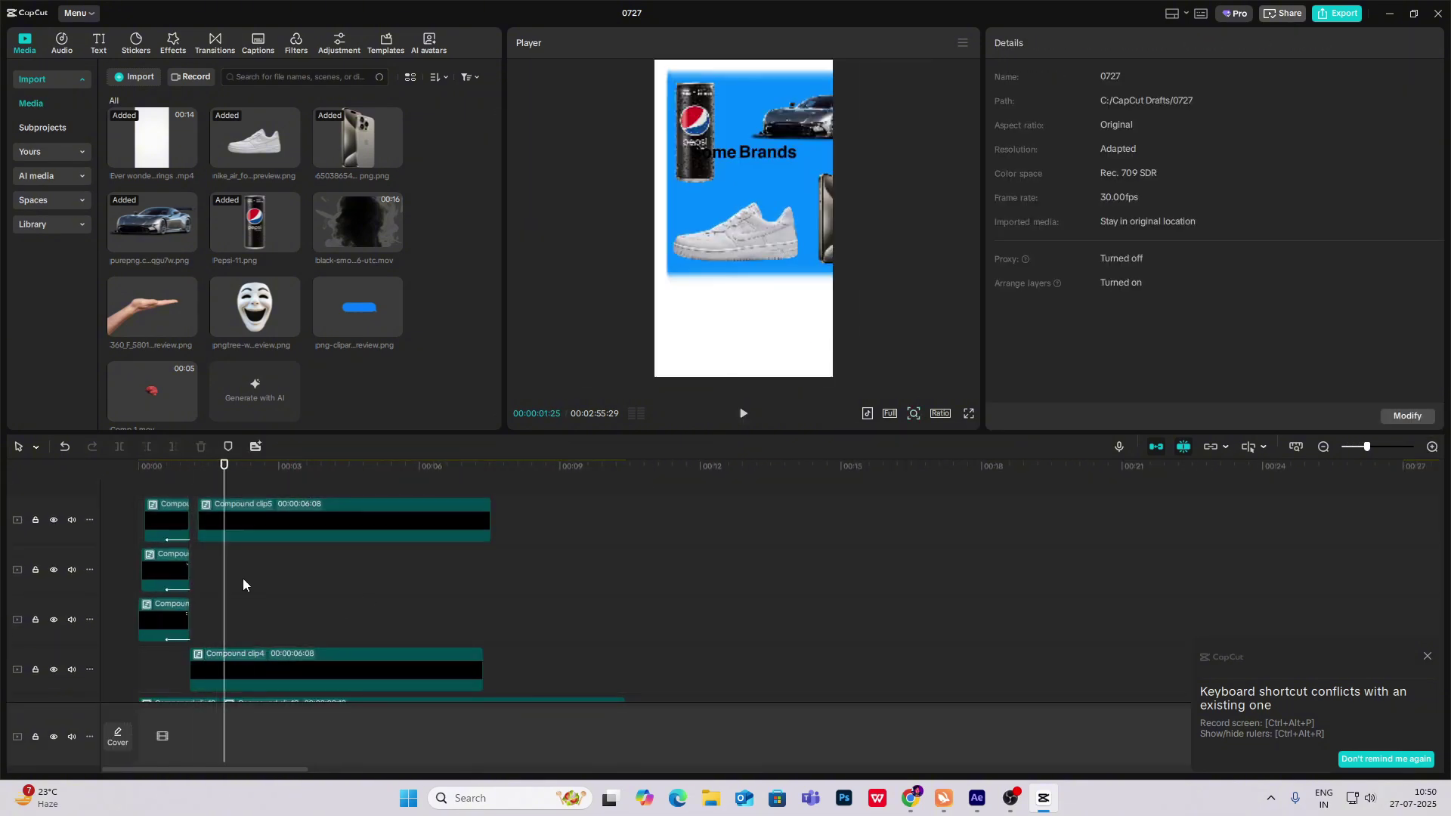
Step: Split the "Some" and "Brands" clips at 00:00:01:23 and delete the parts after the cut
left_click_drag(340, 491, 276, 674)
key("ctrl+b")
key("Delete")
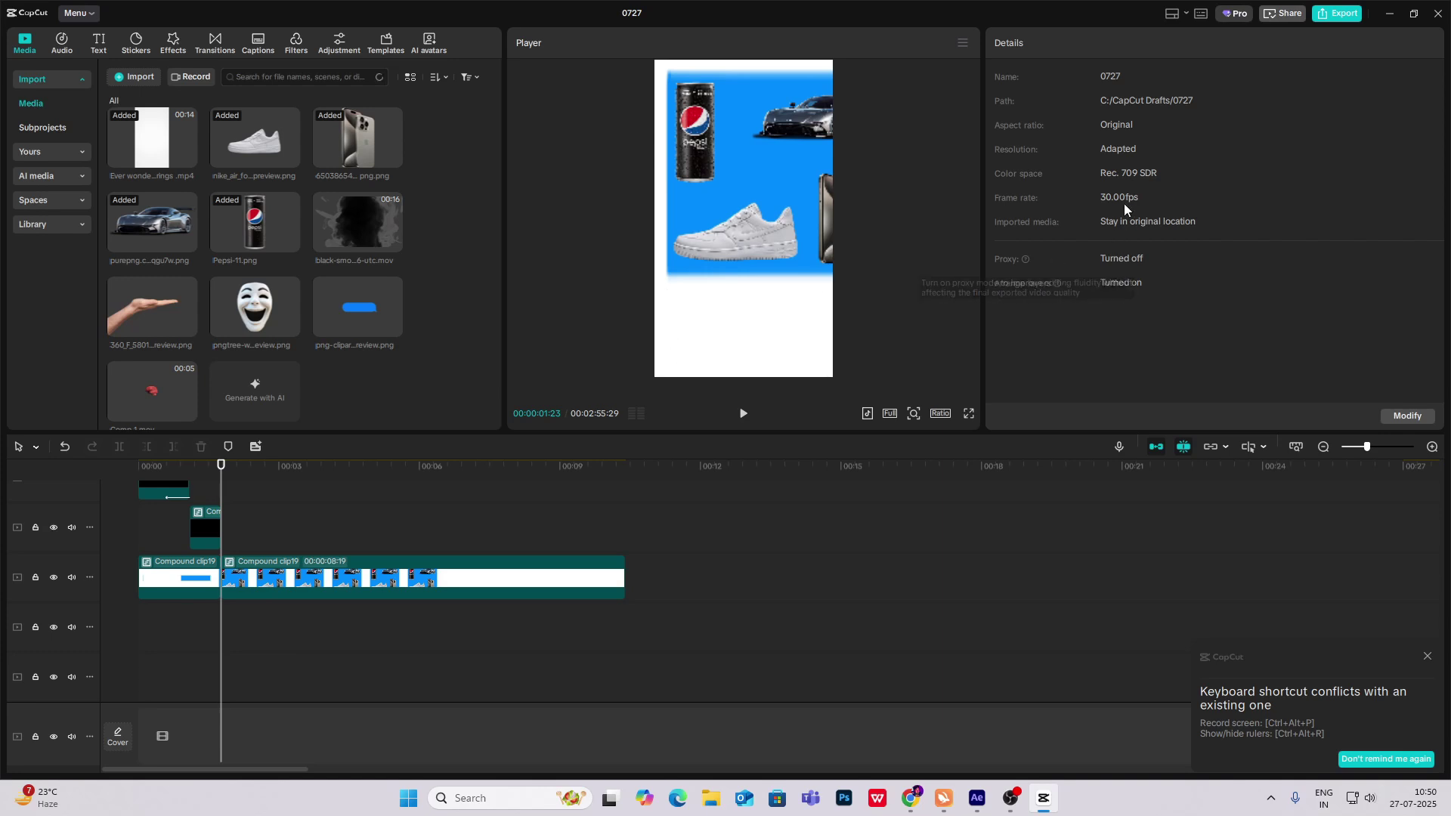
Step: Find the "Just stay with you" word clips near 00:02:30 and move them to start at 00:00:01:23
left_click(1325, 450)
left_click(1324, 451)
left_click(1324, 450)
scroll(1037, 597, "up", 3)
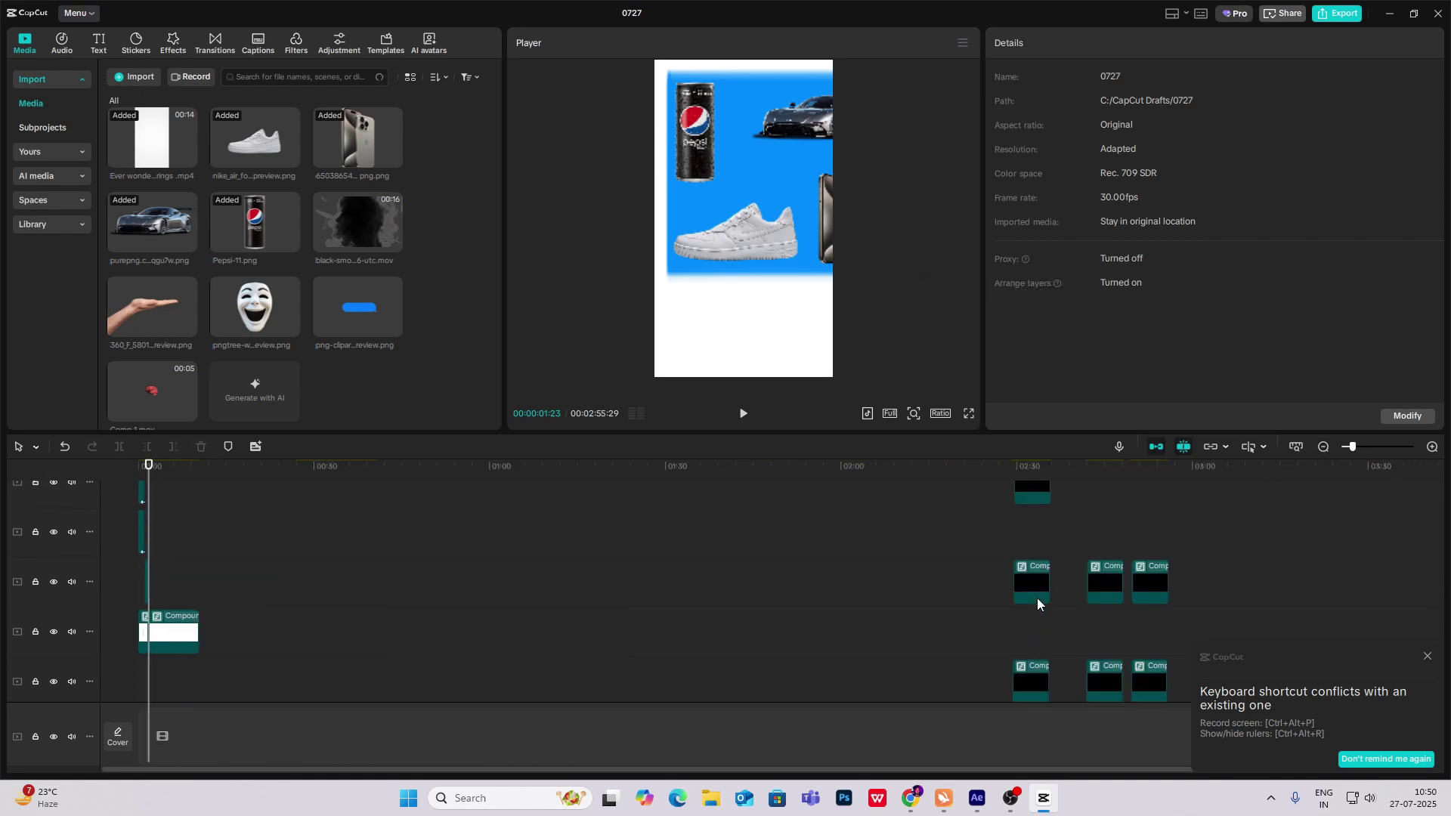
left_click_drag(977, 519, 1054, 762)
left_click_drag(1032, 579, 166, 579)
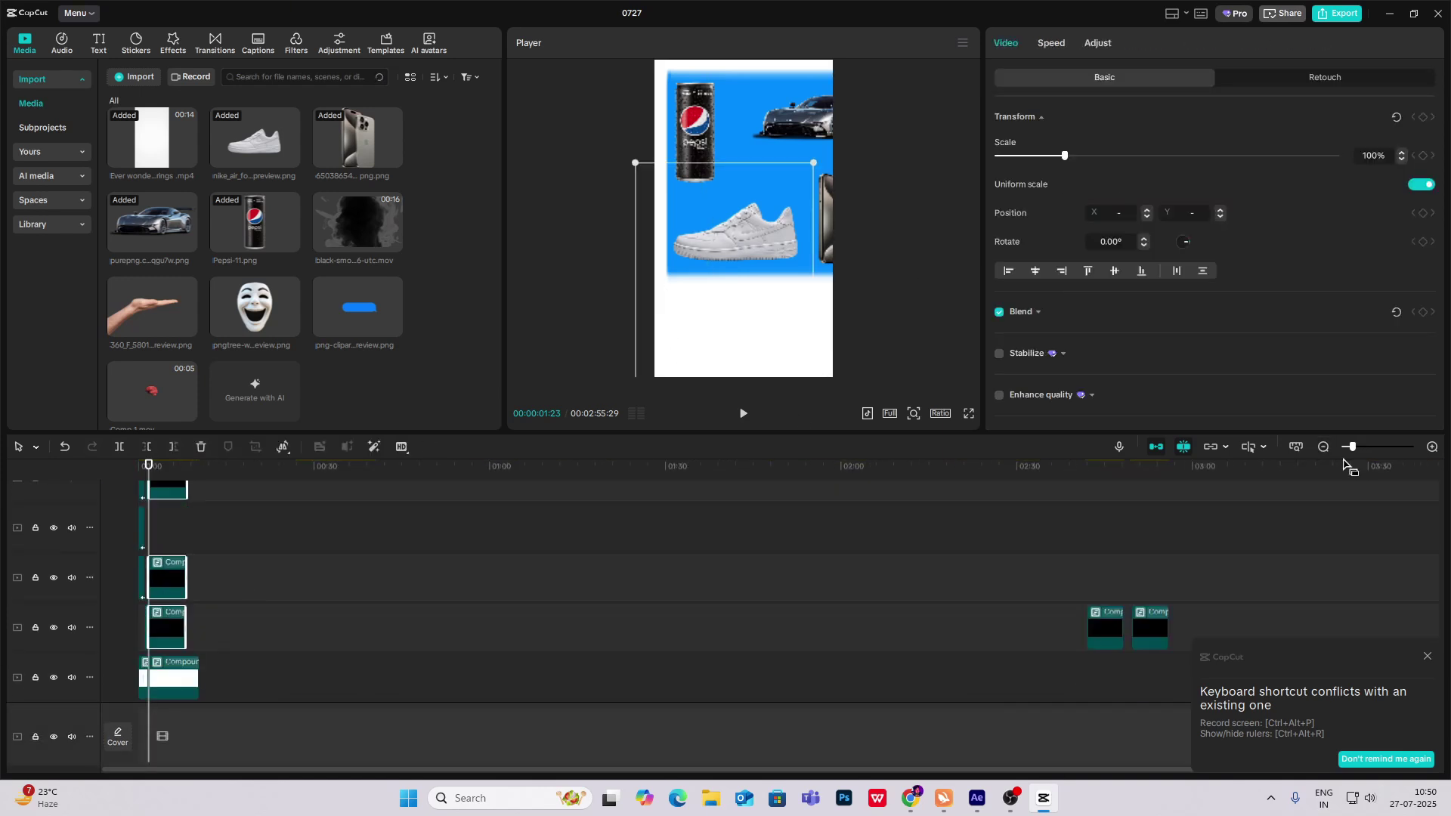
Step: Combine the staggered "Just stay with you" word clips into one compound clip
left_click(1432, 447)
left_click(1432, 447)
left_click(1432, 447)
left_click(305, 558)
left_click(366, 529)
left_click_drag(1043, 487, 454, 722)
scroll(423, 643, "up", 3)
left_click(382, 635)
left_click_drag(1069, 497, 470, 584)
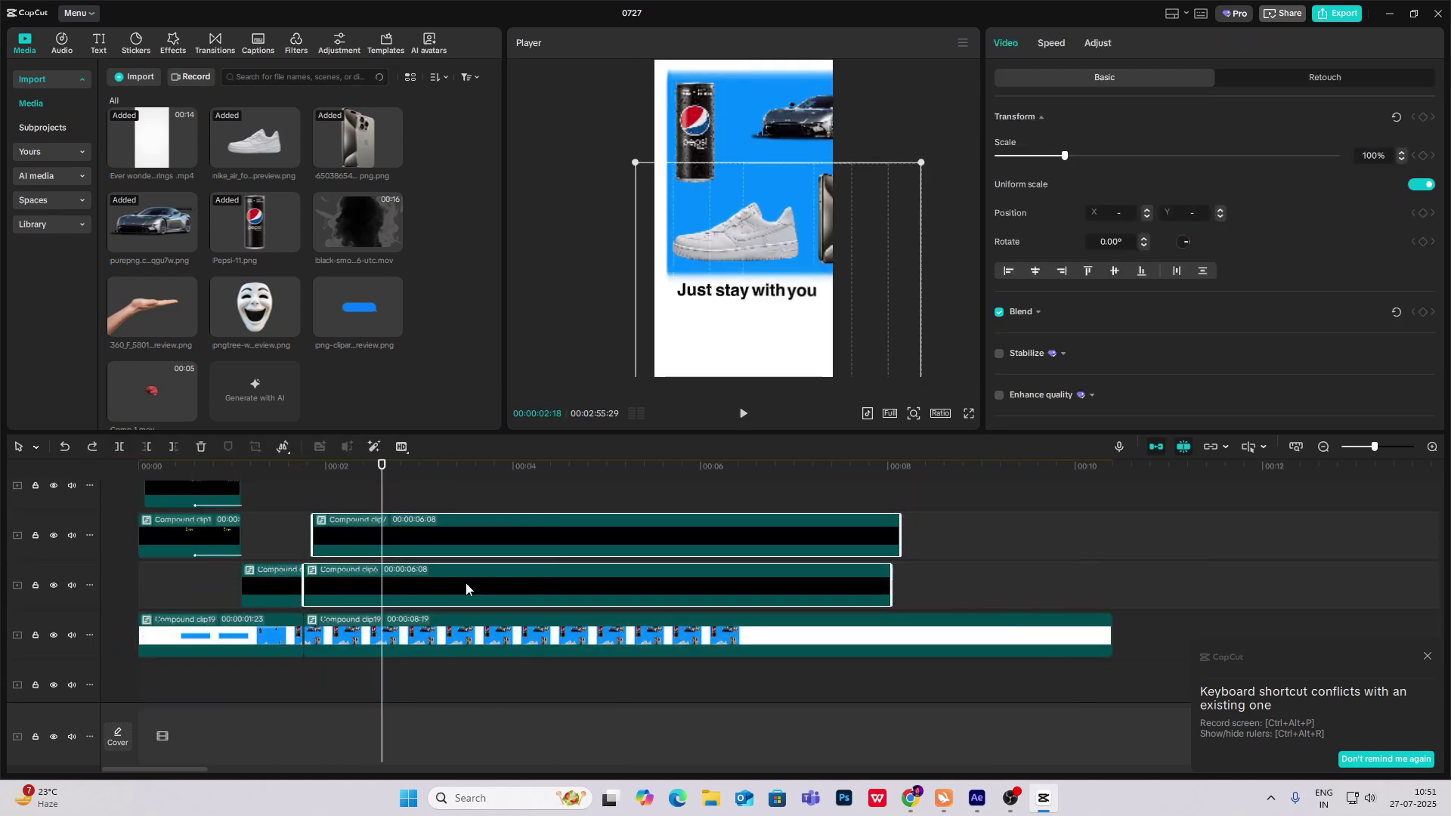
key("alt+g")
Step: Add Transform keyframes at 00:00:01:23 and 00:00:02:12 to both the panel's second clip and the "Just stay with you" clip
left_click(323, 495)
left_click_drag(323, 495, 306, 509)
left_click(339, 578)
left_click(1046, 46)
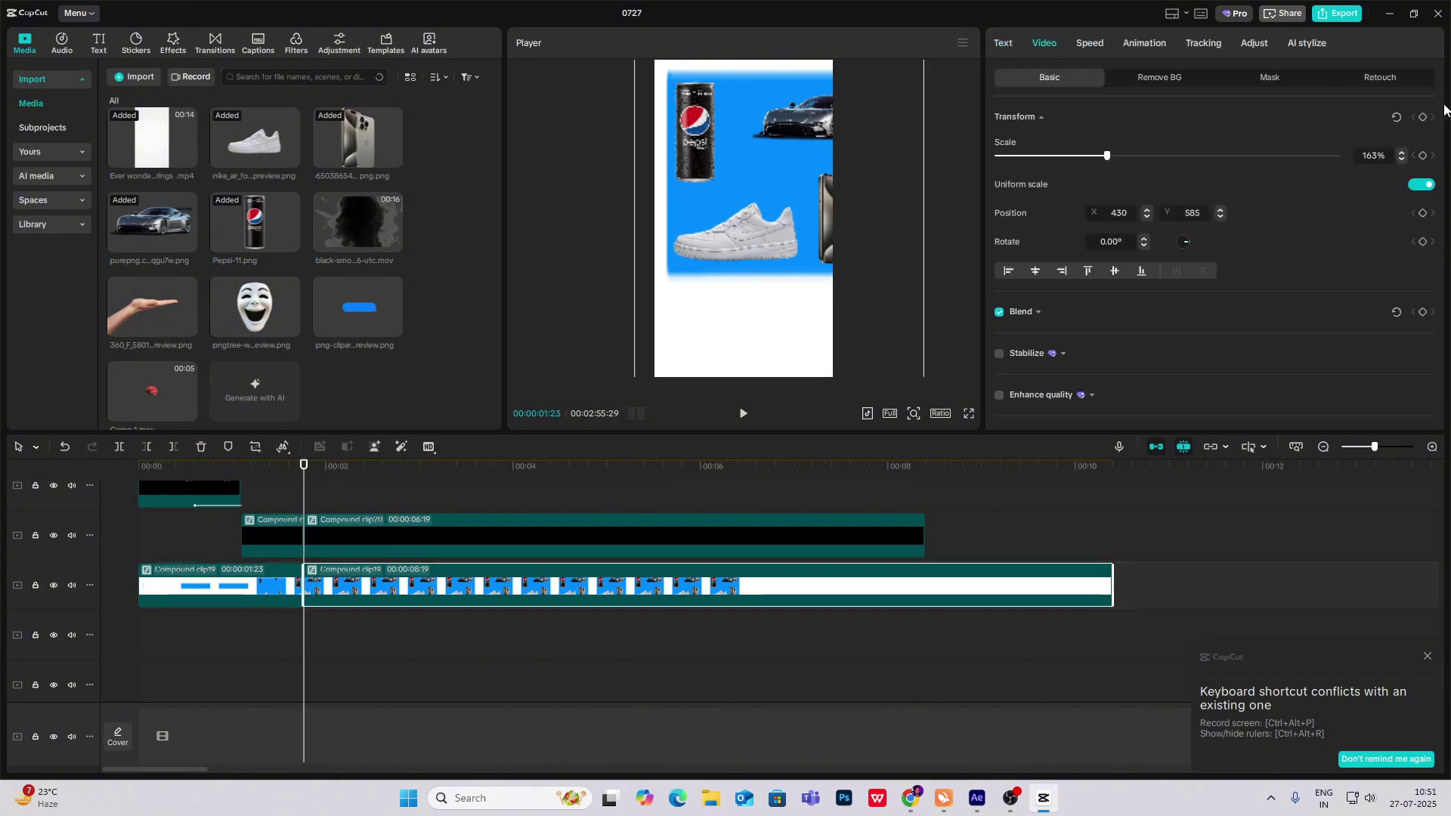
left_click(342, 549)
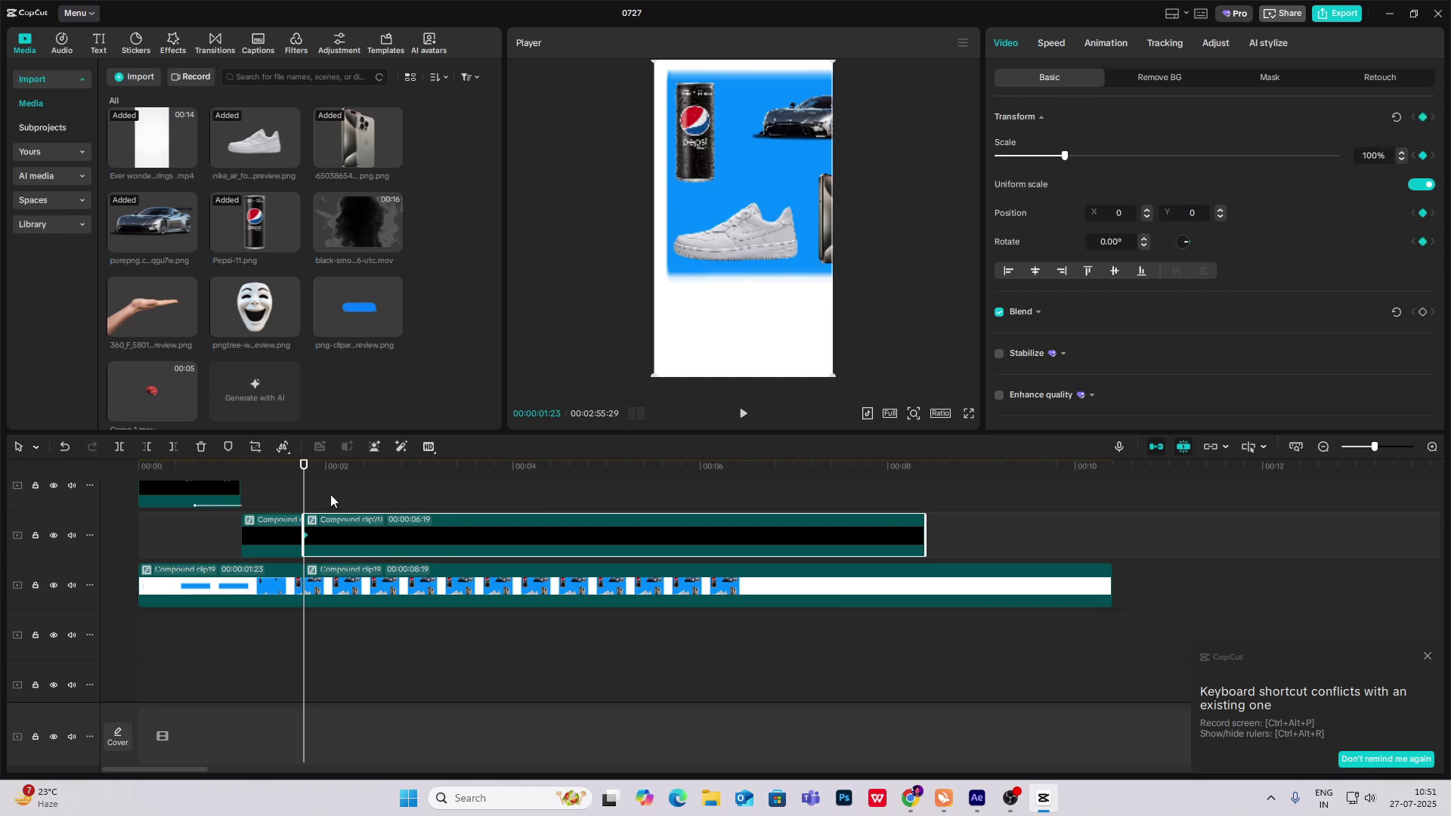
left_click_drag(303, 496, 363, 514)
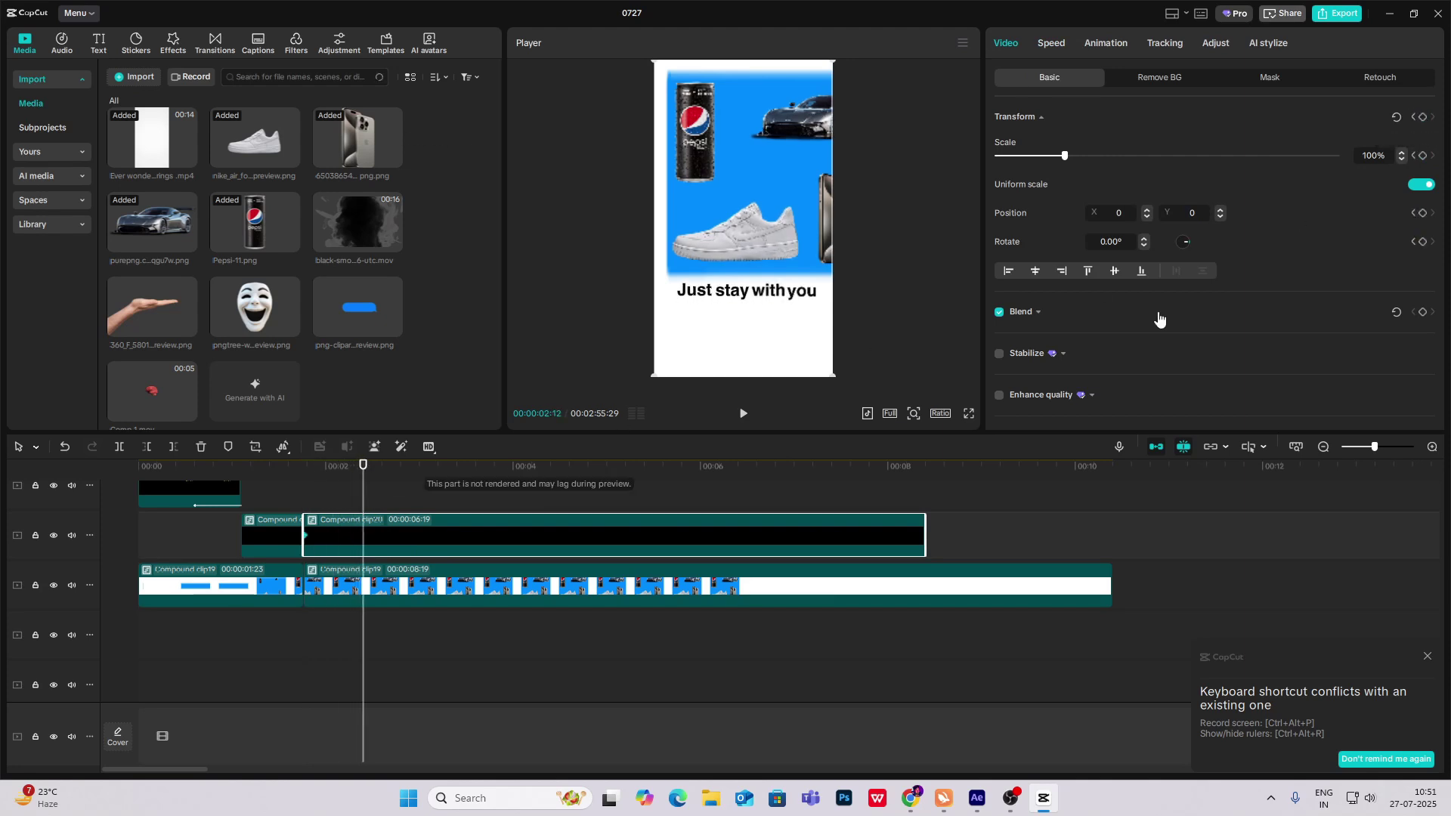
left_click(395, 584)
left_click(1041, 46)
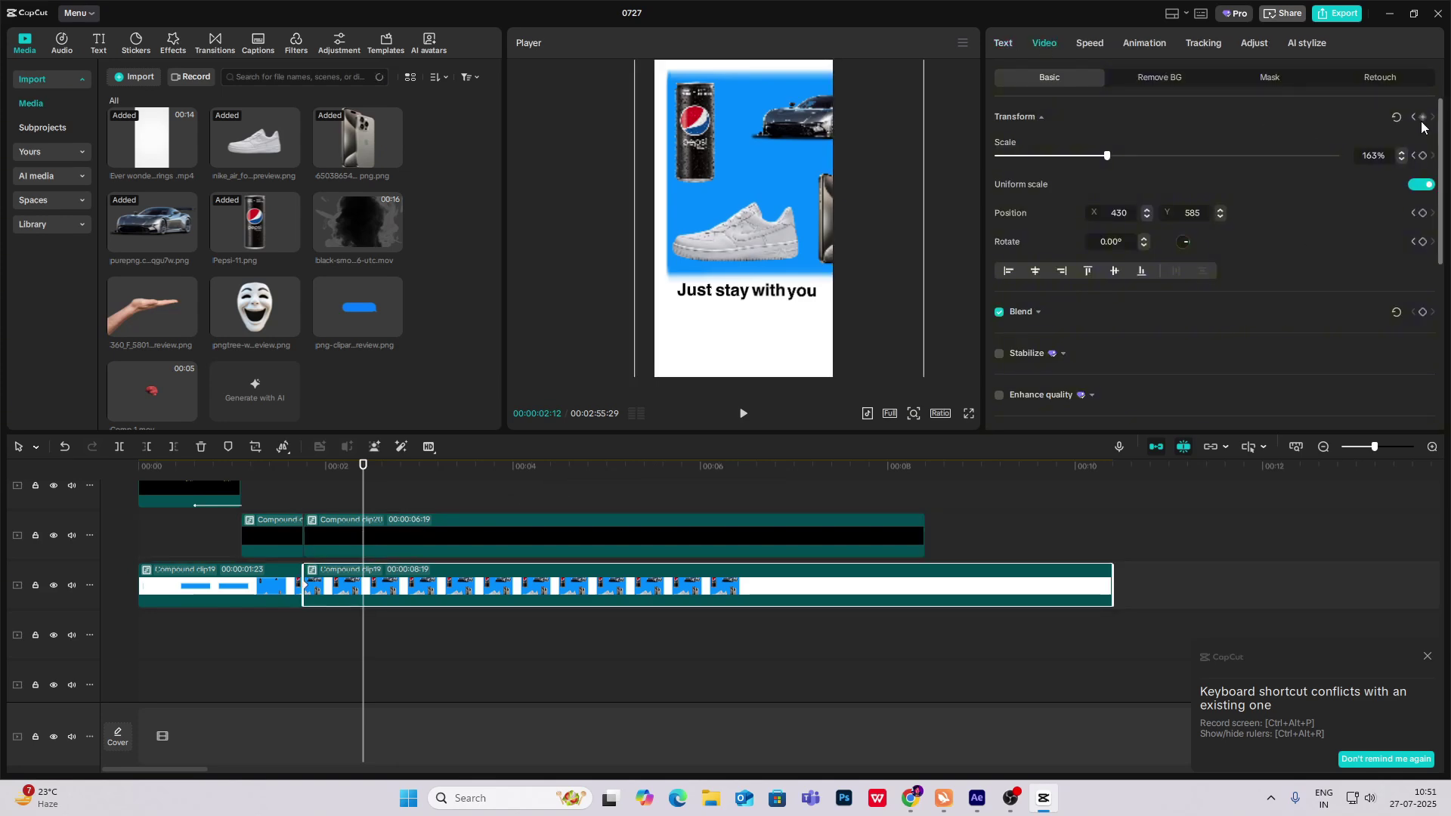
Step: Shift the panel and "Just stay with you" clips left together at 00:00:02:12, placing the text clip at about X -869, Y 9
left_click(524, 534, "ctrl")
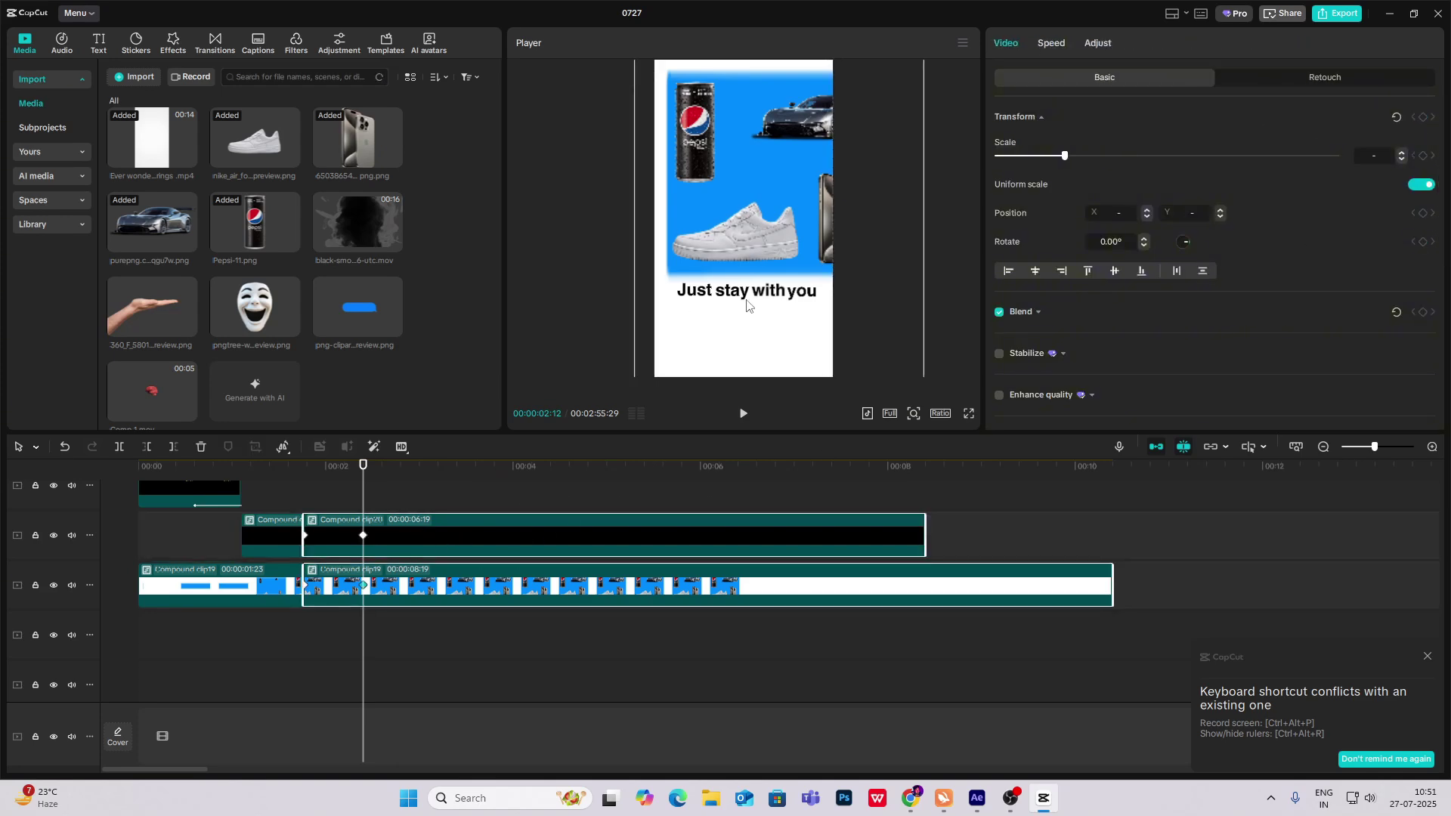
left_click_drag(747, 304, 675, 315)
left_click(340, 498)
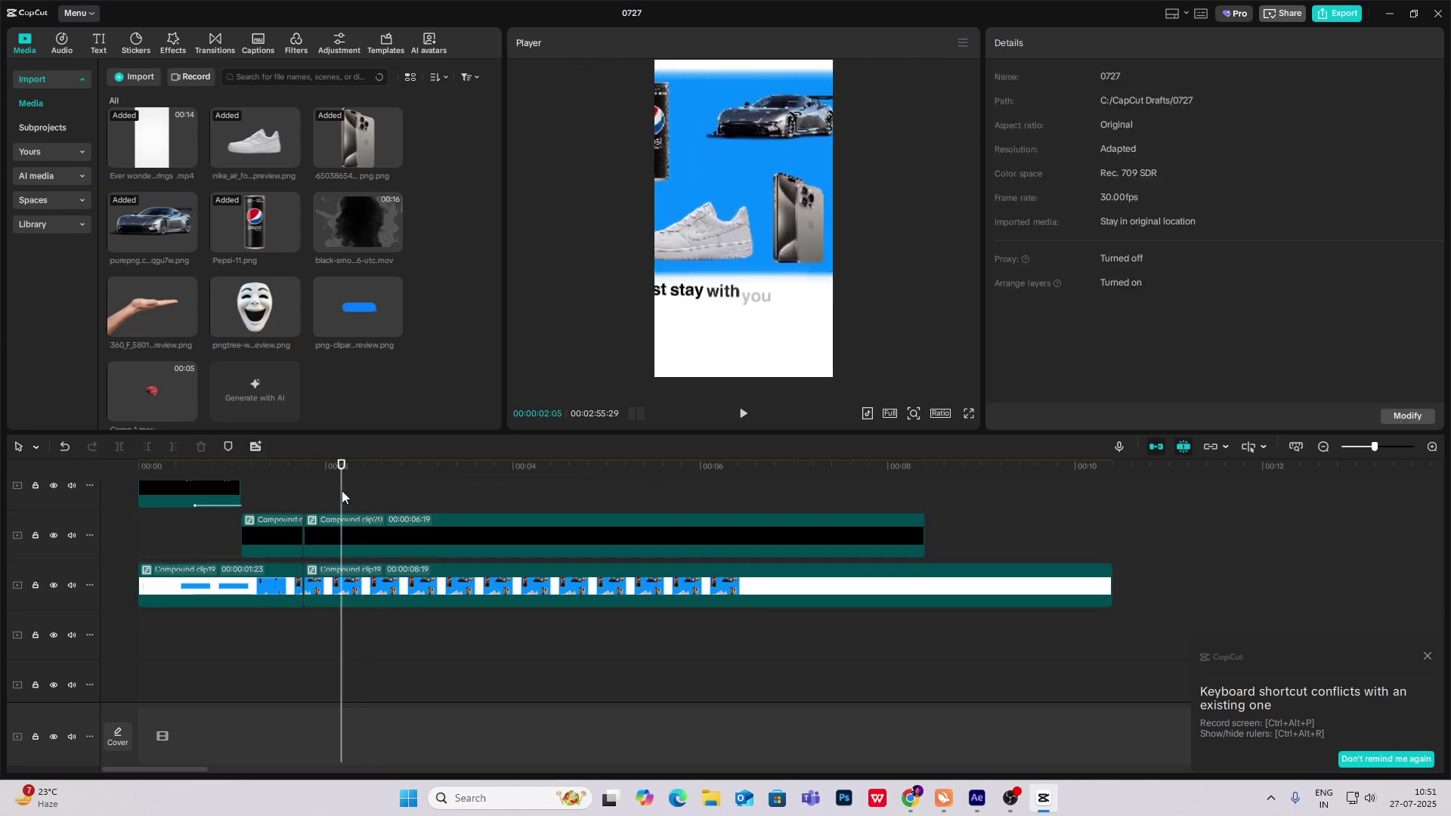
left_click_drag(340, 498, 371, 511)
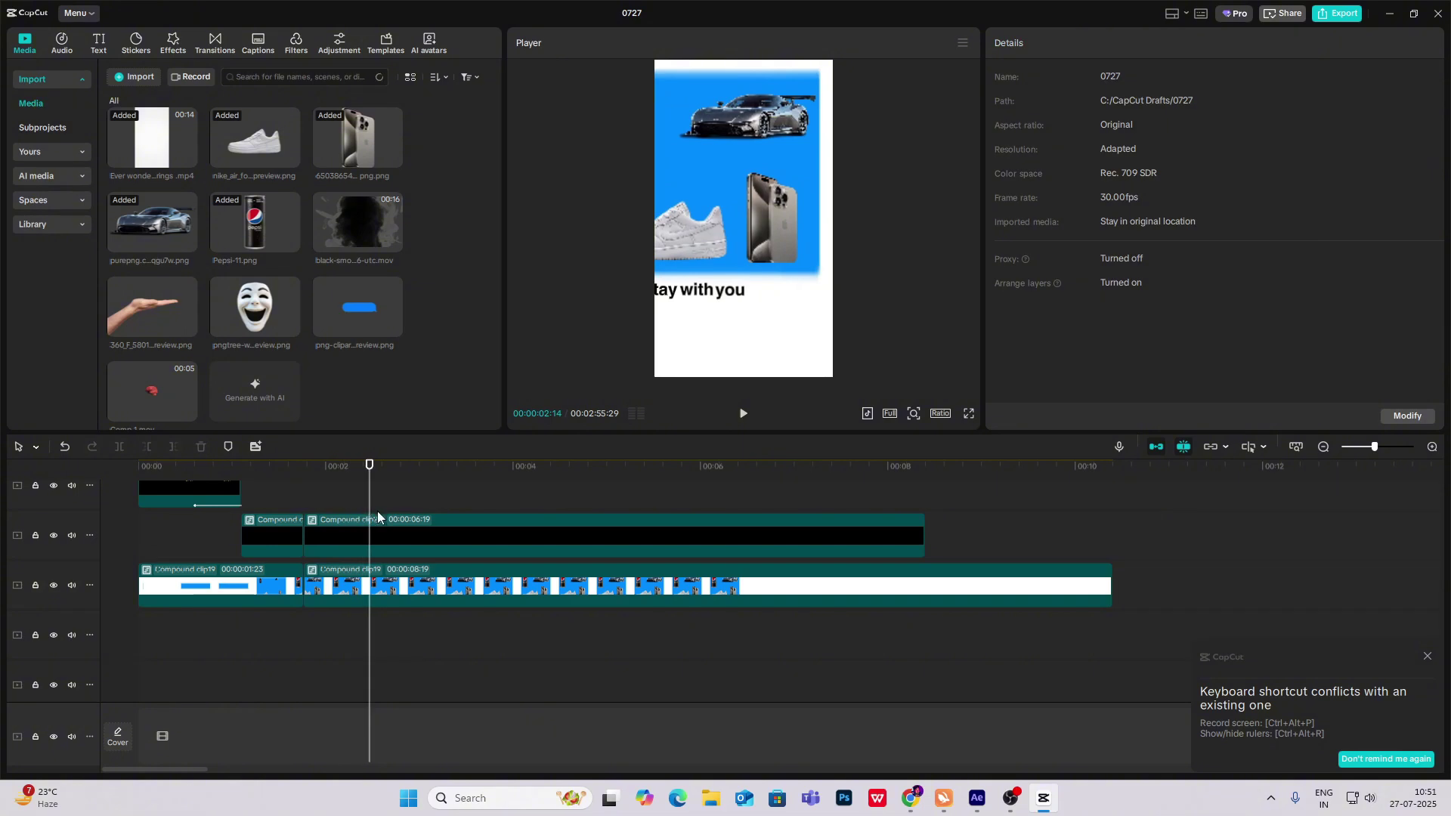
Step: Apply the Cubic Out preset curve to the X position keyframes of the "Just stay with you" clip
left_click(439, 548)
key("alt+k")
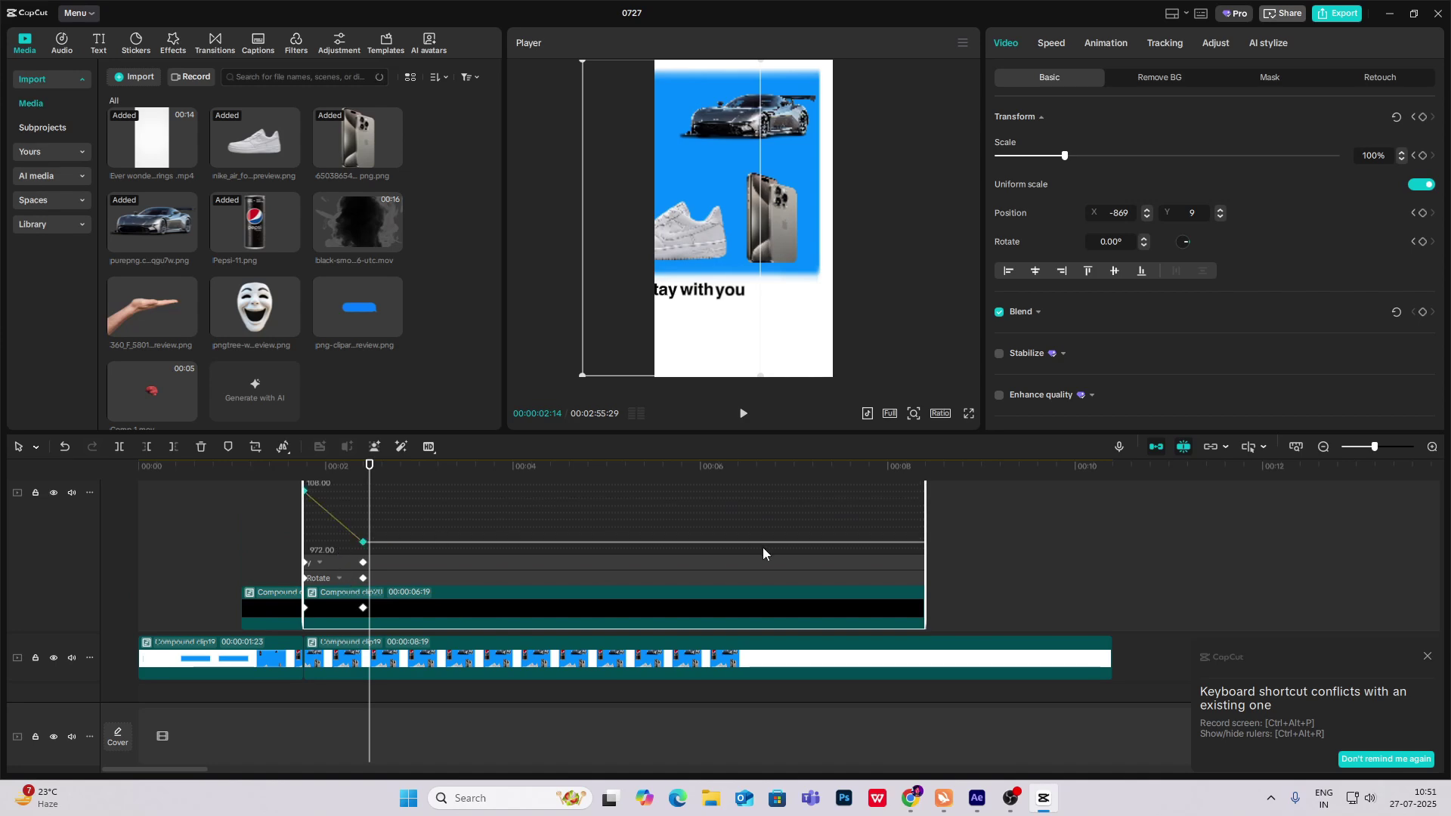
left_click(338, 547)
left_click(833, 542)
left_click(997, 657)
left_click(1131, 537)
left_click(343, 634)
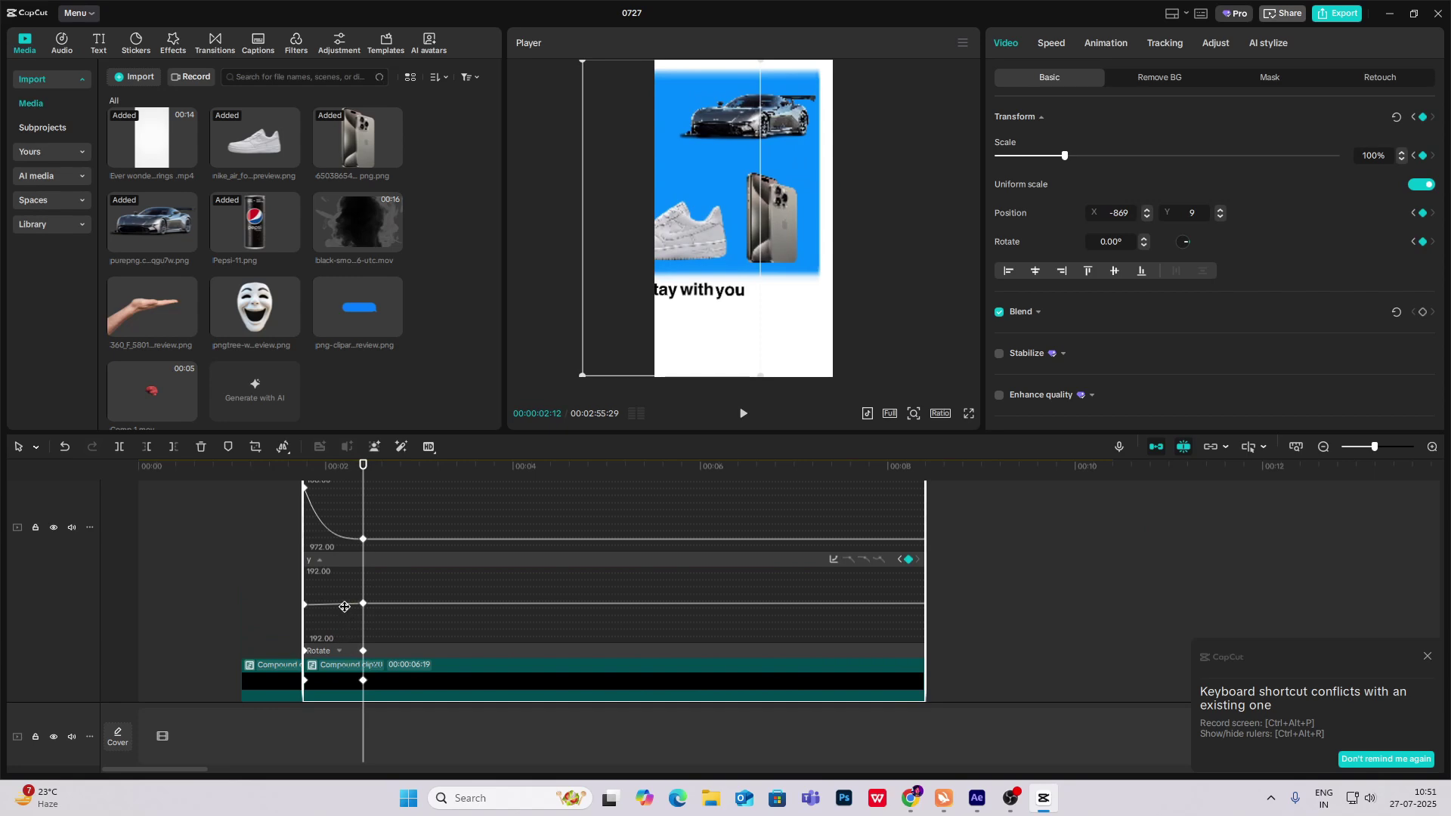
left_click(835, 559)
left_click(1134, 536)
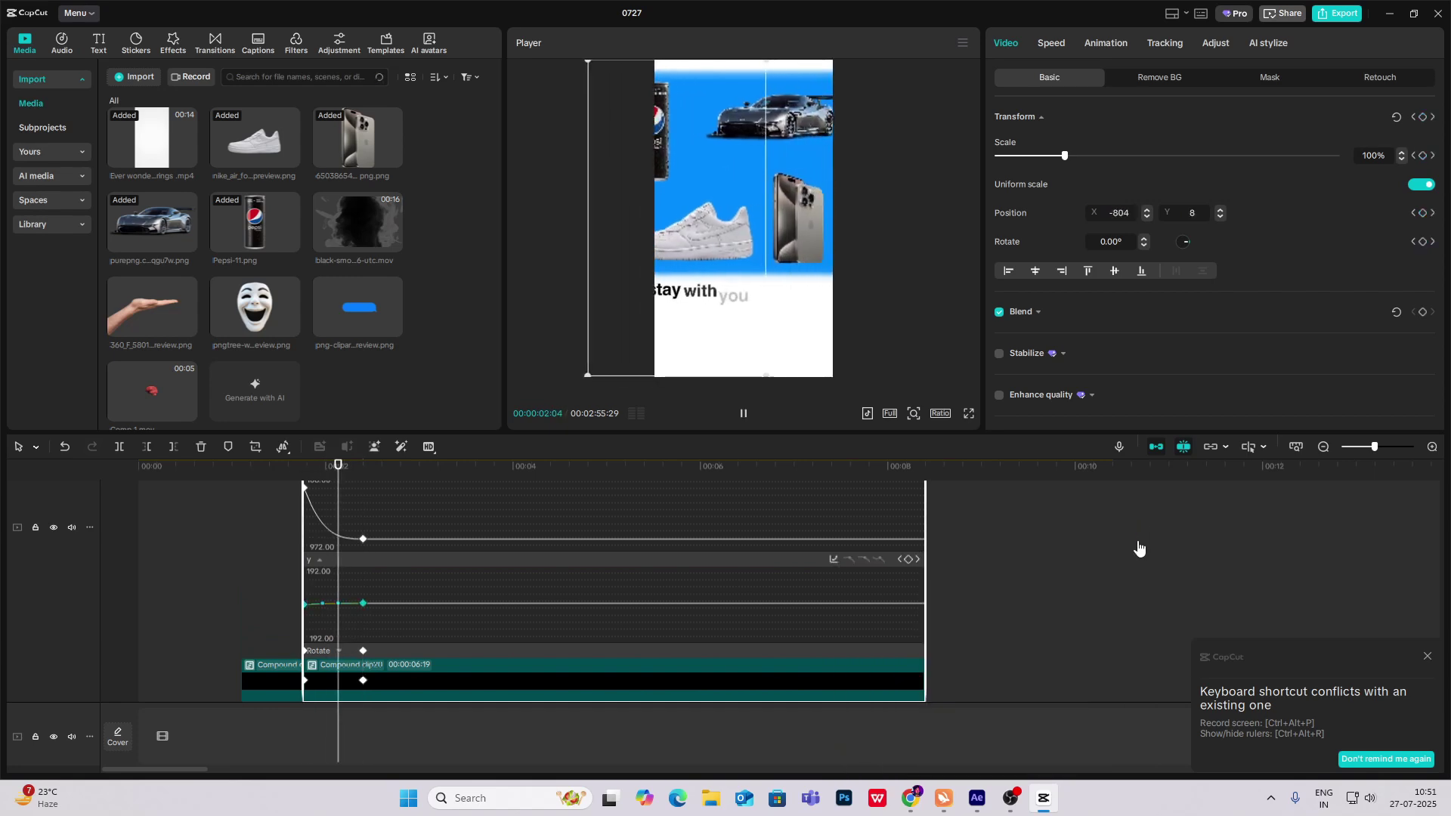
left_click(339, 650)
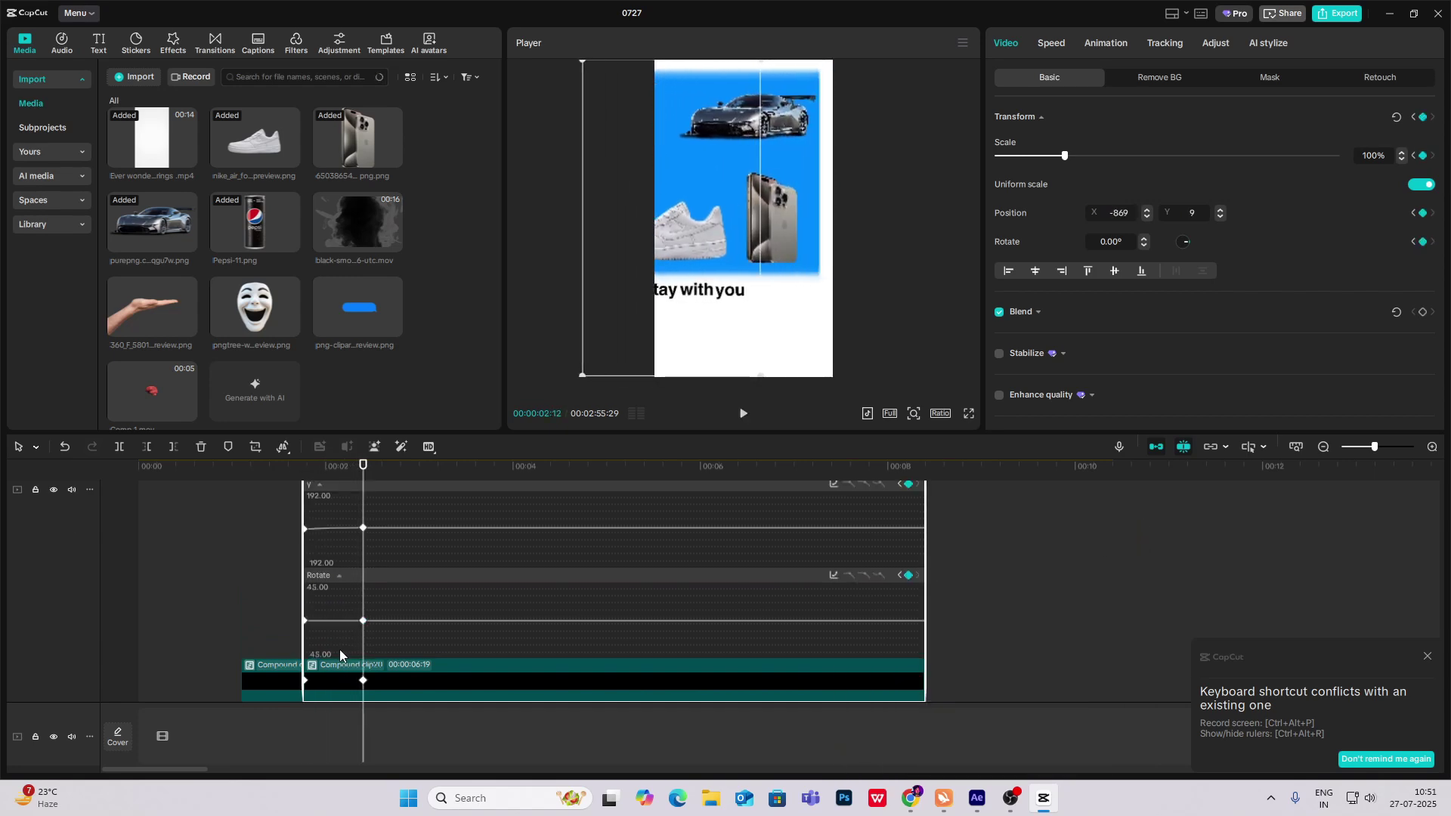
left_click(339, 650)
Step: Apply the Cubic Out preset curve to the X position keyframes of the panel's second clip
left_click(360, 645)
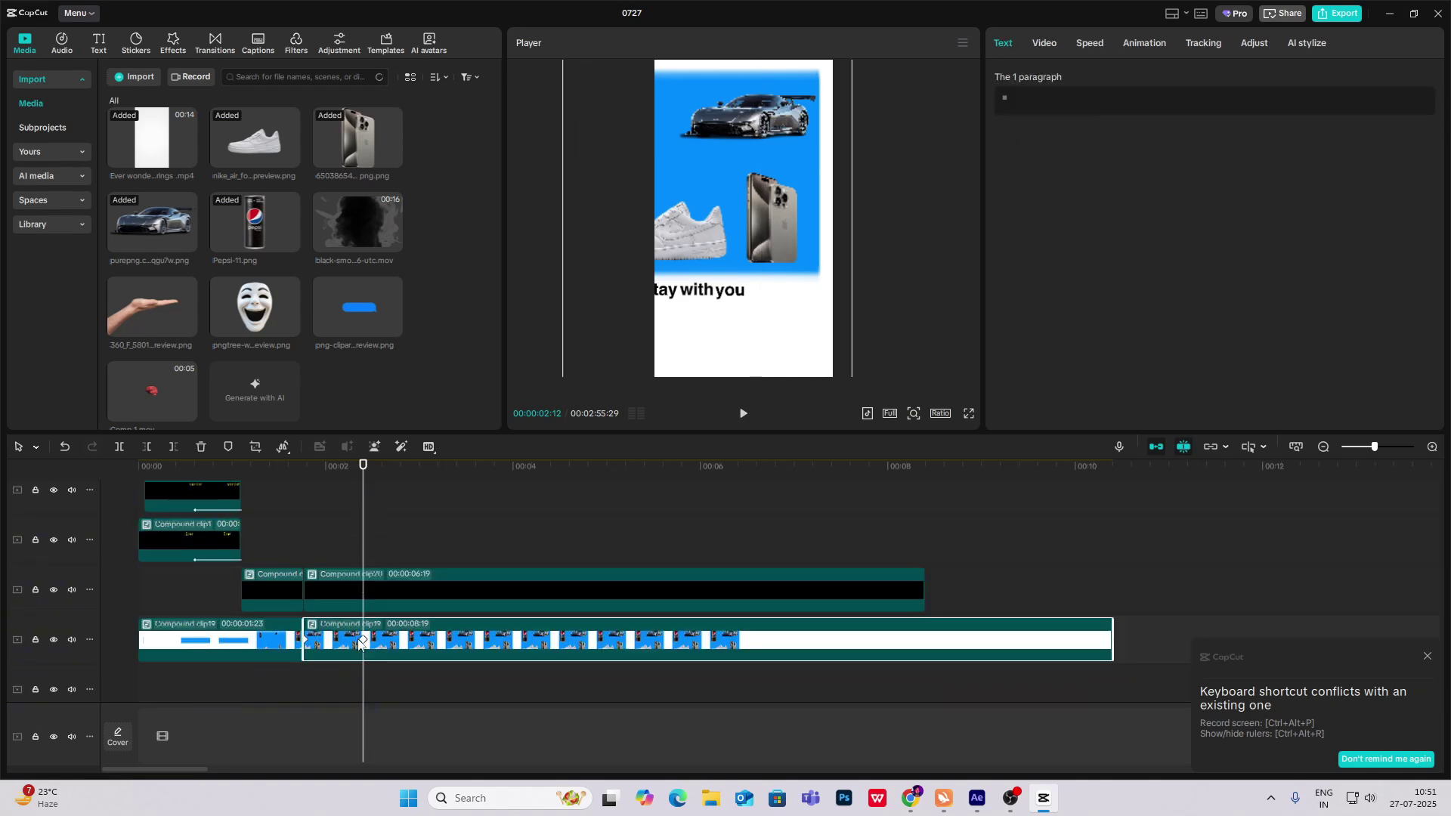
left_click(359, 643)
left_click(343, 669)
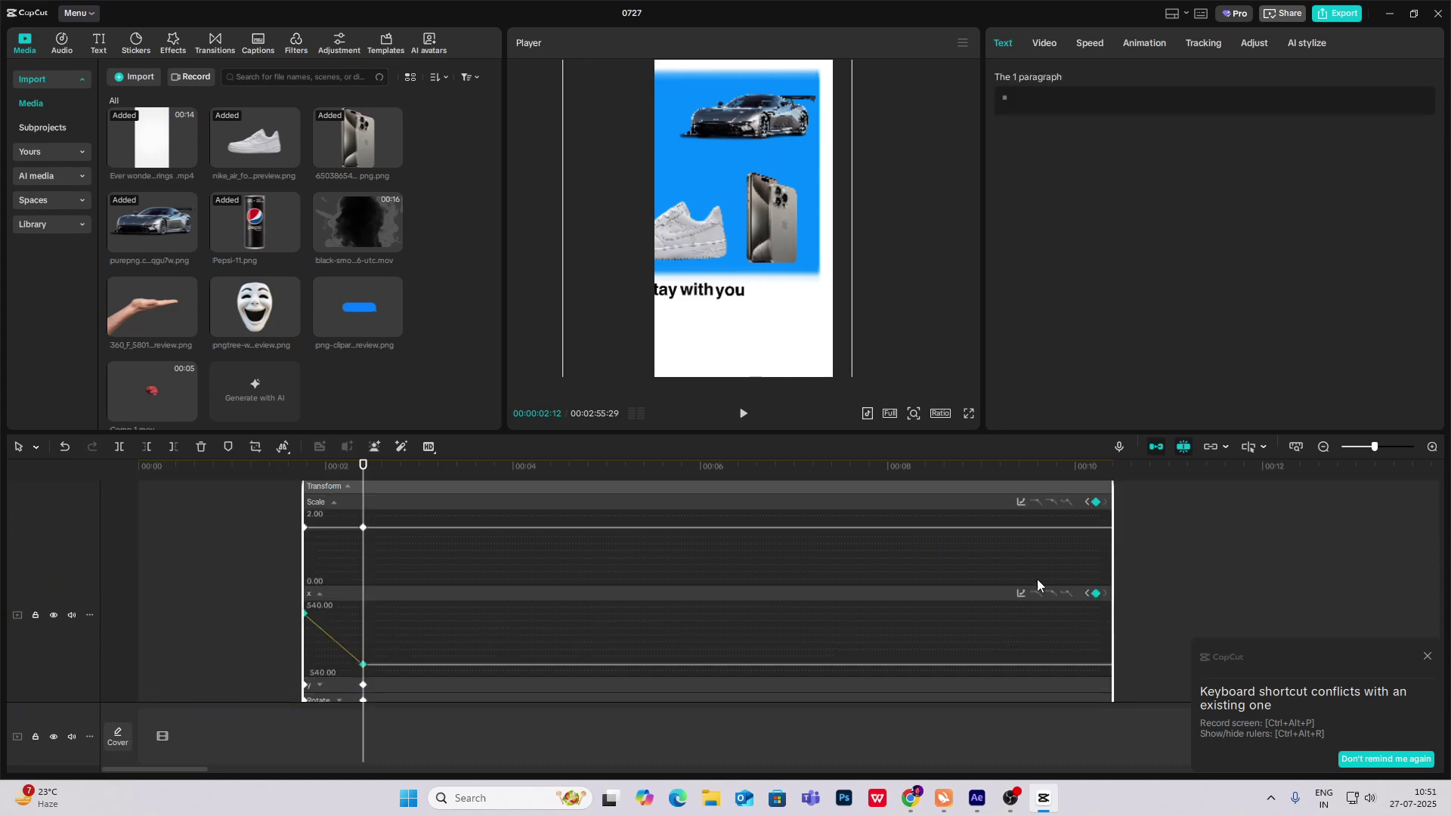
left_click(1022, 595)
left_click(1171, 672)
scroll(366, 688, "down", 1)
left_click(341, 665)
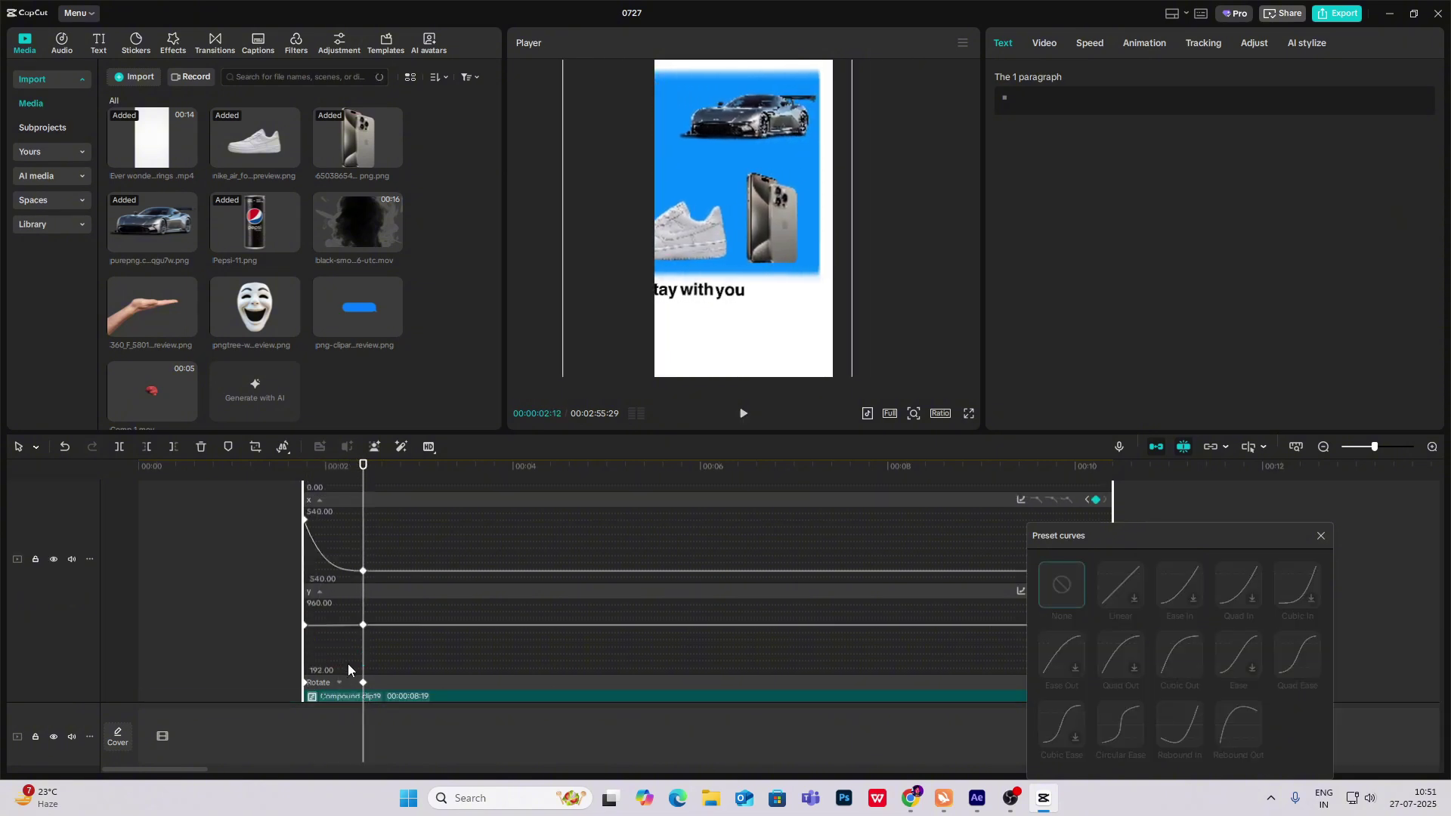
left_click(345, 679)
key("alt+k")
Step: Play the sequence from the start to check the eased leftward slide, and dismiss the preset curves
left_click(319, 608)
left_click_drag(314, 608, 299, 608)
key("space")
key("space")
left_click(119, 597)
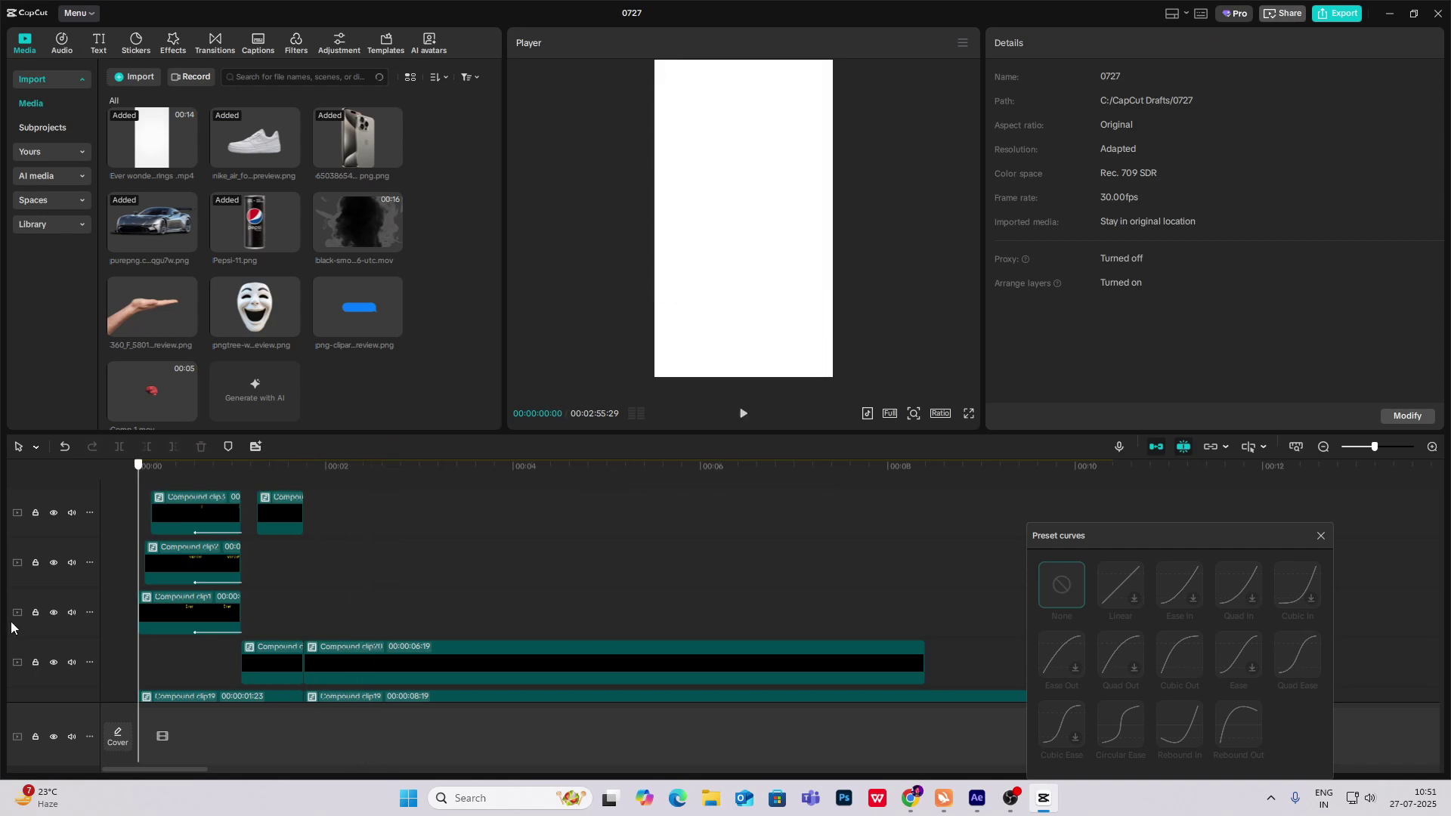
key("space")
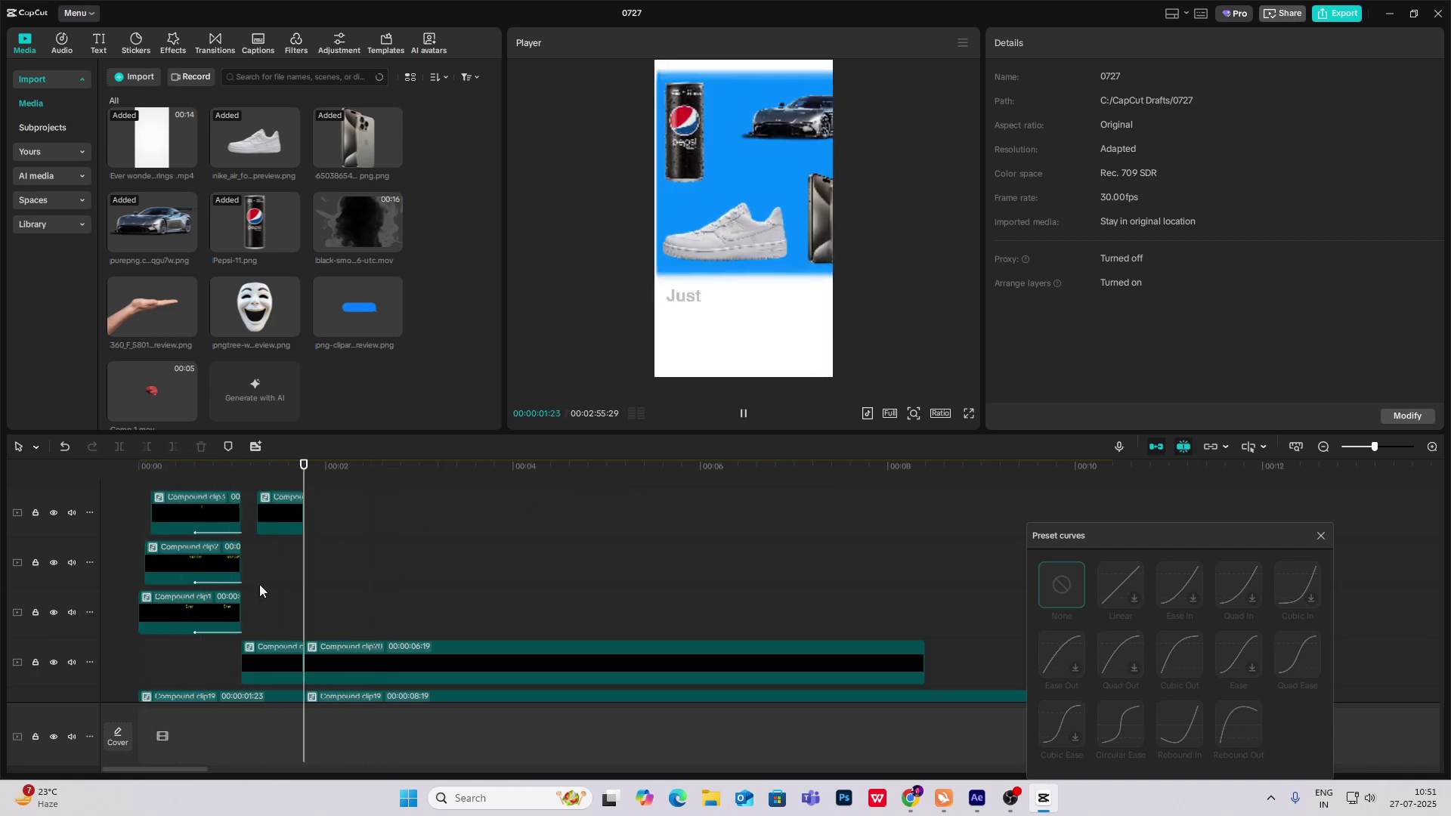
key("space")
left_click(1326, 537)
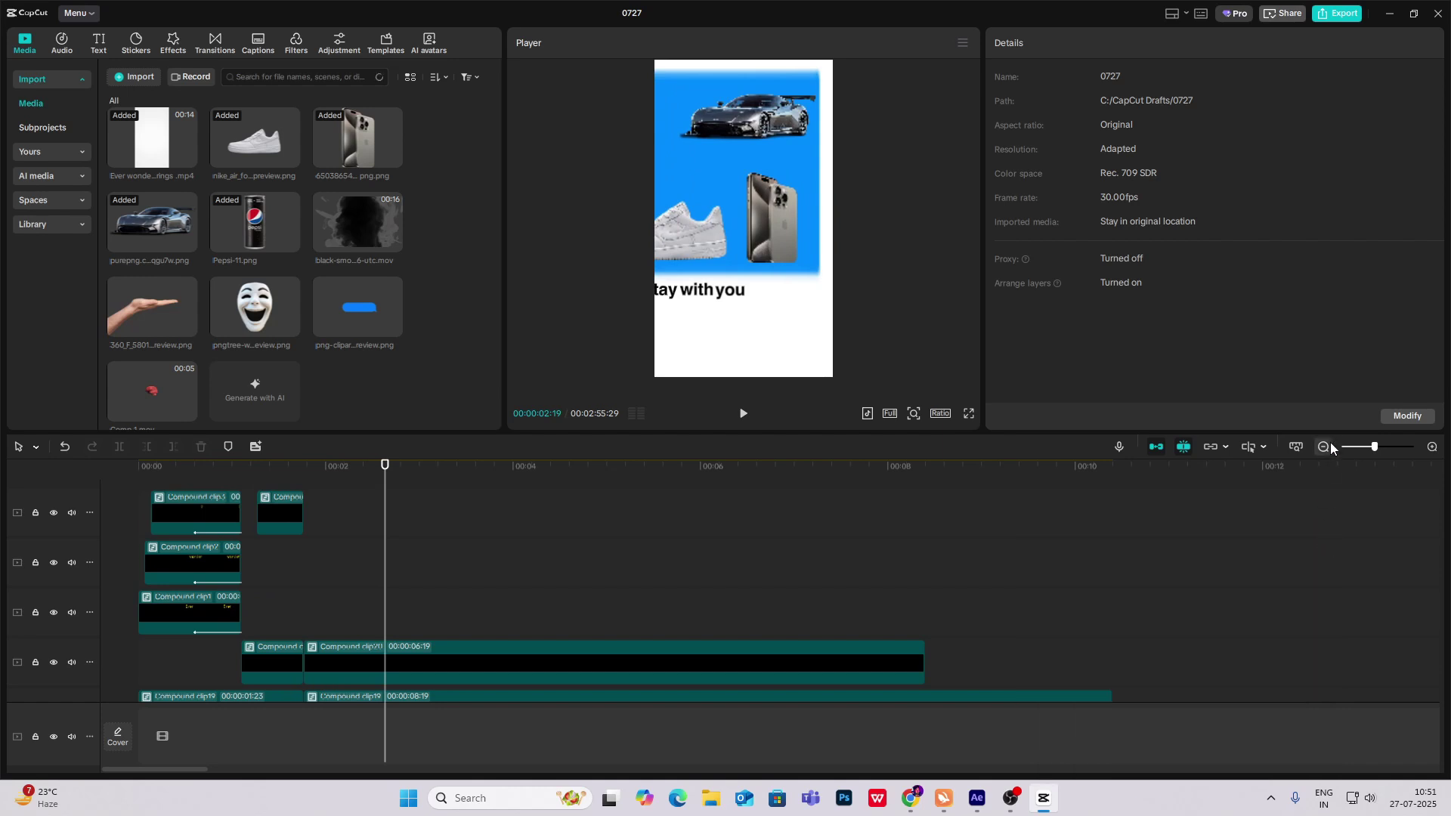
Step: Scrub through the reference video around 00:00:30 to study its "its not magic" scene
scroll(914, 520, "down", 3)
left_click_drag(754, 571, 840, 597)
scroll(420, 526, "up", 4)
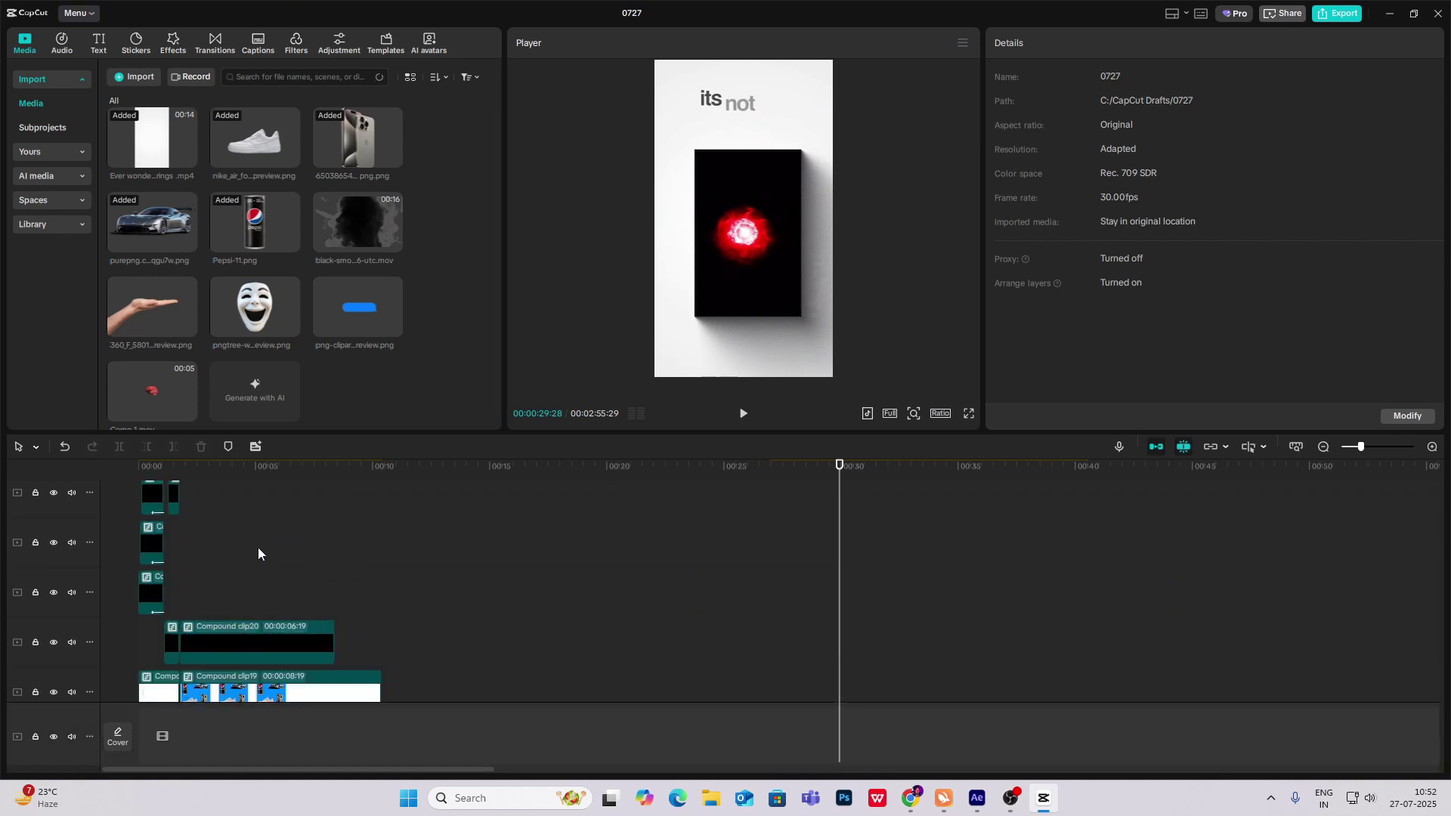
left_click(845, 543)
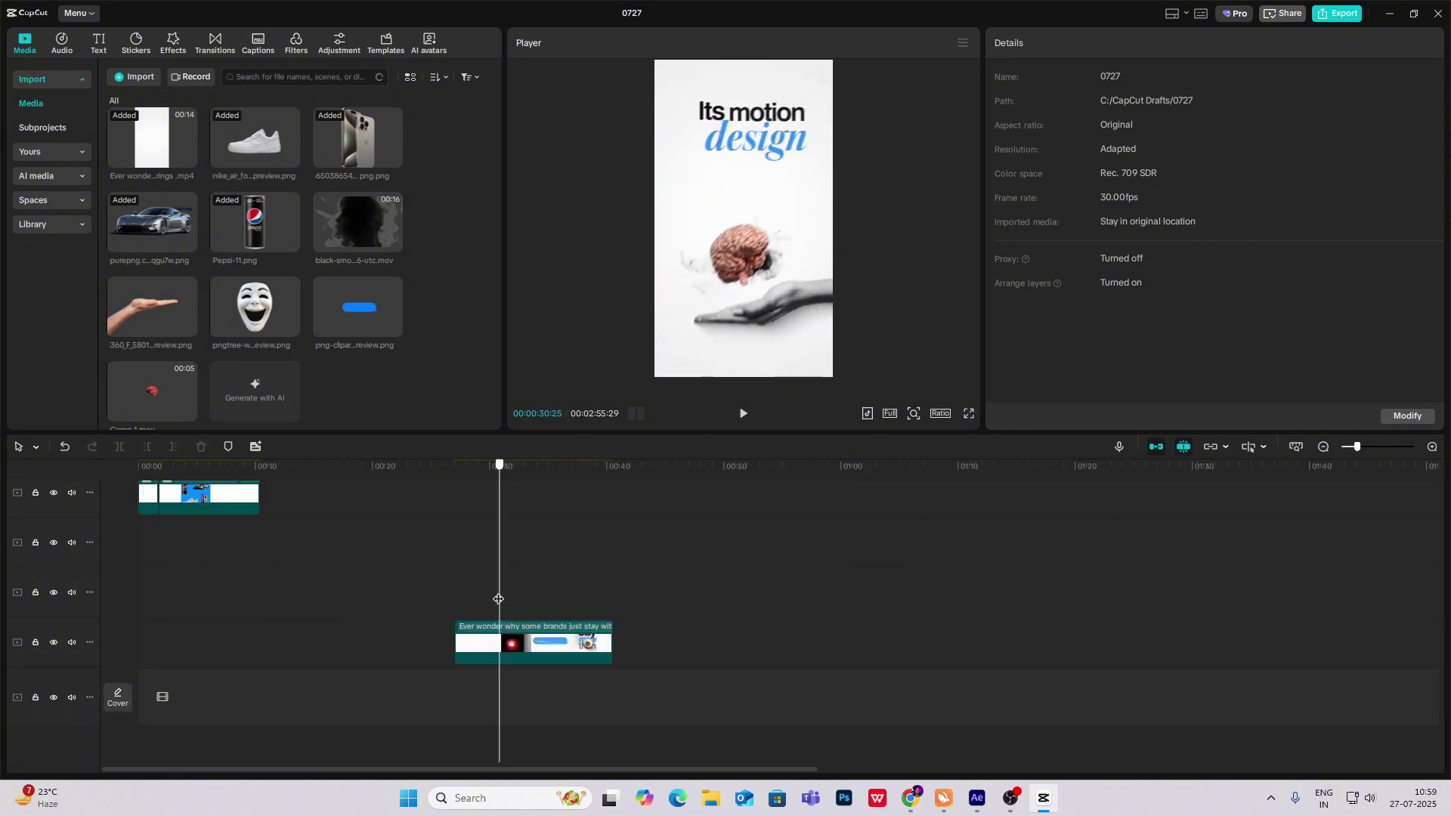
left_click_drag(502, 599, 492, 599)
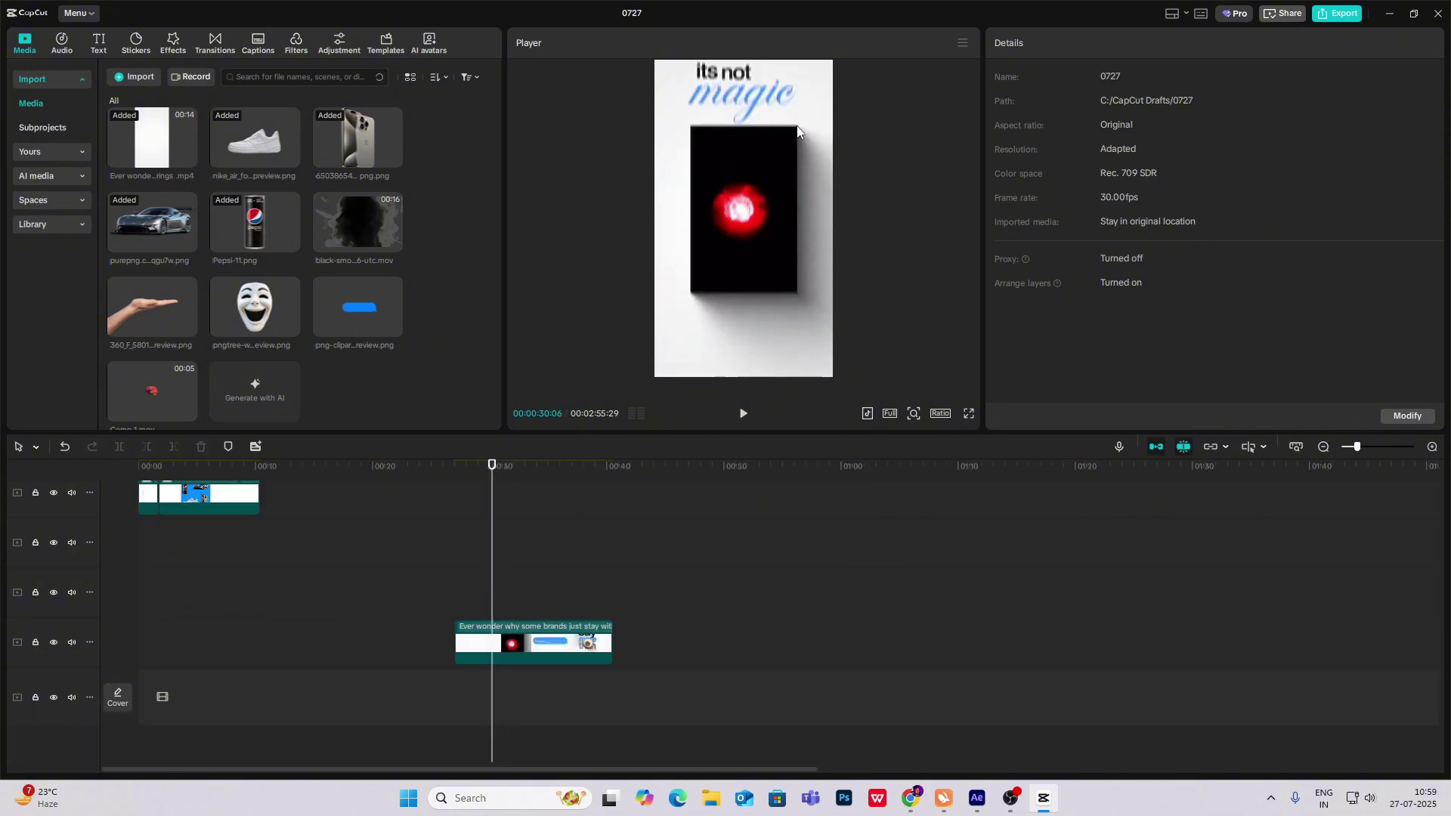
Step: Add another copy of the imported reference video to the timeline at 00:00:03:22
scroll(348, 506, "up", 2)
left_click_drag(160, 157, 189, 574)
left_click(165, 527)
left_click(182, 540)
left_click(216, 563)
Step: Separate the audio from the added reference copy and delete the resulting audio clip
right_click(216, 563)
left_click(271, 416)
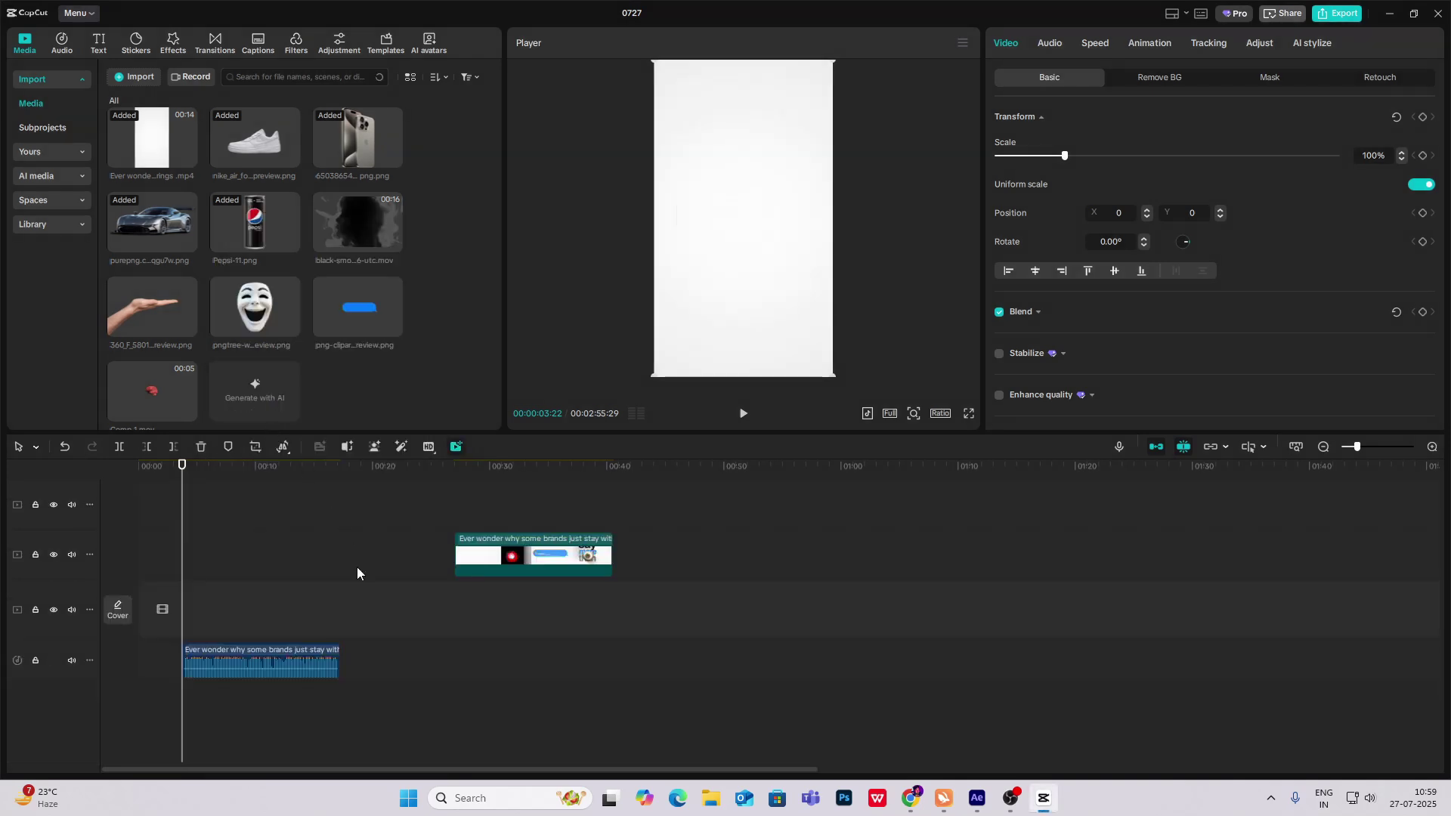
left_click(677, 535)
left_click(332, 664)
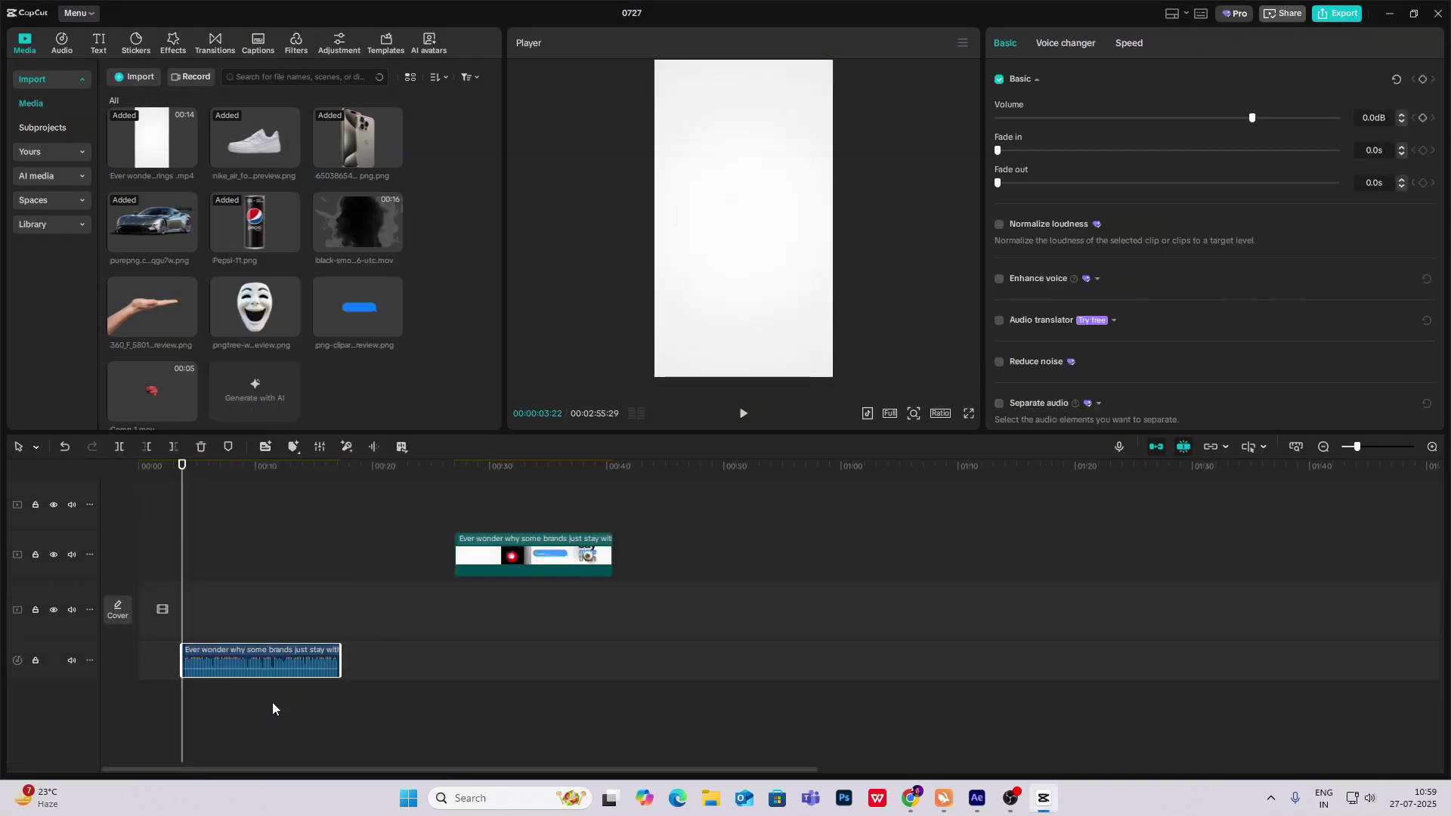
key("Delete")
Step: Move the original reference clip further along the timeline to about 00:00:46
left_click_drag(499, 635, 725, 578)
scroll(537, 578, "down", 4)
scroll(331, 610, "up", 4)
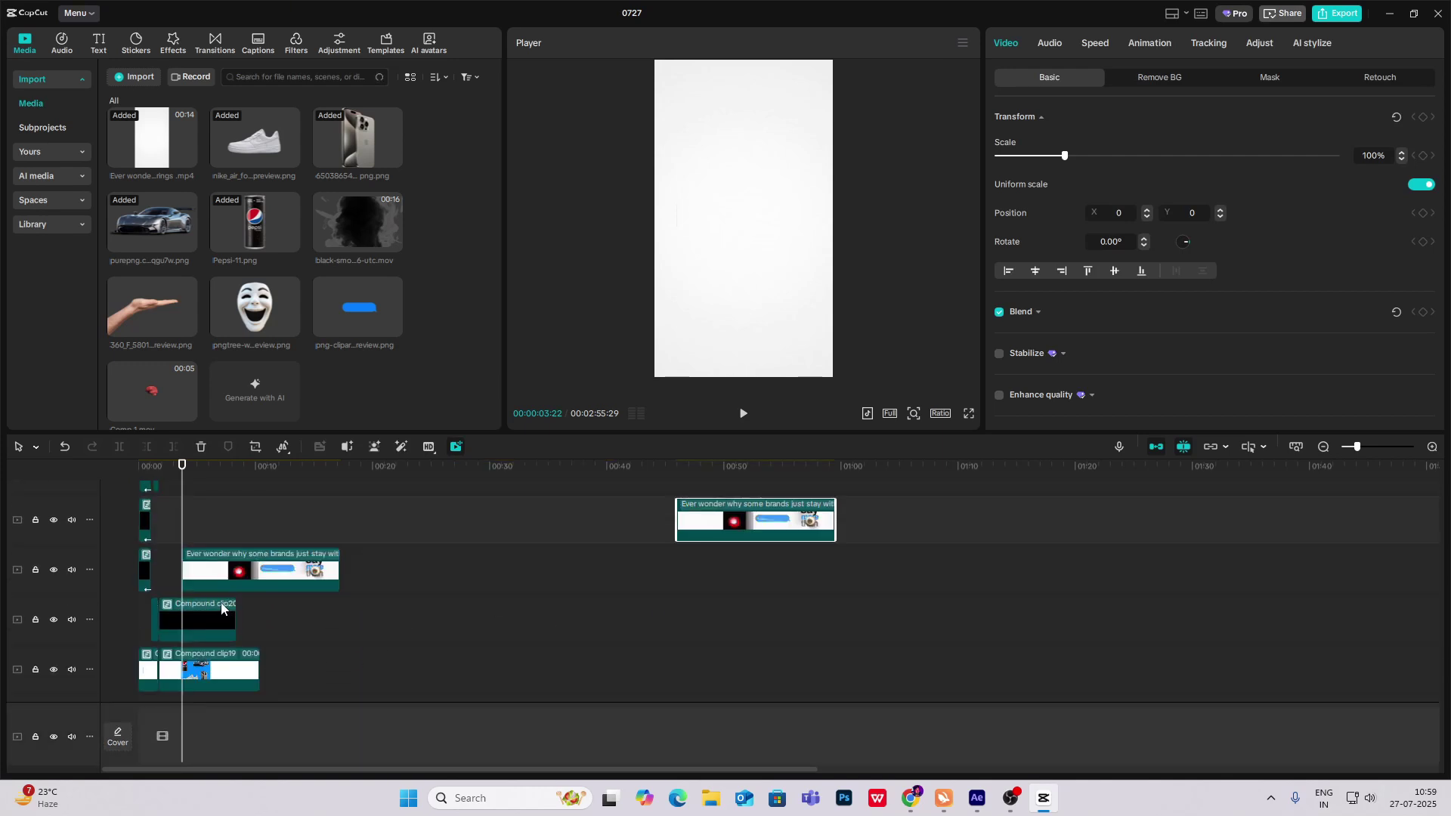
Step: Scale the added reference copy down to 37% and move it along the timeline to about 00:00:24
left_click(172, 577)
left_click_drag(171, 577, 223, 607)
left_click(241, 634)
left_click_drag(837, 63, 782, 225)
mouse_move(223, 569)
left_mouse_down()
mouse_move(181, 574)
mouse_move(224, 597)
left_mouse_up()
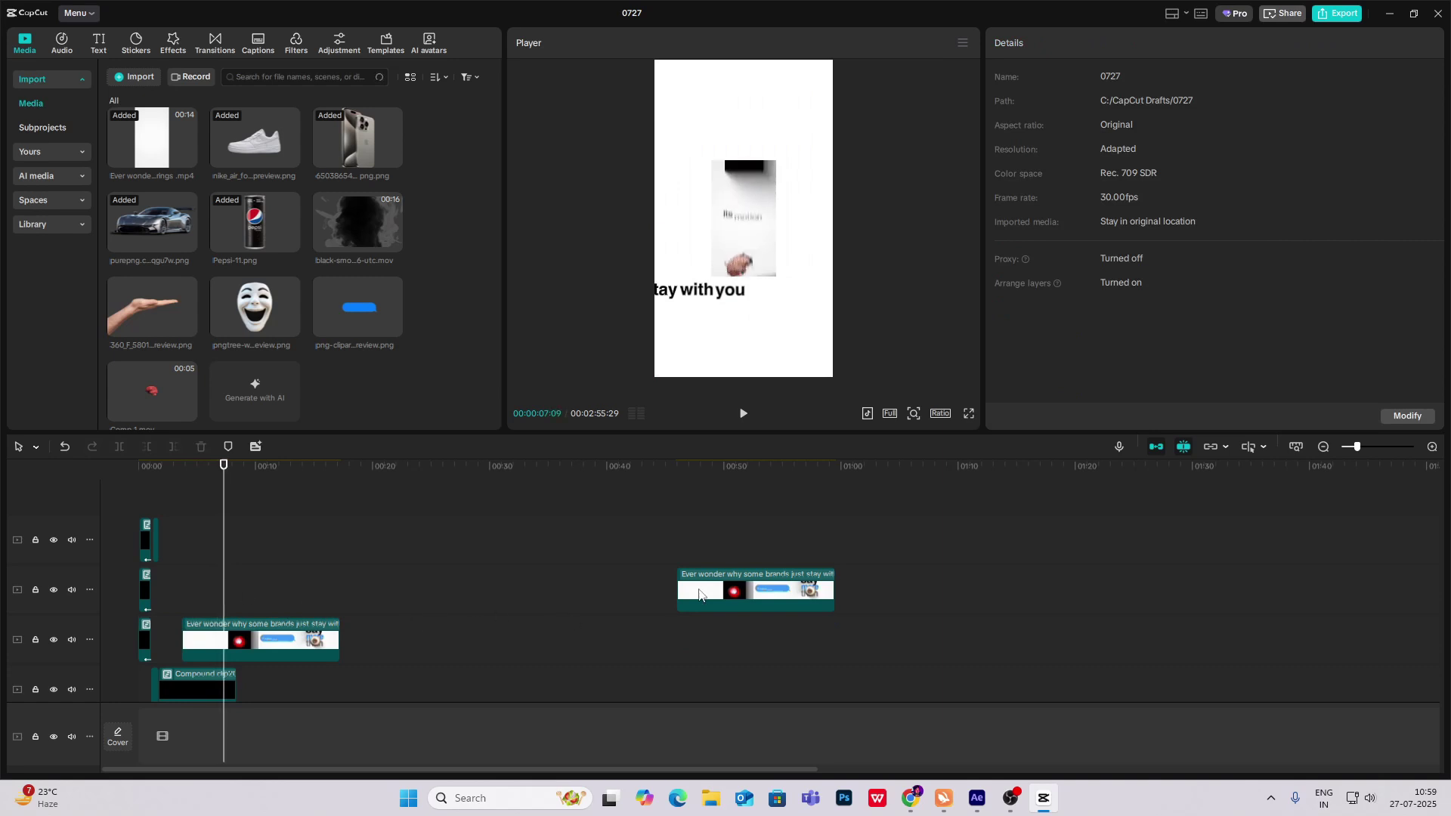
scroll(700, 544, "down", 1)
left_click_drag(698, 500, 442, 515)
Step: Split the "Just stay with you" and panel clips at 00:00:02:25 and delete their remaining parts
scroll(207, 520, "down", 2)
left_click_drag(178, 511, 188, 618)
key("ctrl+b")
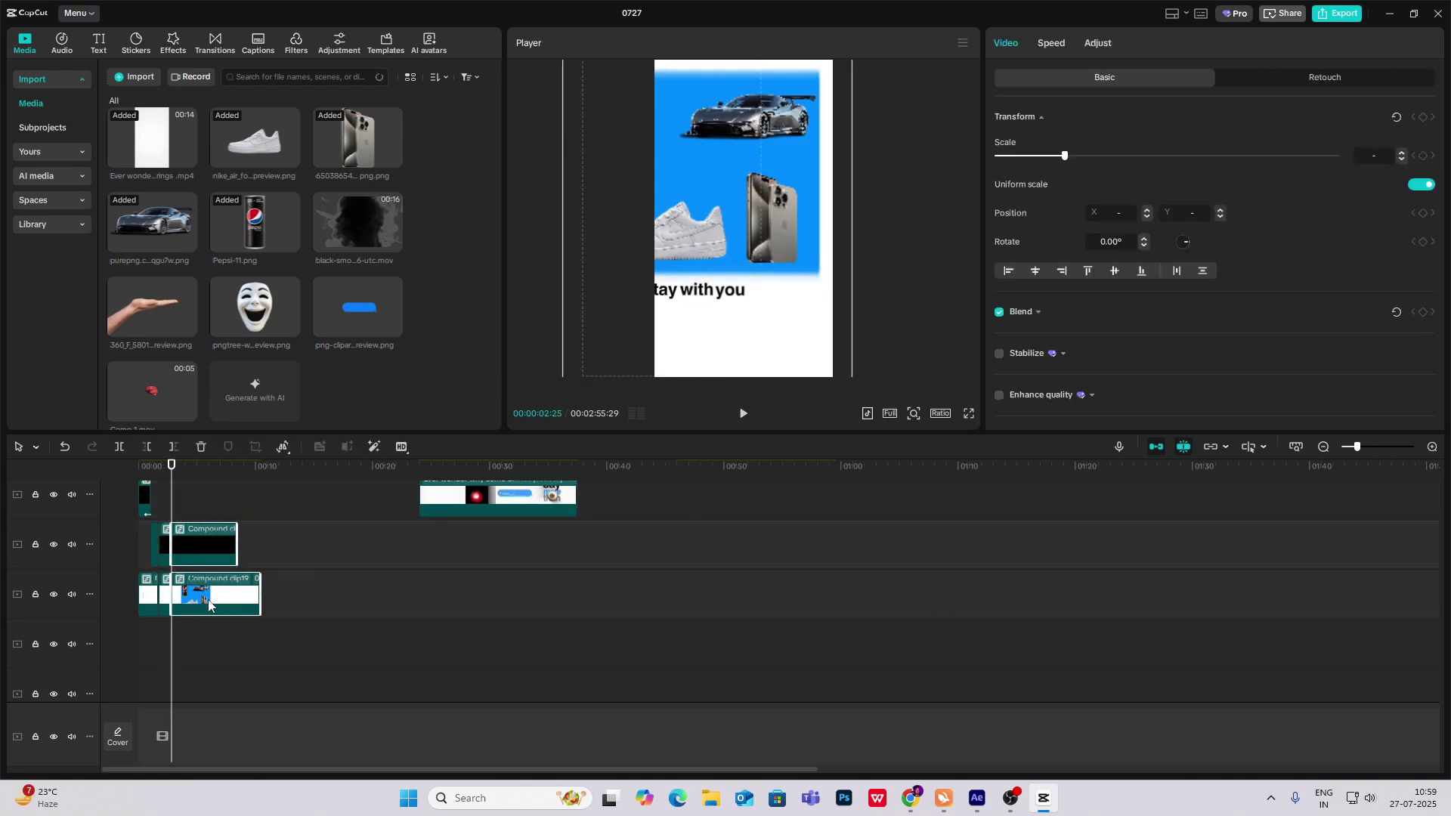
key("Delete")
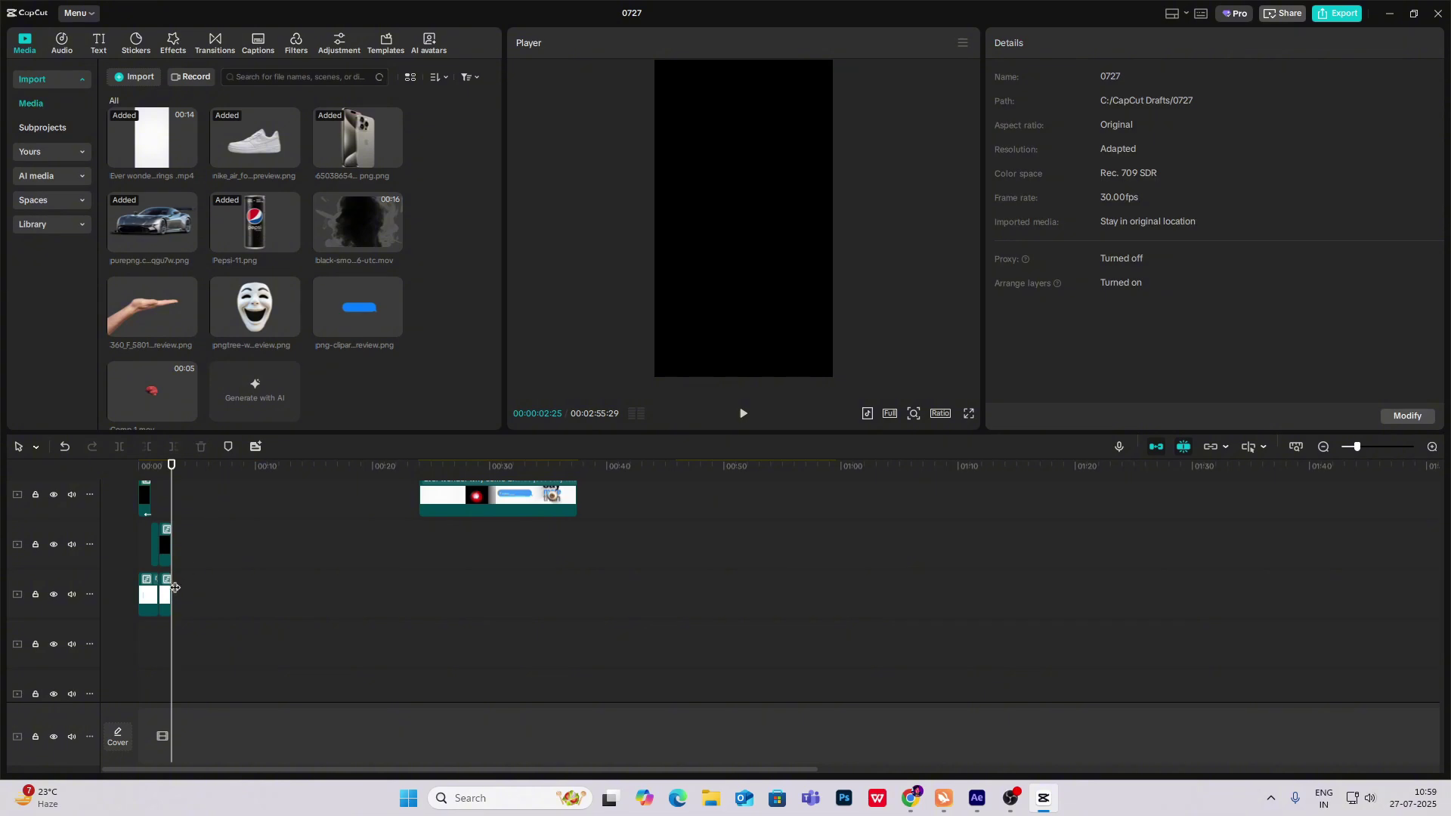
Step: Copy the white background text layer from inside the panel's compound clip and place it on the main timeline's lowest track after the panel clips
double_click(148, 585)
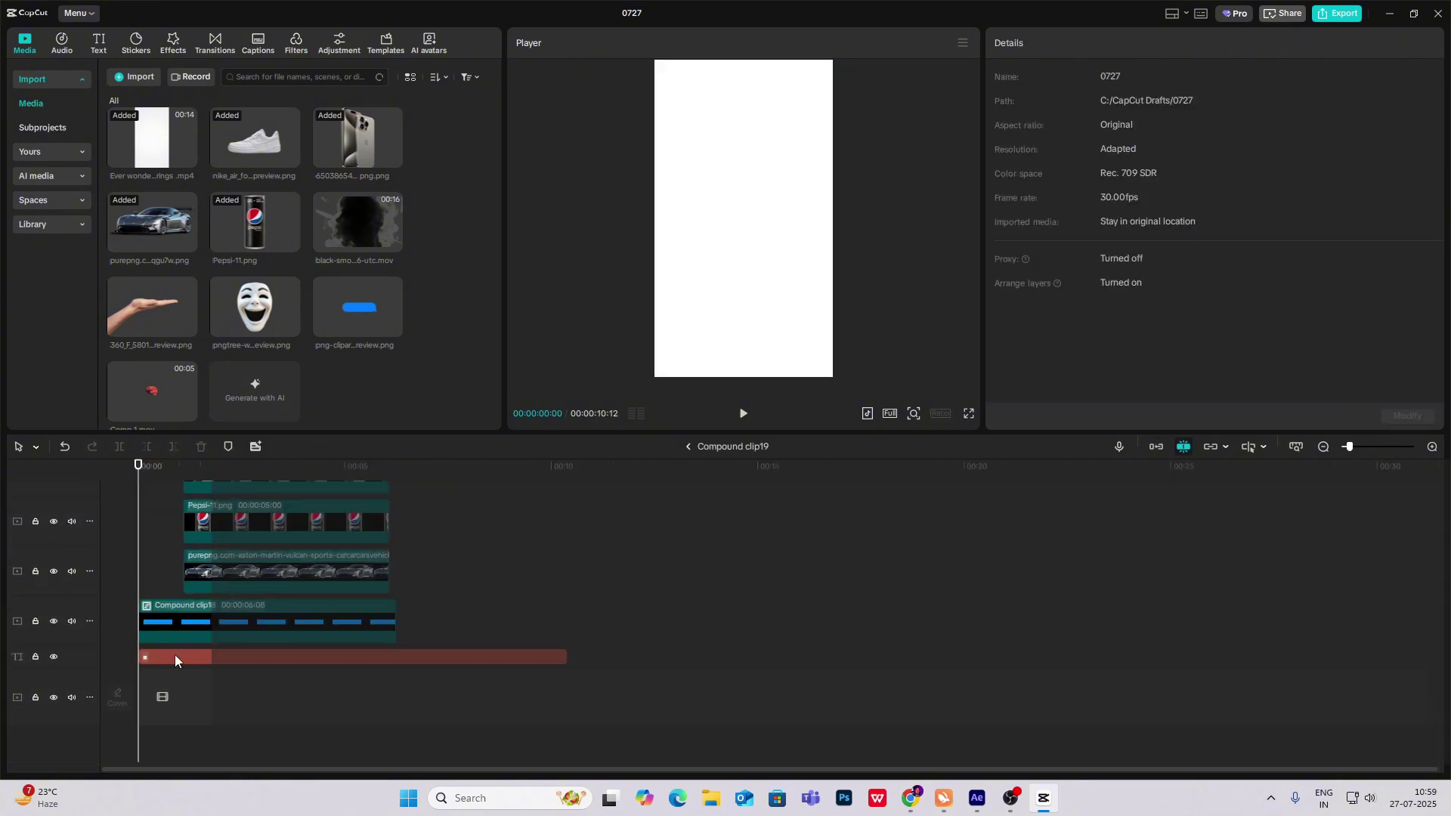
left_click(171, 661)
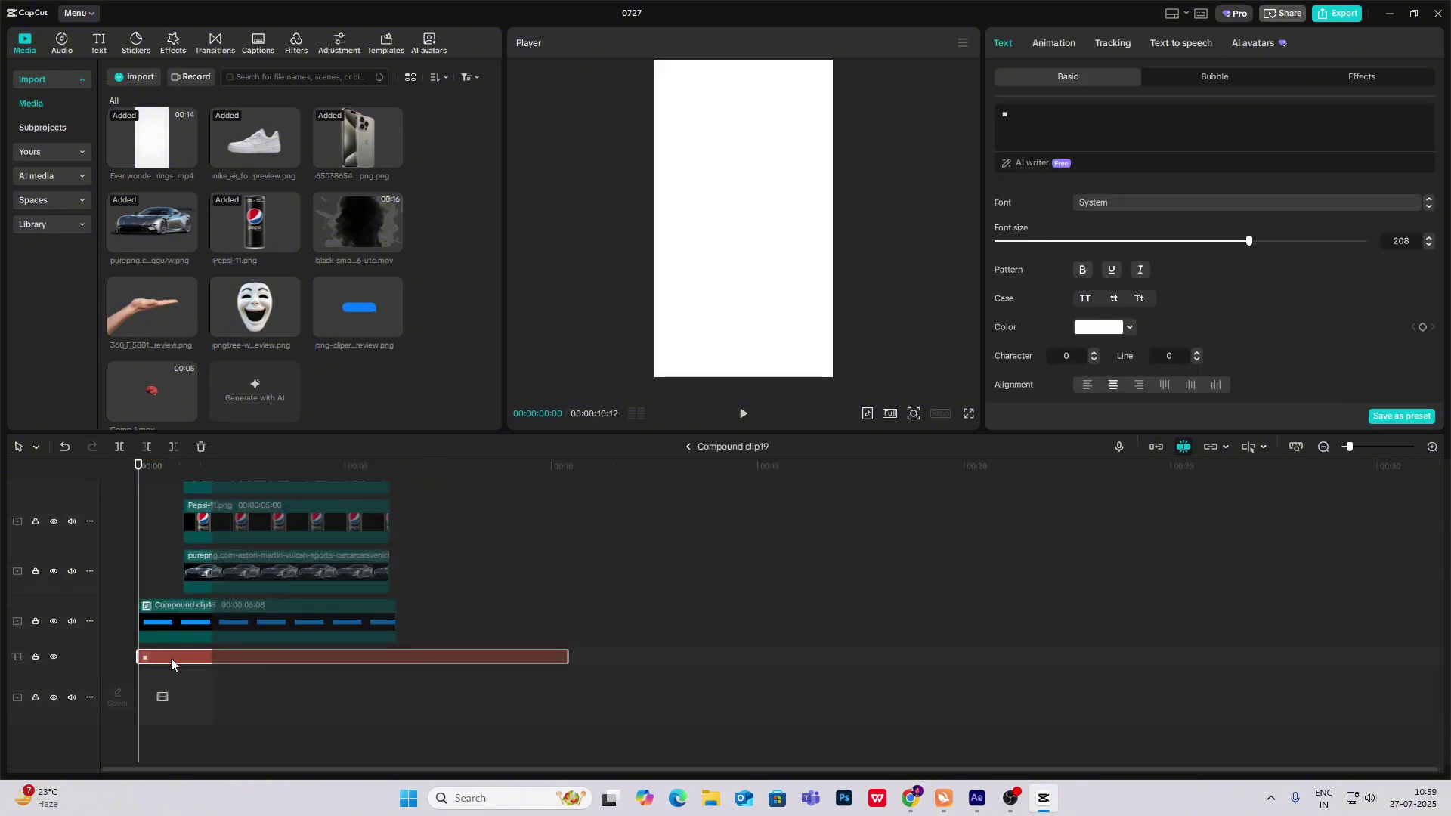
left_click(685, 447)
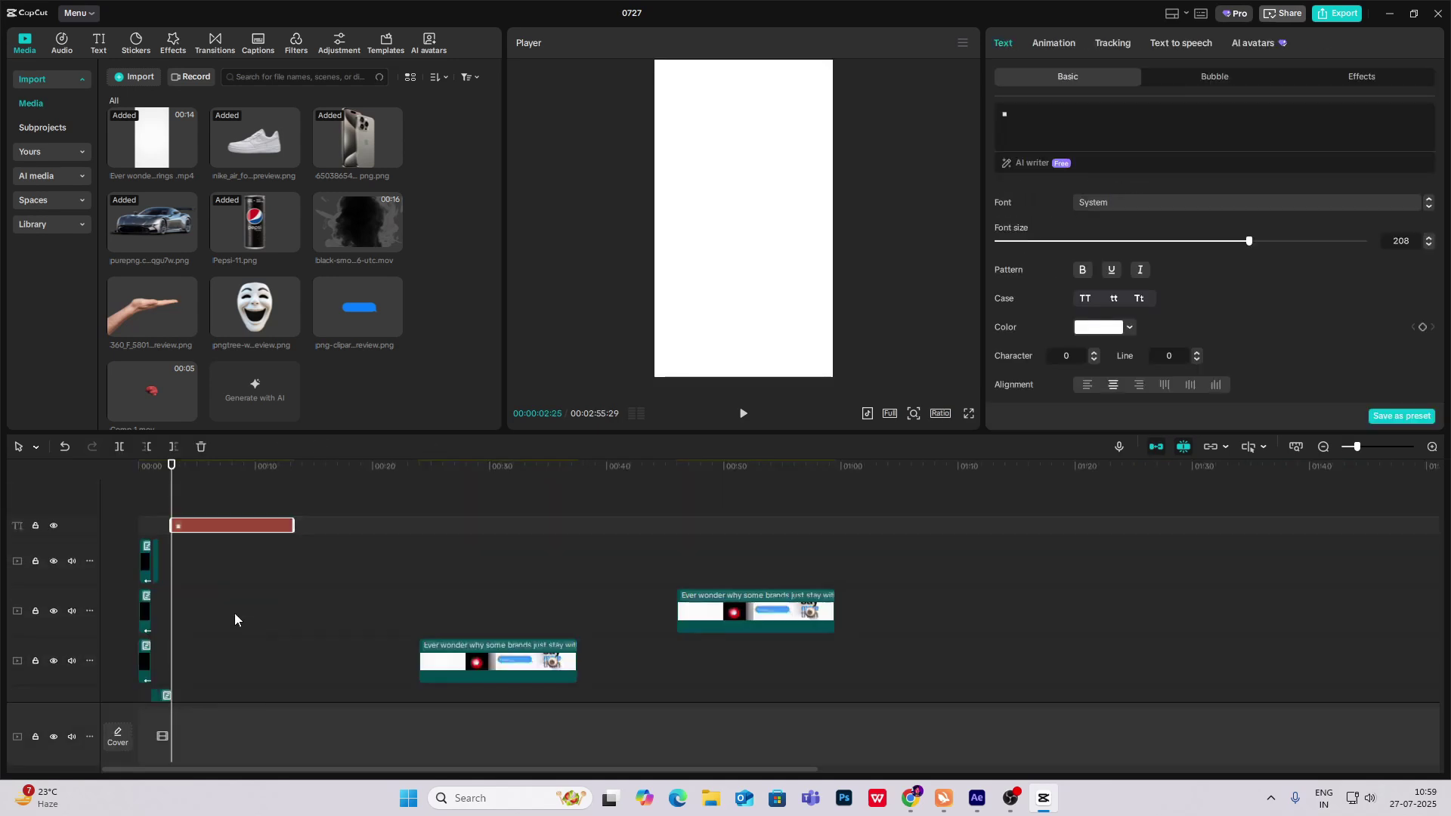
scroll(210, 677, "down", 1)
left_click_drag(229, 492, 230, 710)
left_click_drag(232, 644, 233, 615)
Step: Move the reduced reference copy to 00:00:02:14 and trim away its opening part, keeping only the ending
left_click_drag(1345, 548, 358, 600)
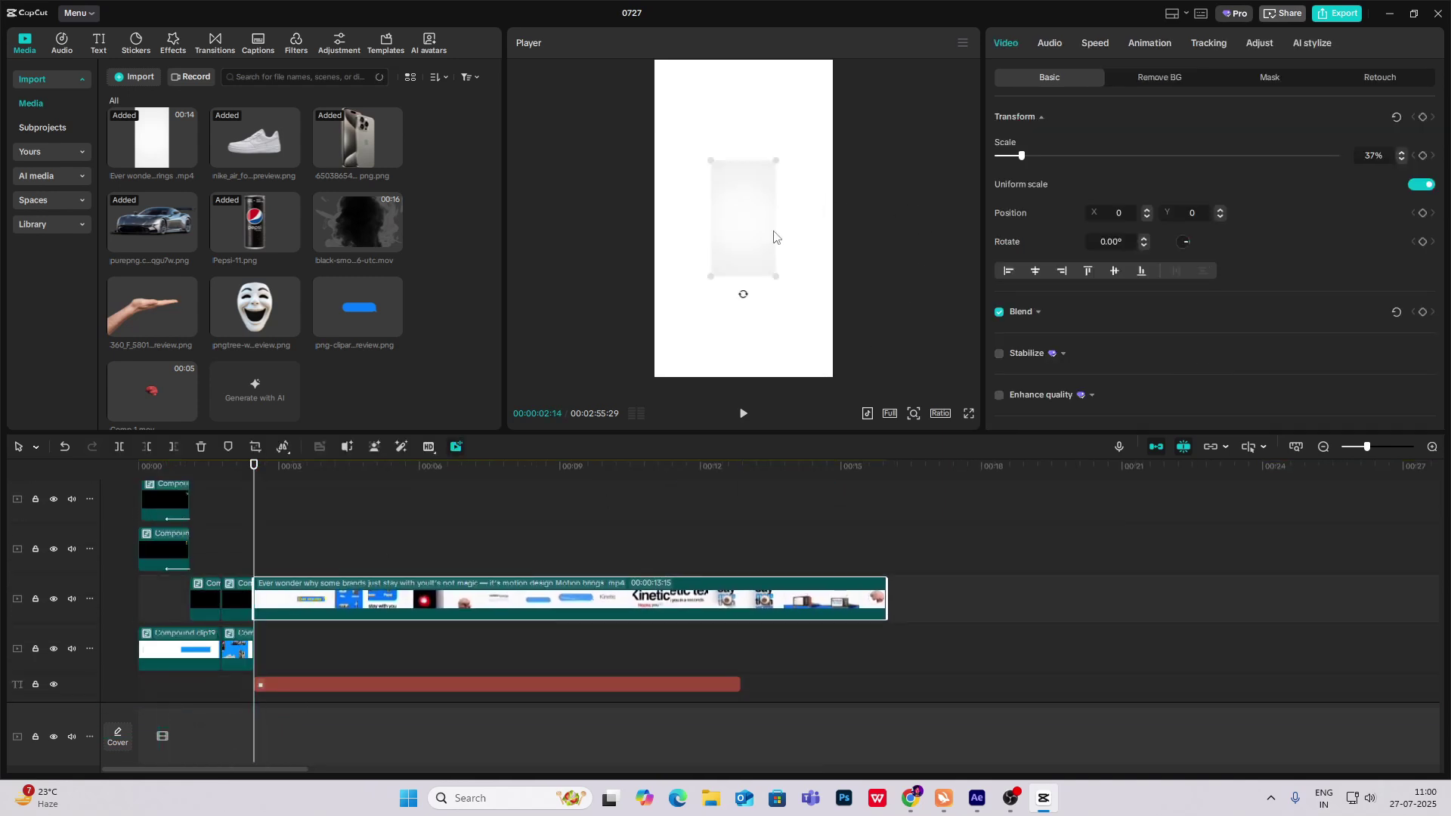
left_click_drag(256, 523, 759, 535)
mouse_move(254, 600)
left_mouse_down()
mouse_move(745, 600)
mouse_move(259, 601)
left_mouse_up()
left_click(251, 563)
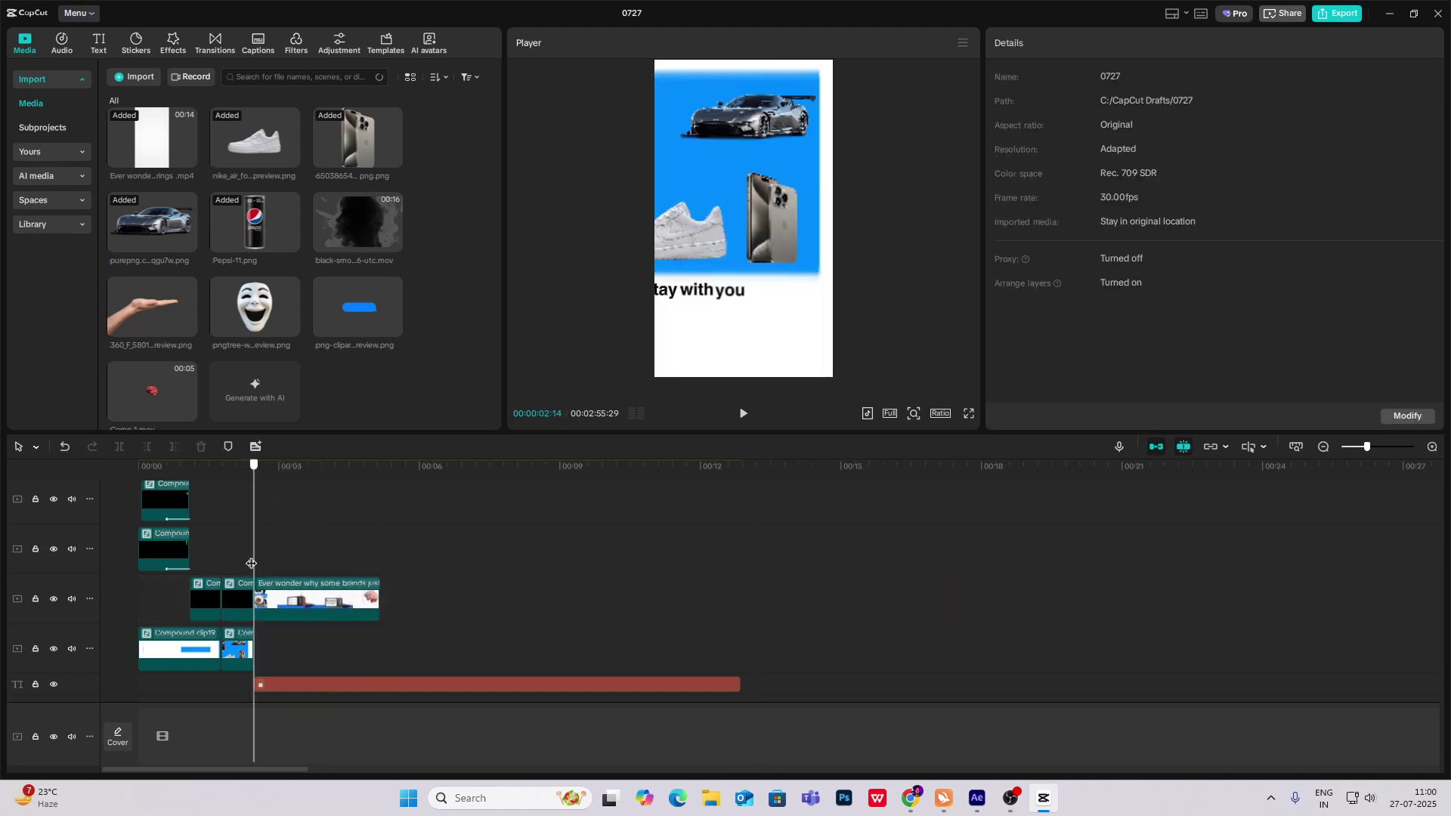
Step: Scale the trimmed reference ending clip to 63% and move the "its not magic" compound clips to start around 00:00:02:14 above it
left_click(309, 591)
left_click_drag(808, 147, 839, 129)
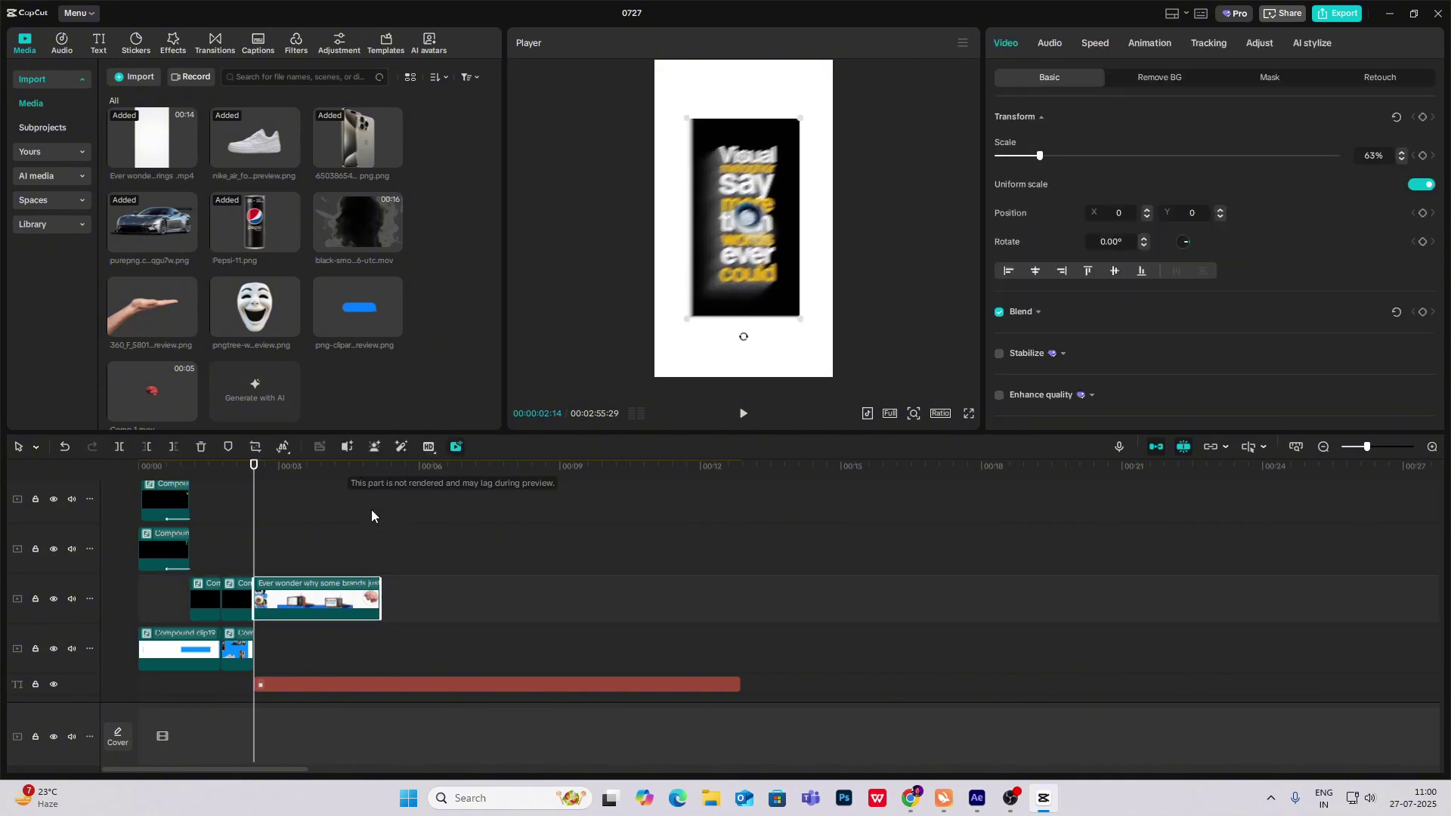
left_click(1324, 446)
left_click(1324, 446)
left_click(1324, 447)
left_click(1324, 447)
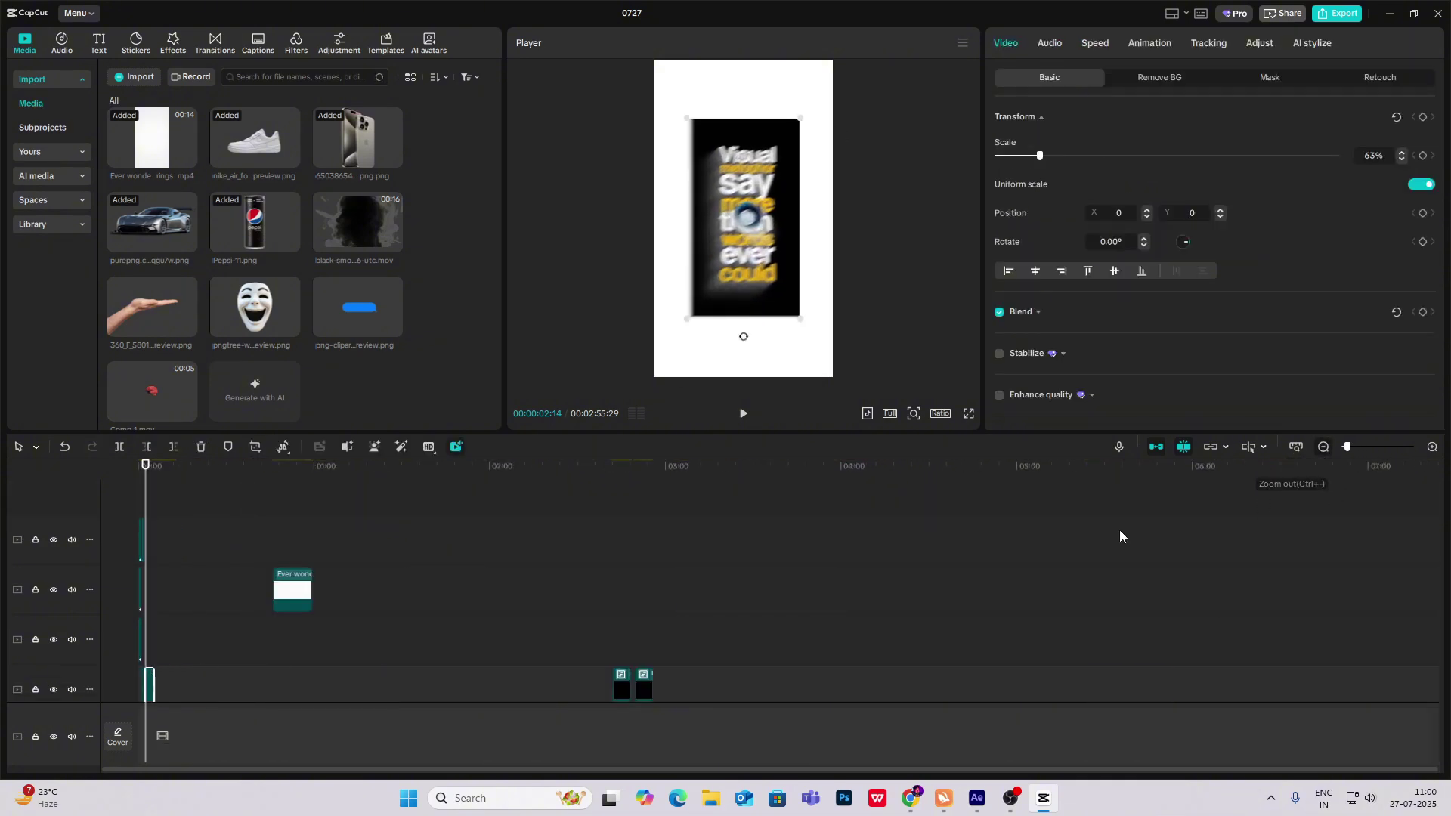
scroll(682, 600, "down", 3)
left_click_drag(574, 498, 160, 555)
scroll(227, 548, "up", 6)
left_click_drag(282, 542, 453, 575)
left_click_drag(457, 567, 334, 599)
Step: Play the scene, then lower the reference clip to Y -274 so it sits beneath the "its not magic" text
key("space")
key("space")
left_click(246, 525)
left_click(739, 268)
key("ctrl+z")
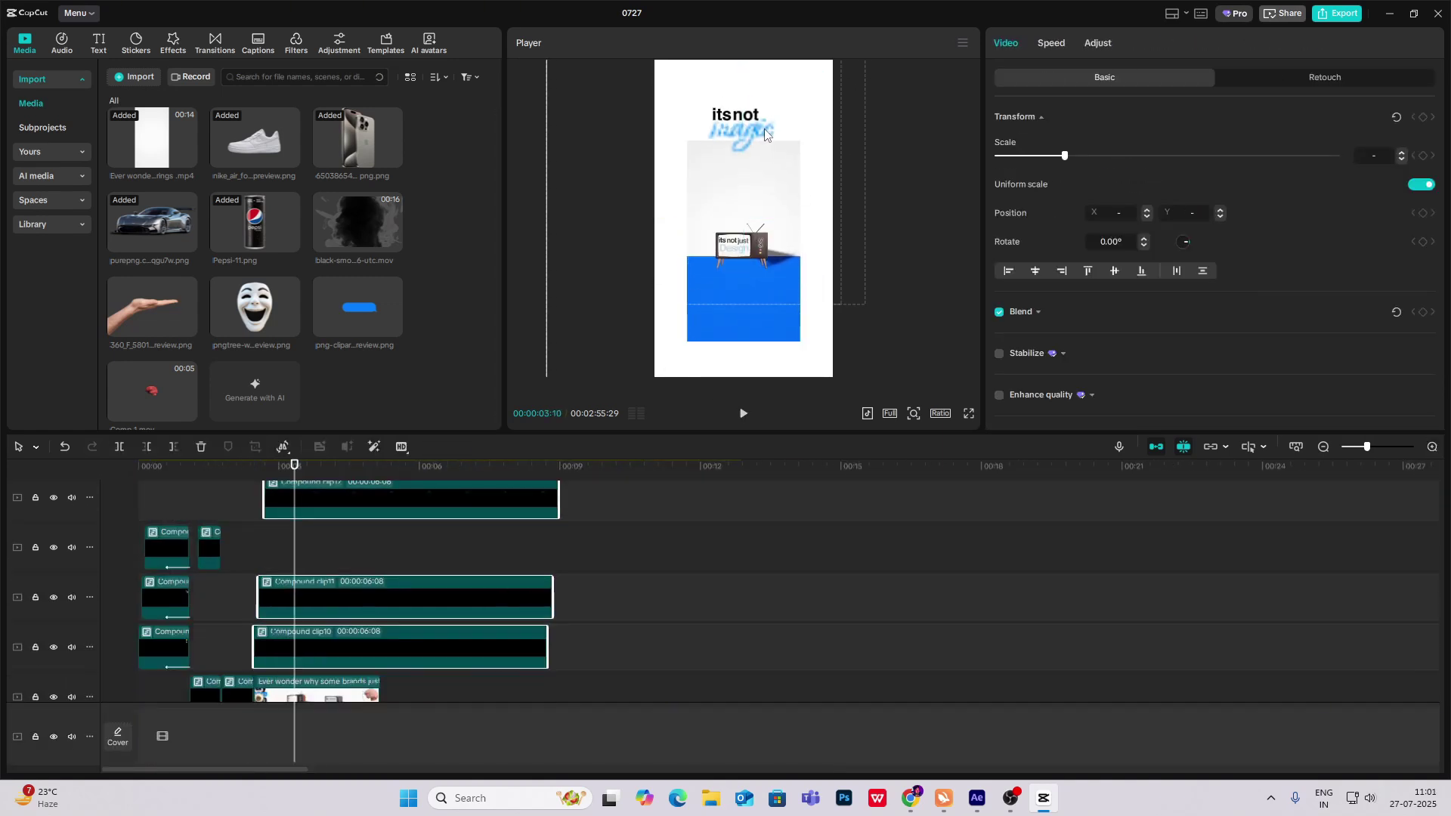
left_click(258, 558)
scroll(257, 558, "down", 3)
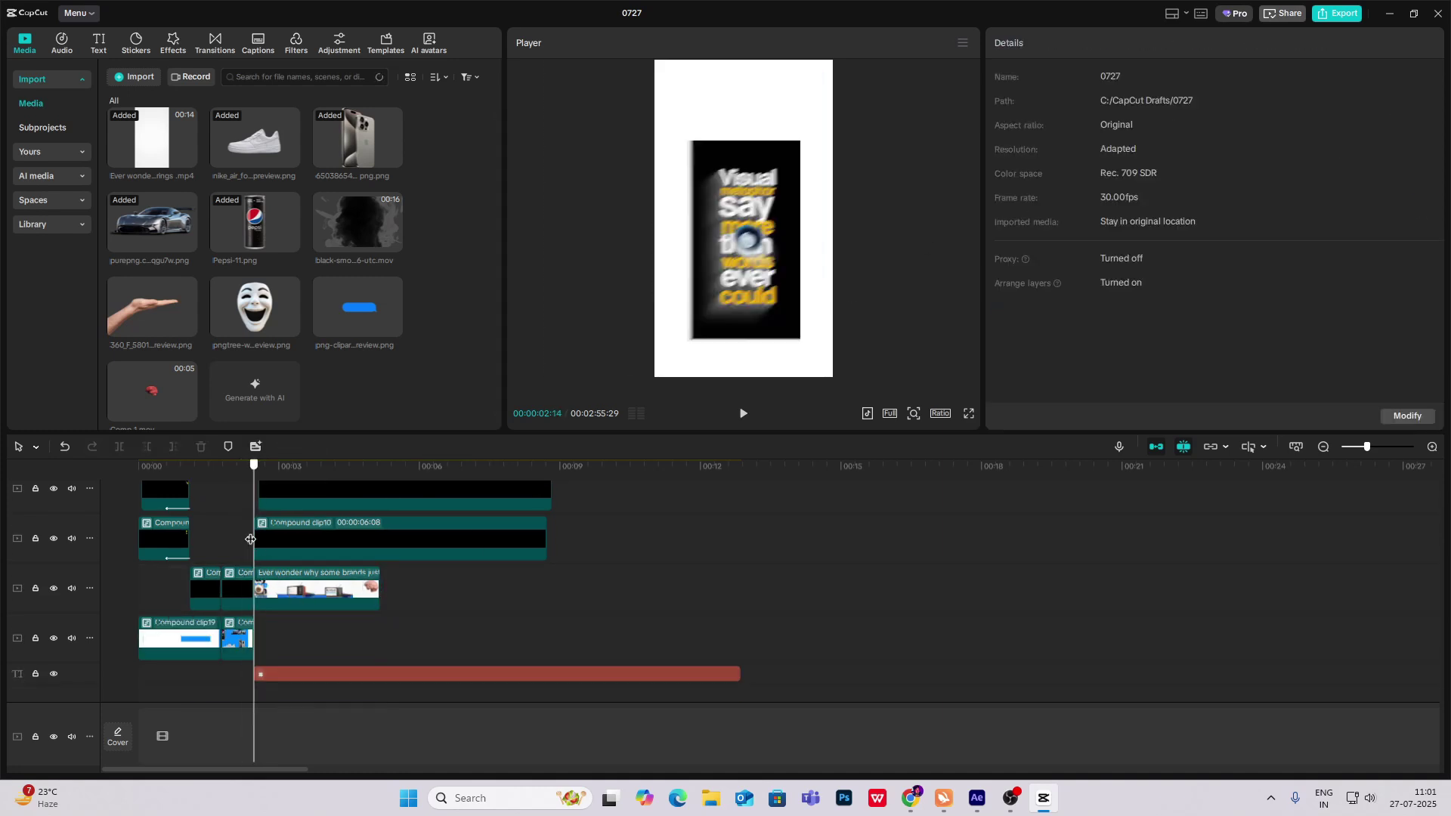
Step: Keyframe the reference clip to slide in from X 1765 at 00:00:02:14 to its centred position
left_click(278, 582)
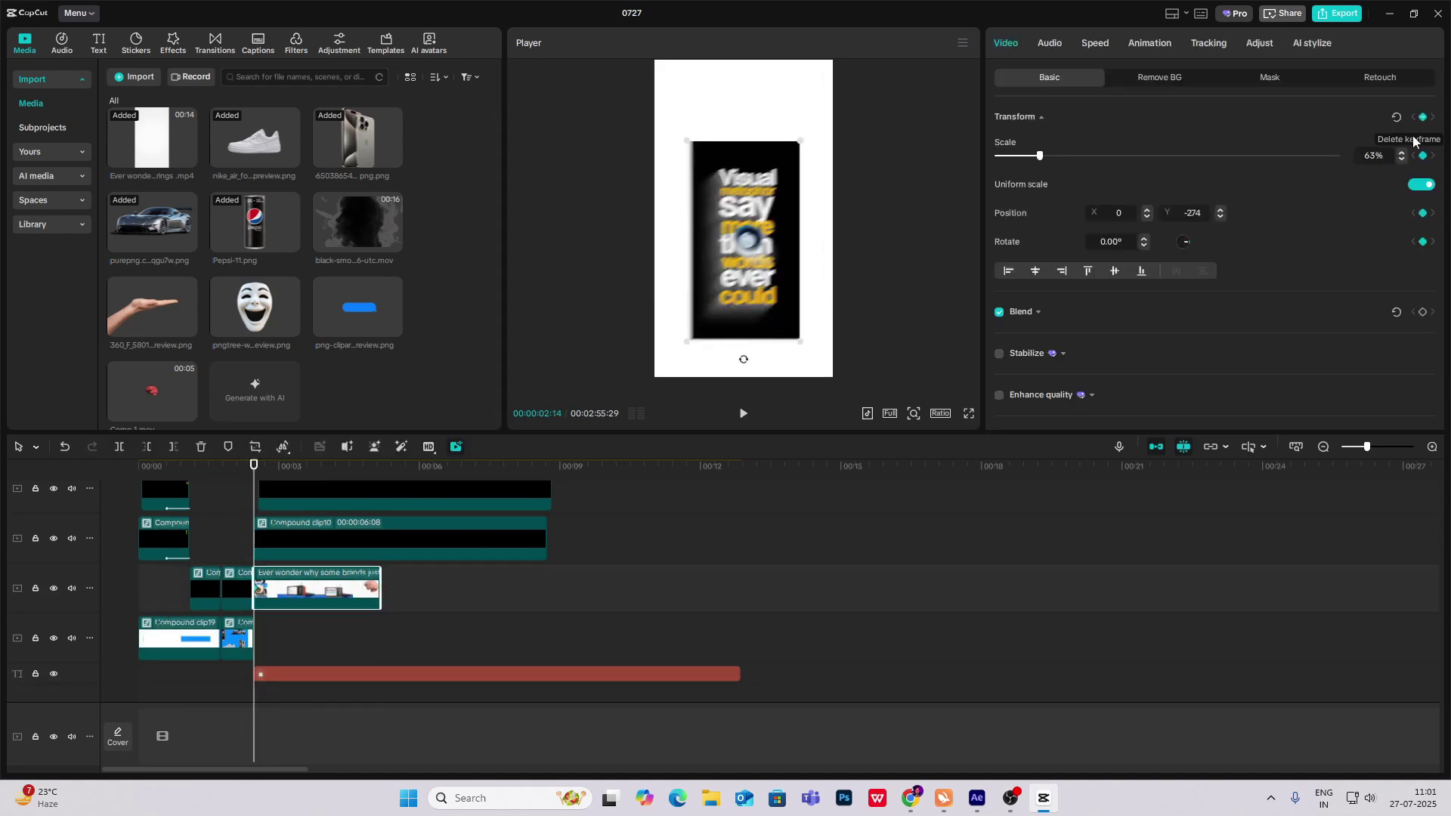
mouse_move(254, 473)
left_mouse_down()
mouse_move(286, 467)
mouse_move(254, 474)
left_mouse_up()
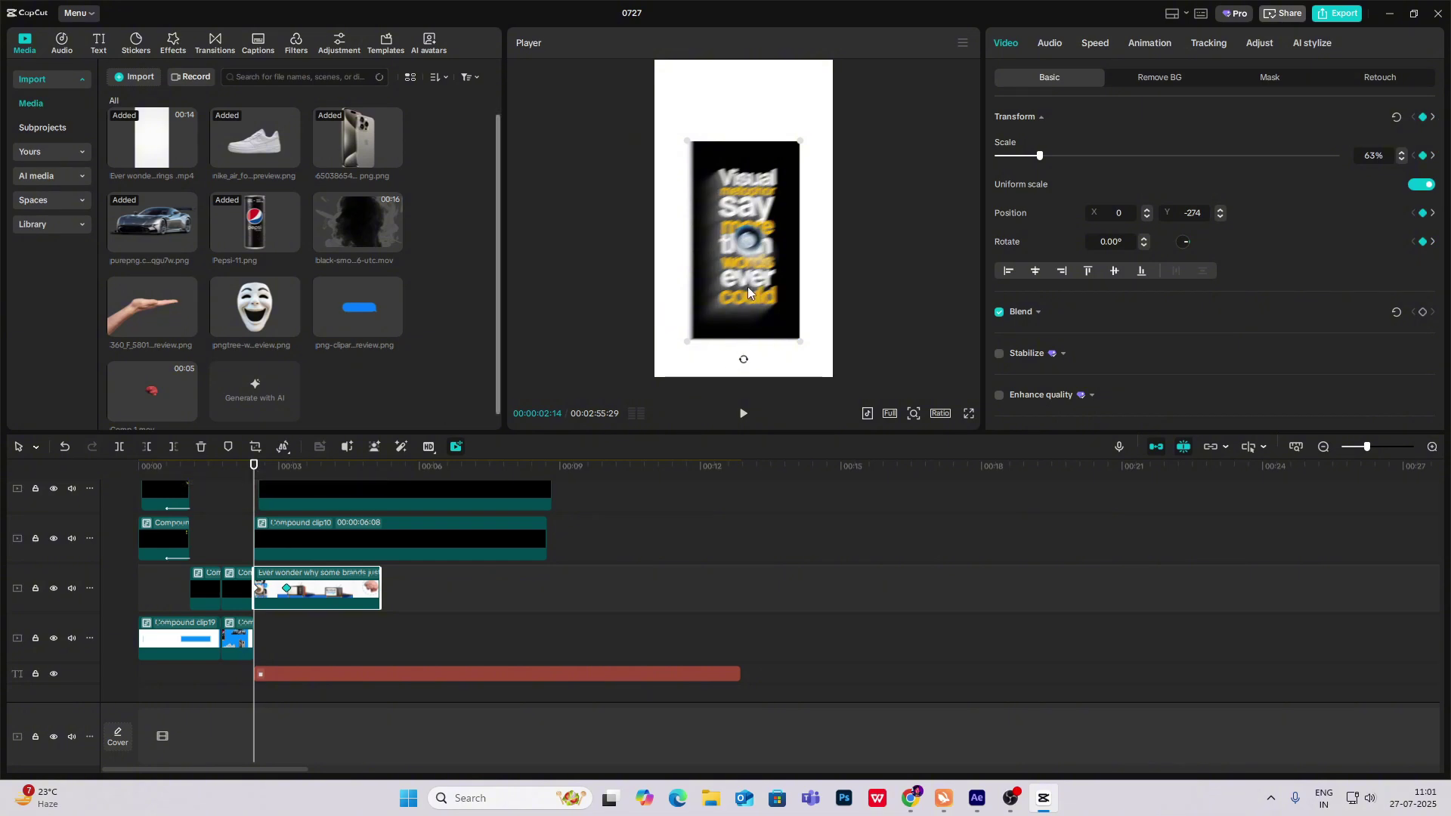
left_click_drag(753, 284, 897, 302)
Step: Apply the Cubic Out preset curve to the X position keyframes of the reference clip's slide-in
key("alt+k")
scroll(308, 622, "up", 2)
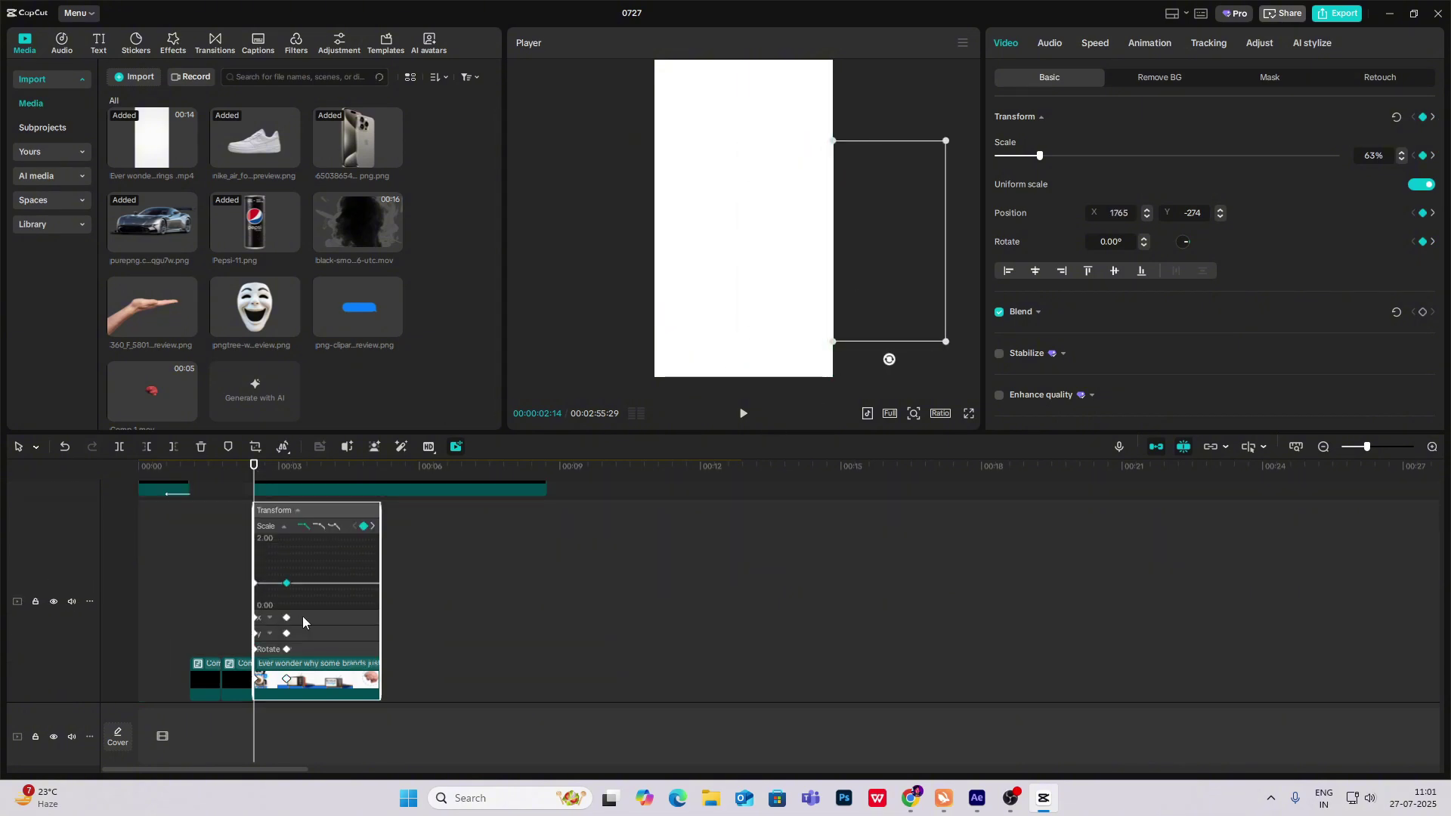
left_click(313, 621)
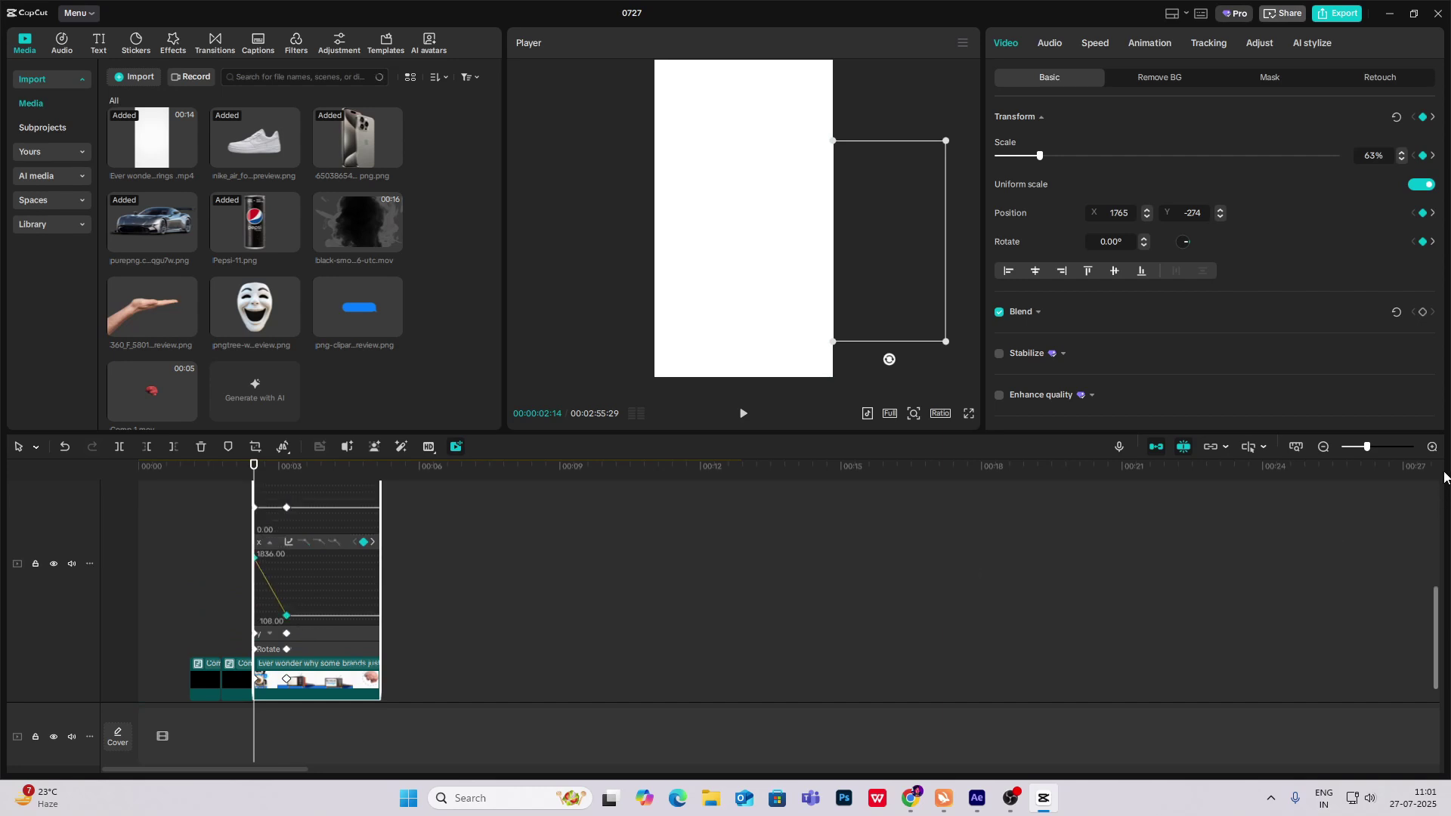
left_click(1374, 451)
left_click(416, 543)
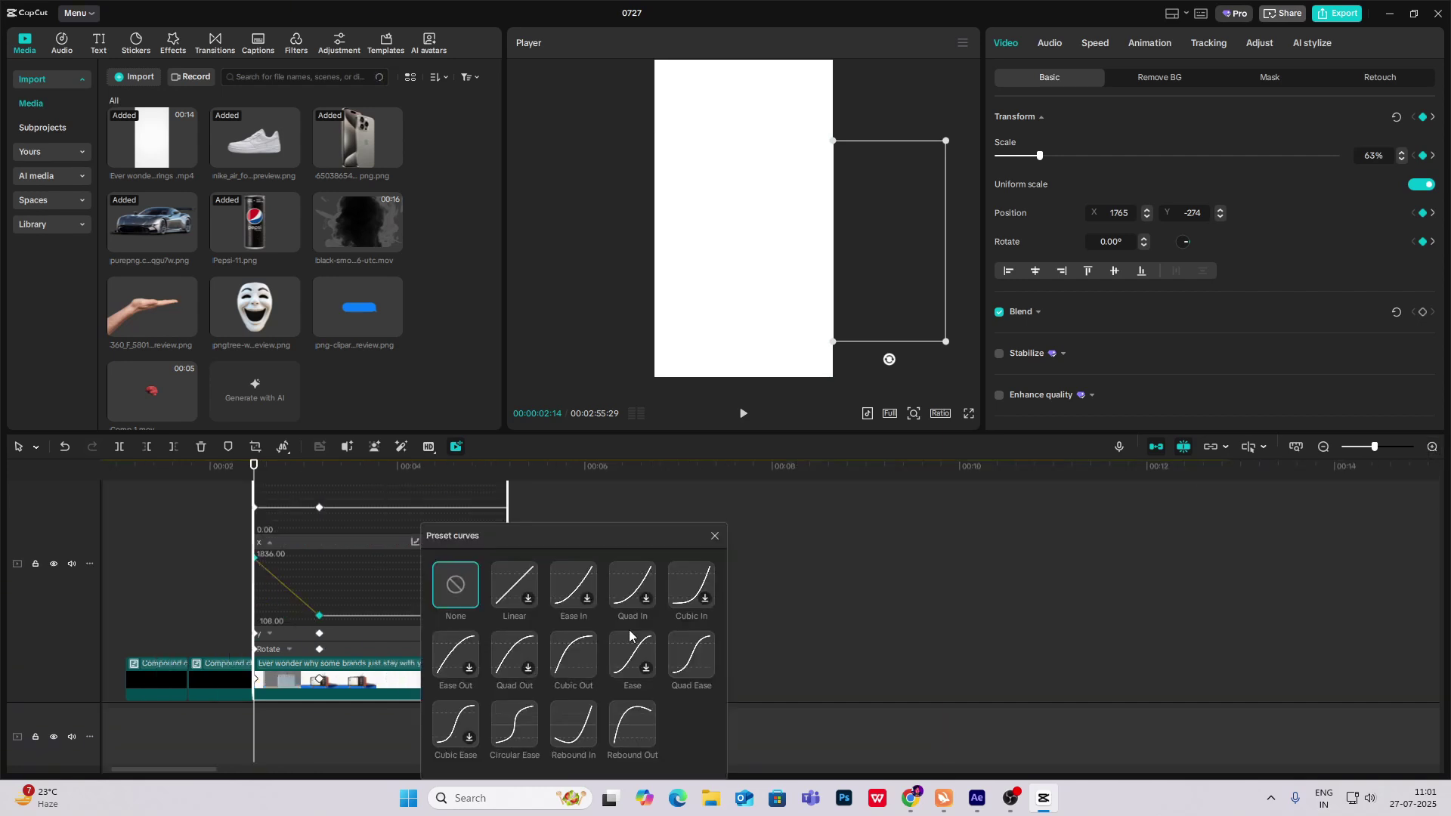
left_click(572, 653)
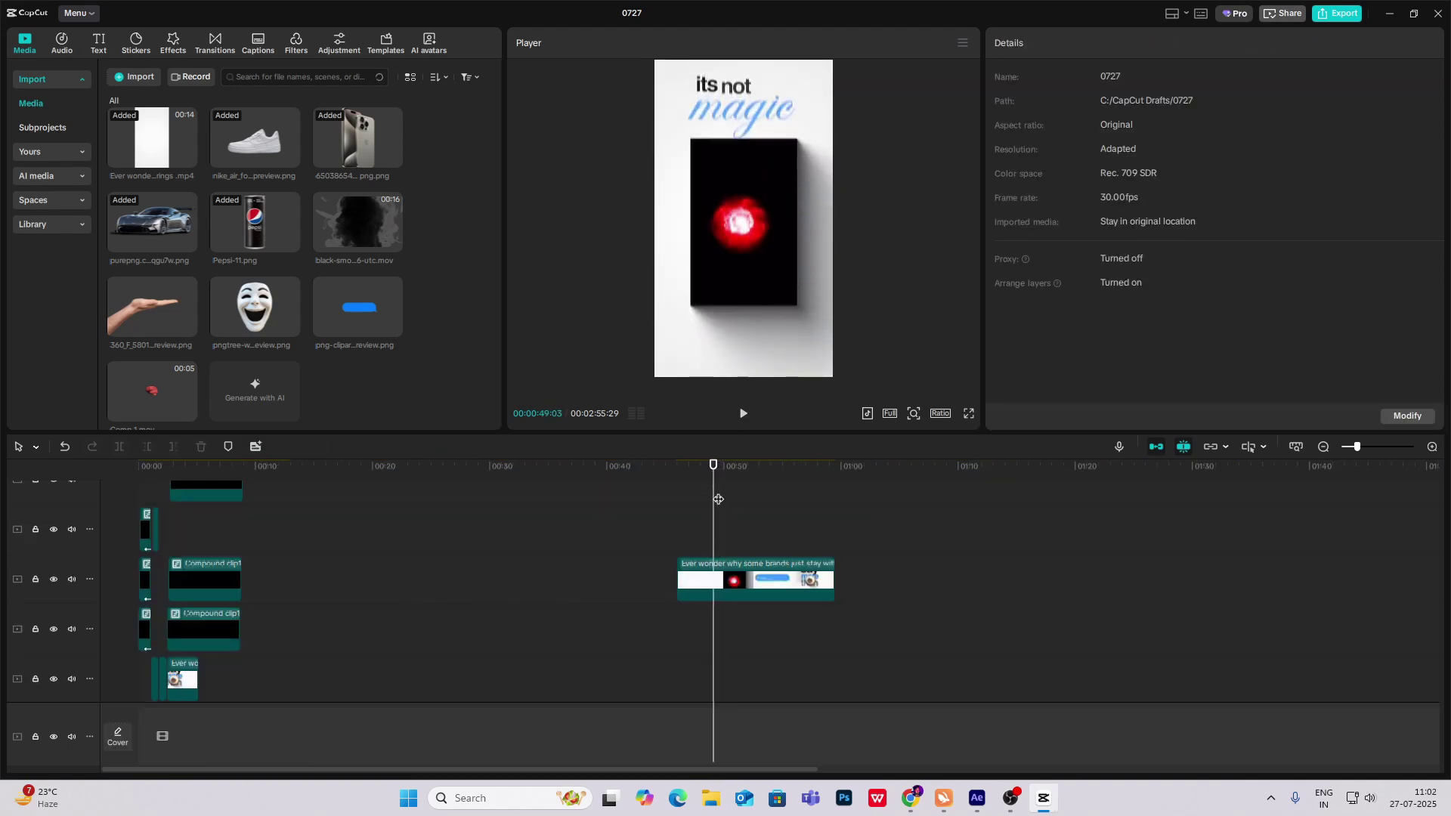
Step: Check the reference scene and combine the "its not magic" text clips and the reference clip into one compound clip
left_click_drag(719, 499, 755, 559)
left_click(1431, 448)
scroll(755, 560, "up", 1)
left_click_drag(772, 493, 764, 666)
key("alt+g")
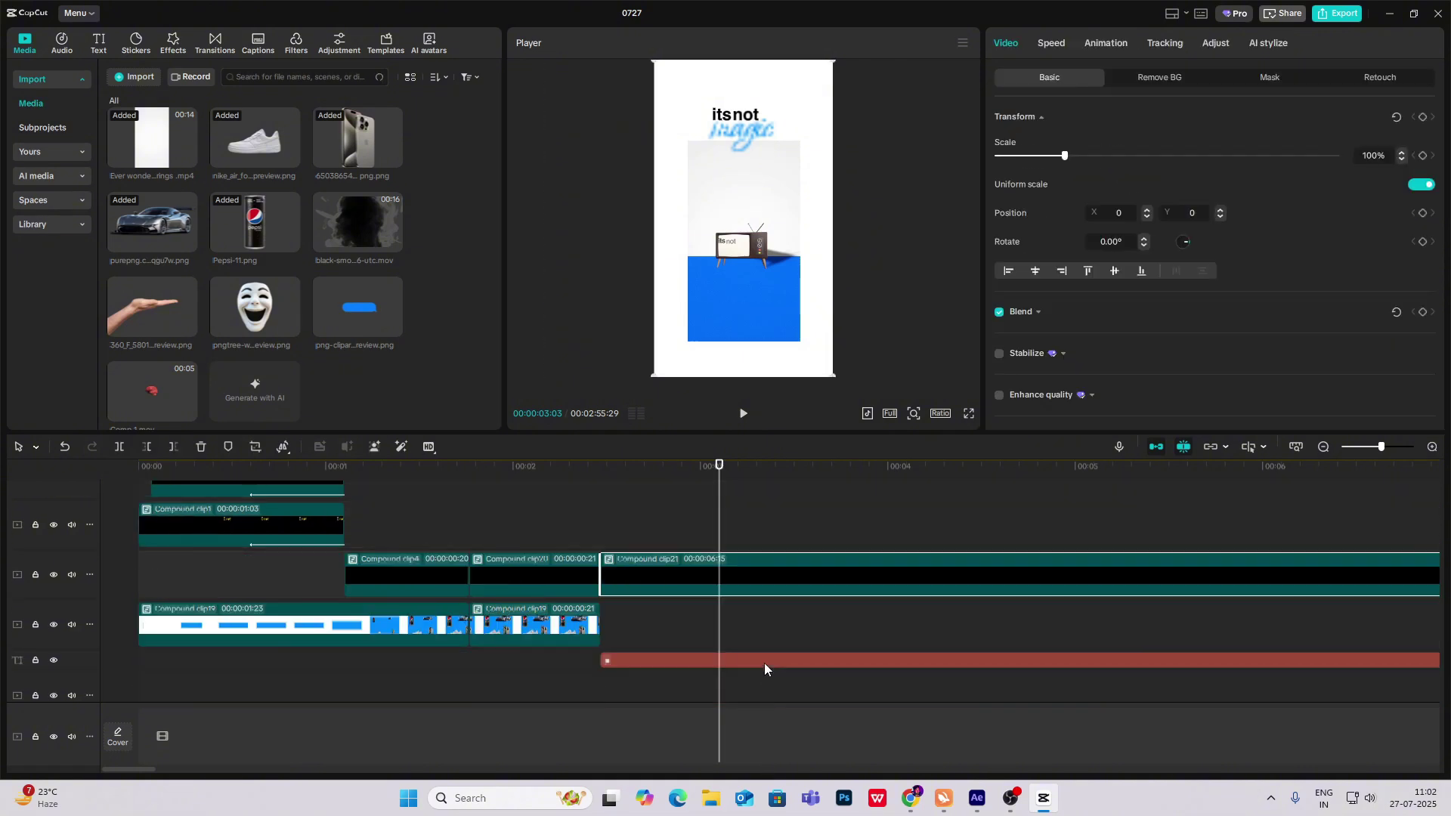
Step: Keyframe the new compound clip to move up to Y 3461 by 00:00:03:17 and give its Y motion the Cubic Out curve
left_click_drag(729, 538, 812, 555)
left_click_drag(775, 287, 837, 6)
key("alt+k")
scroll(798, 591, "up", 2)
left_click(773, 604)
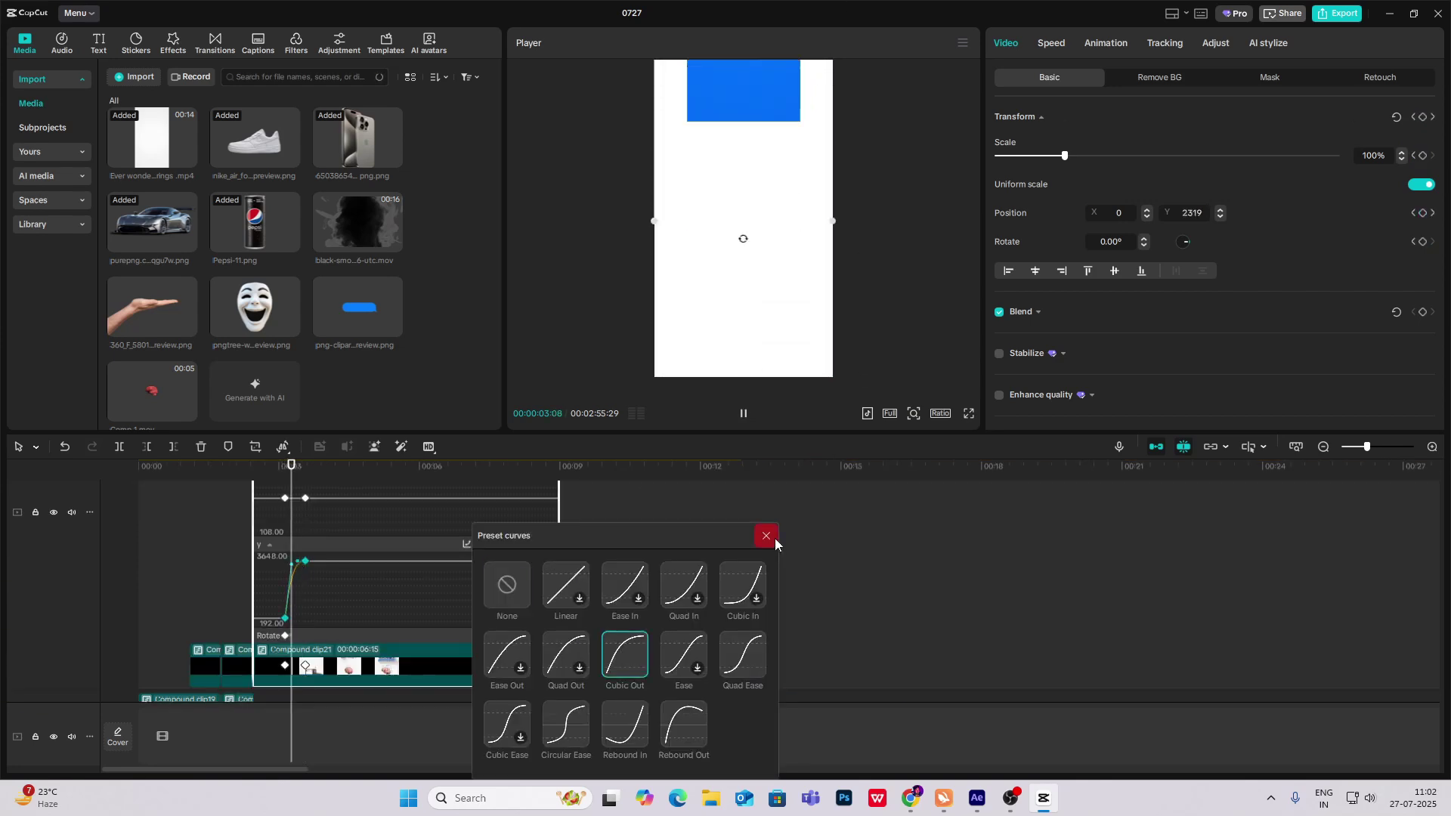
left_click(775, 538)
key("alt+k")
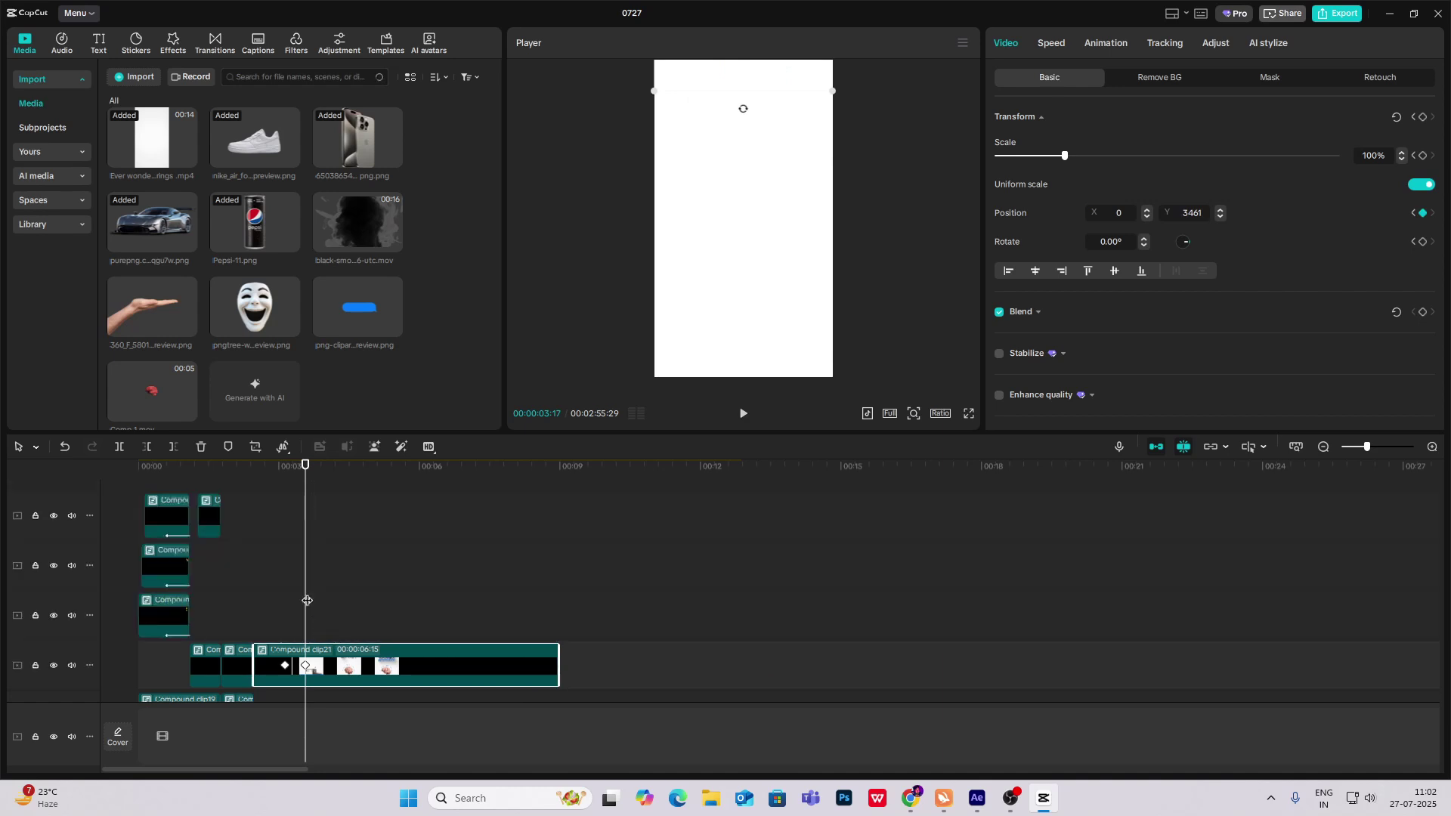
Step: Add the hand image at 00:00:03:08, scale it to 133%, position it at X 252, Y -1010 and mirror it
left_click_drag(148, 310, 302, 616)
left_click_drag(732, 274, 765, 315)
left_click(281, 448)
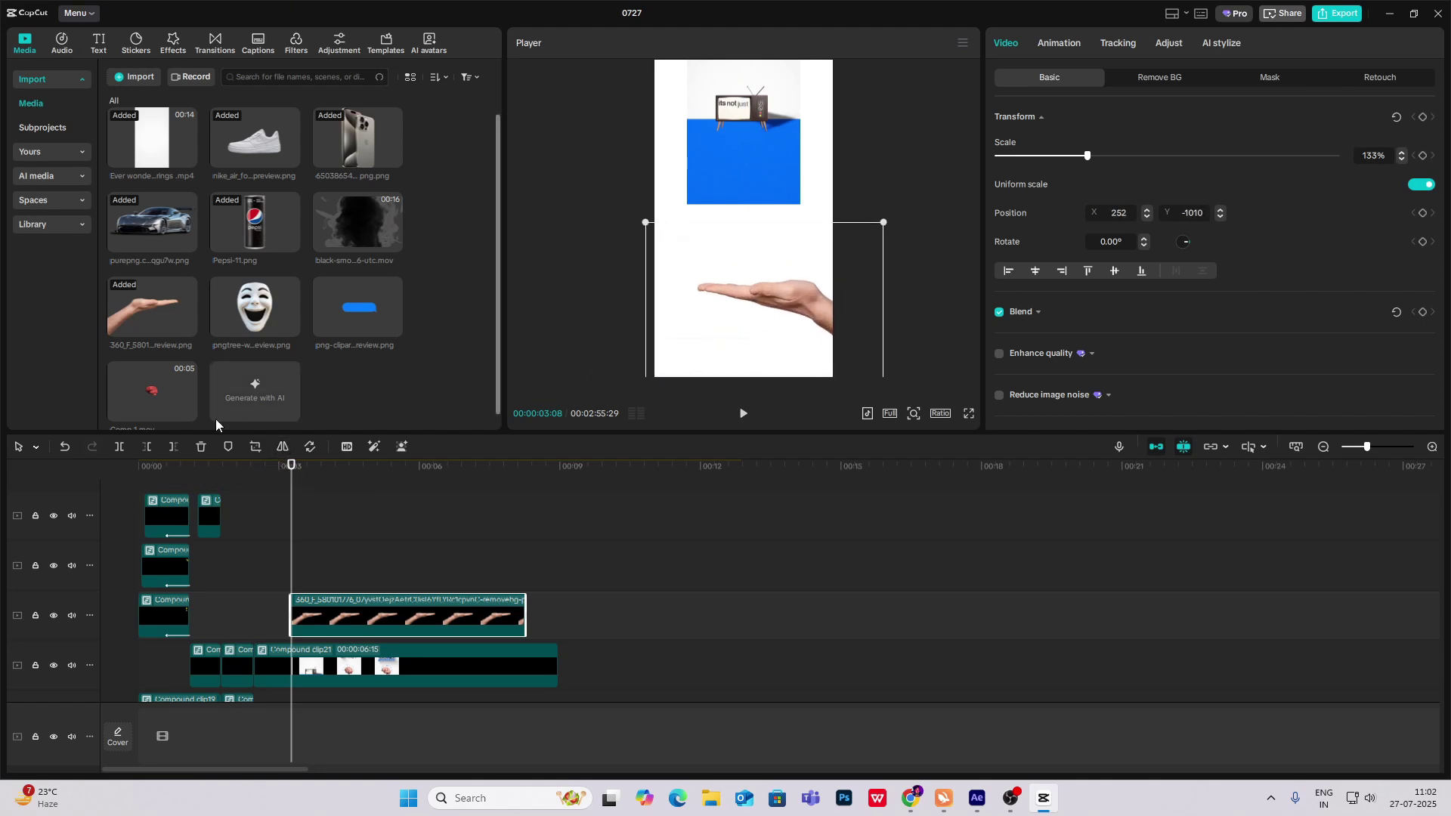
Step: Add the brain clip Comp 1.mov above the hand at 00:00:03:08 and place the black smoke clip behind the brain
left_click_drag(193, 408, 297, 560)
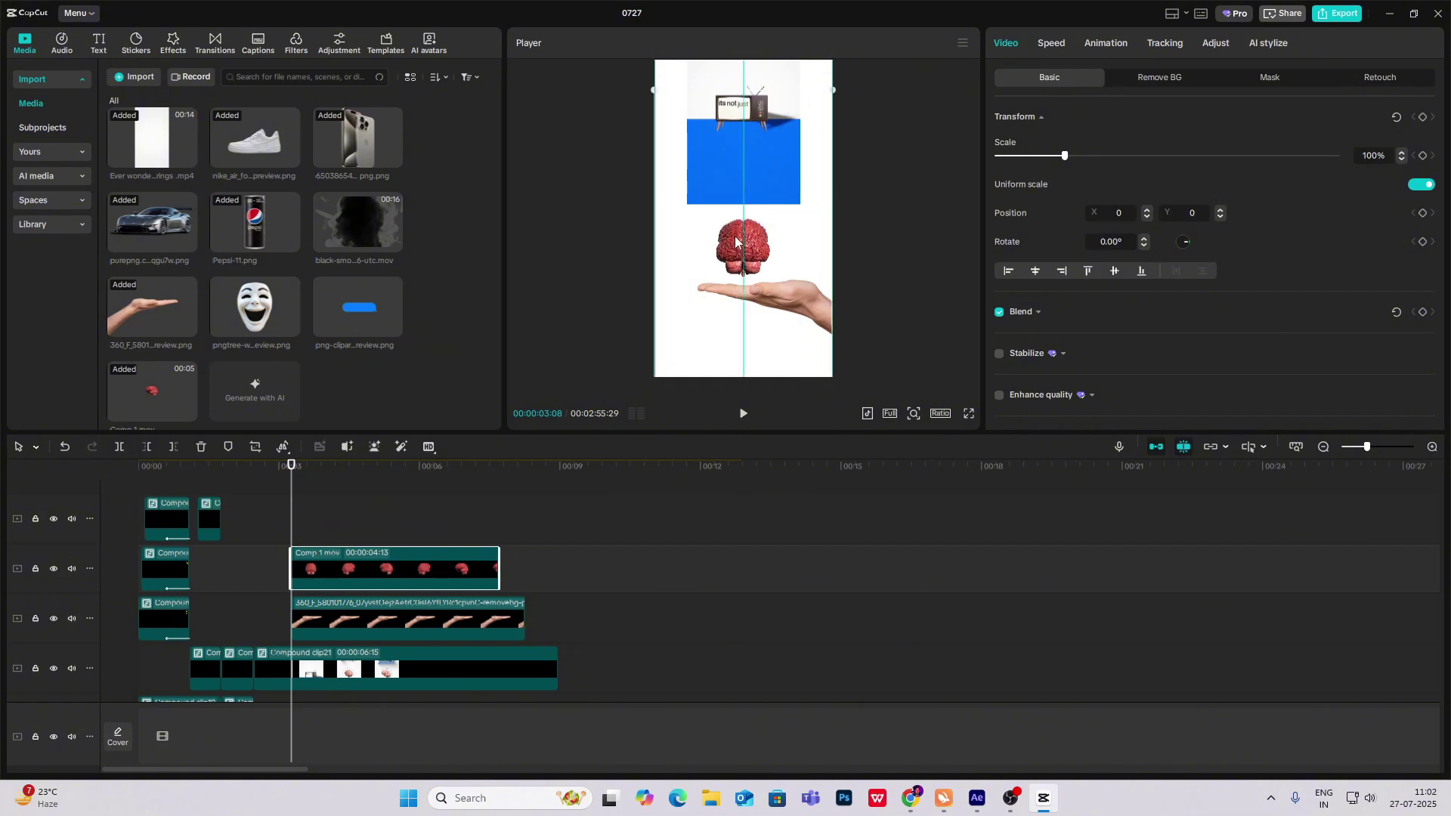
left_click_drag(736, 242, 737, 244)
left_click_drag(292, 535, 356, 565)
left_click_drag(357, 223, 292, 520)
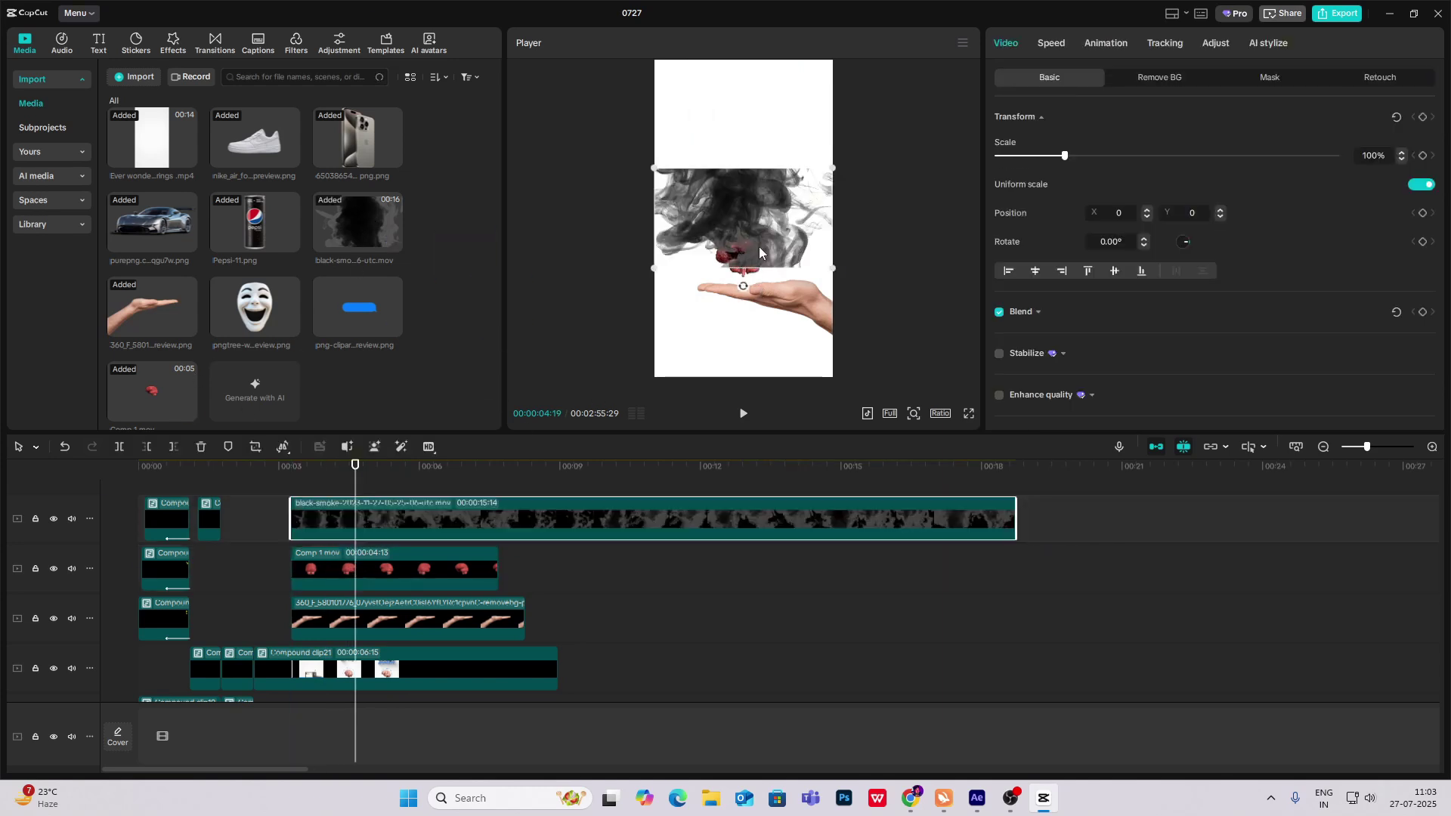
left_click(1038, 311)
left_click_drag(1053, 380, 1116, 381)
Step: Group the brain, smoke and hand into a compound clip and keyframe it rising from Y -2245 at 00:00:03:08 to 0 at 00:00:04:10
left_click_drag(613, 529, 429, 665)
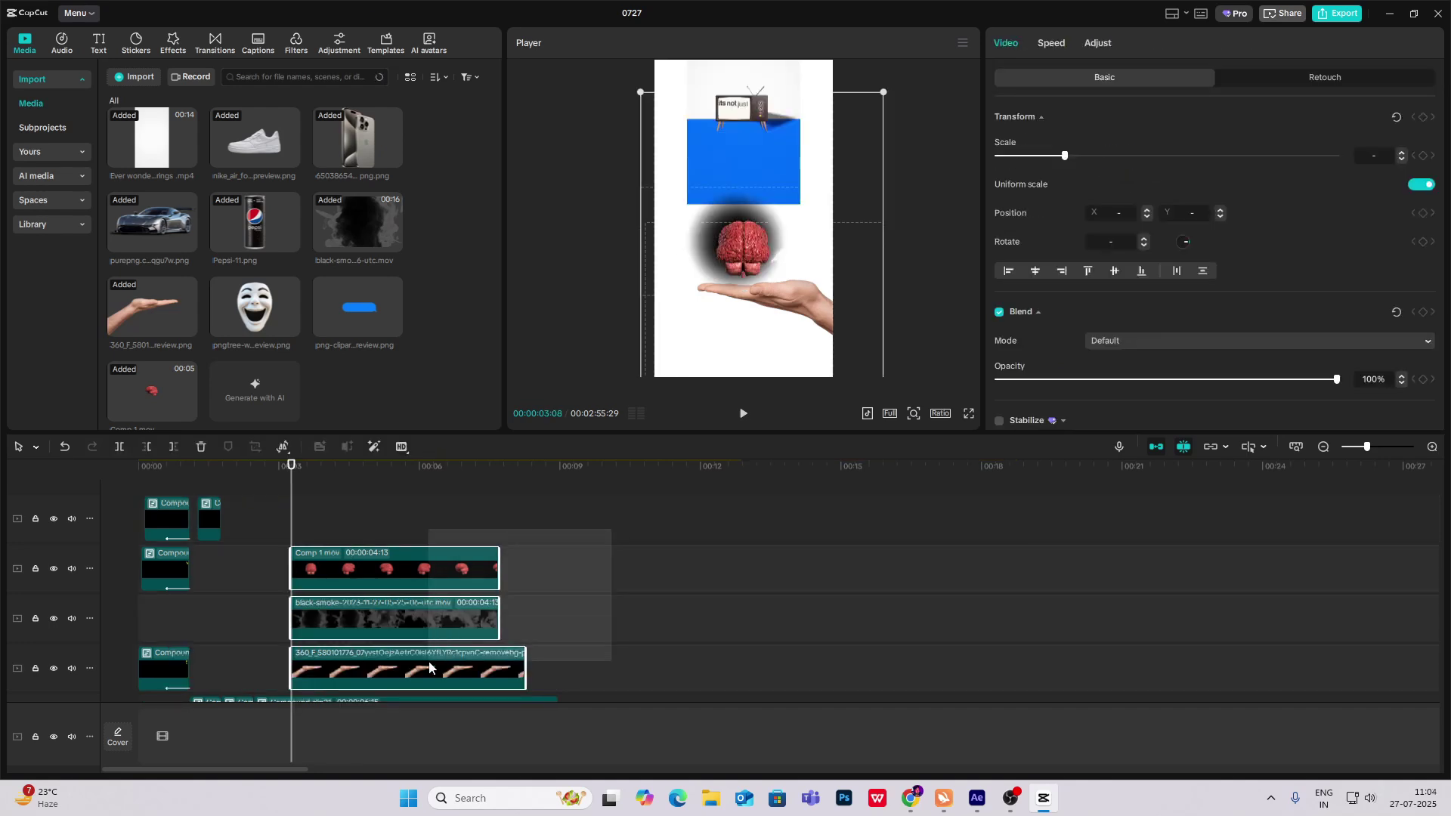
key("alt+g")
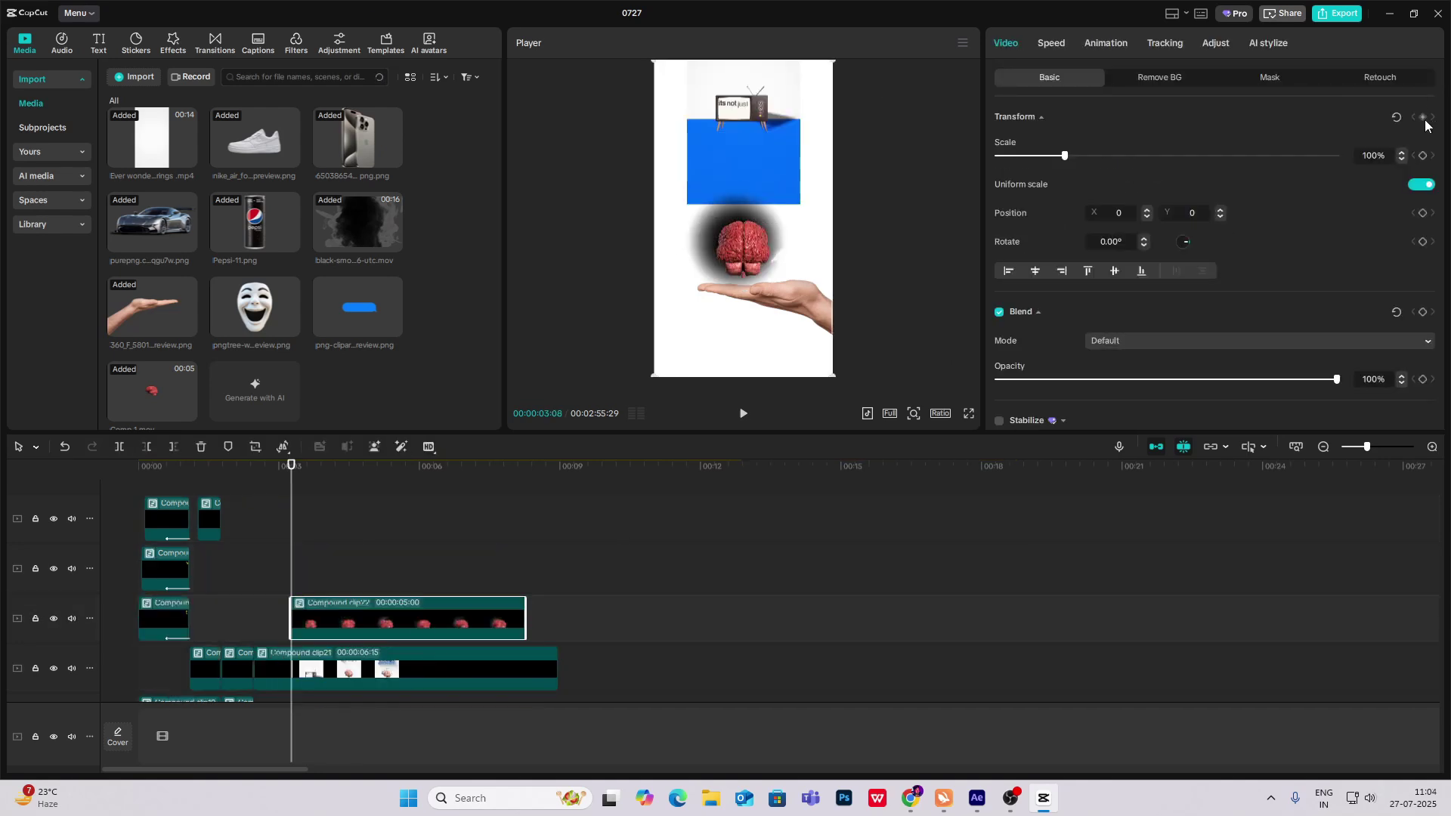
left_click(1423, 118)
left_click_drag(294, 558, 341, 559)
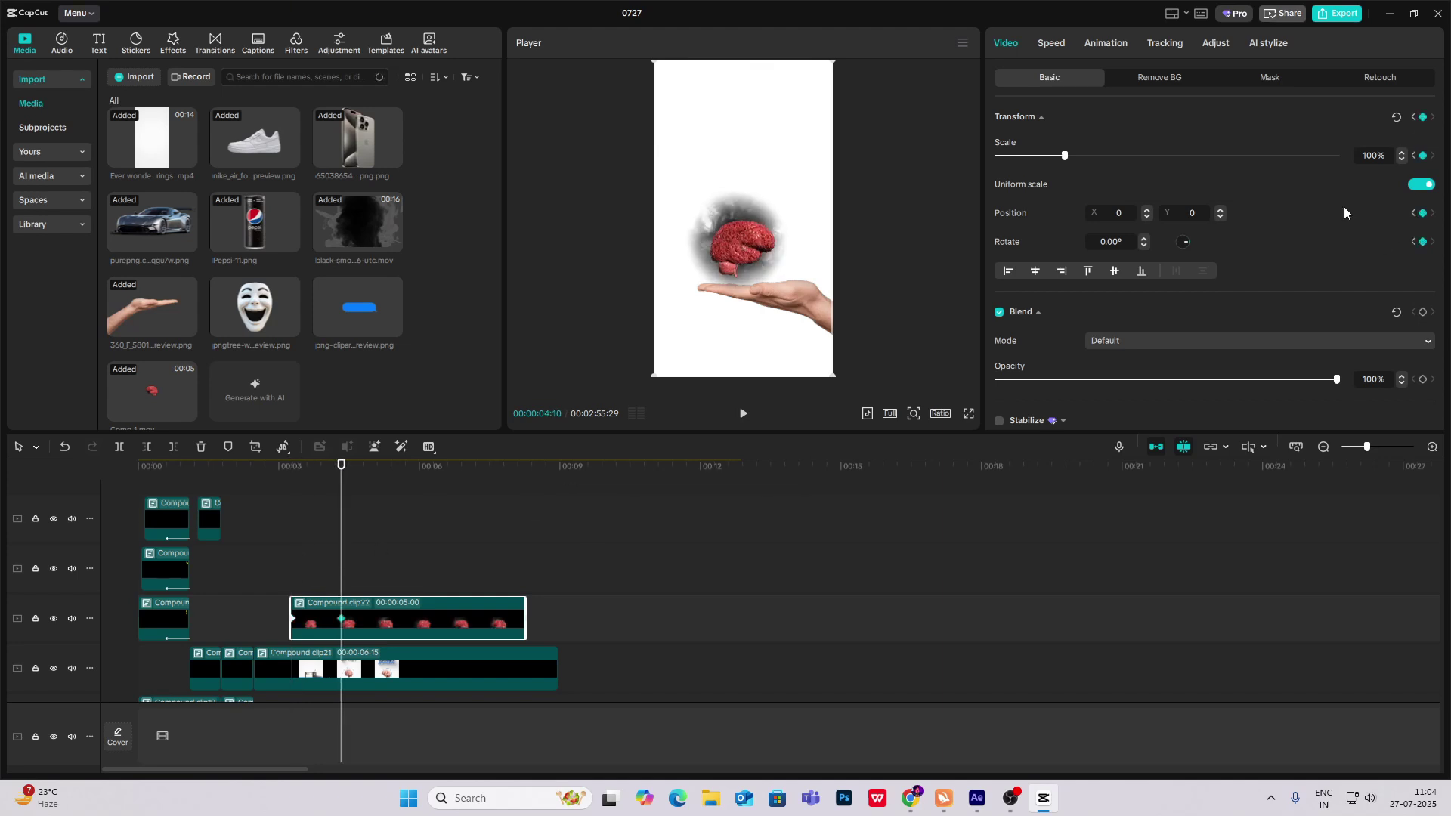
left_click_drag(342, 581, 291, 580)
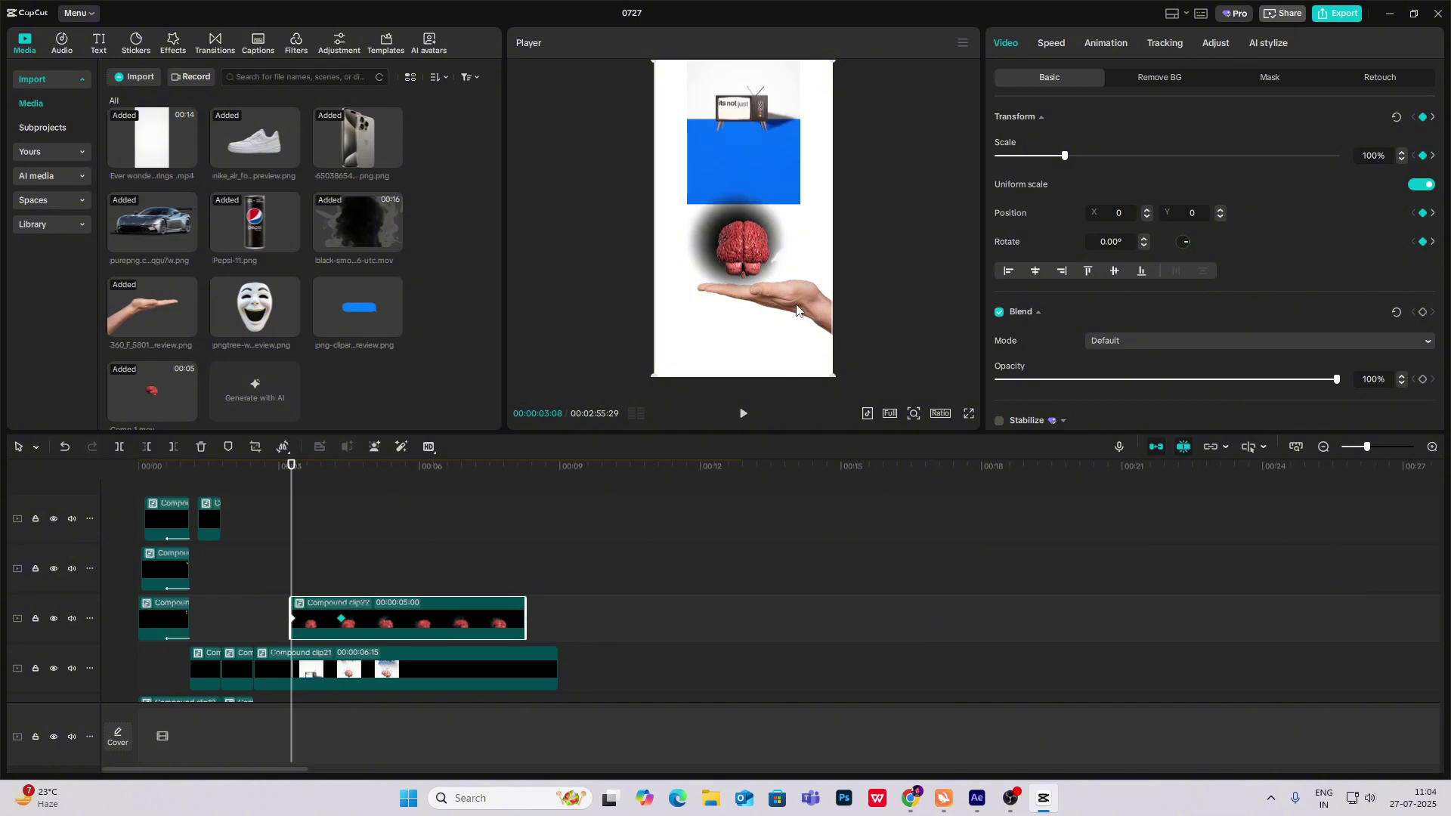
left_click_drag(794, 391, 804, 492)
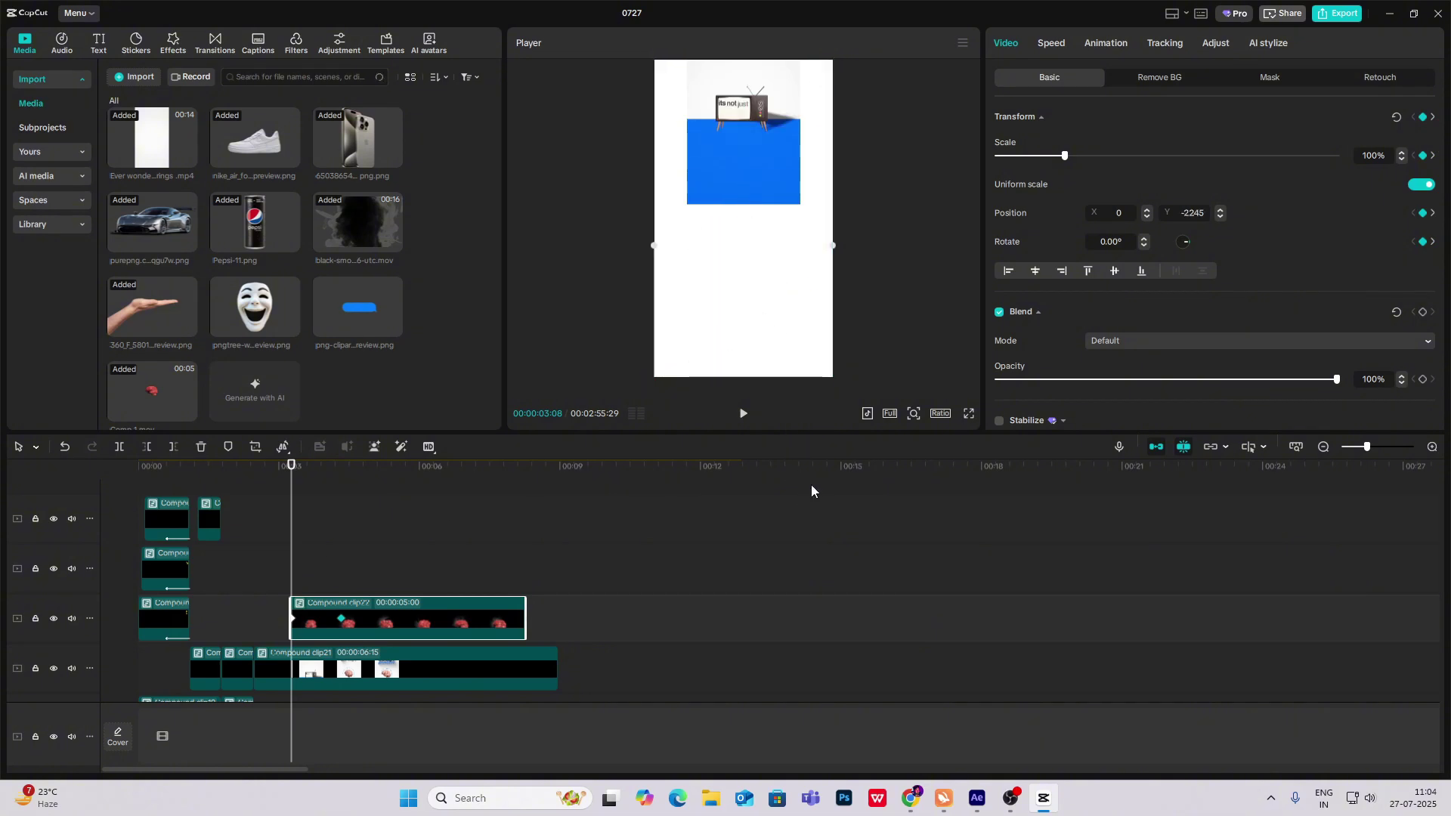
Step: Apply the Cubic Out preset curve to the Y position keyframes of the brain and hand compound clip and play the result
left_click(373, 563)
left_click(359, 568)
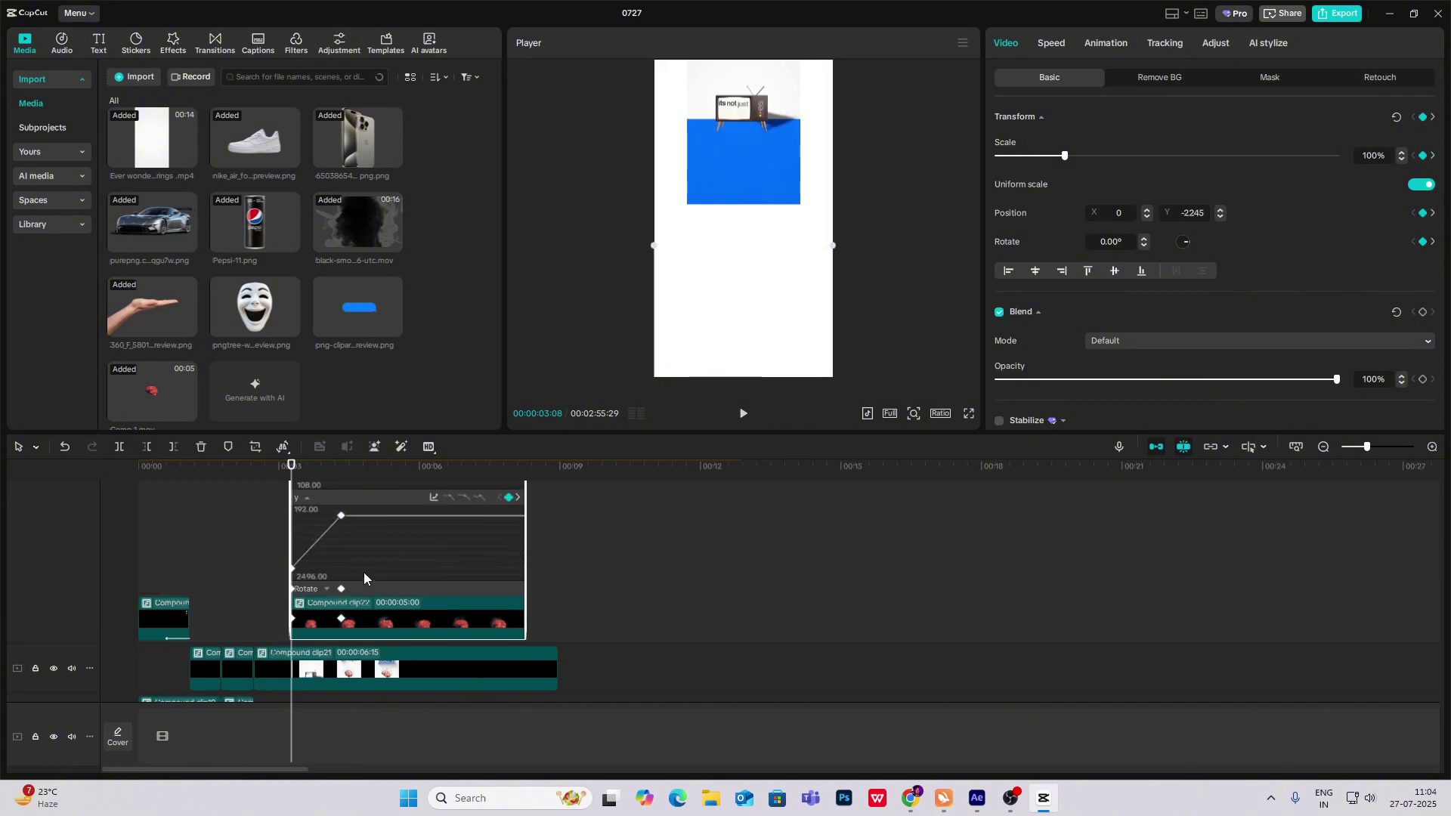
left_click(324, 542)
left_click(434, 498)
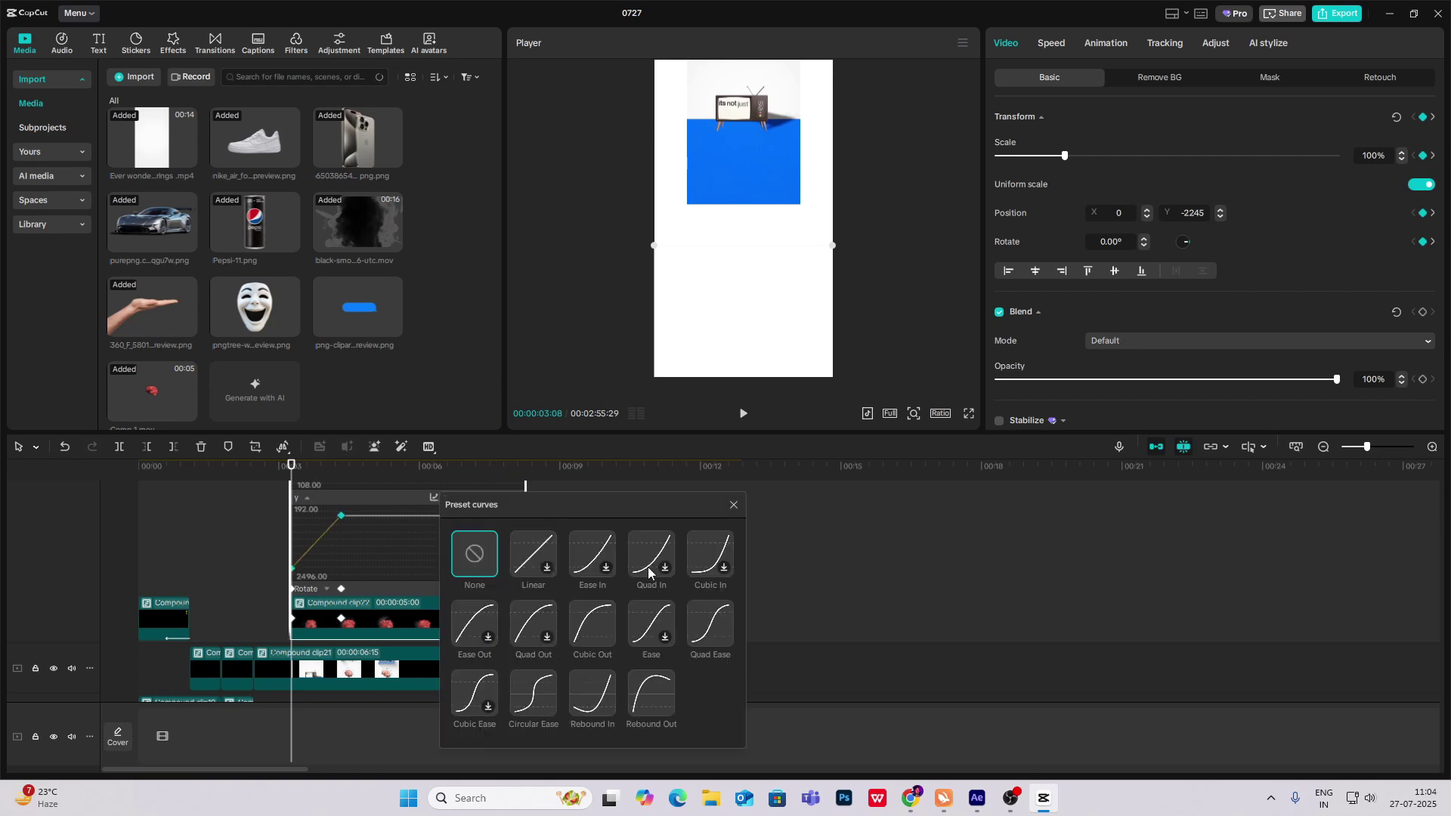
left_click(670, 568)
left_click(733, 504)
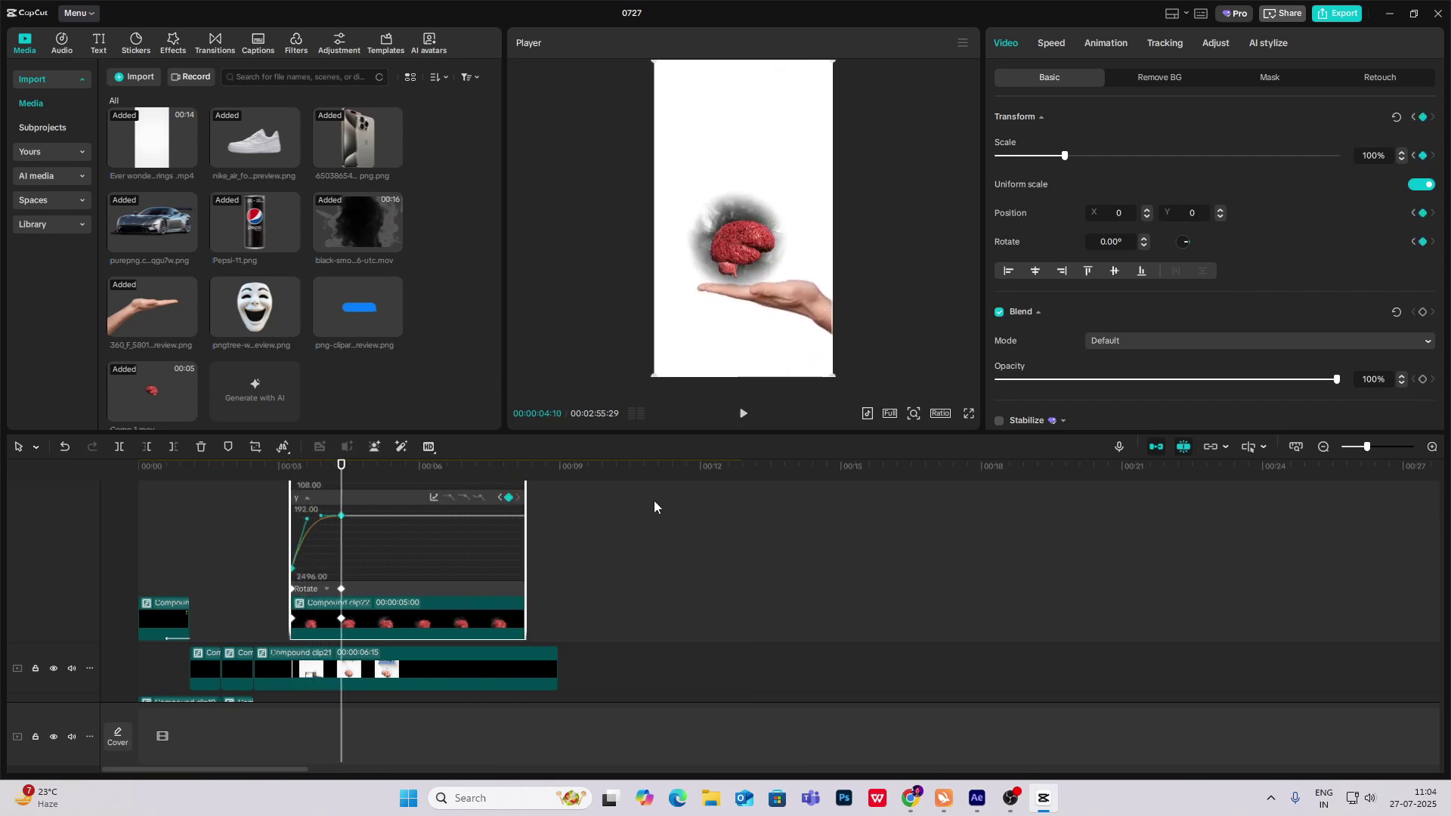
left_click(292, 560)
key("space")
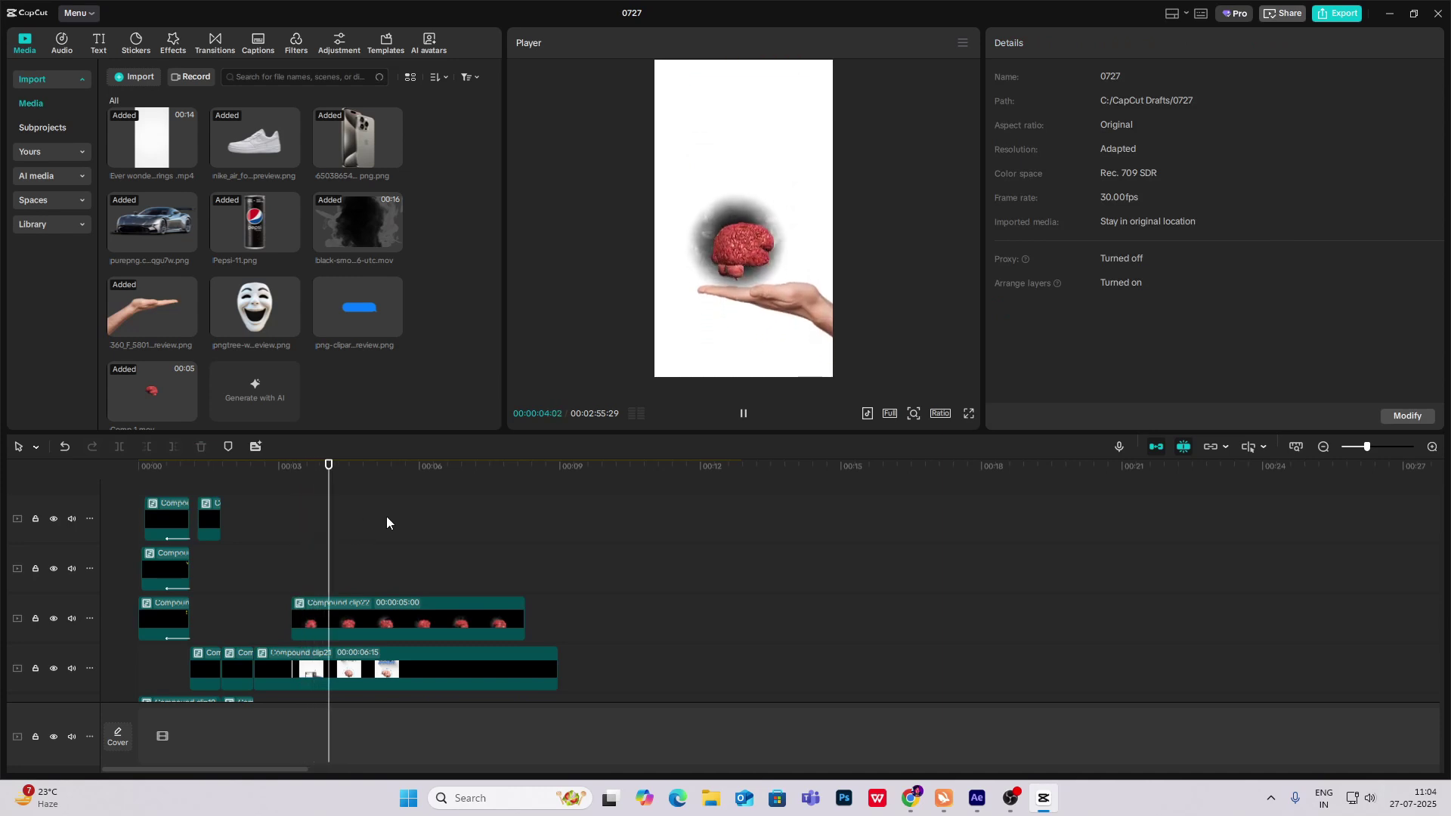
Step: Check the reference's message bubble scene, then add the blue bubble image at 00:00:08:08 and scale it to 207%
scroll(423, 522, "down", 3)
left_click(701, 541)
left_click_drag(703, 555, 737, 536)
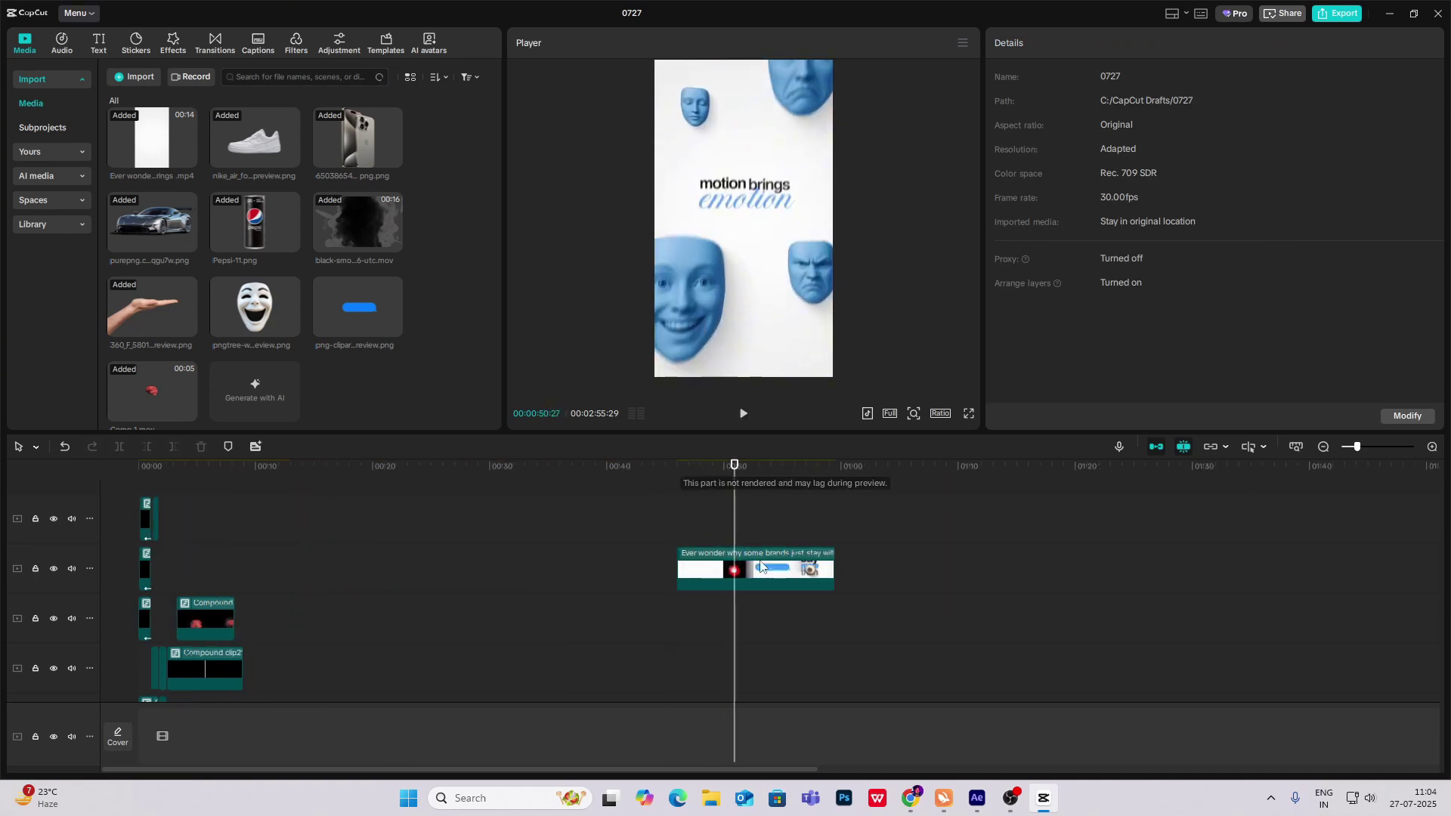
left_click_drag(731, 544, 754, 544)
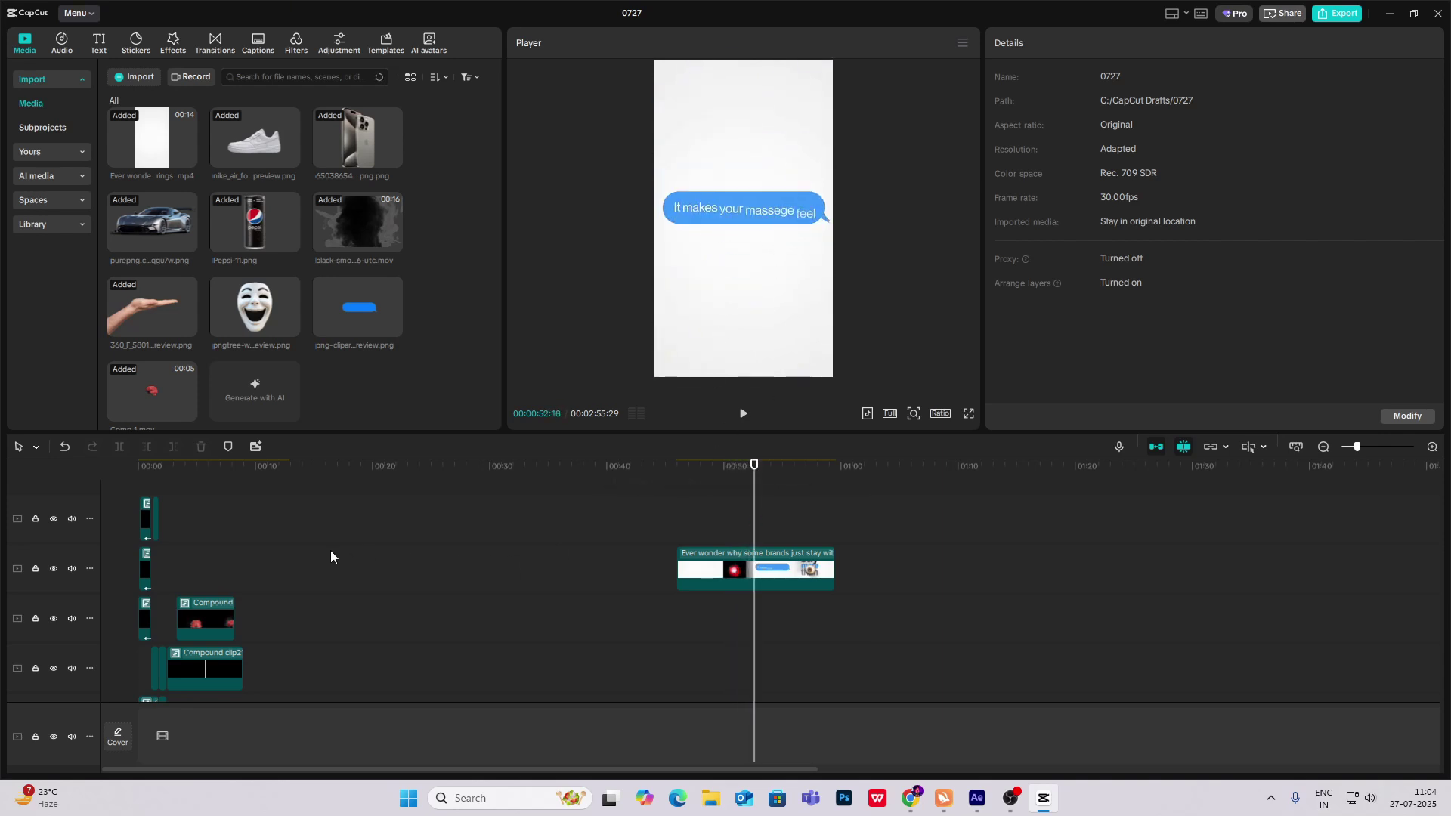
left_click_drag(243, 550, 236, 550)
left_click_drag(368, 298, 236, 612)
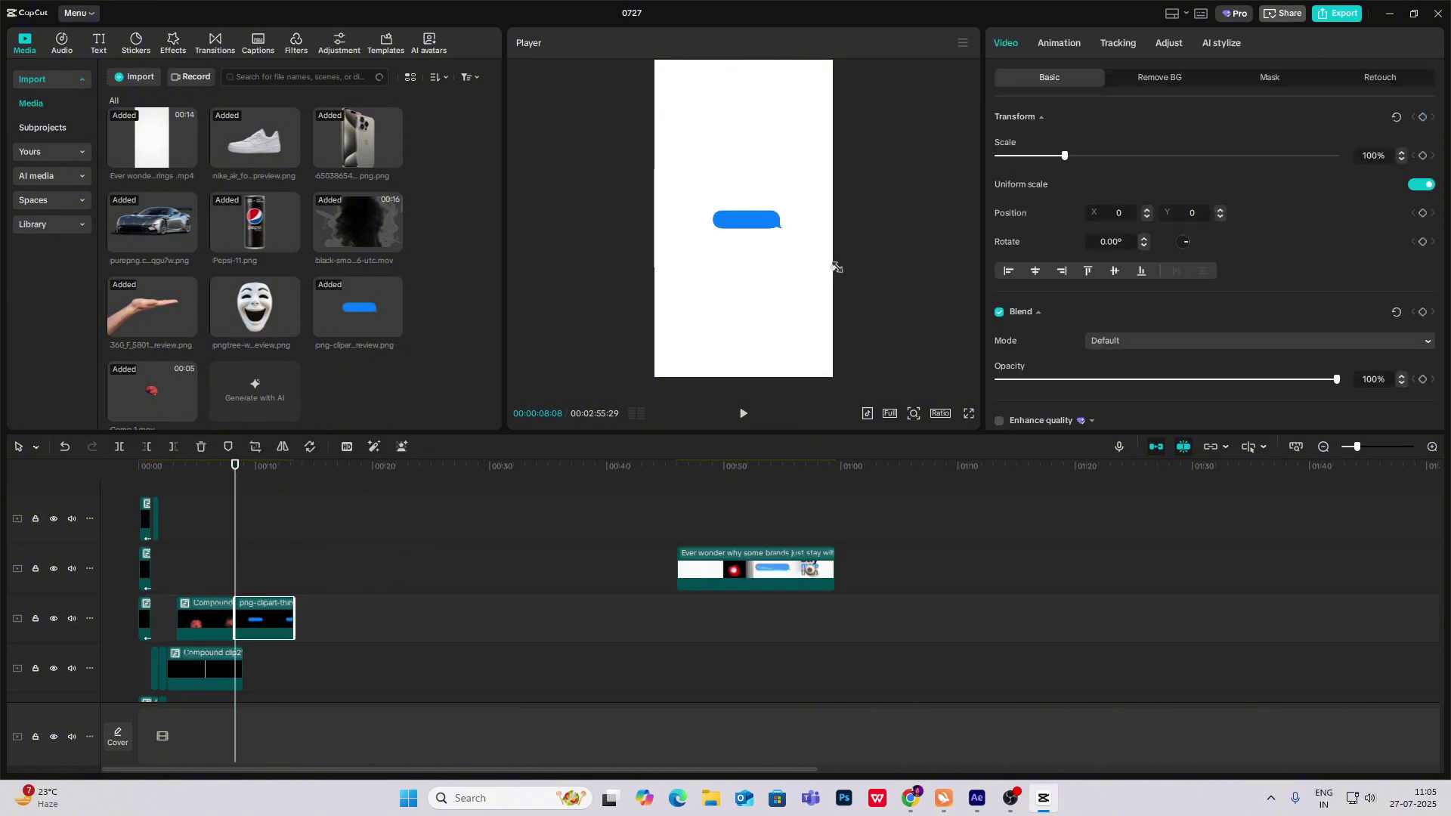
left_click_drag(834, 268, 982, 372)
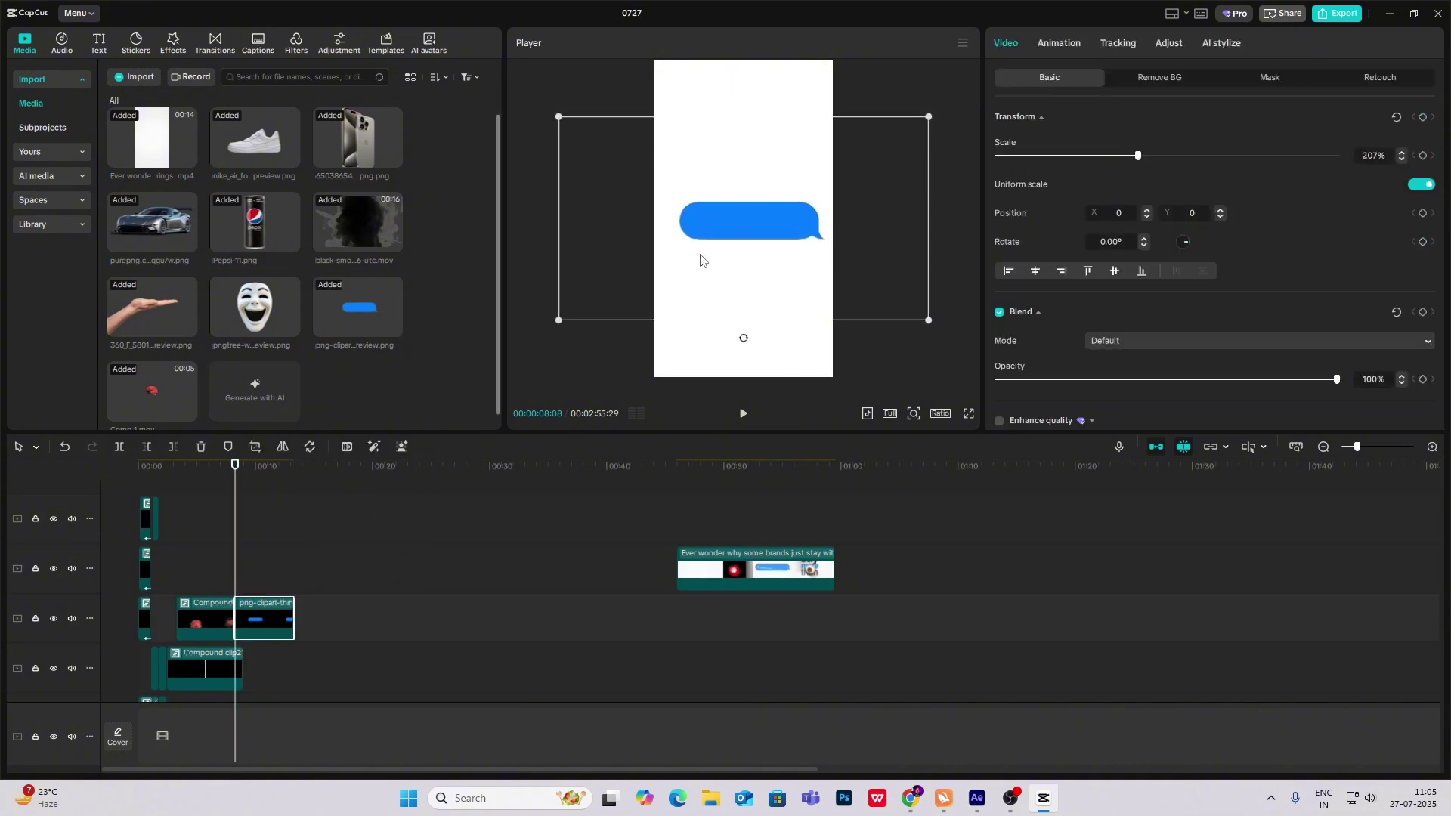
Step: Examine the reference video's scenes that follow the message bubble, up to 00:00:55:09
mouse_move(738, 518)
left_mouse_down()
mouse_move(755, 502)
mouse_move(763, 515)
left_mouse_up()
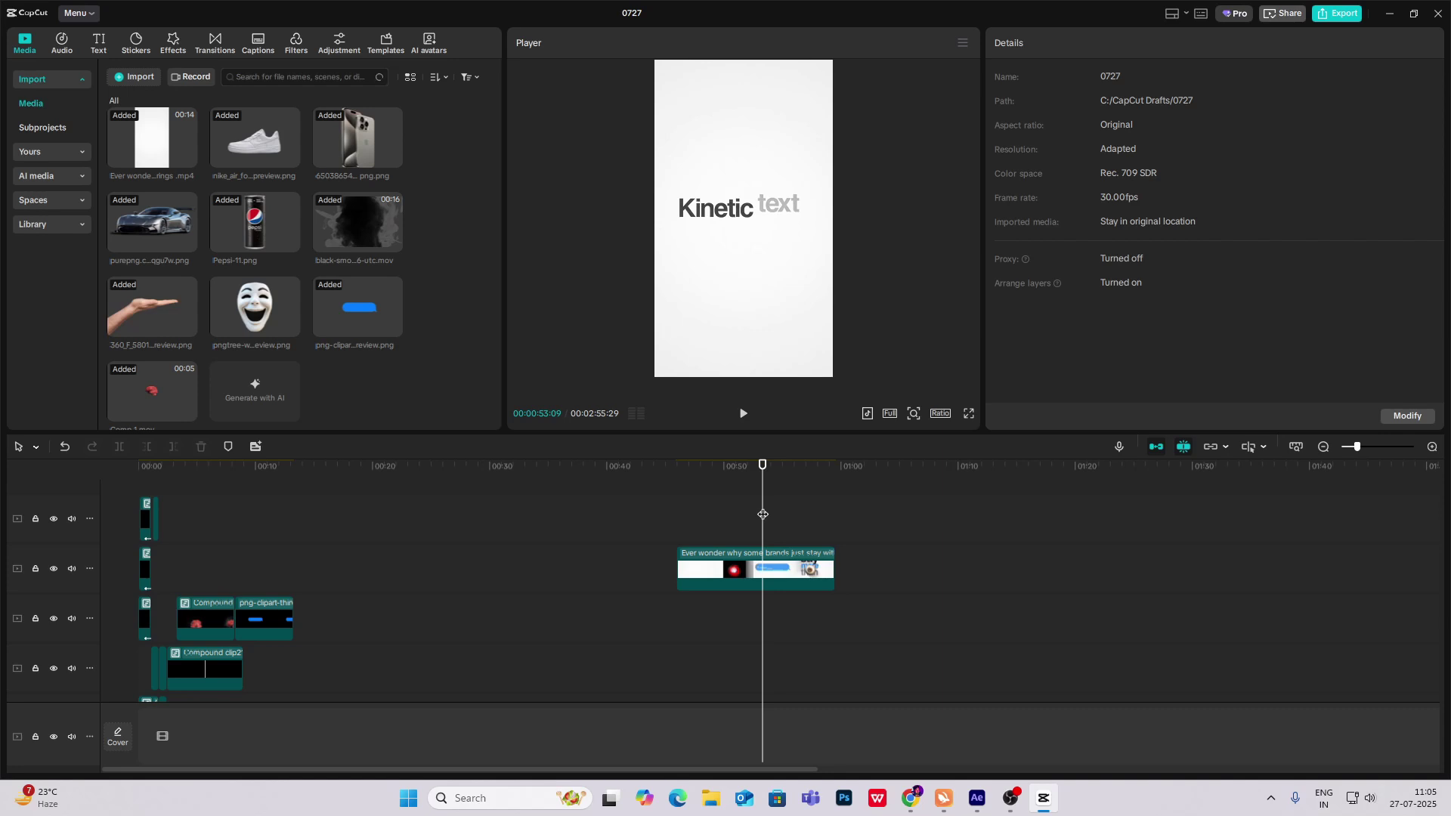
left_click_drag(763, 515, 787, 524)
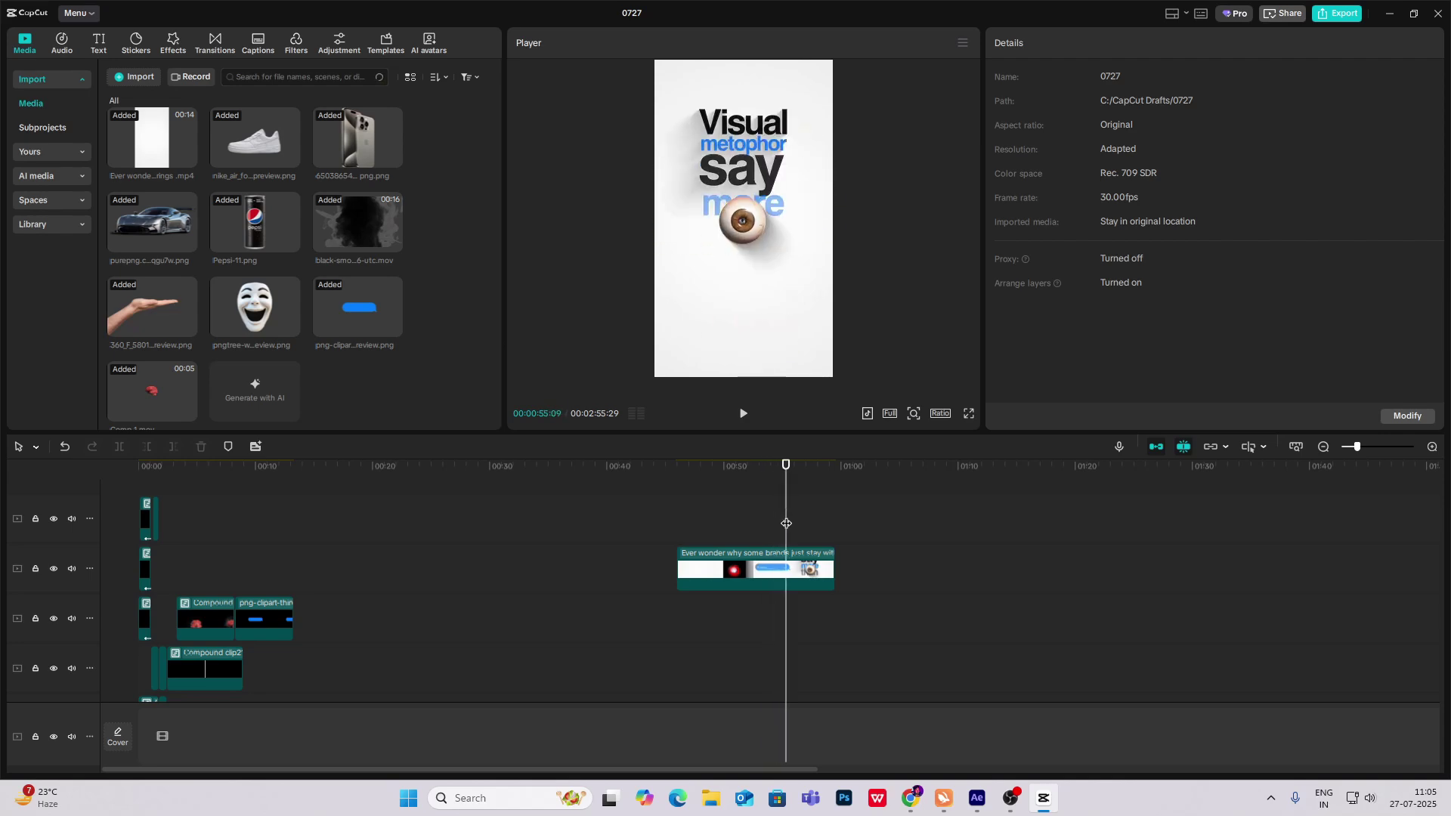